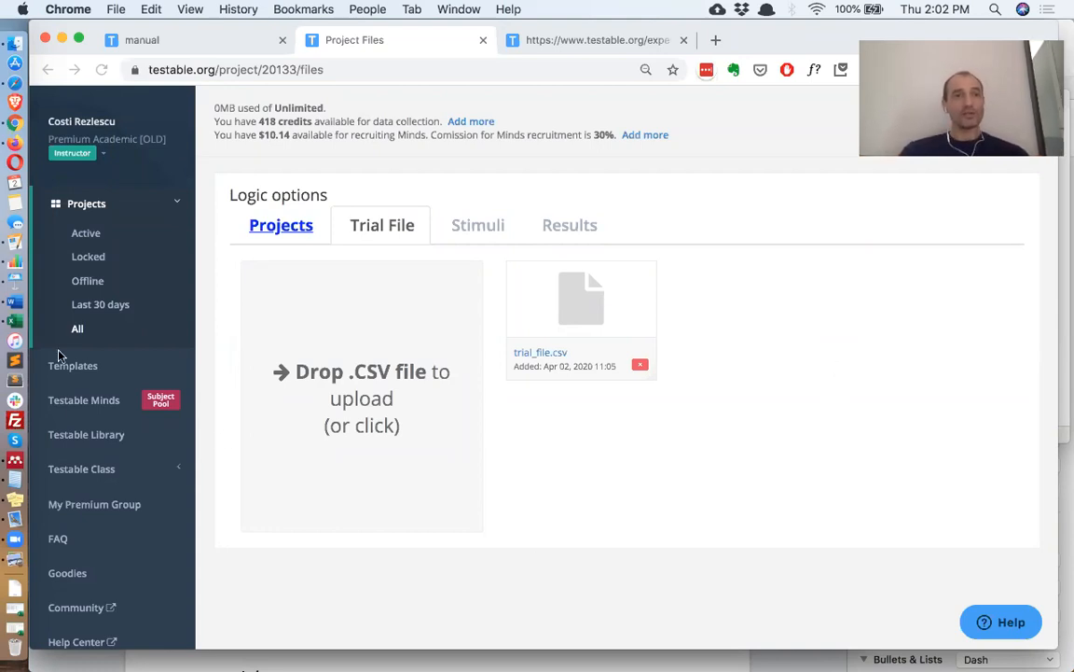
Switch to Excel and examine the trial file's test rows, from the stimulus, ITI, keyboard and trialText columns to the if and then headers.
click(16, 322)
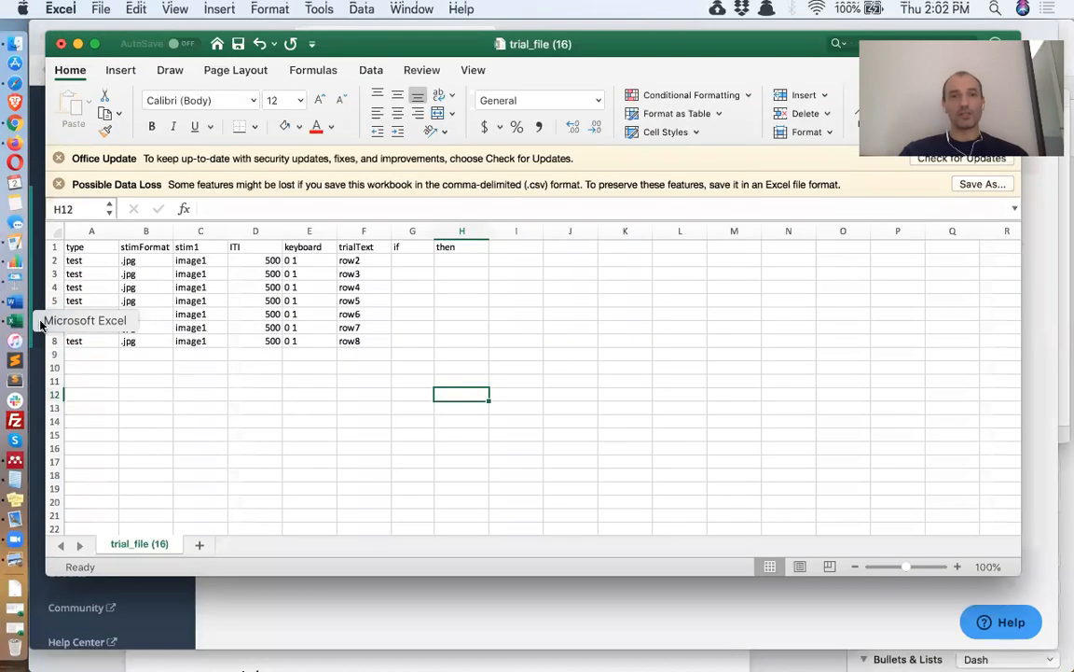
click(429, 246)
drag(439, 247, 467, 247)
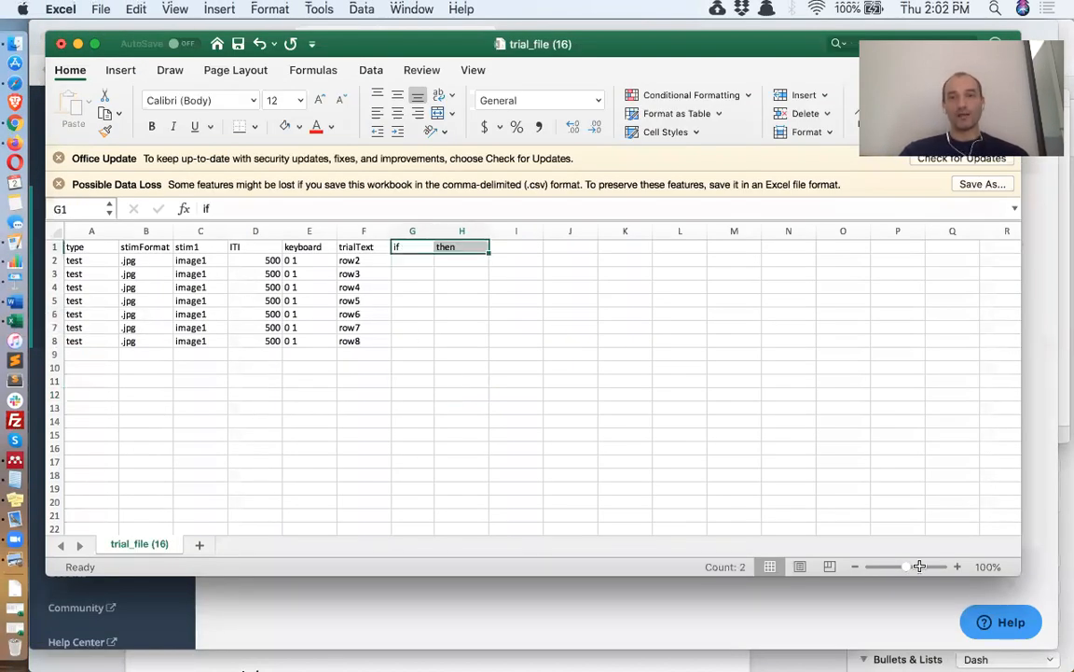
drag(909, 569, 912, 569)
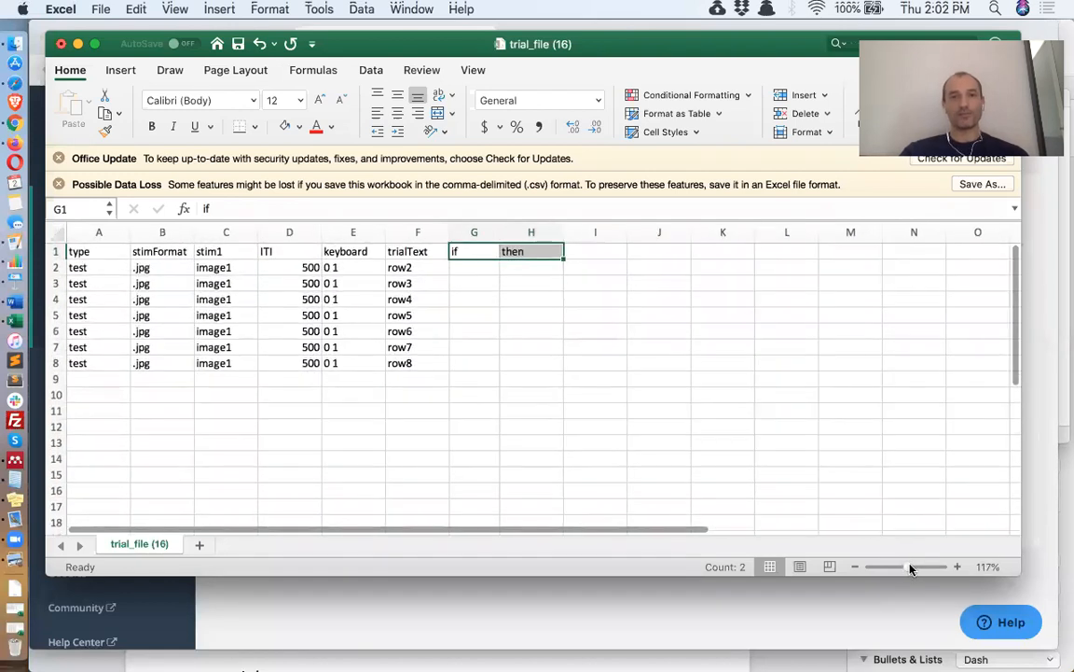
click(477, 377)
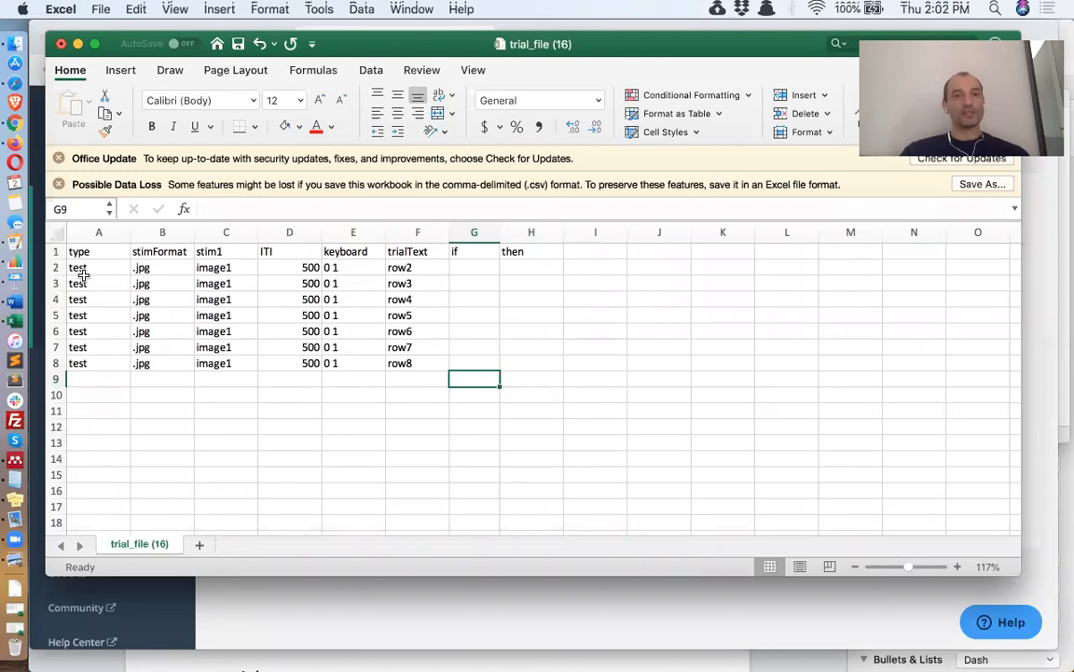
drag(54, 268, 55, 363)
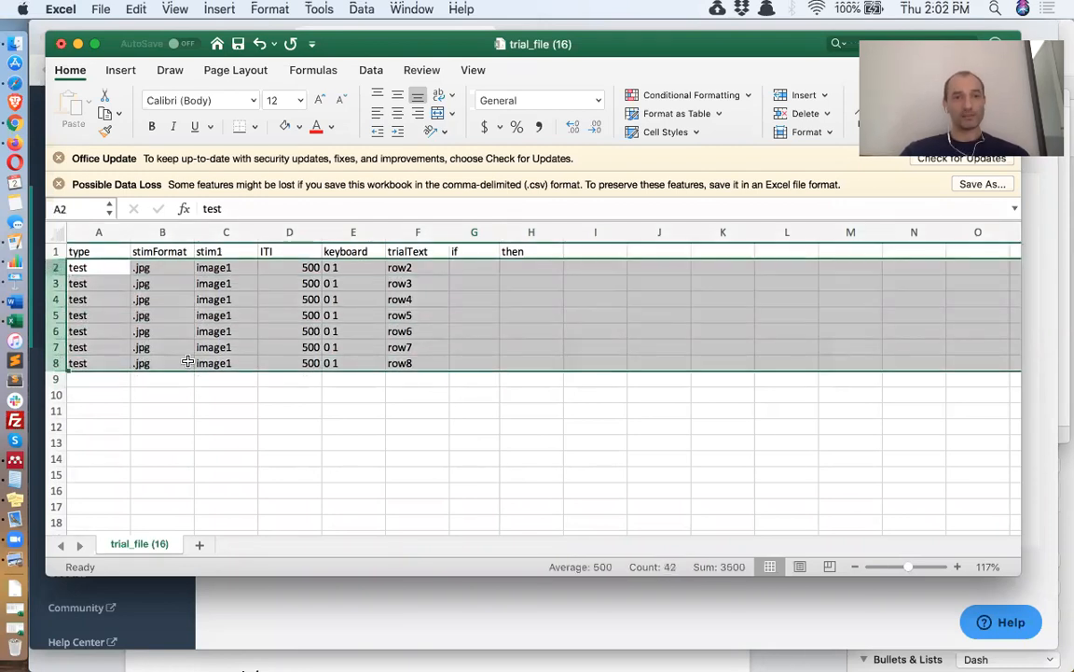
click(241, 268)
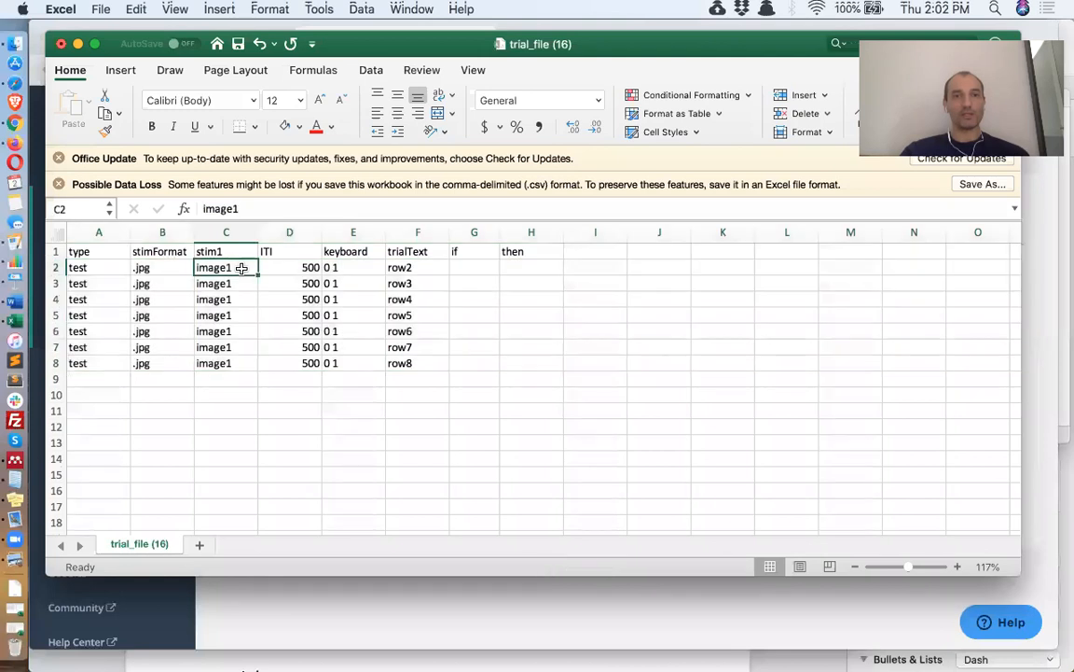
click(301, 268)
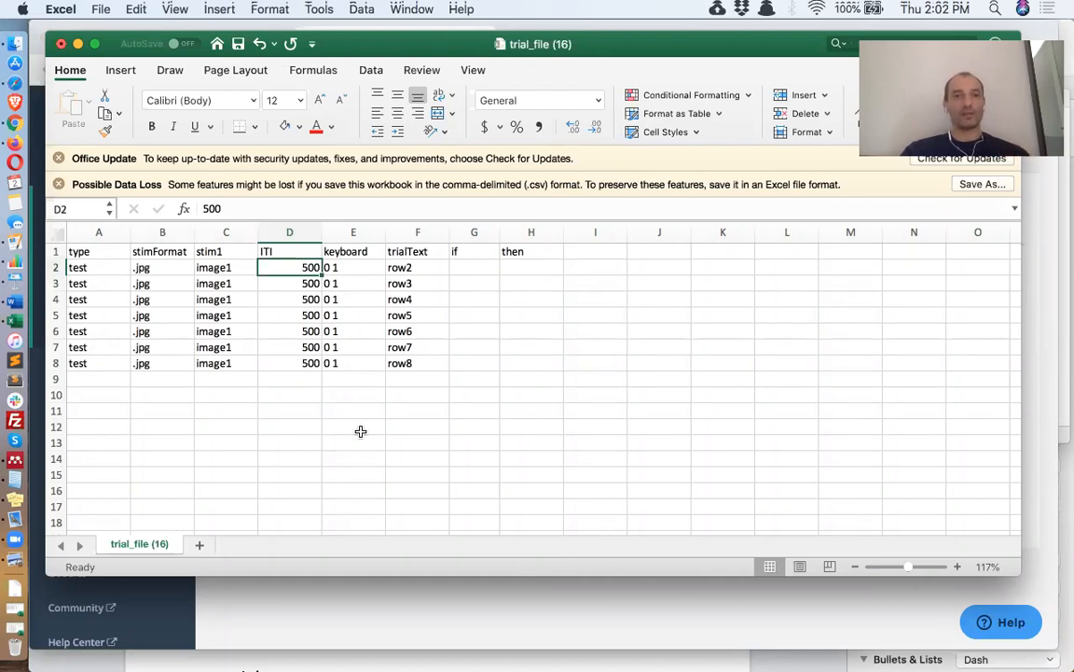
click(353, 270)
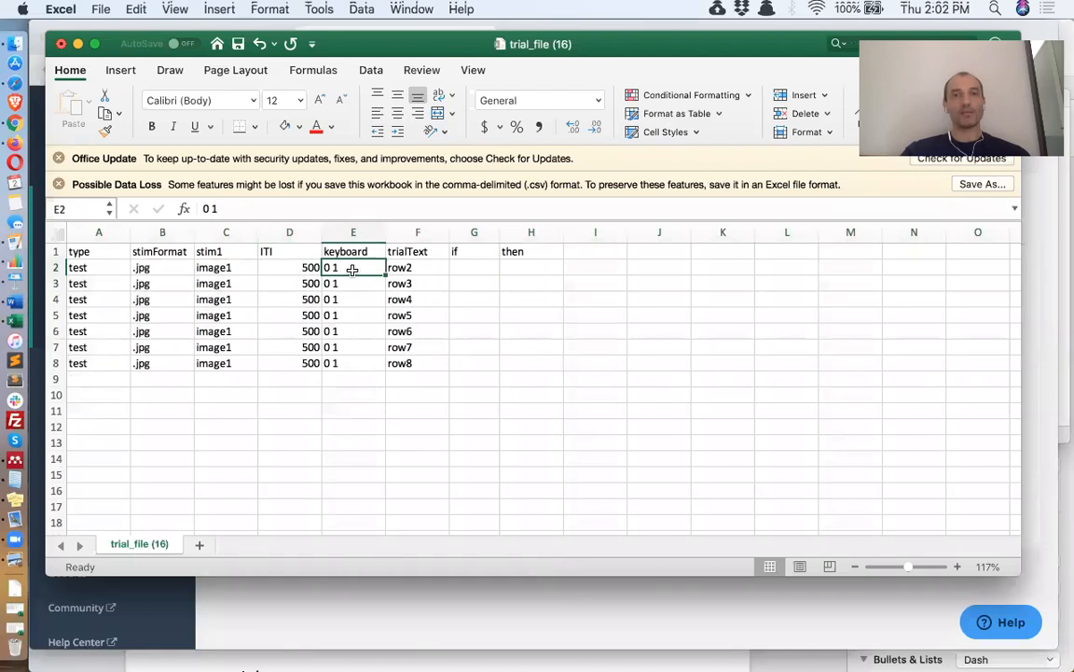
click(426, 268)
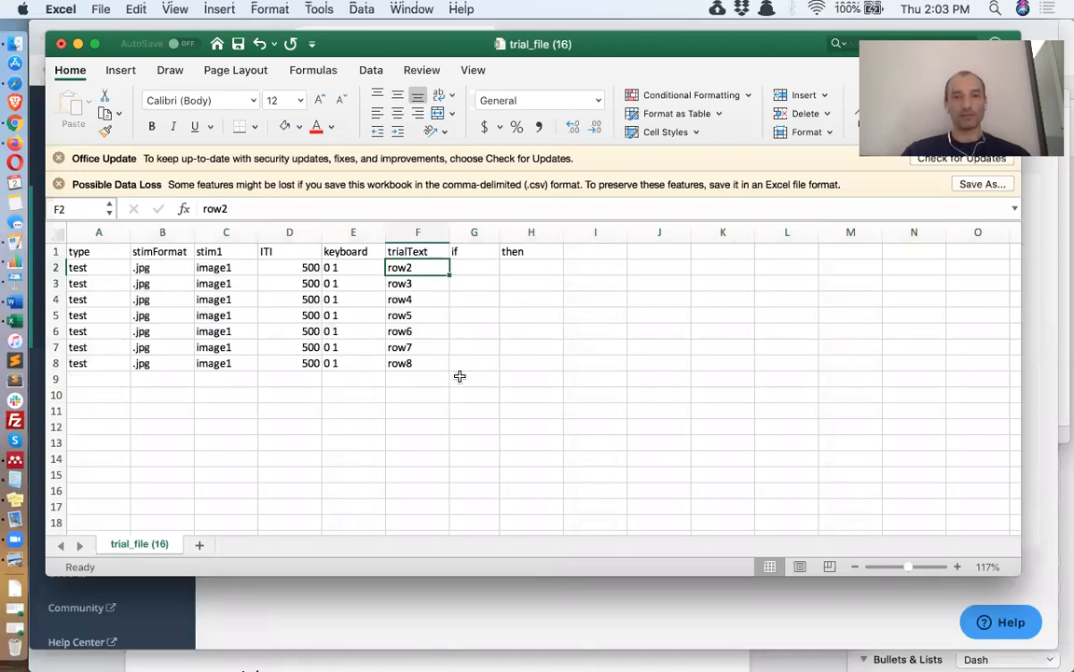
click(487, 268)
drag(479, 252, 531, 254)
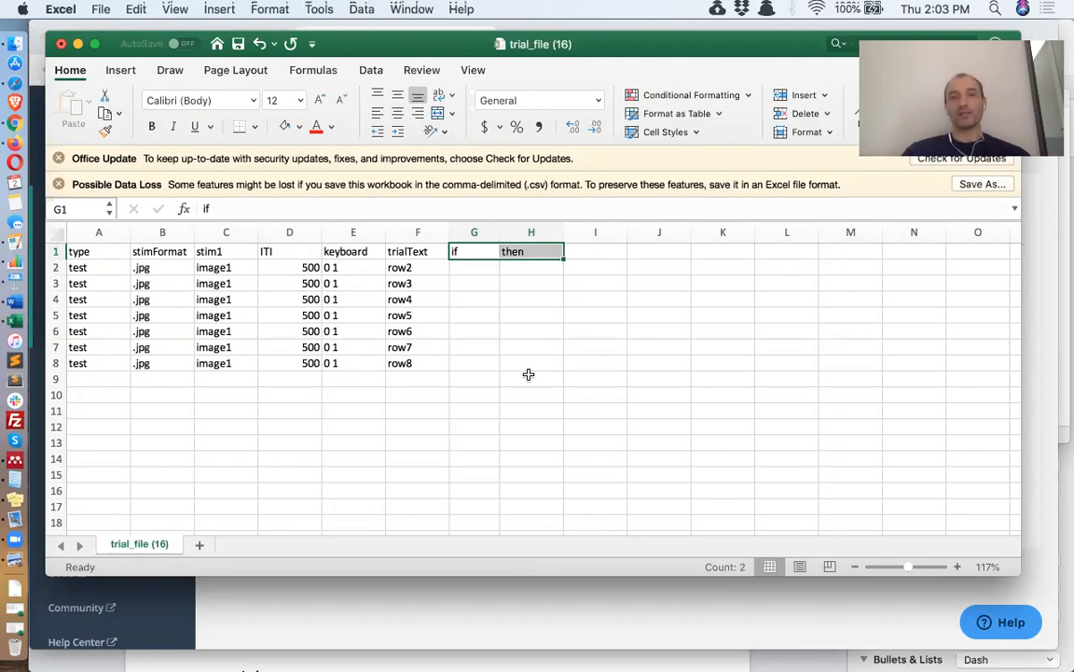
Enter 1 in the if column and 5 in the then column for row 2, and check the row it points to.
click(480, 267)
text(1)
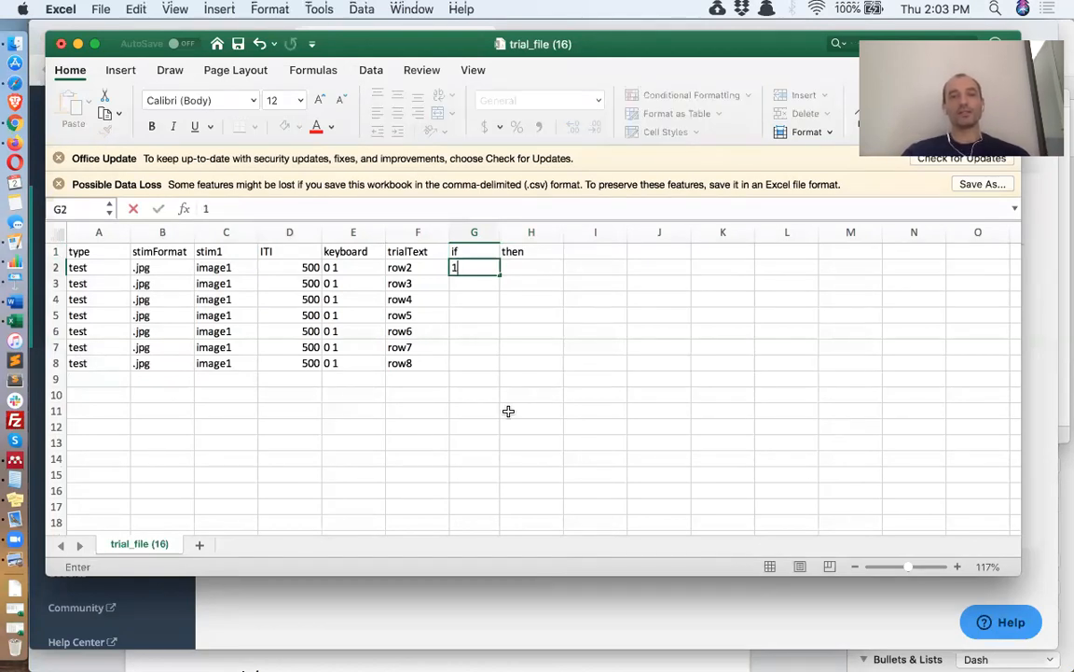
key(Tab)
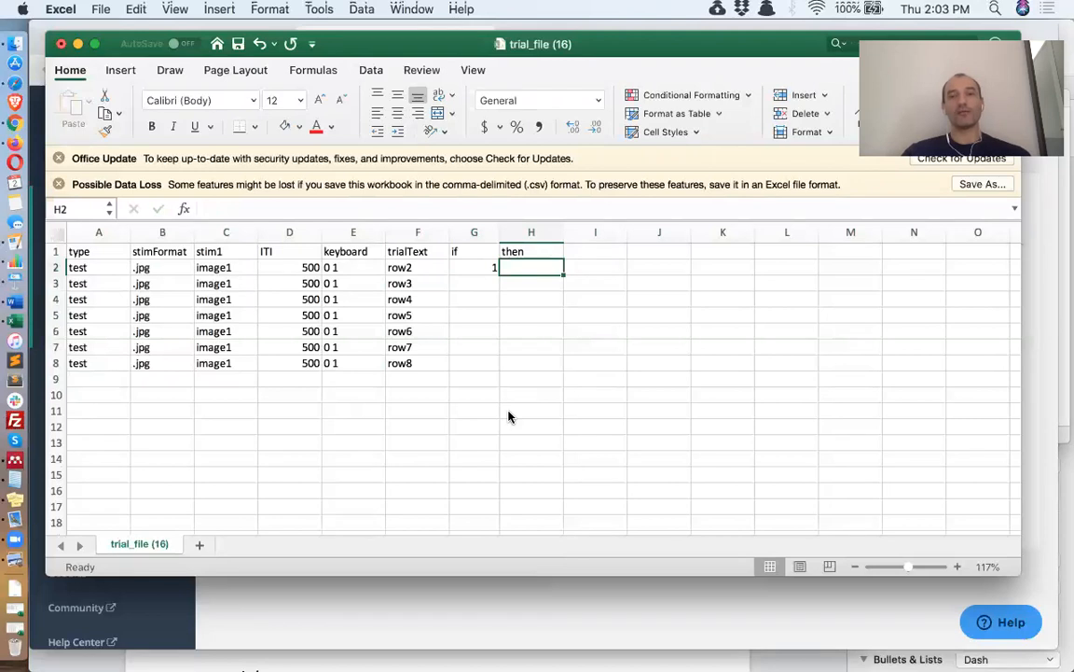
text(5)
key(Return)
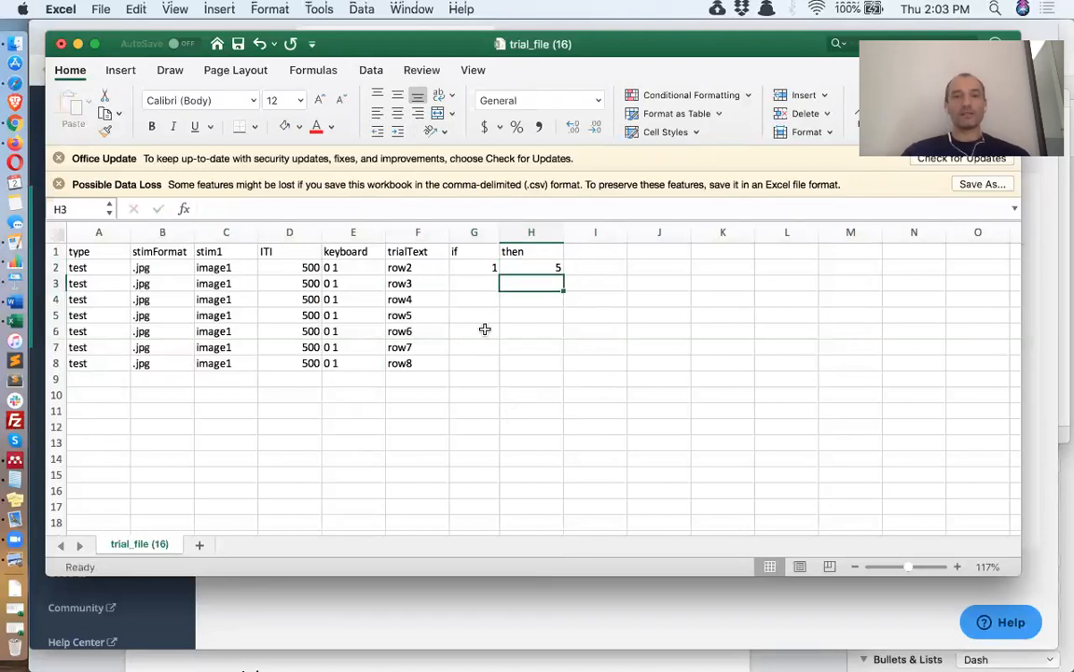
click(483, 268)
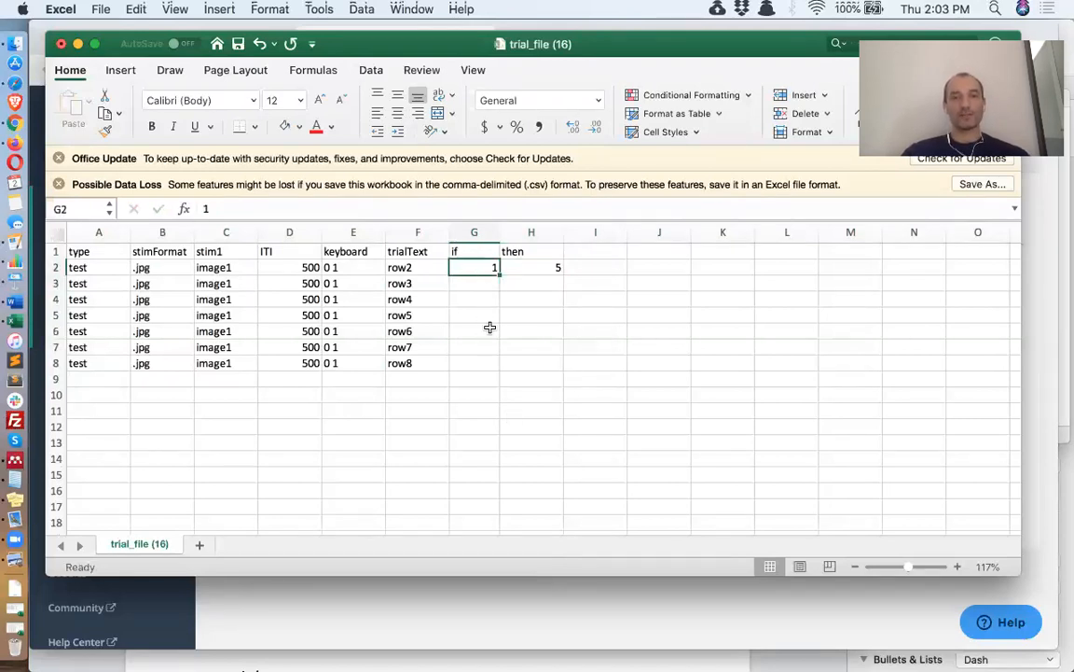
click(538, 268)
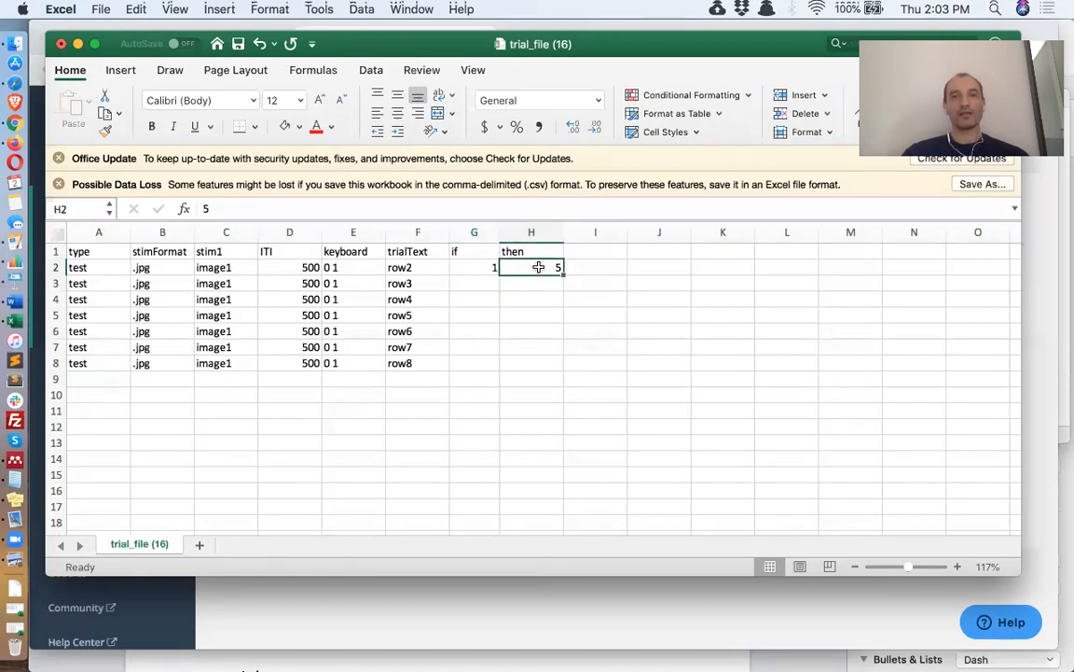
click(56, 315)
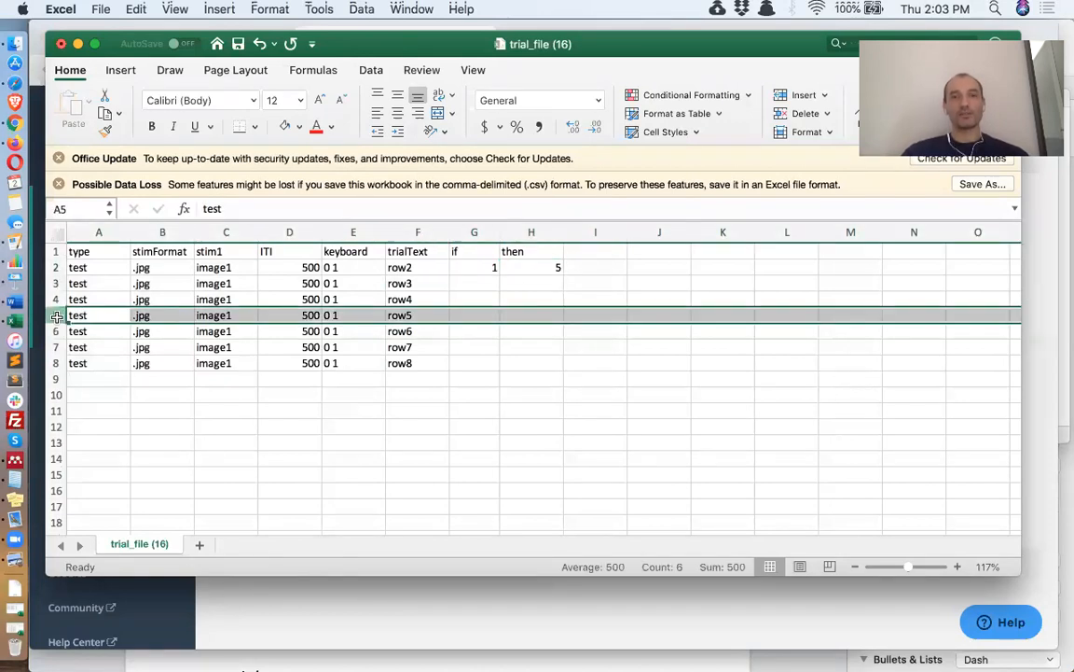
Extend the then value of row 2 to 5;7.
click(528, 269)
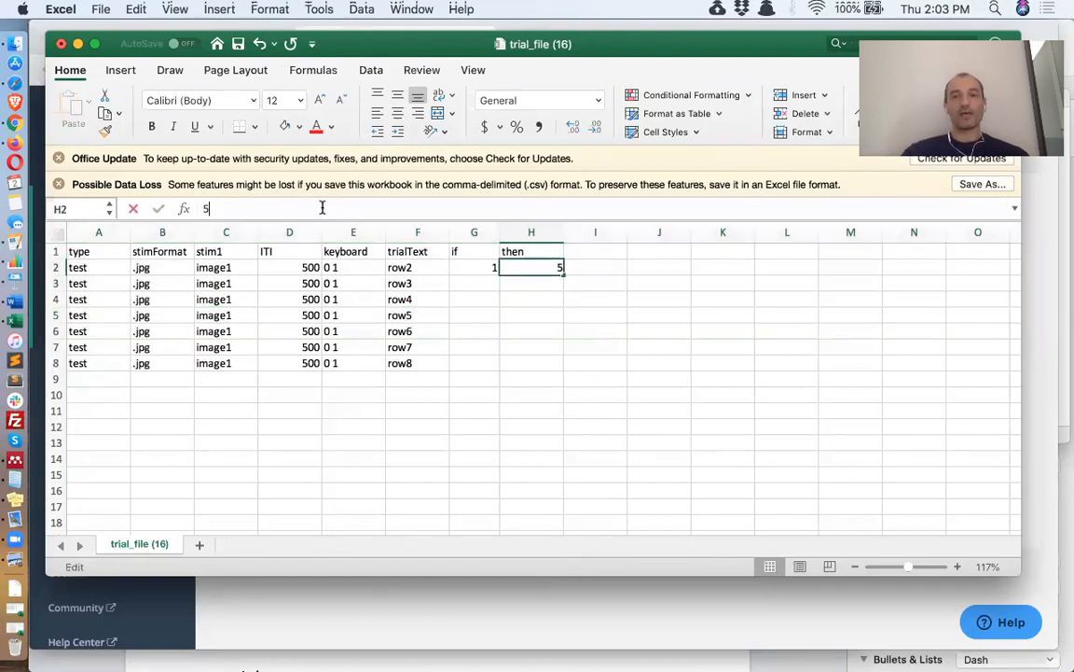
click(322, 208)
text(;)
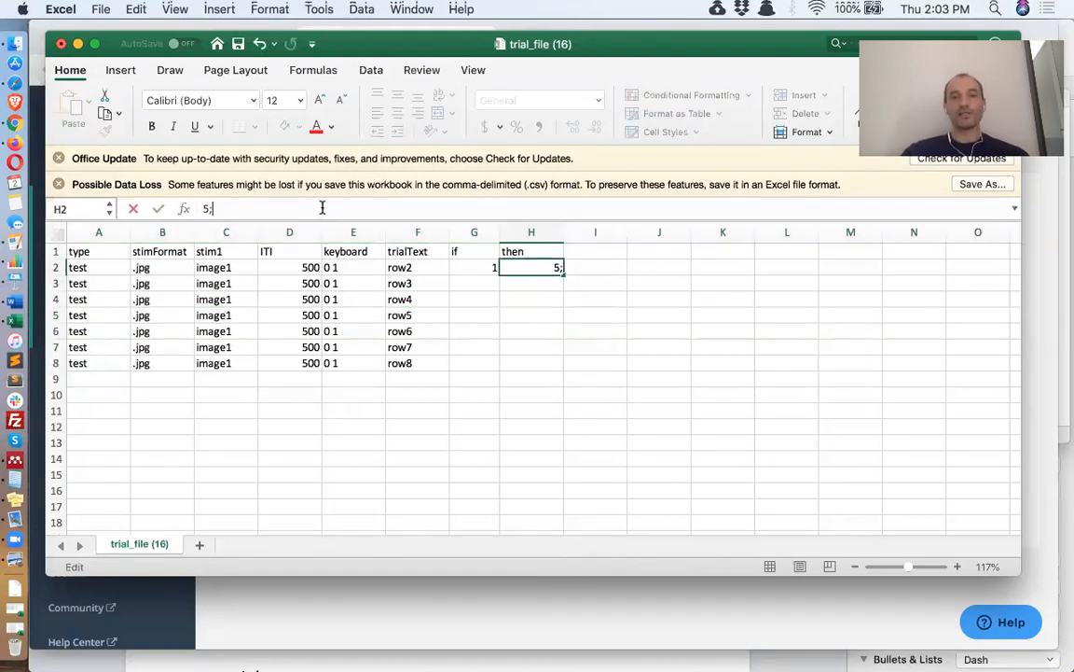
text(7)
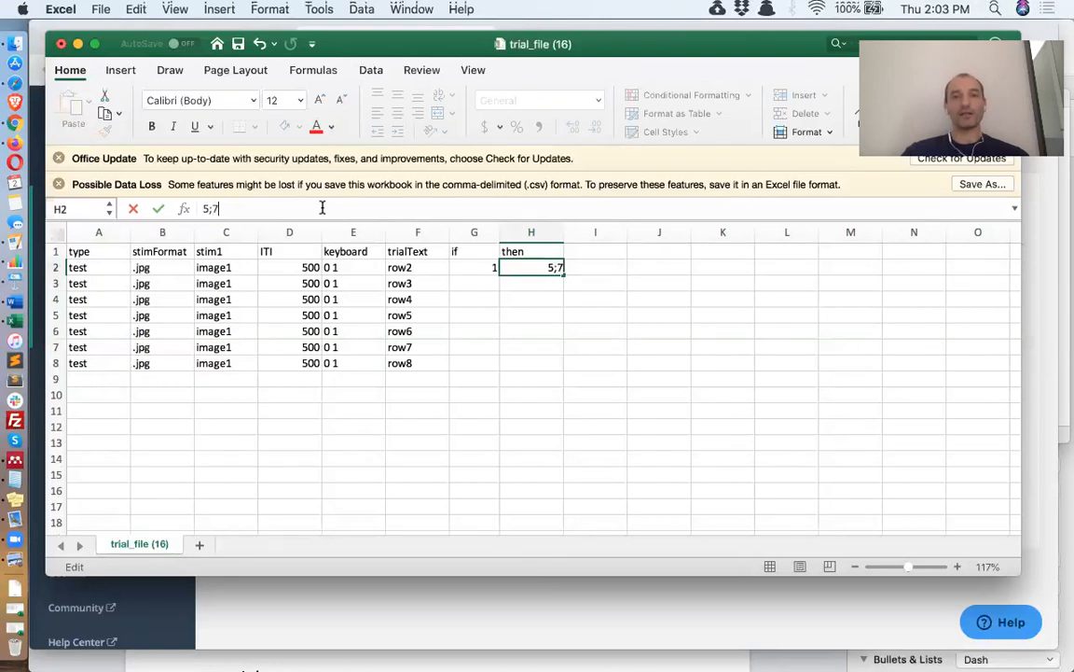
key(Return)
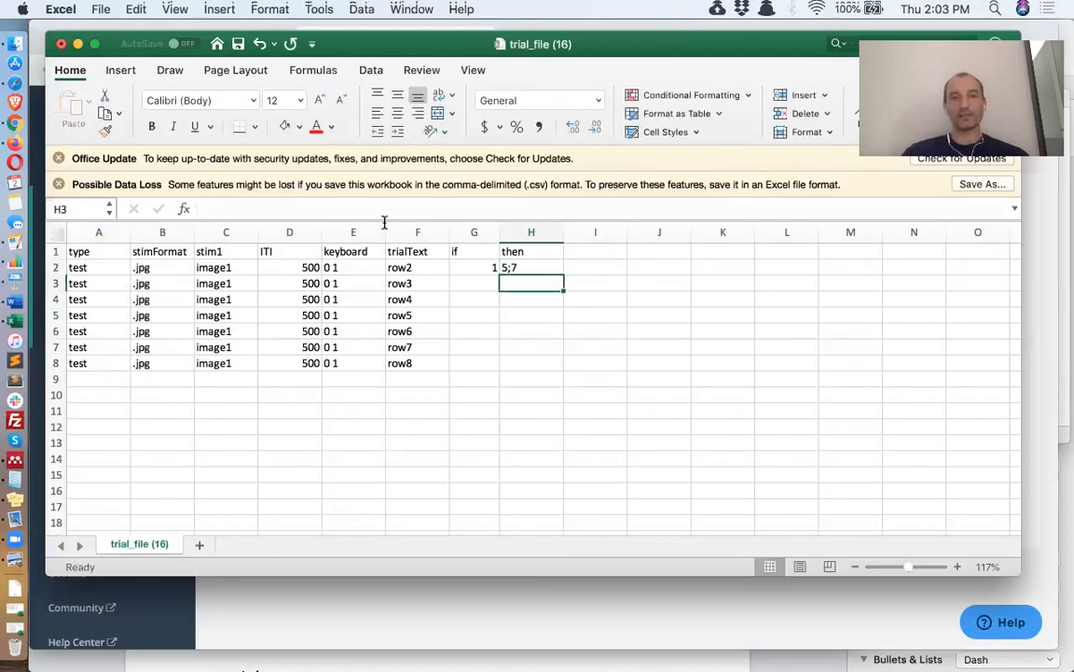
Remove the second part of row 2's then value so only 5 remains, and review the if and then pair.
click(524, 268)
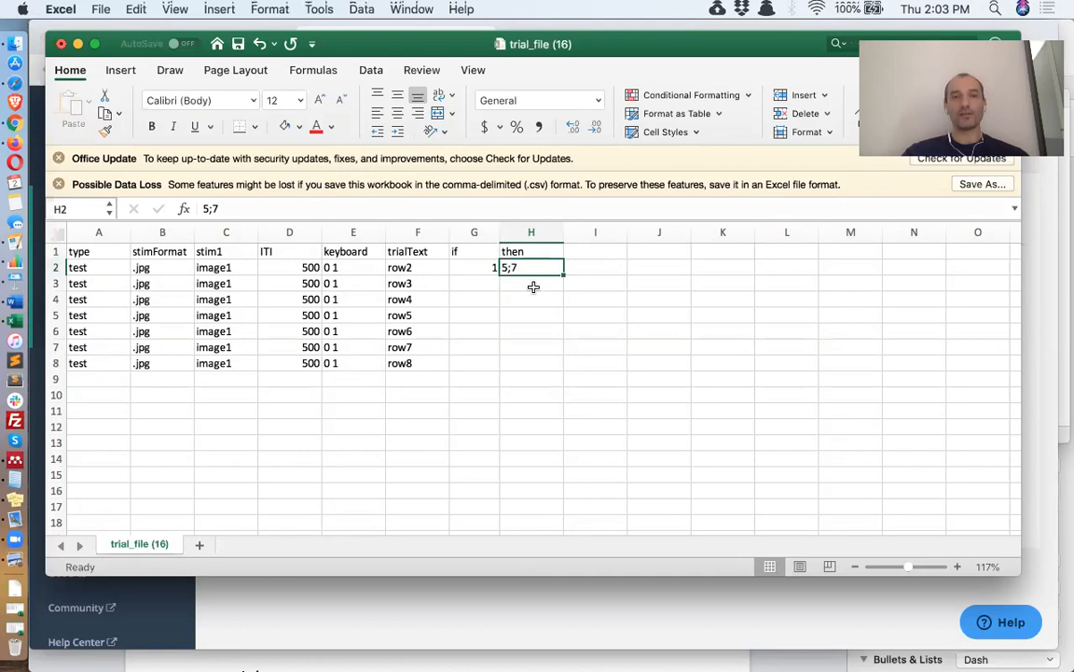
click(325, 209)
key(BackSpace)
key(BackSpace)
key(Return)
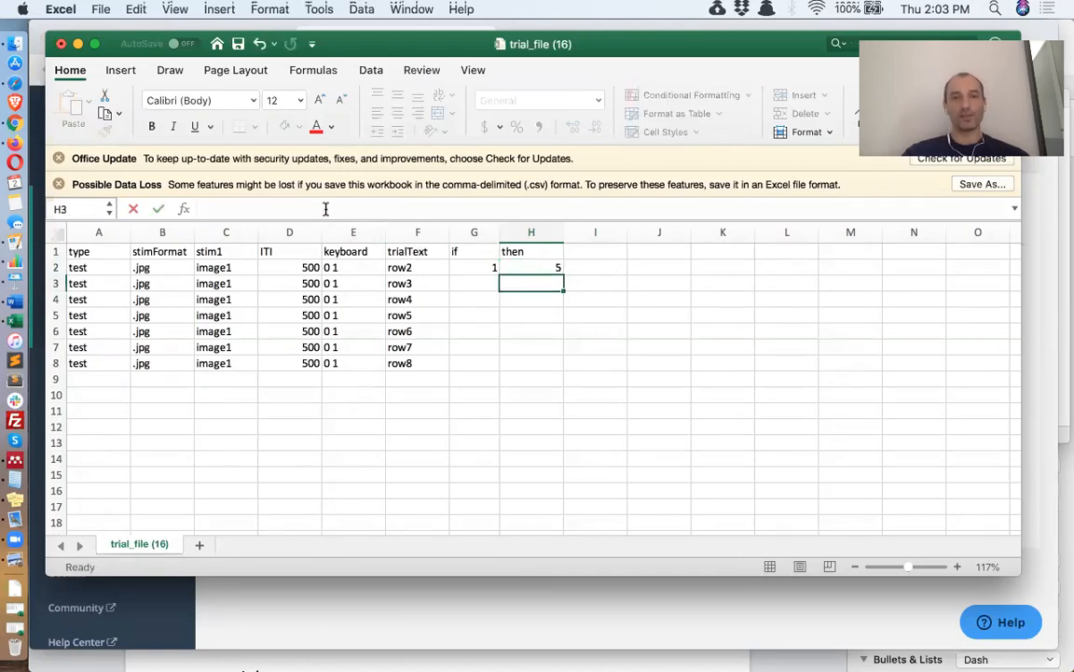
click(485, 267)
drag(522, 268, 530, 266)
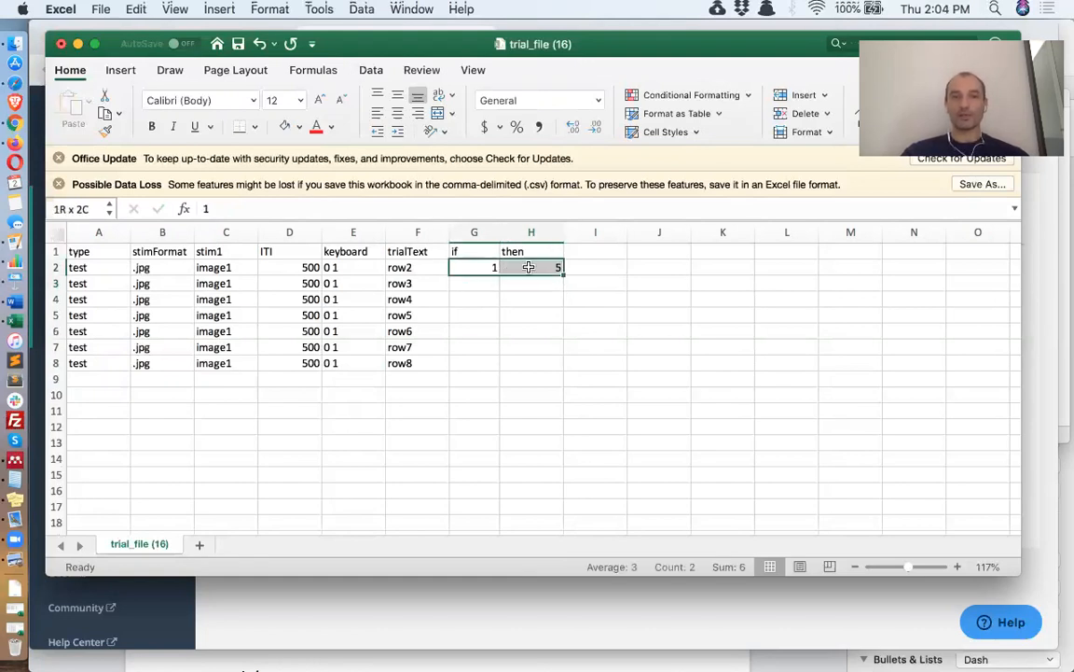
Enter 1 in the if column and 6;8 in the then column for row 5, and save the trial file.
click(479, 316)
text(1)
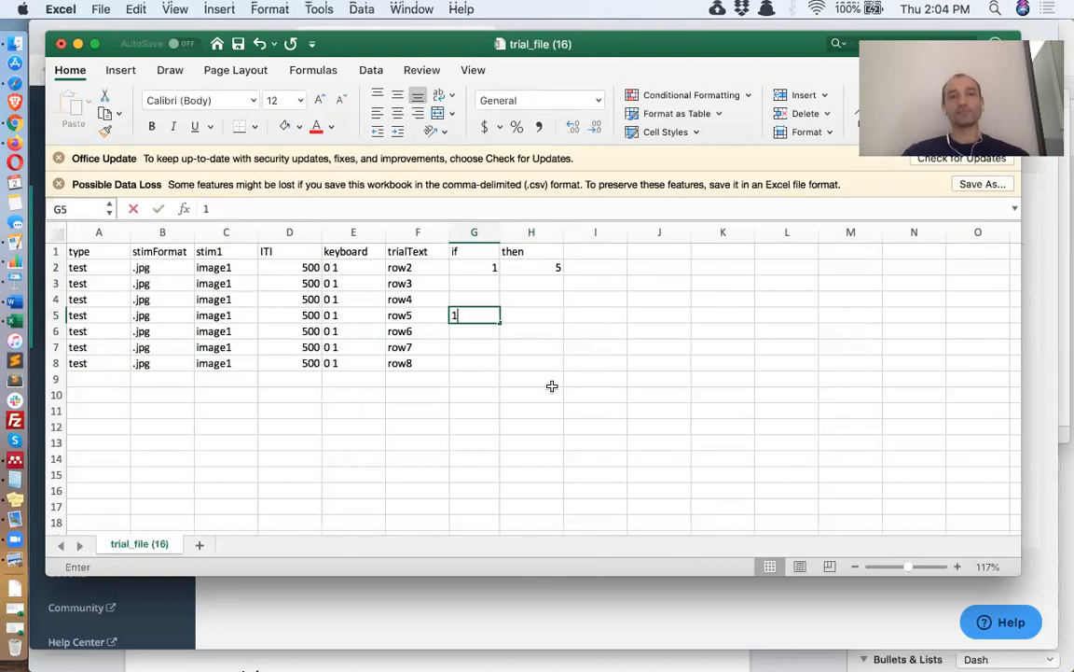
key(Tab)
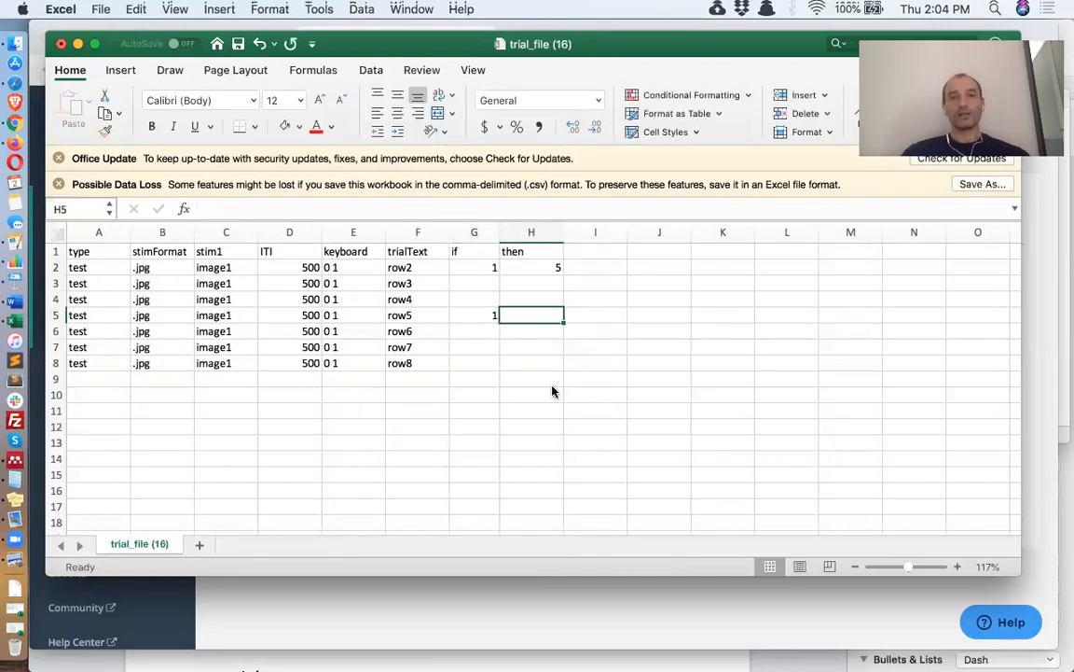
text(6)
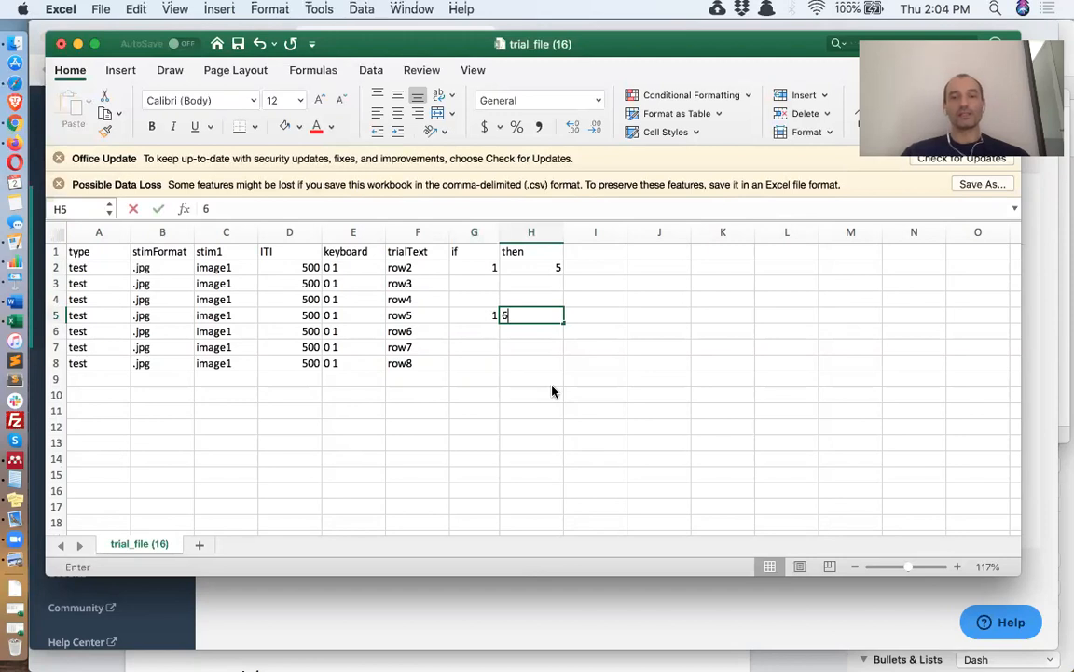
text(;8)
key(Return)
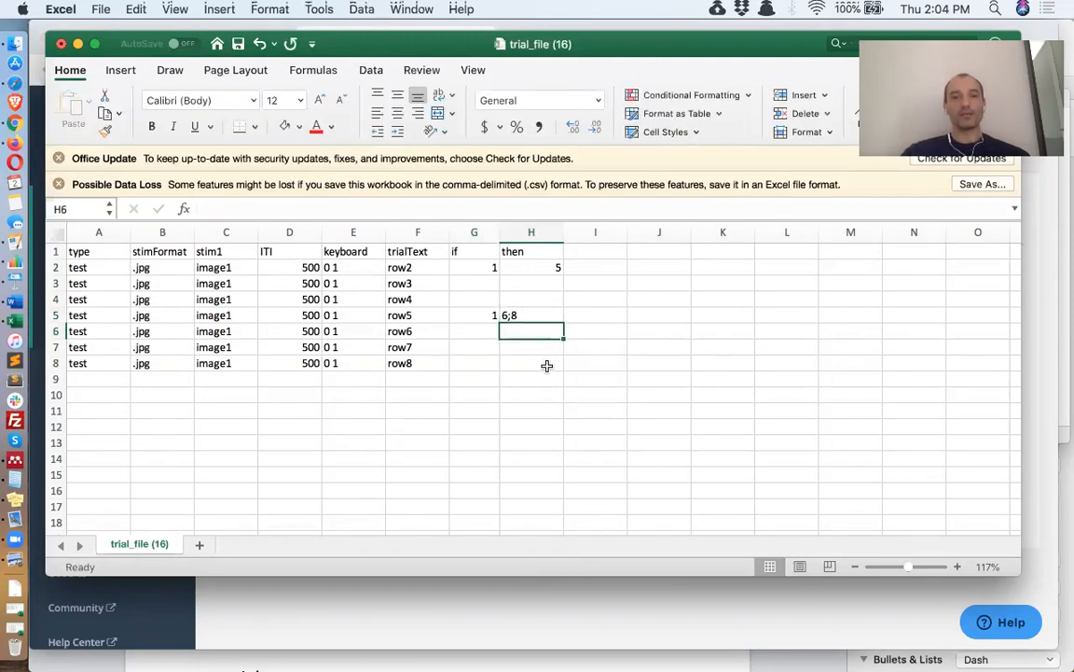
key(super+s)
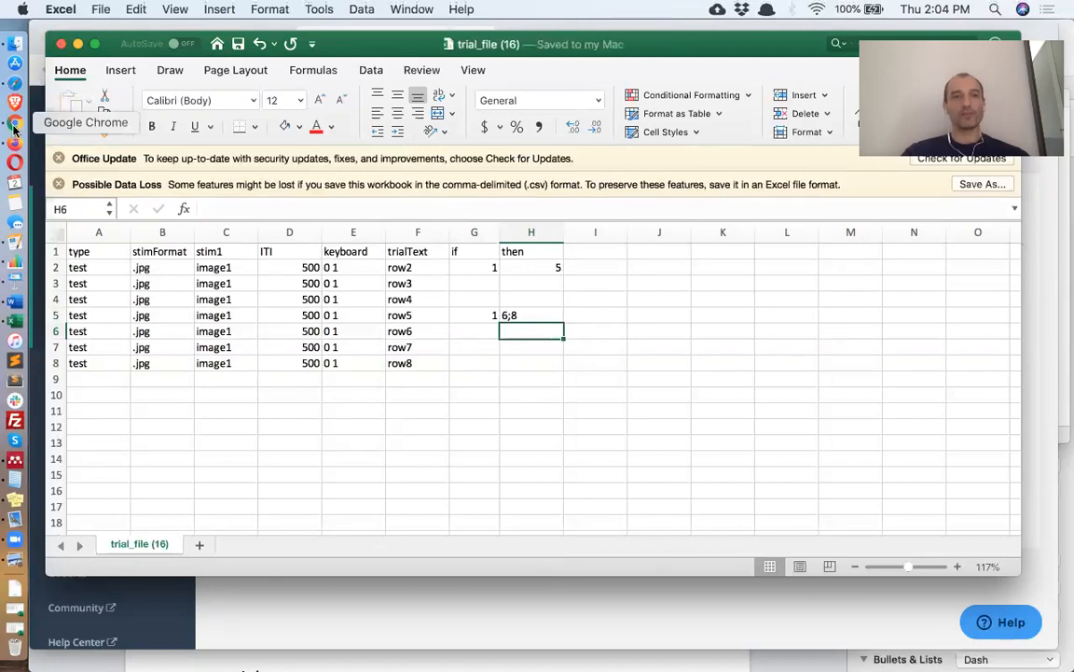
Switch to Chrome and upload trial_file (16).csv from Downloads as the project's trial file.
click(14, 122)
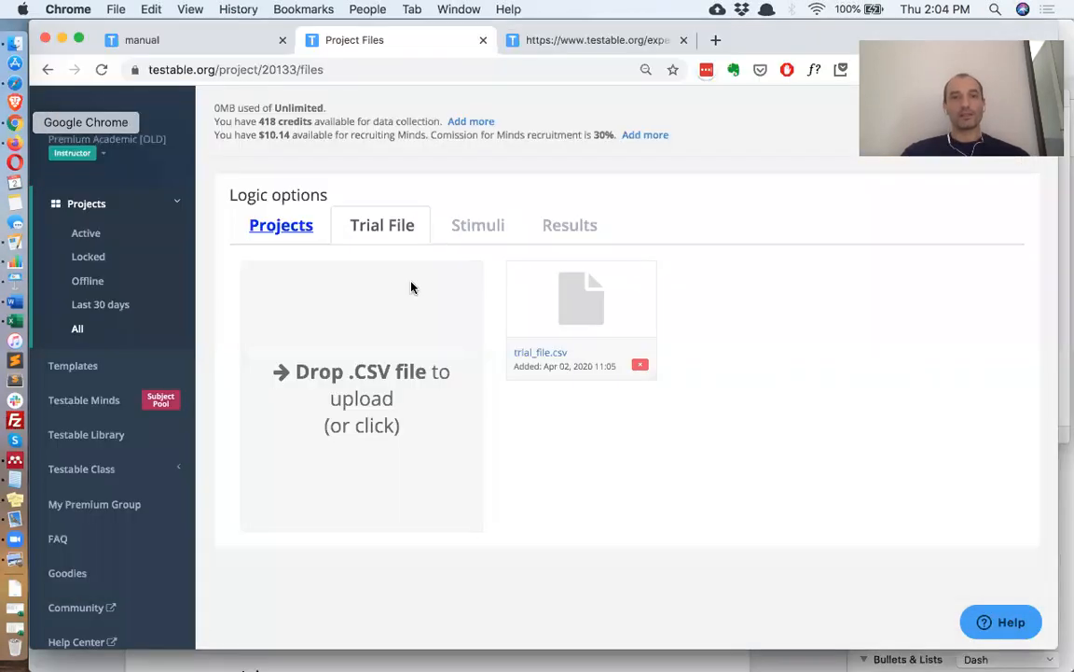
click(15, 587)
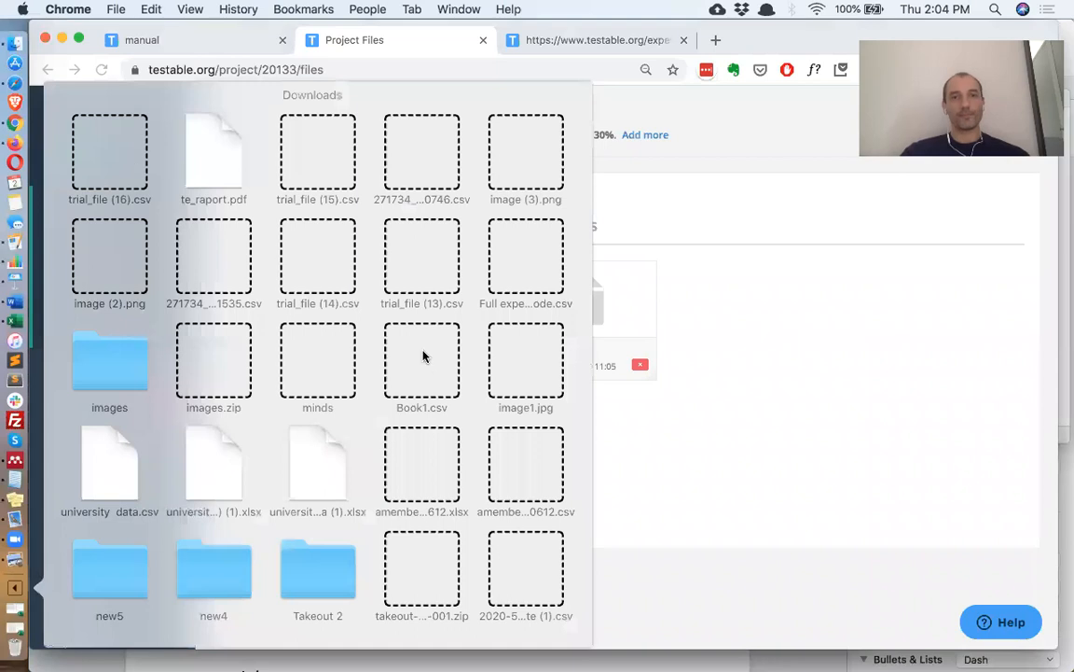
click(858, 552)
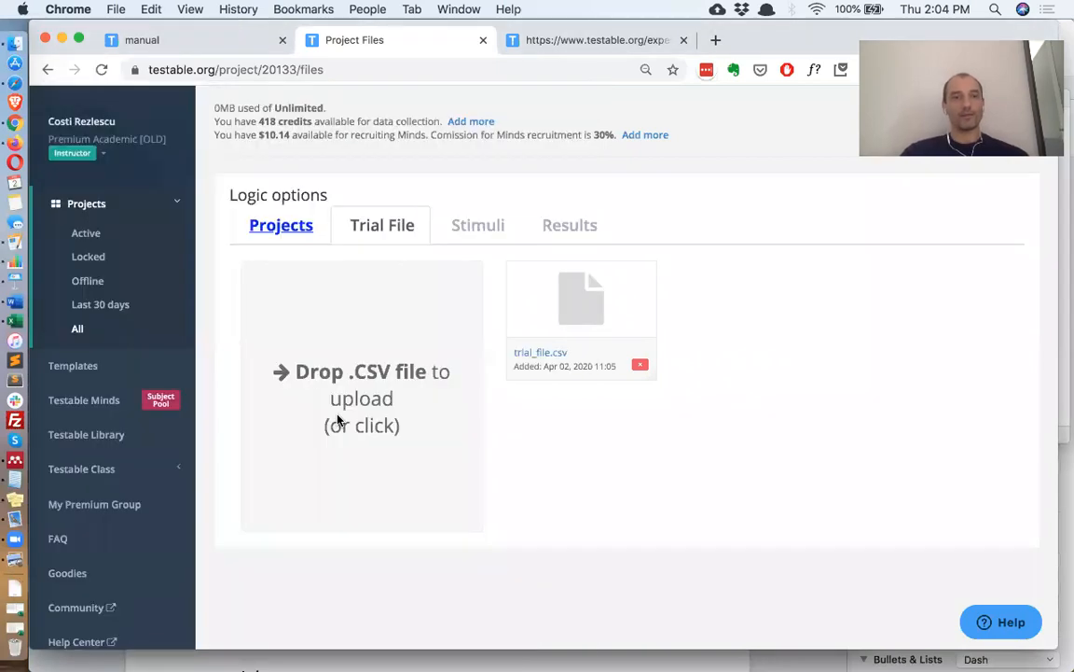
click(15, 587)
drag(121, 152, 394, 353)
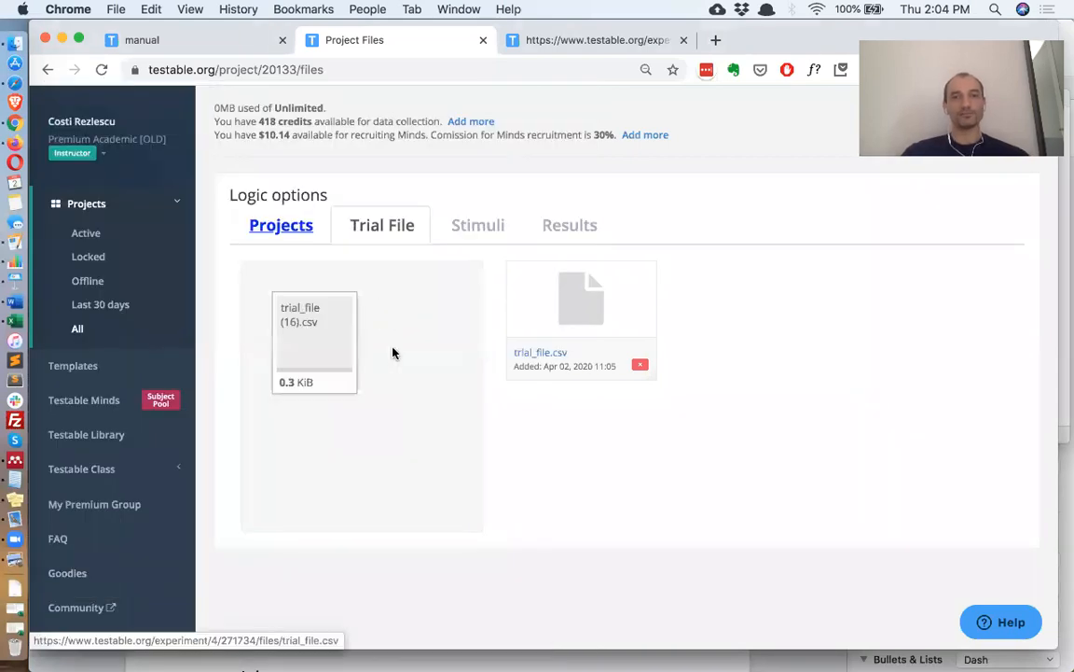
Reload the experiment page to run the uploaded trial file, and switch back to Excel to compare its first trial with the logic.
click(601, 42)
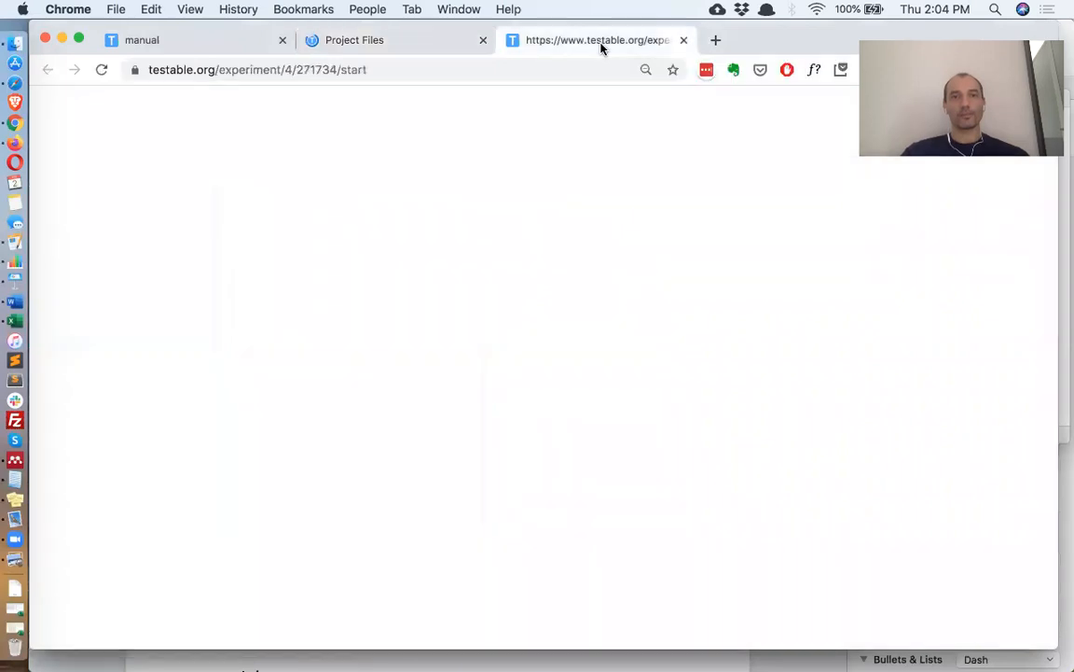
click(102, 72)
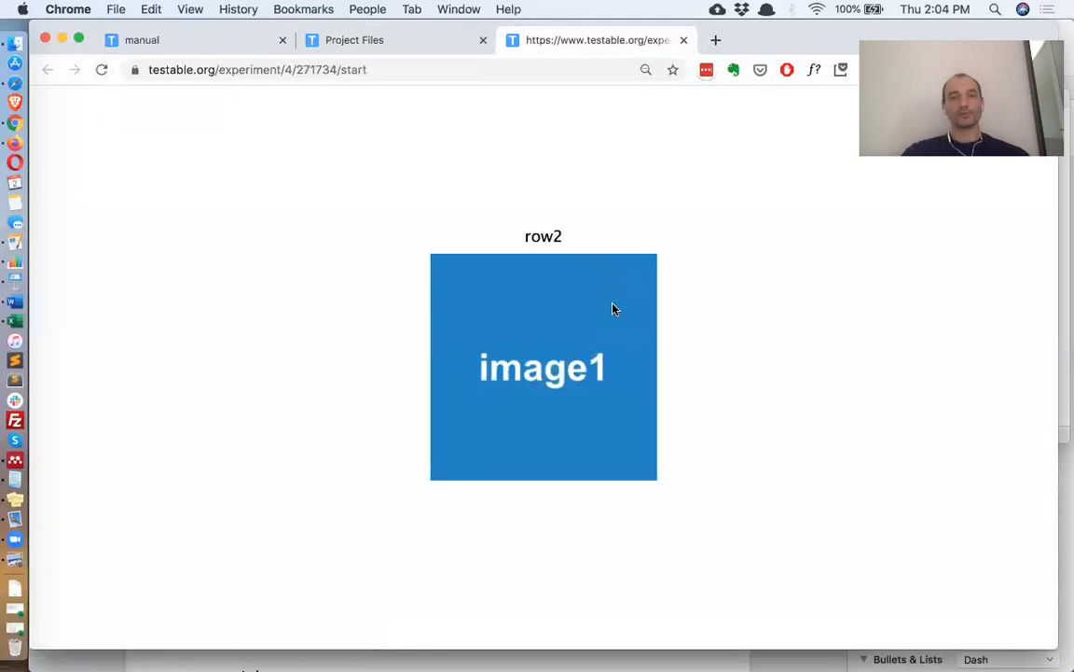
key(super+Tab)
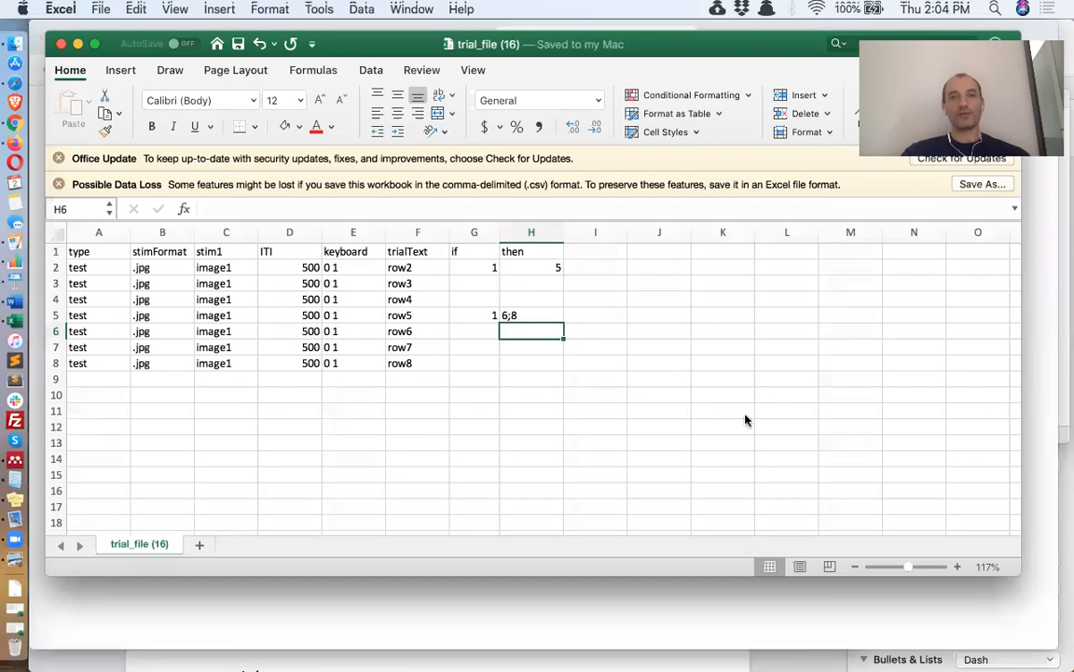
Compare the running experiment's trial sequence in Chrome with the if and then values in the Excel trial file.
key(super+Tab)
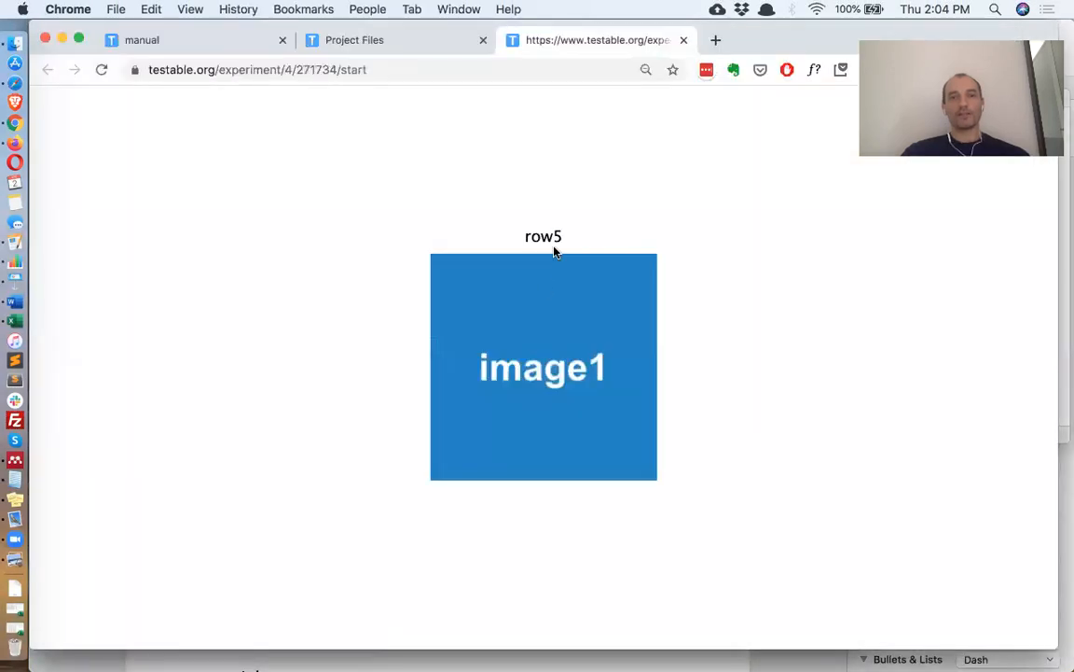
key(super+Tab)
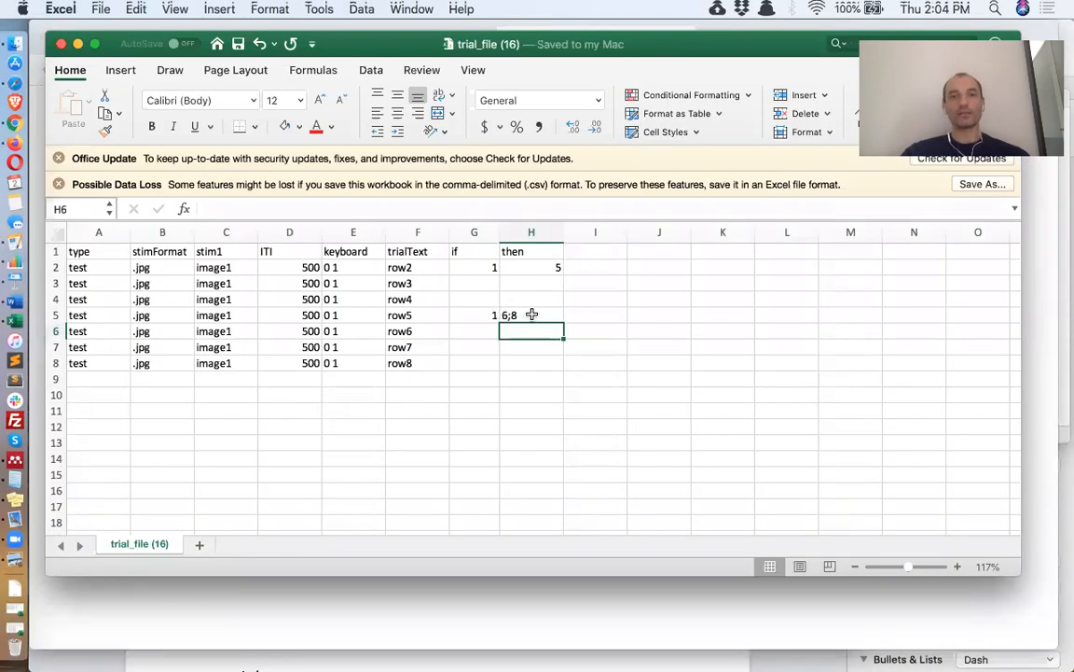
key(super+Tab)
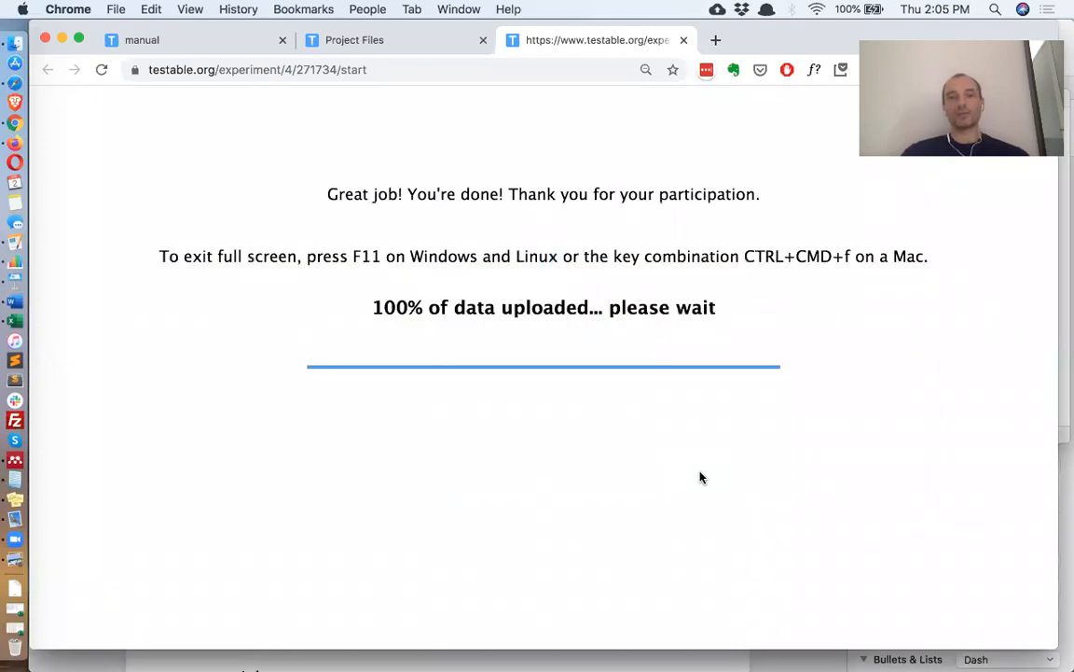
key(super+Tab)
click(472, 361)
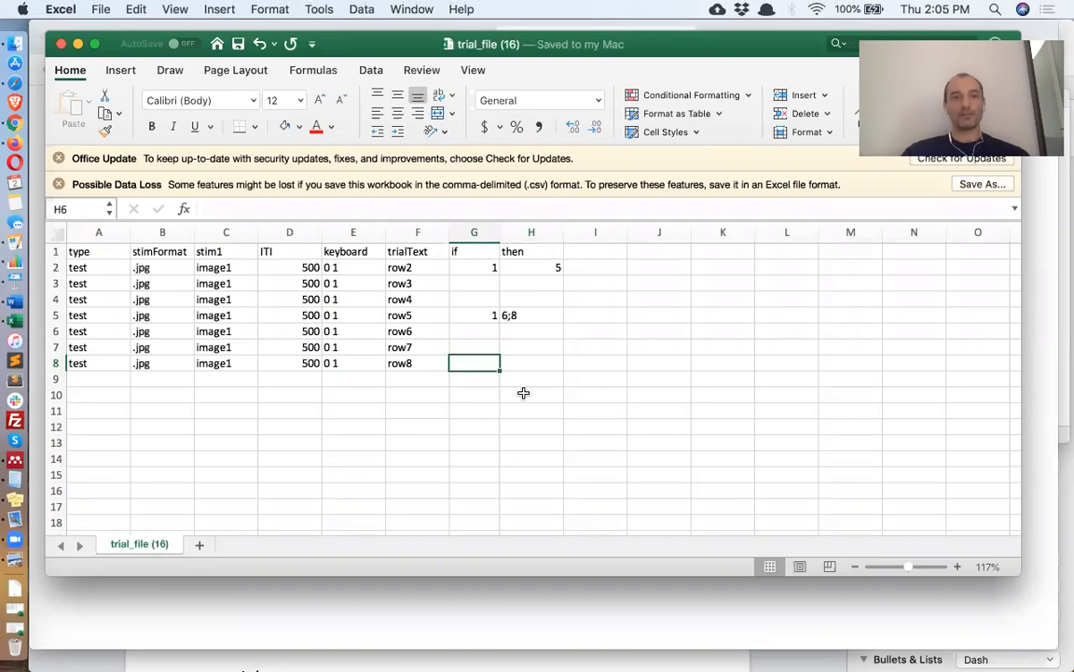
key(shift+Right)
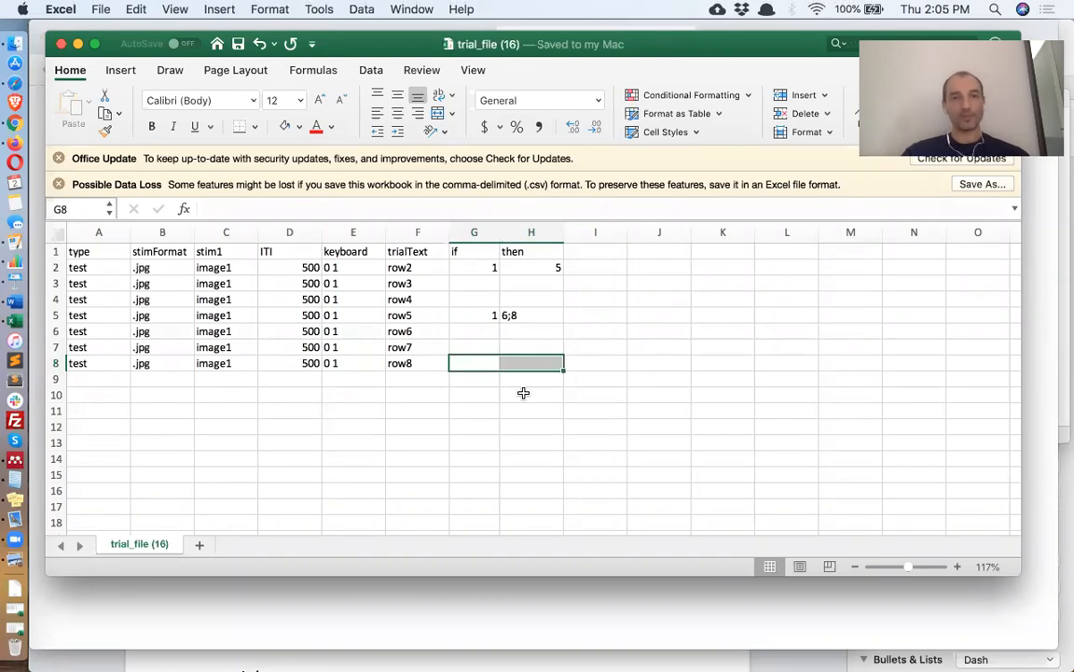
Replace row 2's then value with the label name here.
click(543, 271)
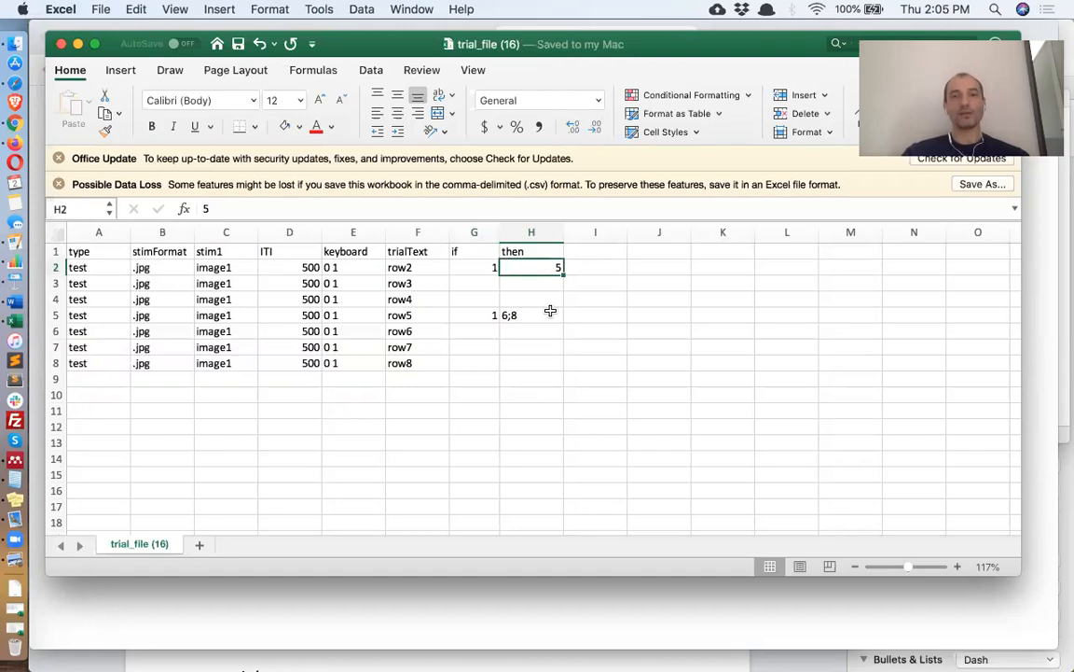
text(here)
key(Tab)
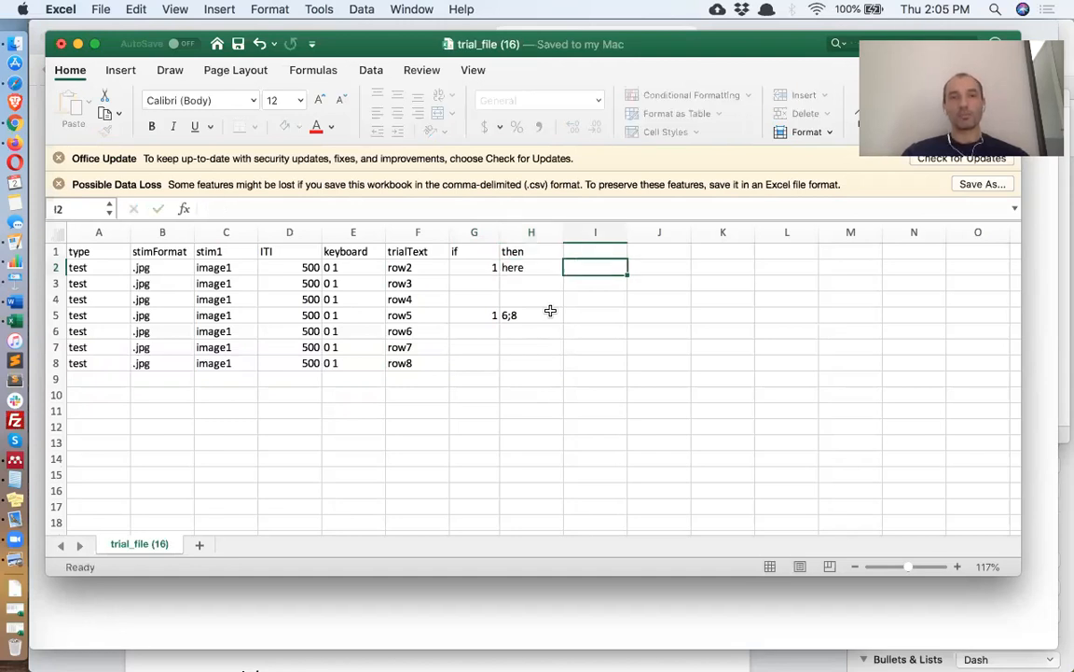
click(546, 266)
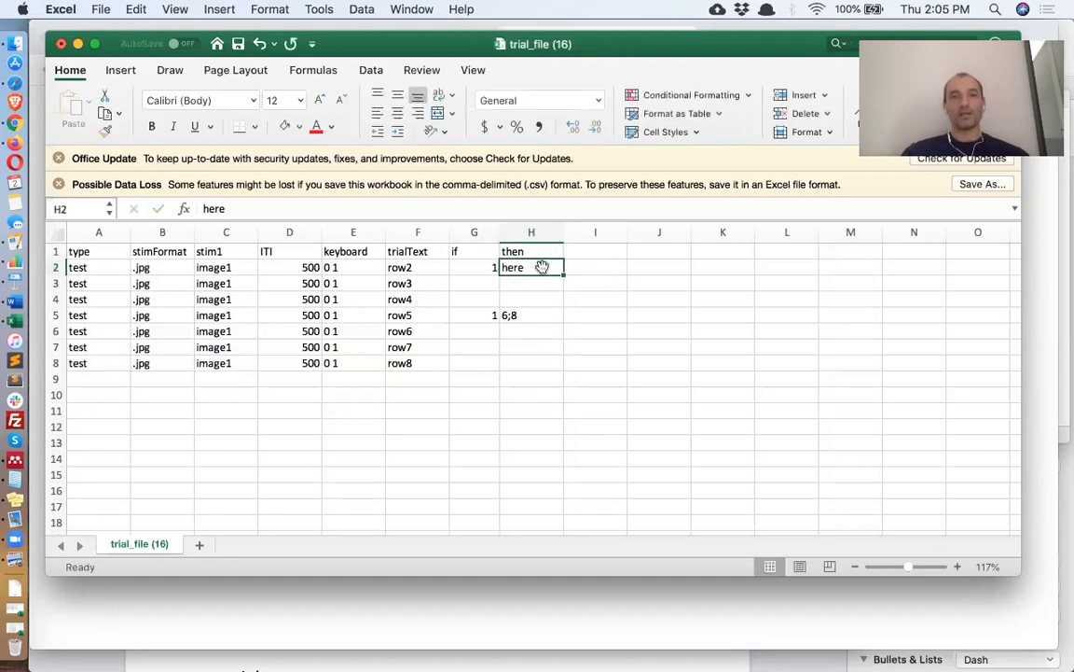
double_click(542, 267)
text(Constantin Rezlescu testable.org @tstblhere)
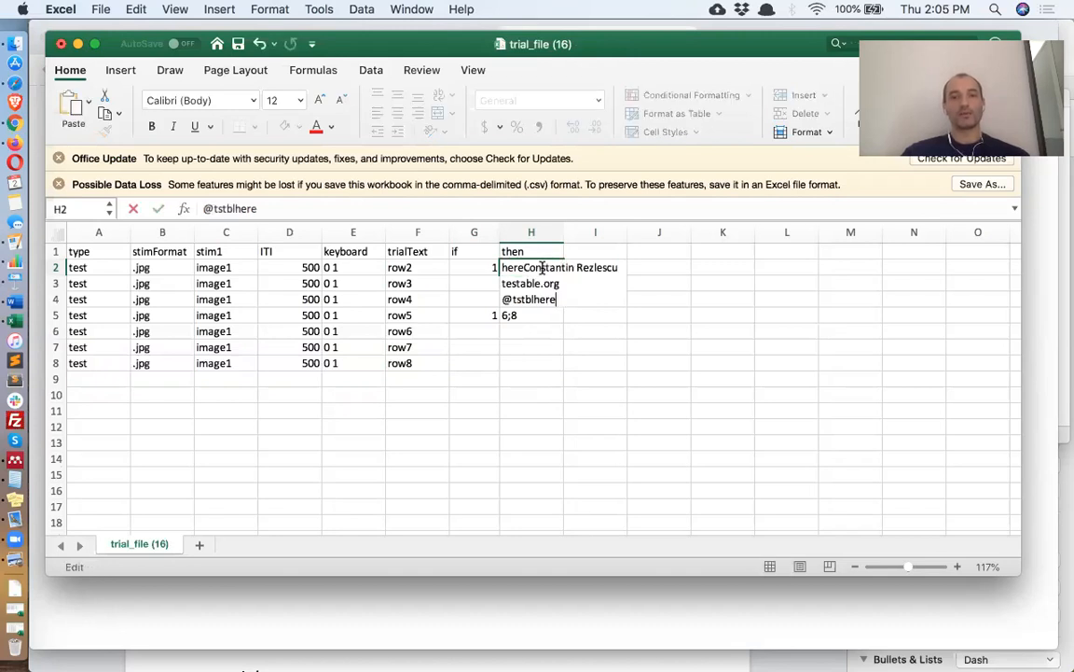
key(Escape)
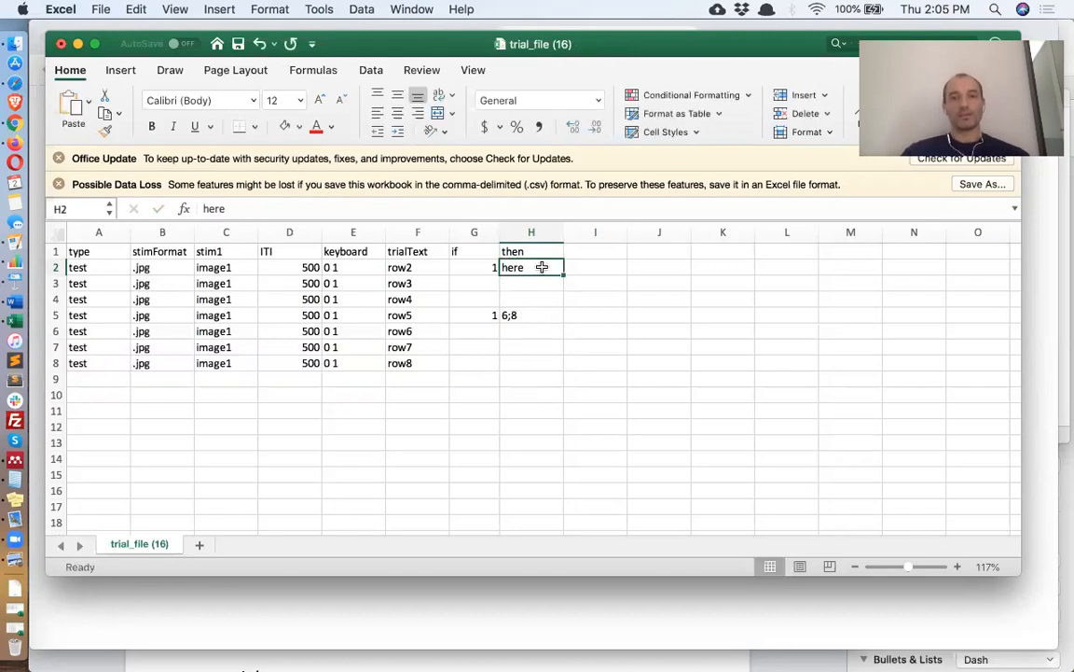
double_click(542, 266)
text(;)
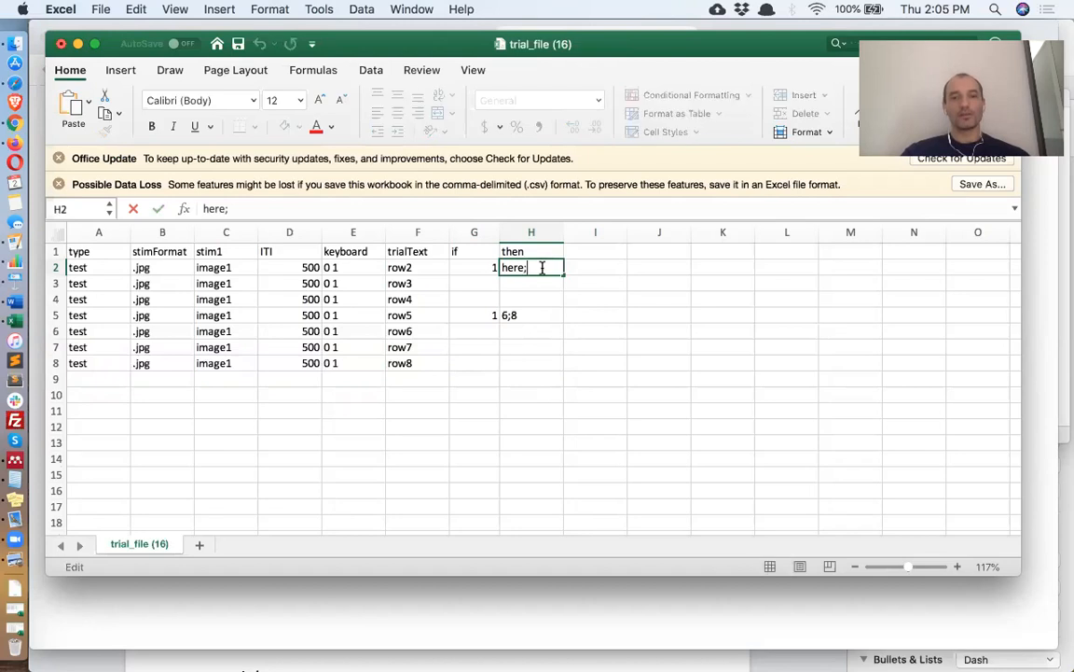
key(BackSpace)
text(Constantin Rezlescu testable.org @tstbl)
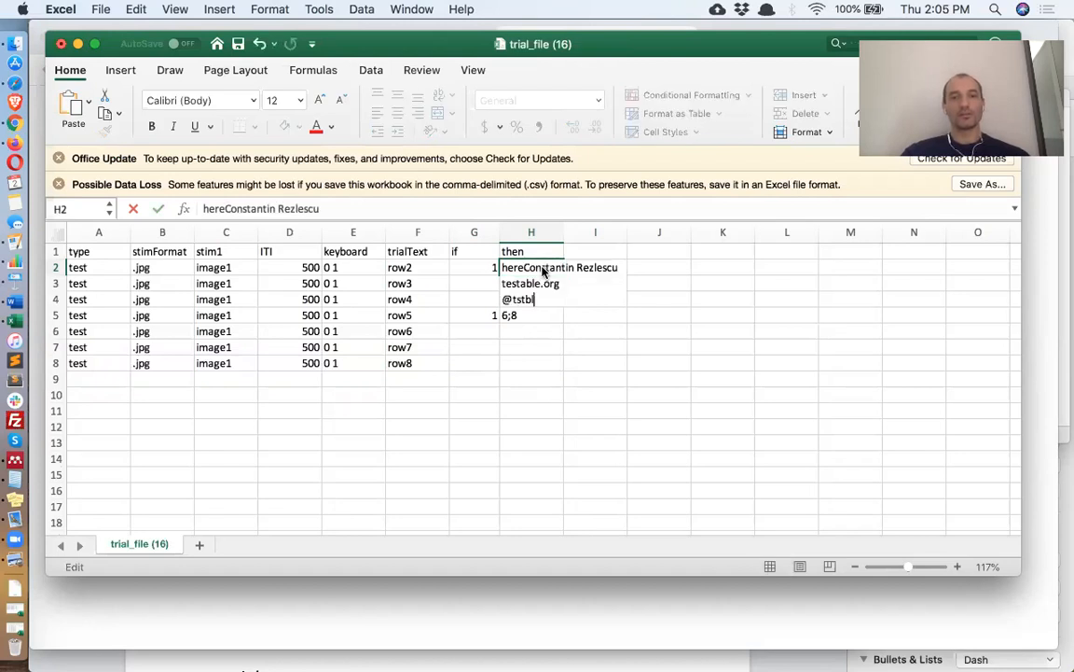
key(BackSpace)
key(BackSpace)
key(BackSpace)
key(BackSpace)
key(BackSpace)
key(BackSpace)
key(BackSpace)
key(BackSpace)
key(BackSpace)
key(BackSpace)
key(BackSpace)
key(BackSpace)
key(BackSpace)
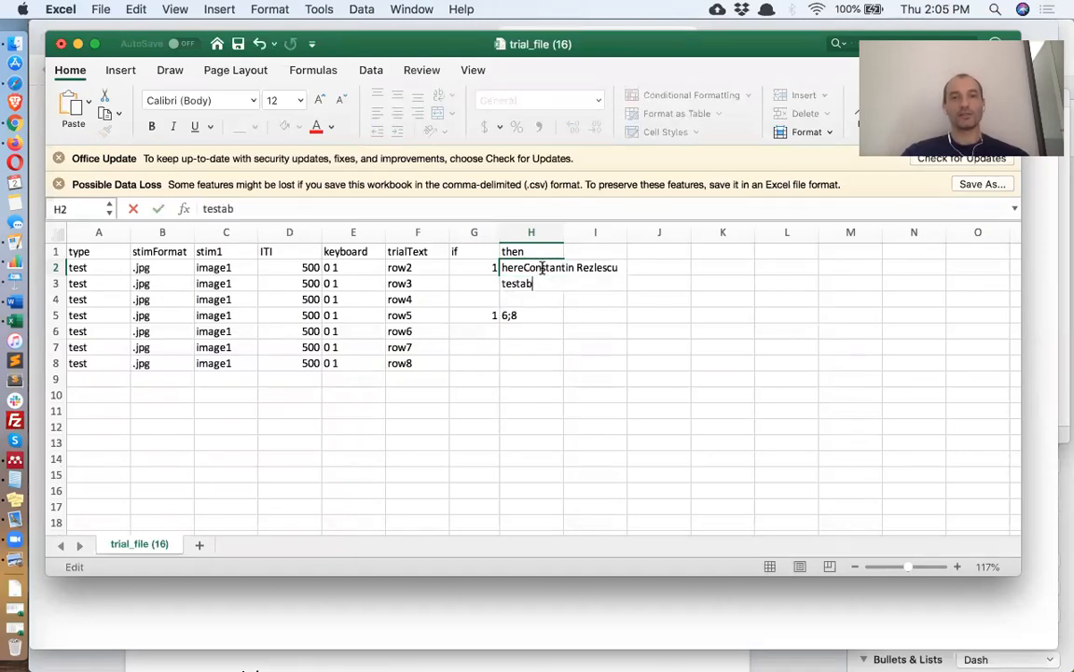
key(BackSpace)
key(BackSpace)
key(BackSpace)
key(BackSpace)
key(BackSpace)
key(BackSpace)
key(BackSpace)
key(BackSpace)
key(BackSpace)
key(BackSpace)
key(BackSpace)
key(BackSpace)
key(BackSpace)
key(BackSpace)
key(BackSpace)
key(BackSpace)
key(BackSpace)
key(BackSpace)
key(BackSpace)
key(BackSpace)
key(BackSpace)
key(BackSpace)
key(BackSpace)
key(BackSpace)
key(BackSpace)
key(BackSpace)
Extend row 2's then value with a second label name so the cell reads here; there.
text(;)
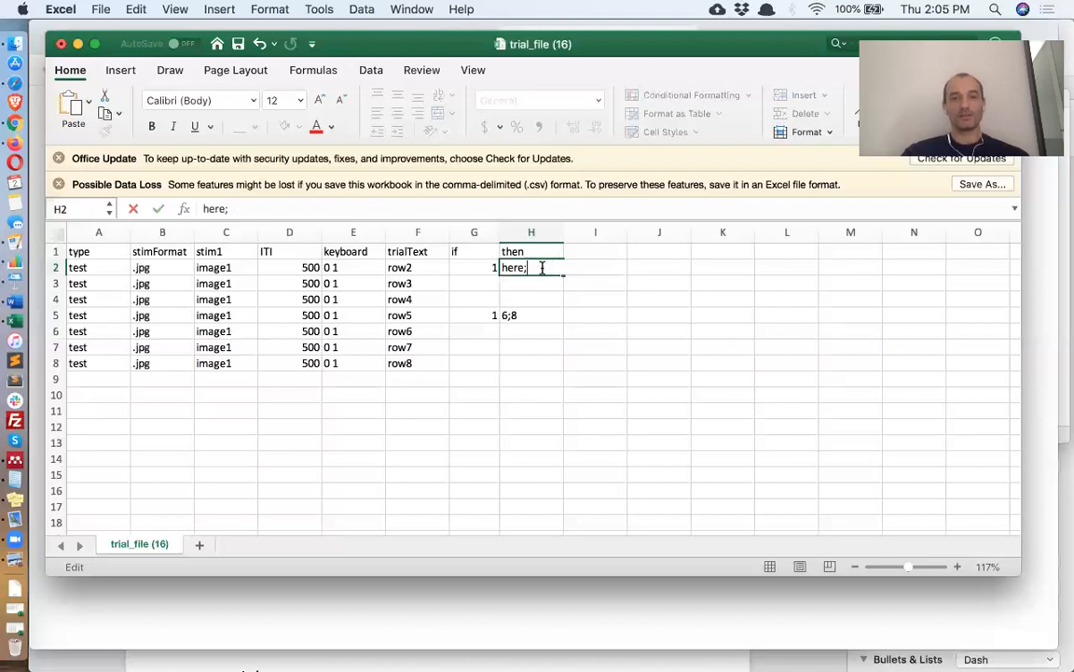
text( there)
key(Return)
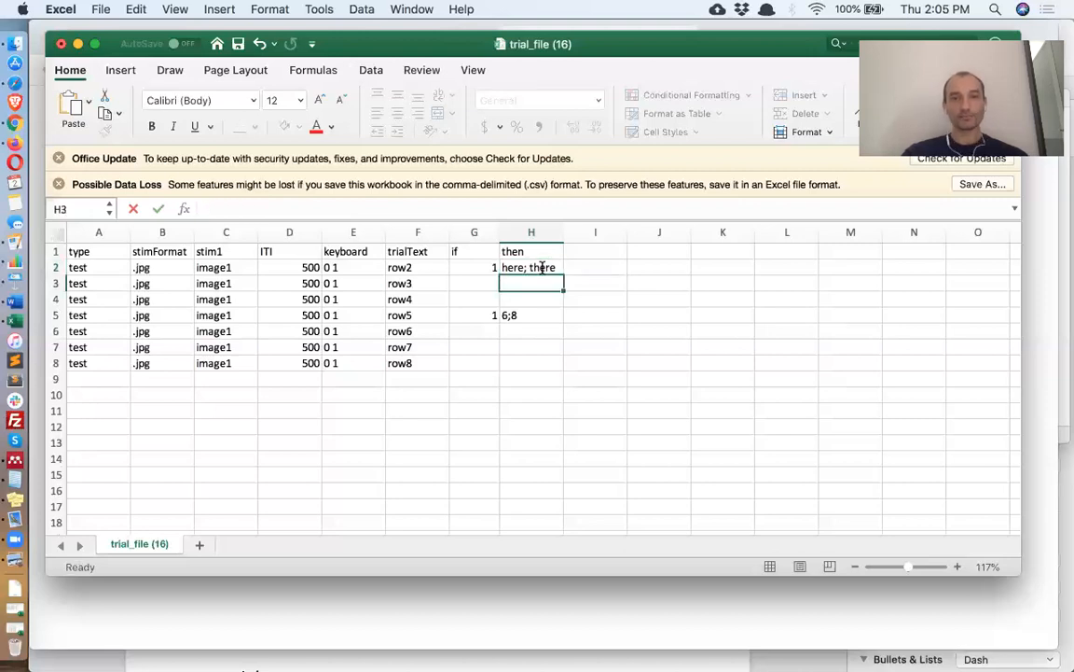
Add a new column headed label directly after the then column.
click(606, 250)
text(la)
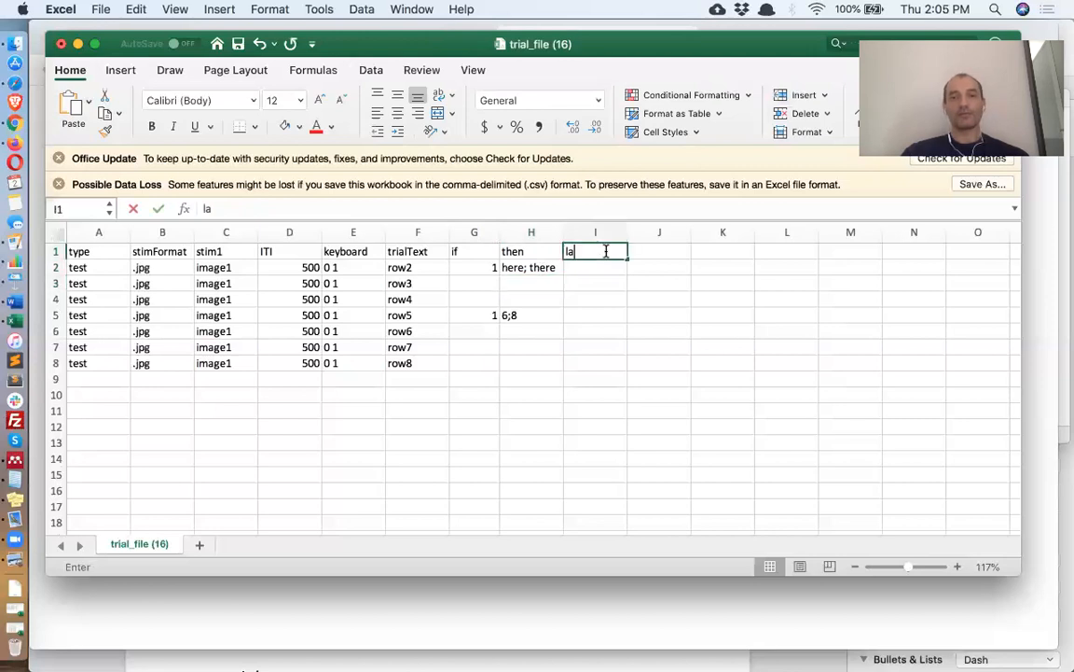
text(bel)
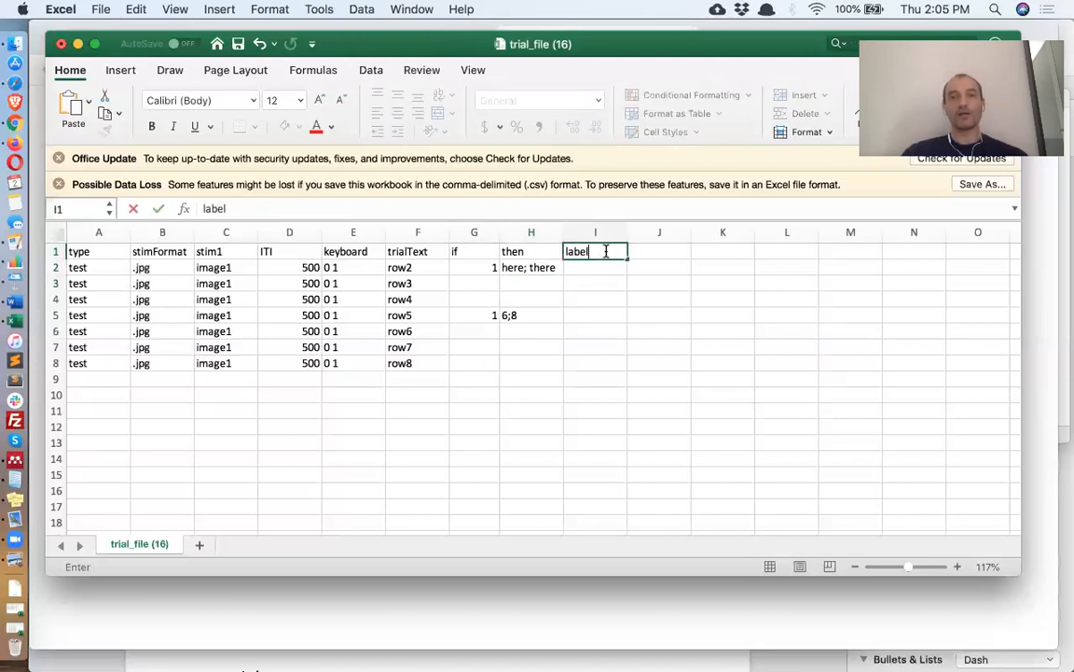
key(Down)
Clear the if and then values in row 5.
key(Down)
key(Down)
key(Down)
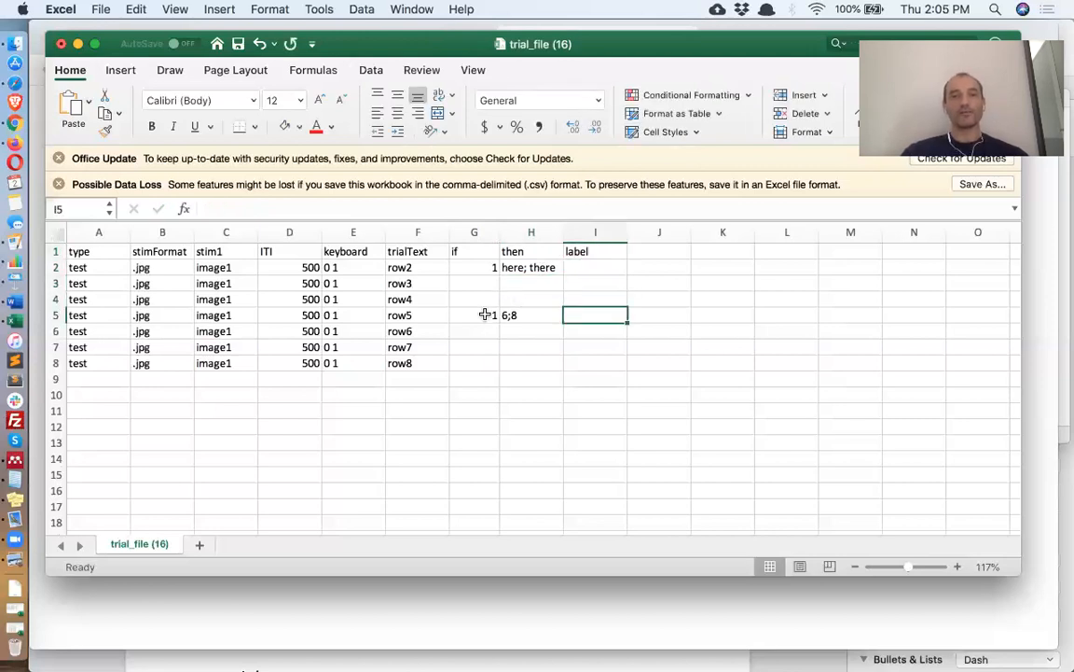
drag(480, 315, 531, 315)
key(Delete)
Label row 4 as here and row 6 as there in the label column, and save the trial file.
click(599, 312)
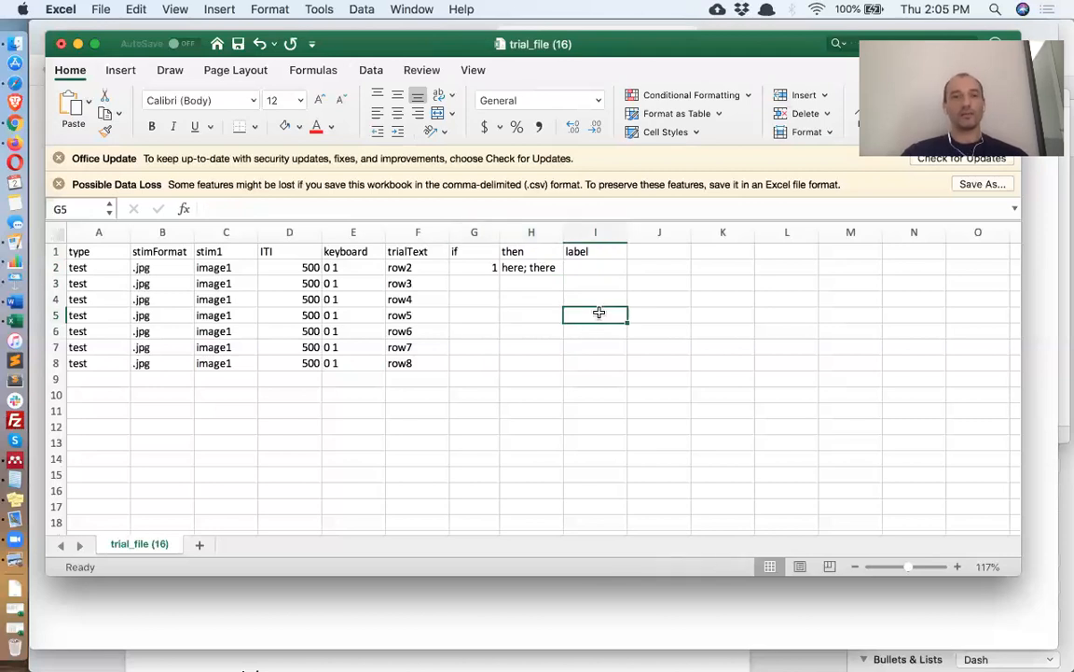
click(602, 298)
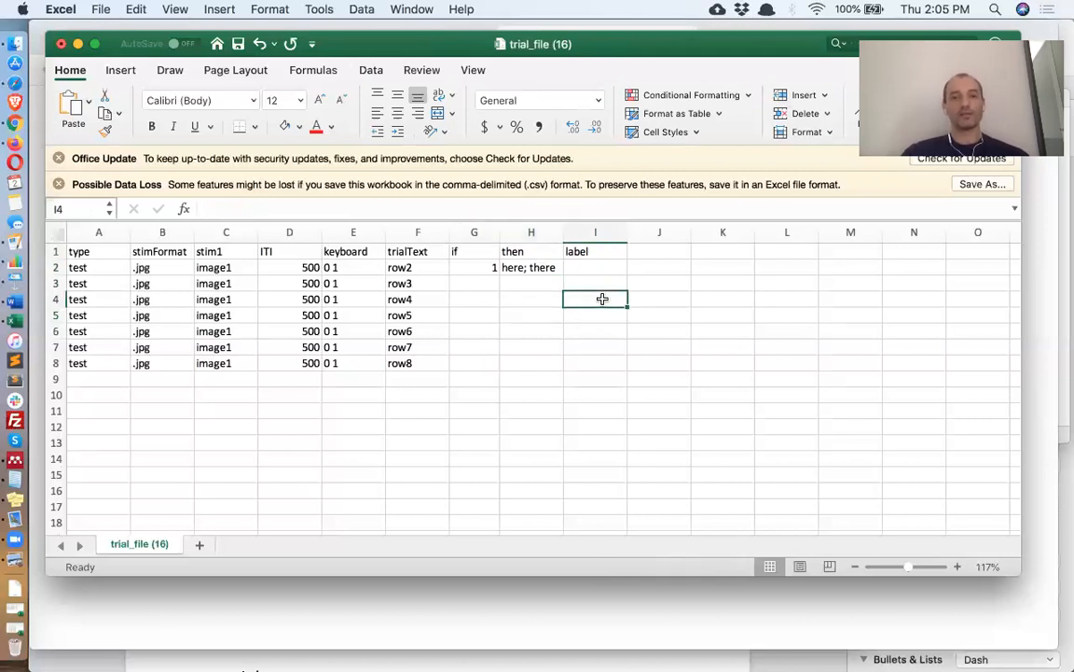
text(here)
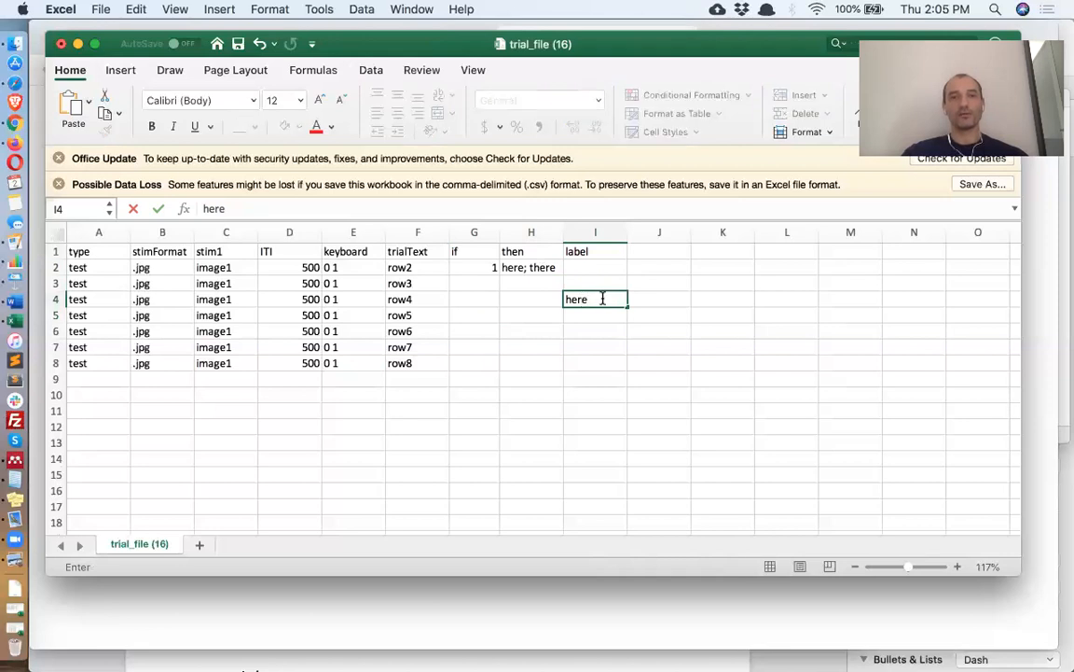
key(Return)
key(Return)
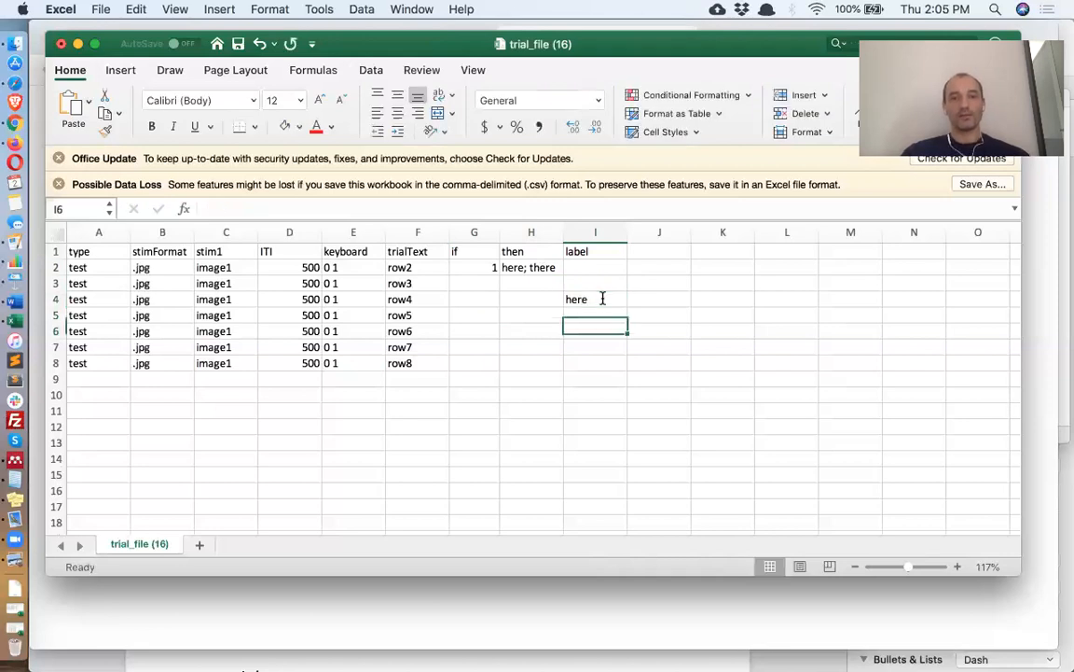
text(there)
key(Return)
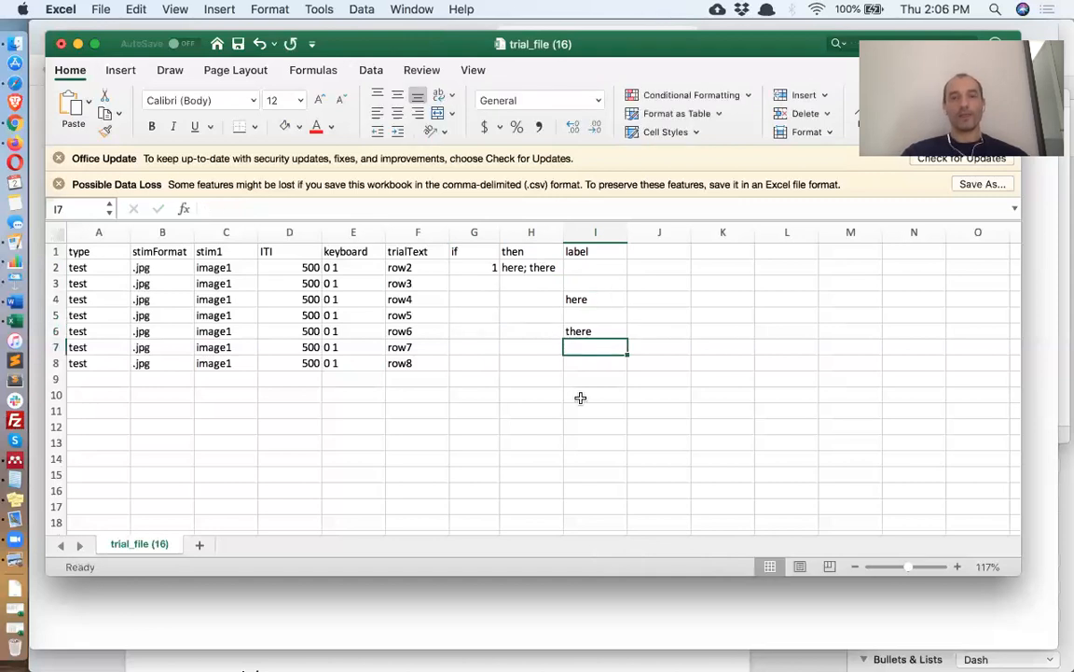
key(super+s)
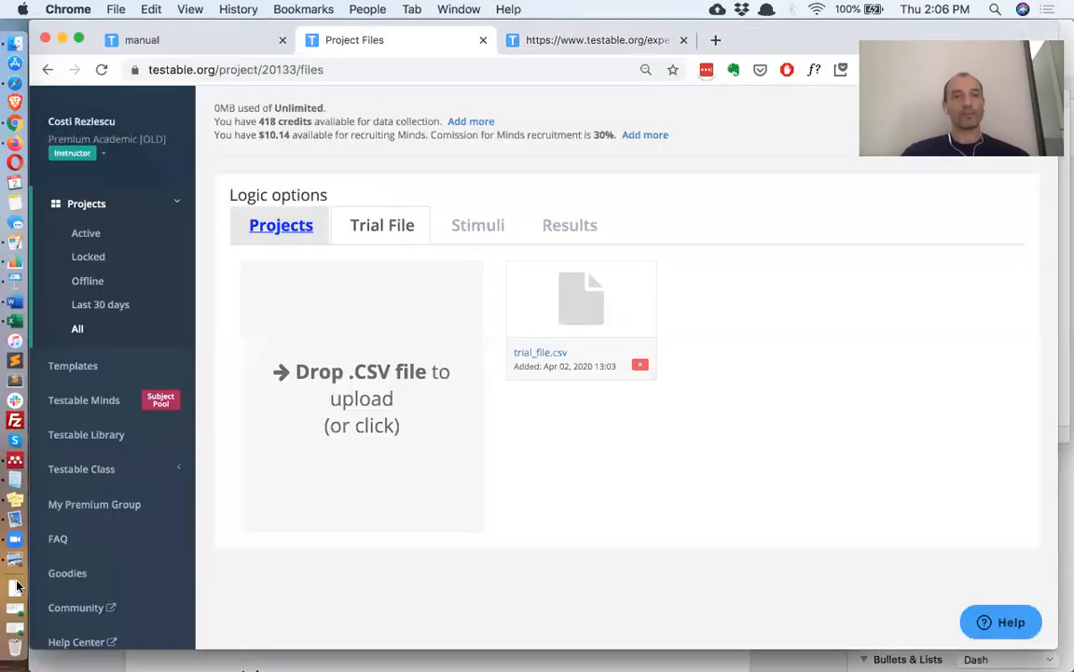
Switch to Chrome, upload the saved trial_file (16).csv as the project's trial file, and reload the experiment page.
drag(119, 167, 356, 373)
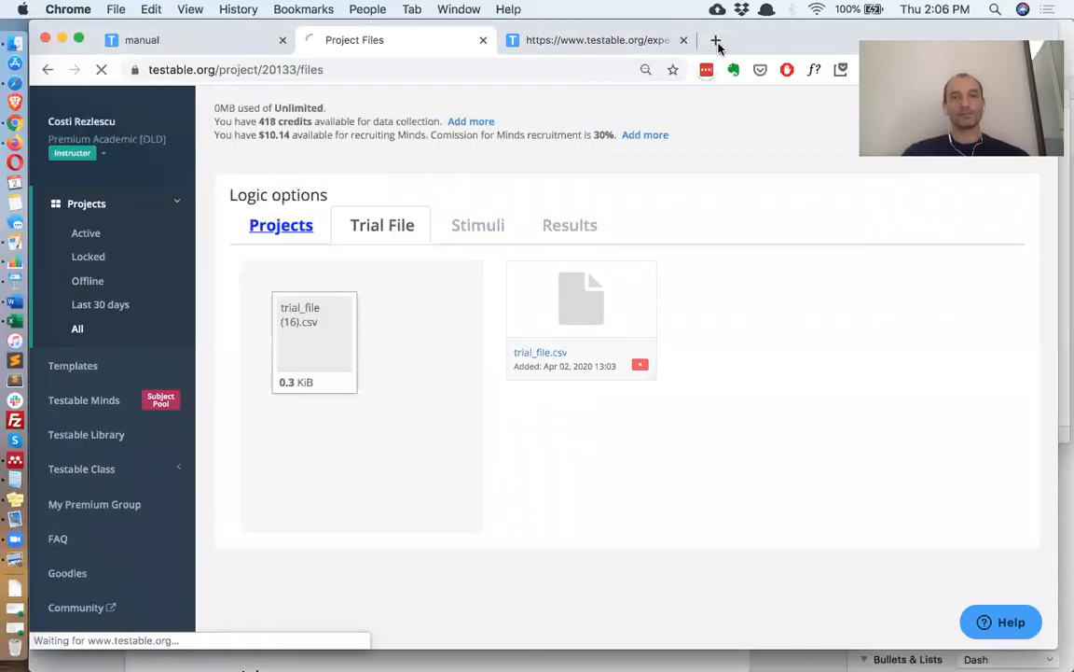
click(663, 48)
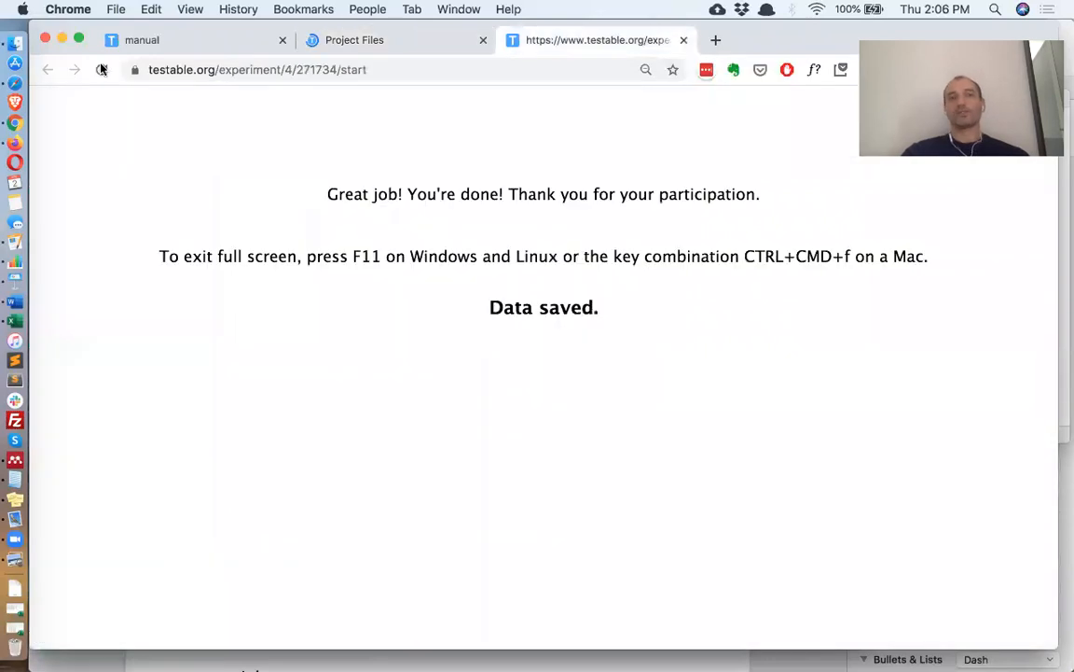
click(101, 69)
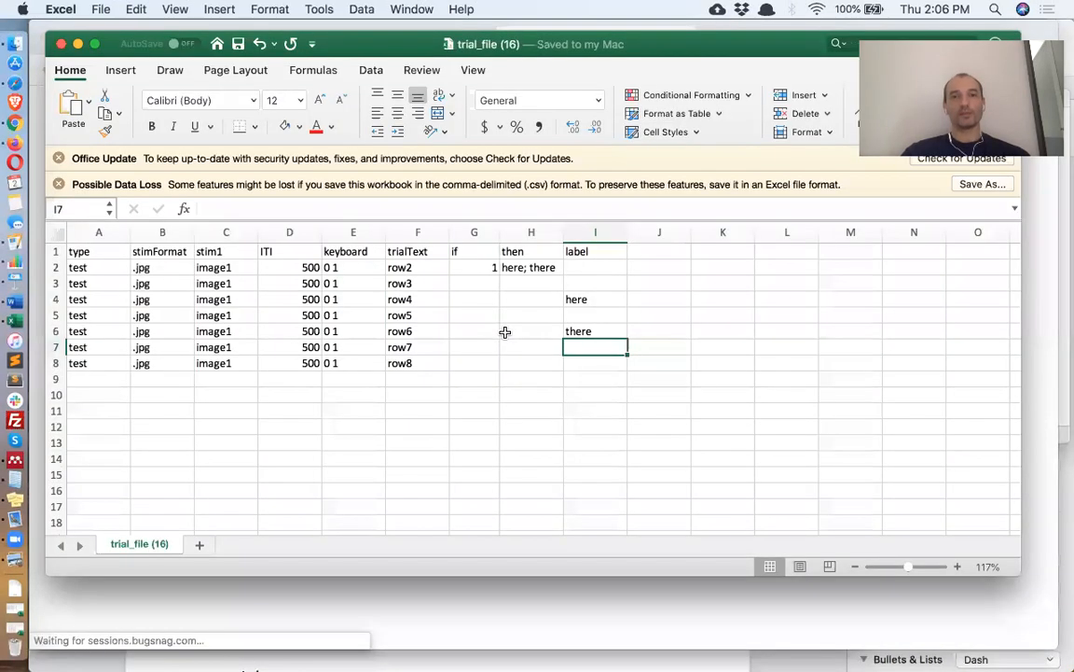
Compare the trial shown in the running experiment with the label-based branching in row 2's then cell in Excel.
key(super+Tab)
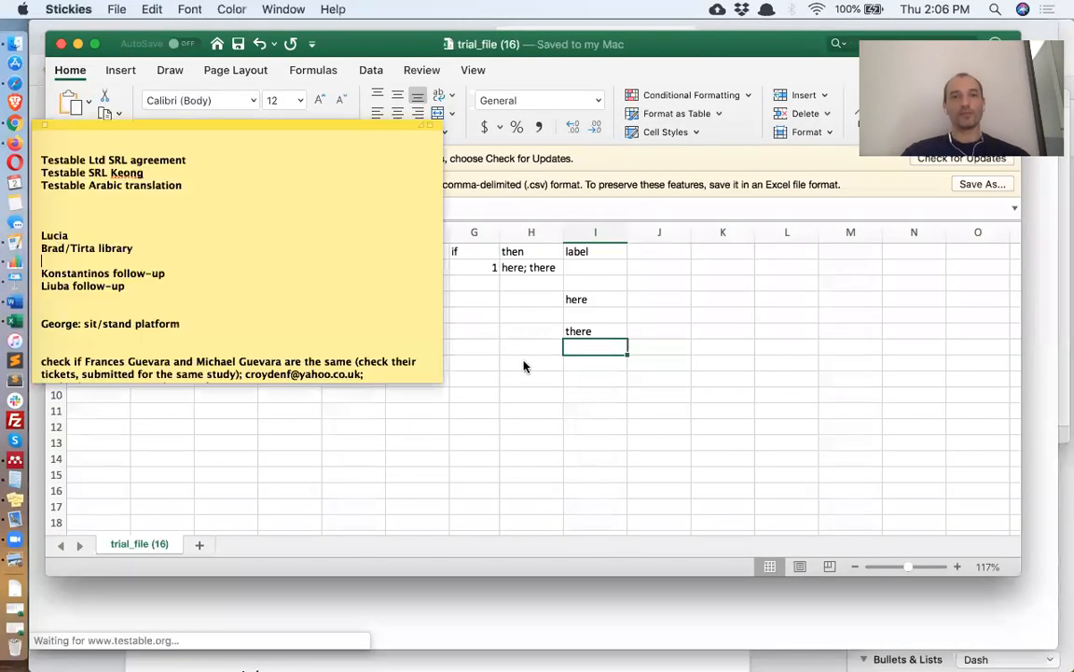
click(294, 437)
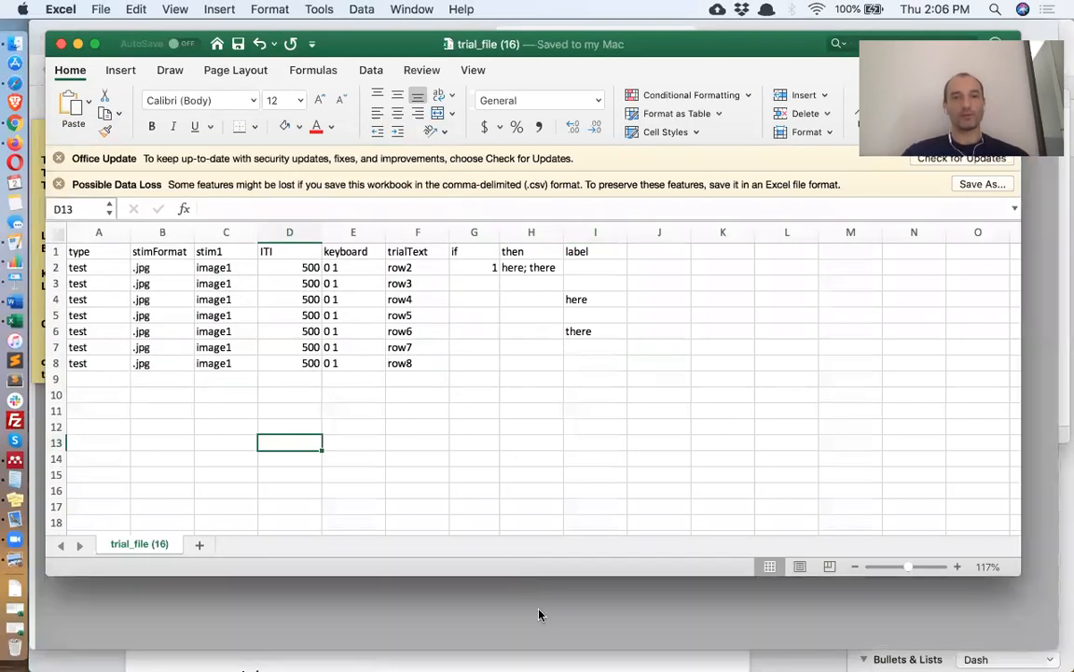
key(super+Tab)
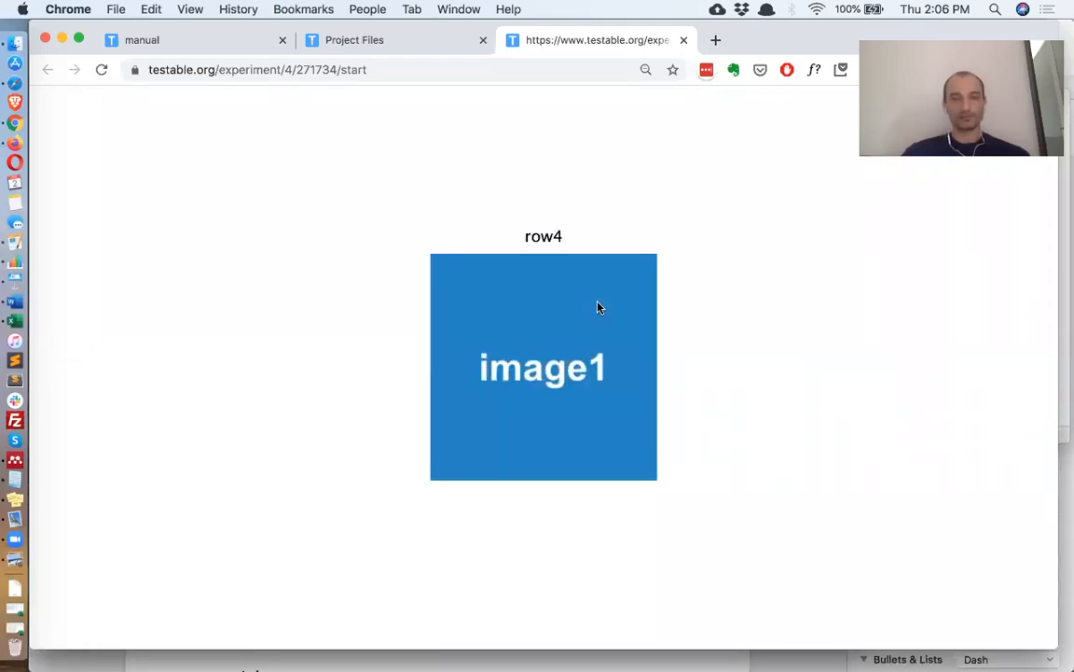
key(super+Tab)
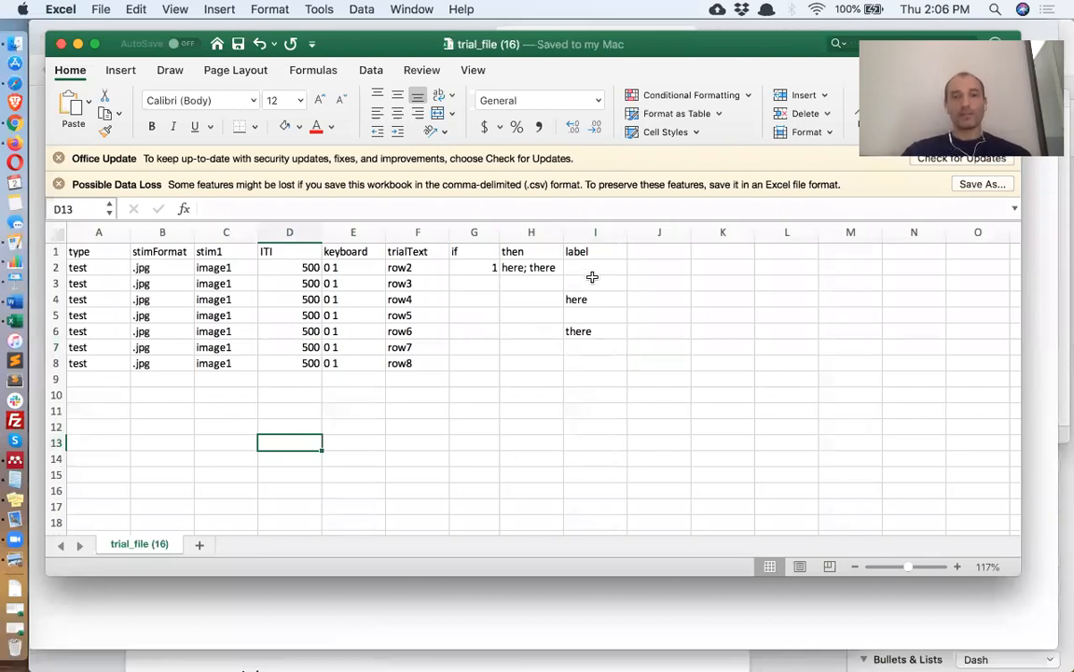
click(542, 268)
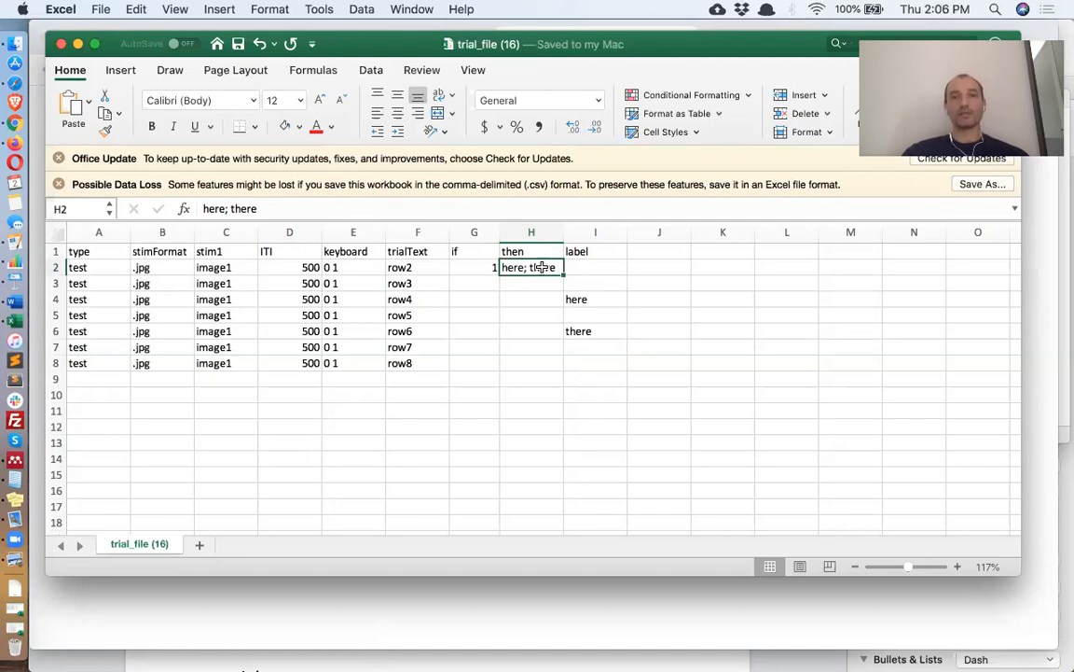
Clear the if, then and label values in rows 2 to 6, and enter 1 as row 5's if value and +2 as text in its then cell.
drag(491, 267, 595, 335)
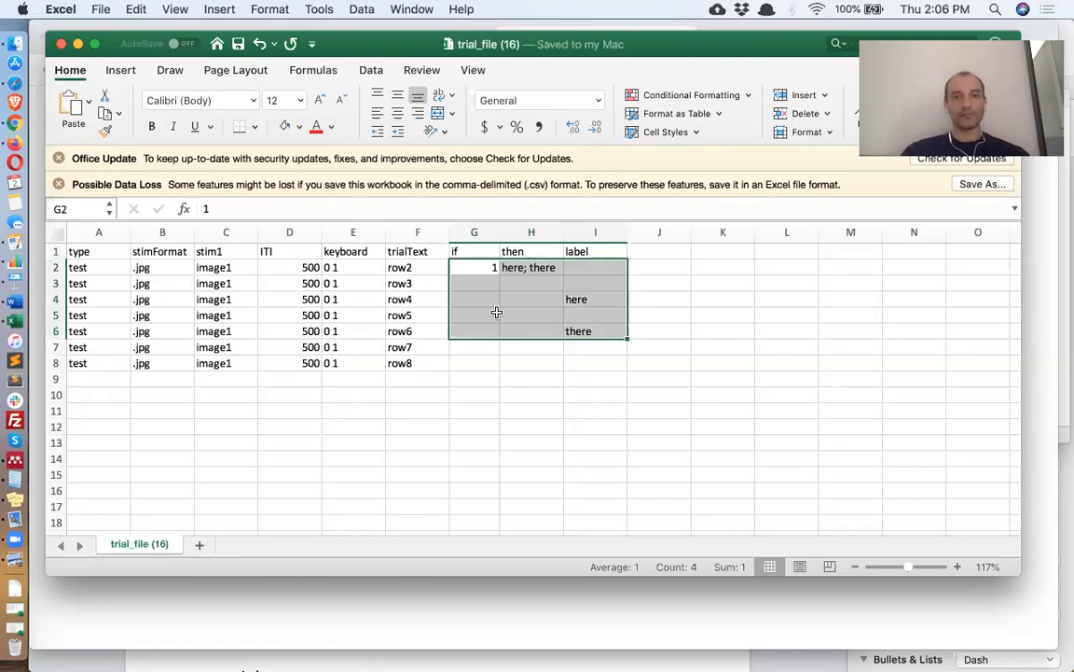
key(Delete)
click(481, 315)
text(1)
key(Tab)
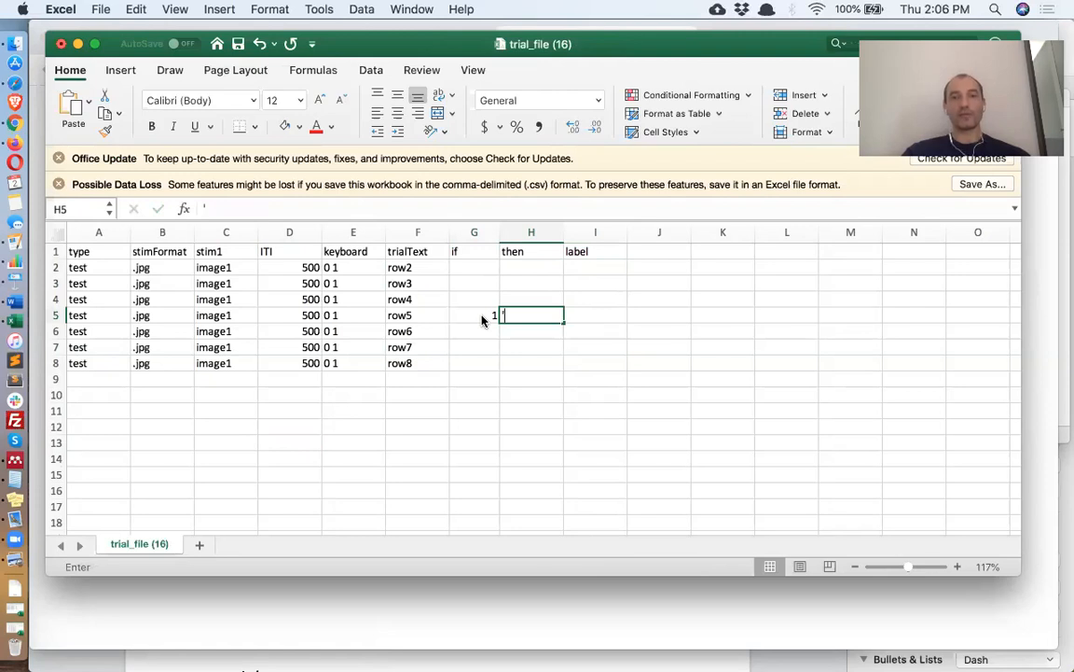
text(+2)
key(Return)
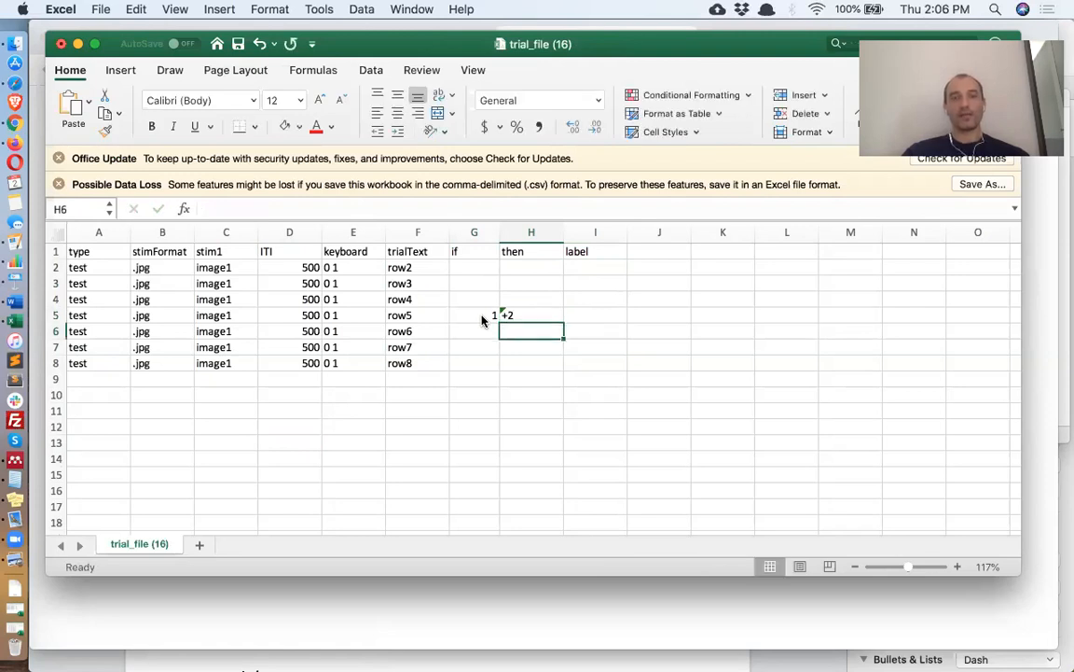
Enter 0 as row 7's if value and -6 as text in its then cell.
key(Up)
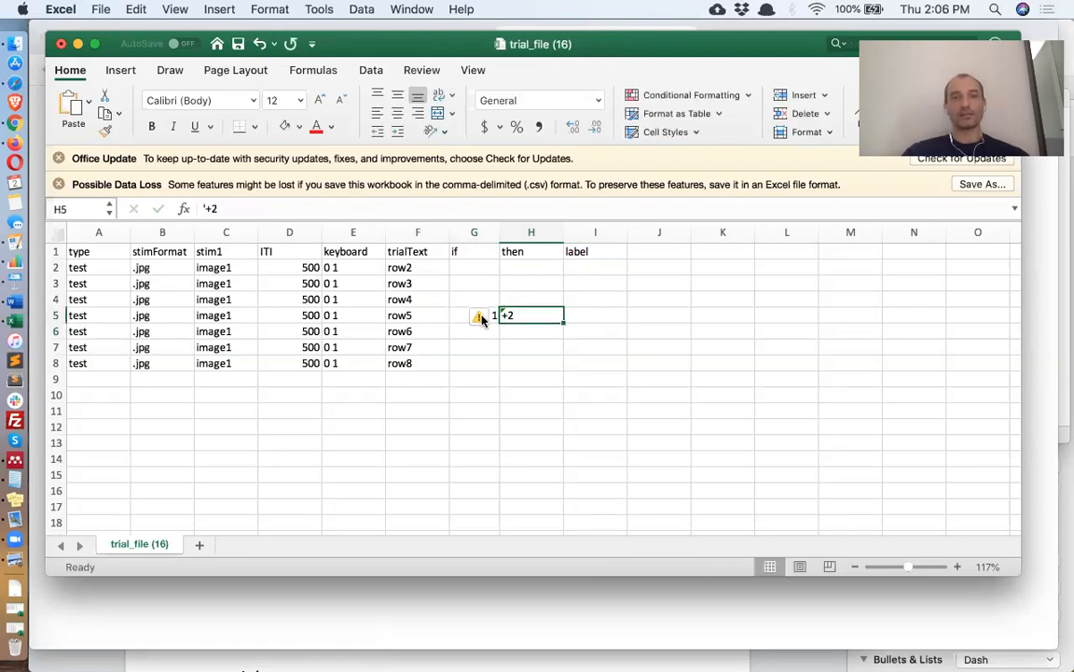
key(Down)
key(Down)
key(Left)
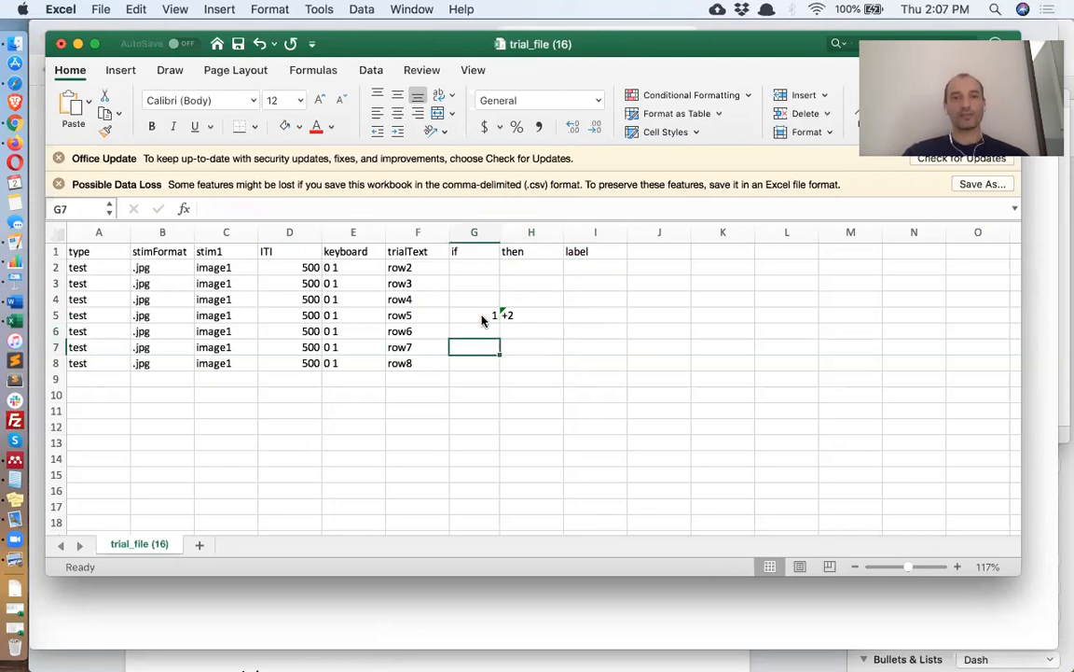
text(0)
key(Tab)
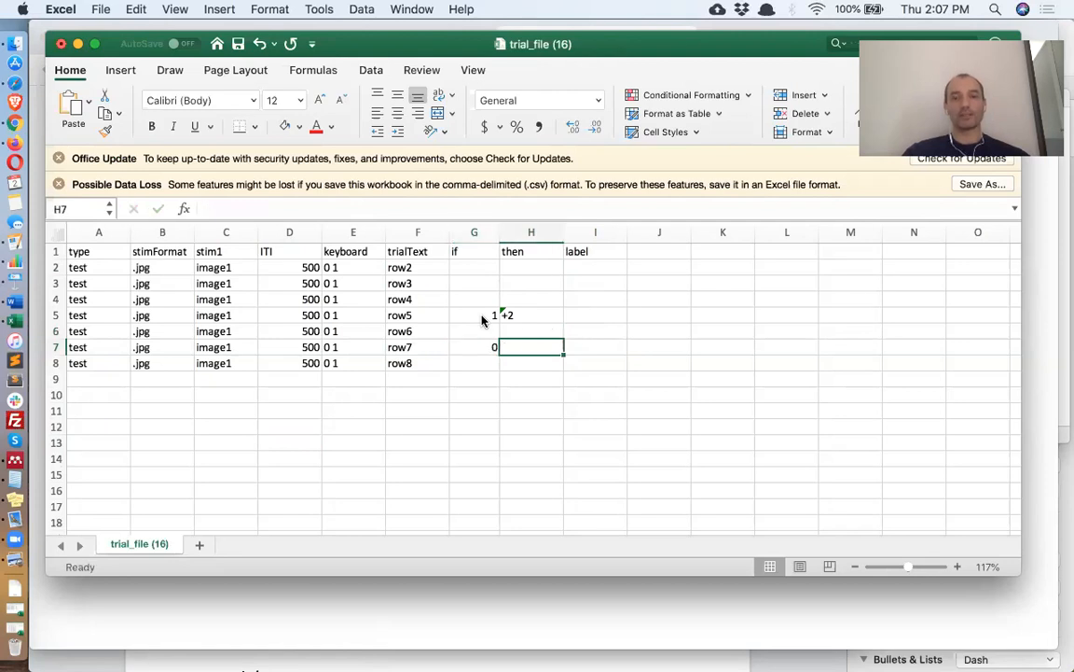
text('-6)
key(Return)
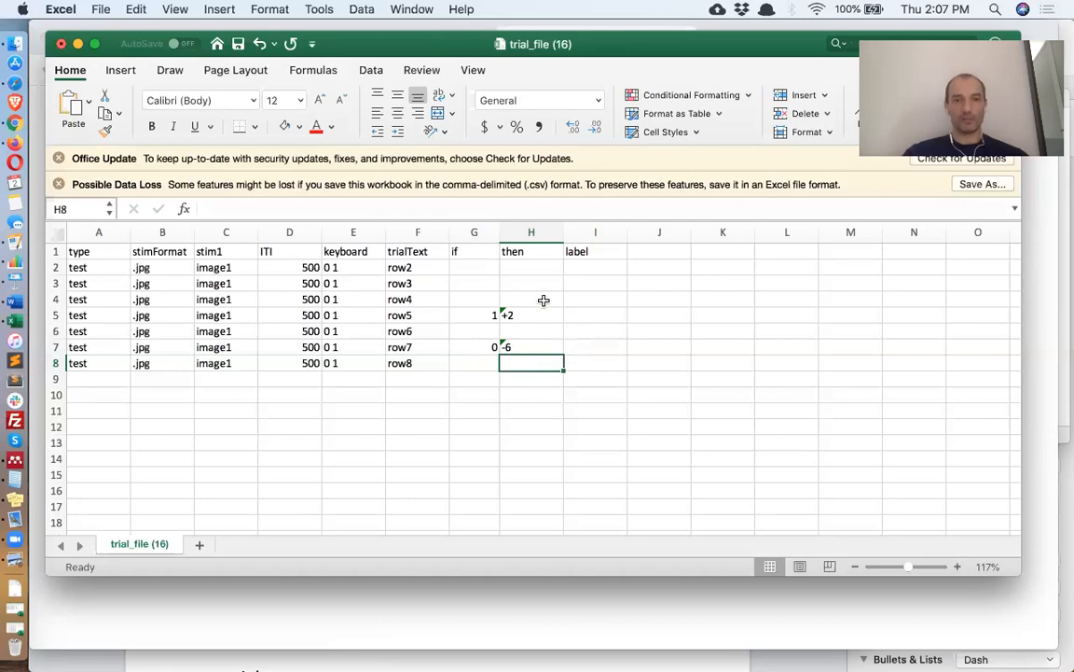
Change the relative jump in row 7's then cell to -5 and save the trial file.
double_click(528, 346)
key(BackSpace)
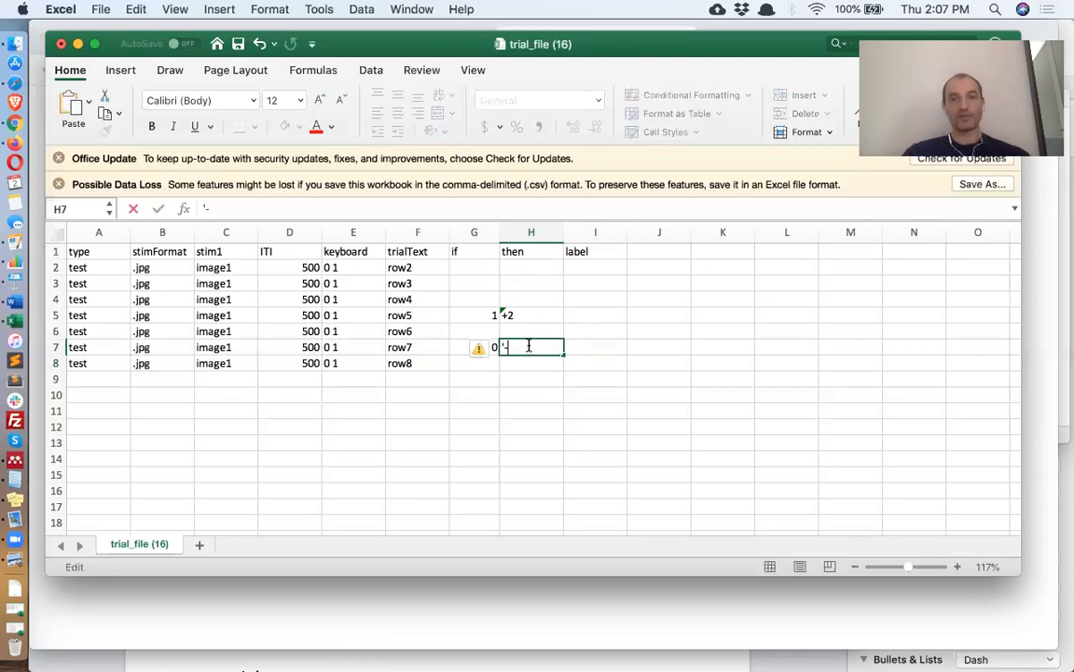
text(5)
key(Return)
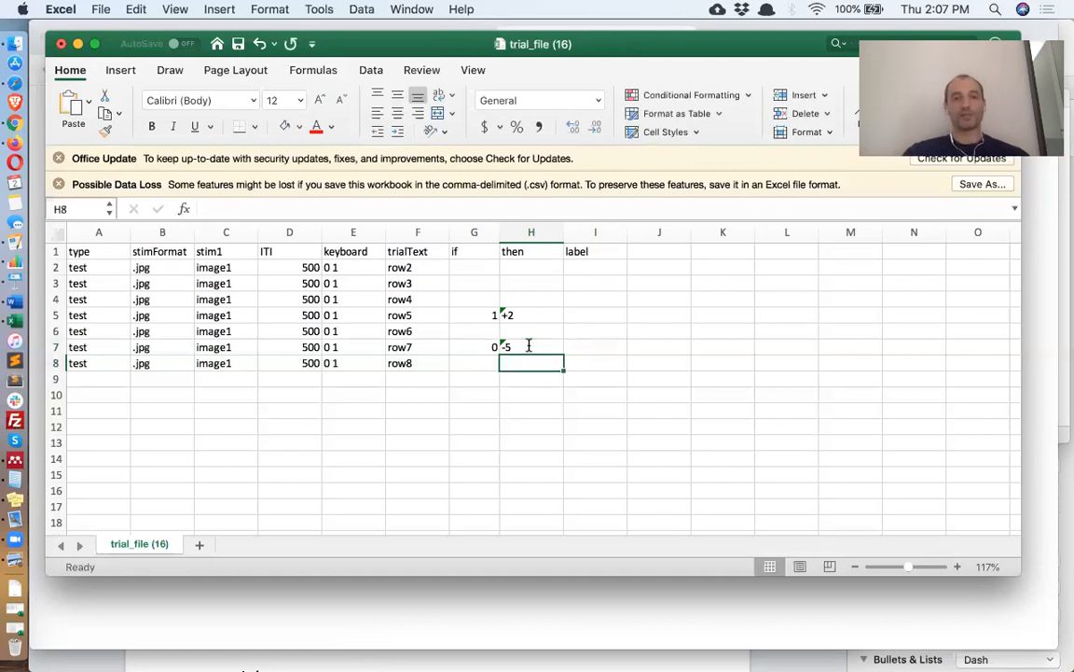
key(super+s)
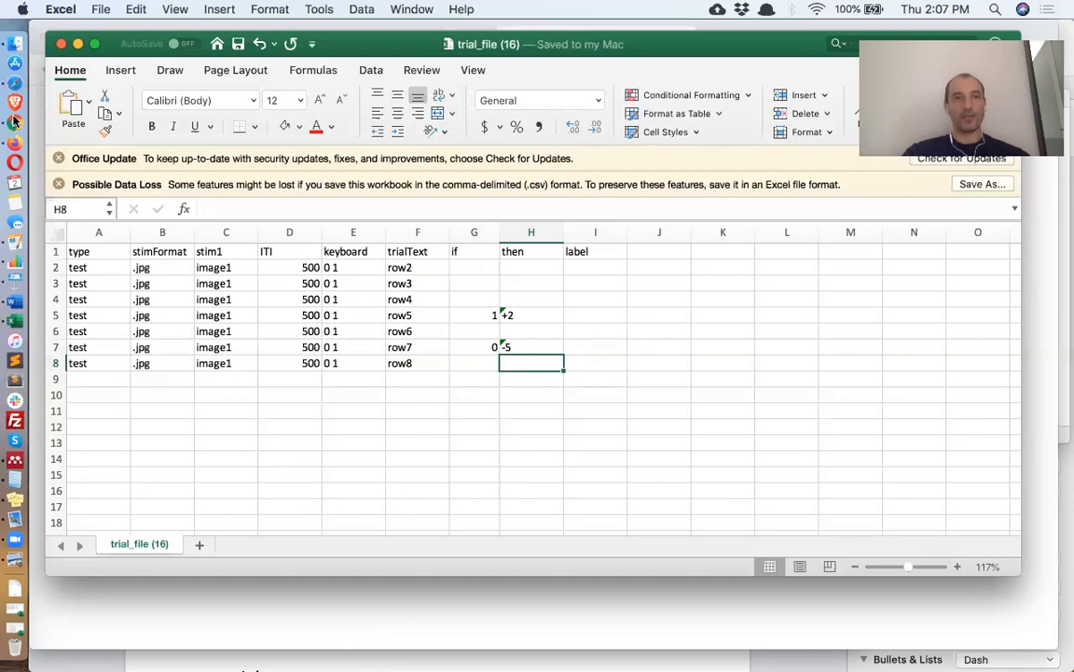
Switch to Chrome, upload trial_file (16).csv with the relative jumps as the project's trial file, and reload the experiment page.
click(14, 121)
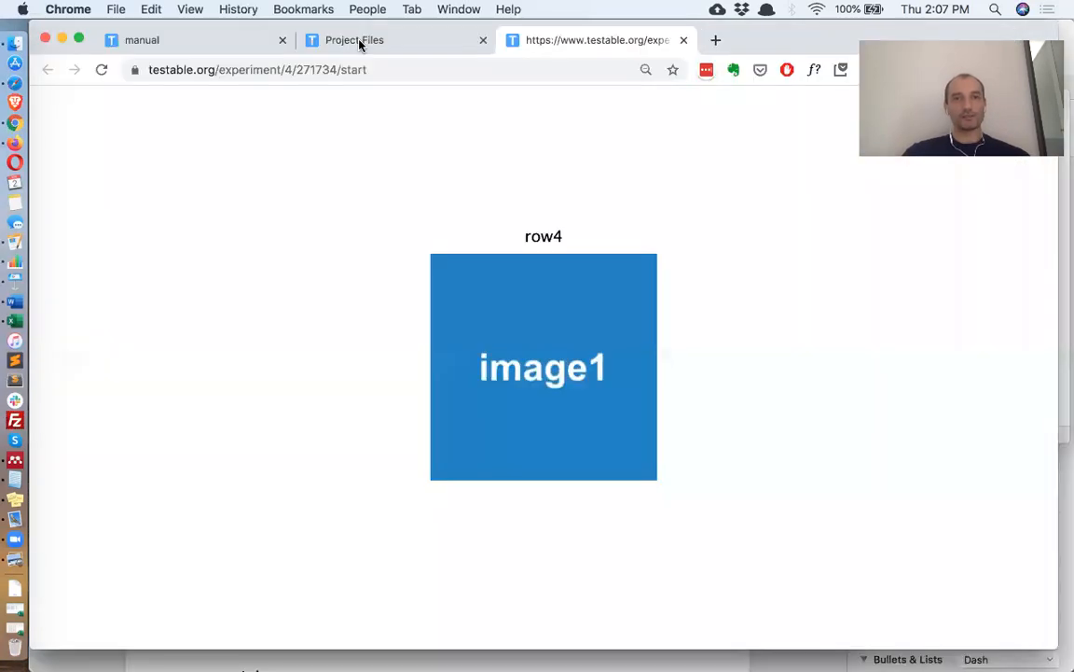
click(360, 42)
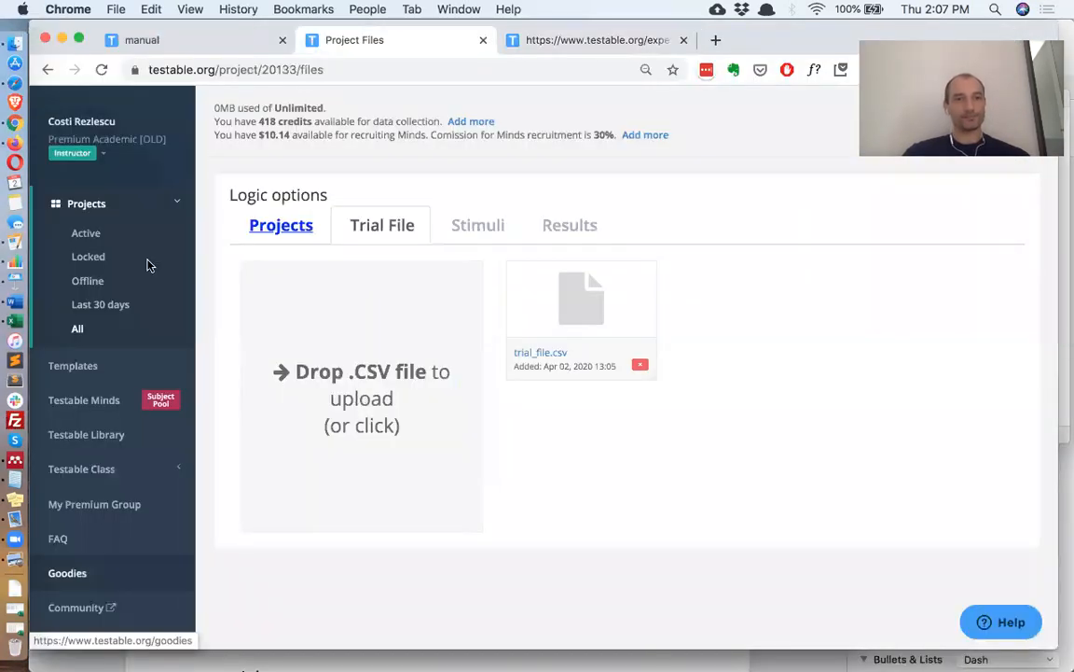
click(14, 608)
drag(110, 166, 339, 392)
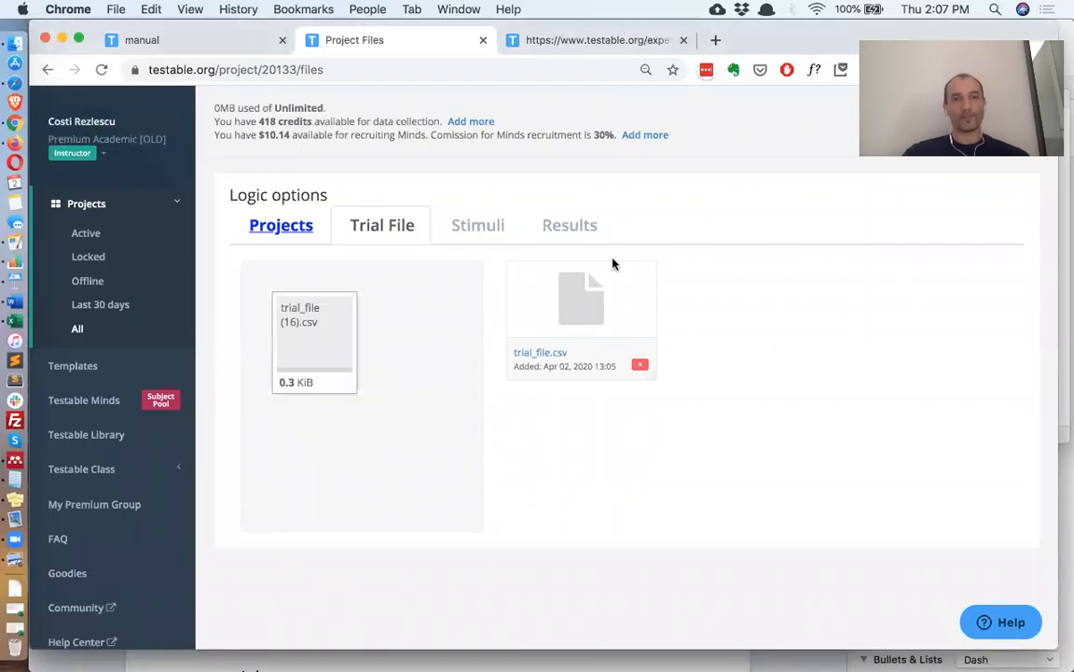
click(613, 45)
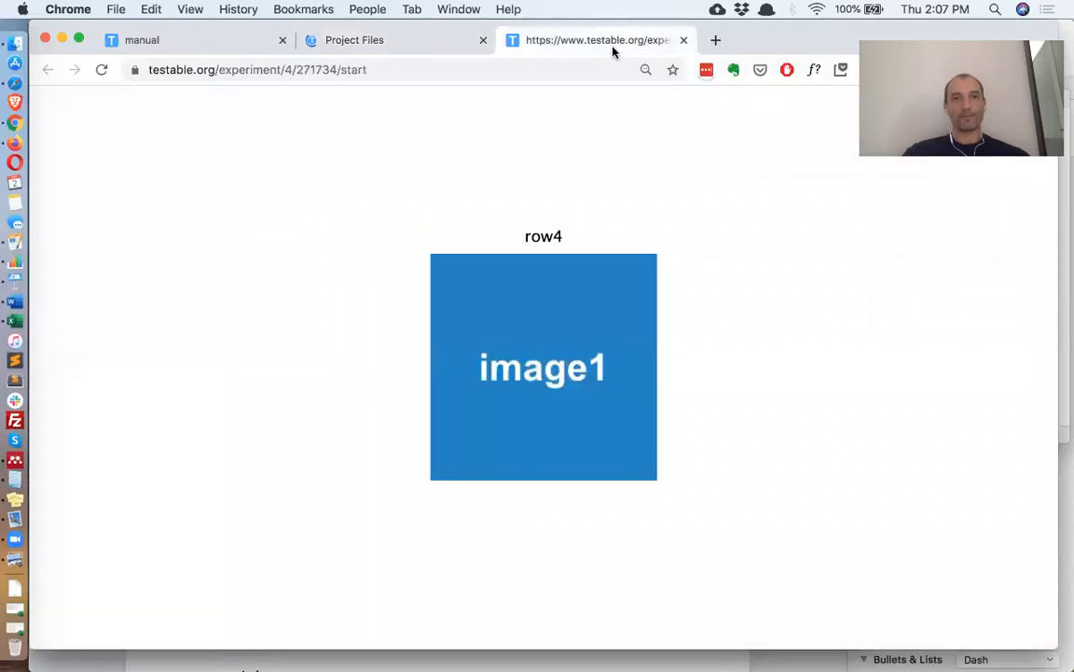
click(101, 71)
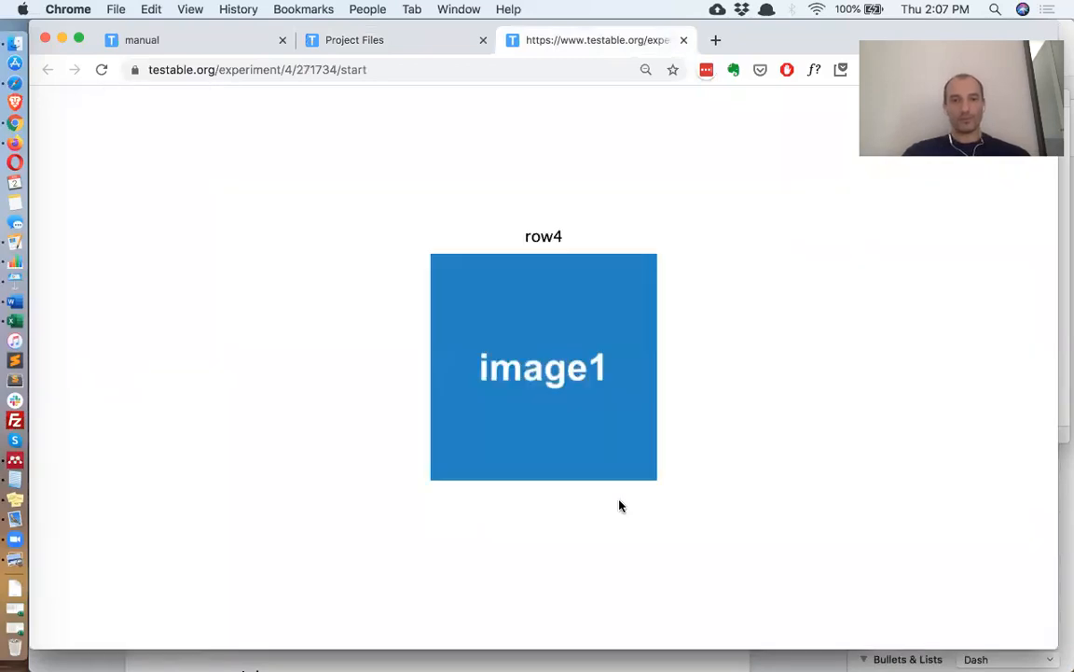
Compare the trials shown in the running experiment with the relative jumps in rows 5 and 7 in Excel.
key(super+Tab)
key(super+Tab)
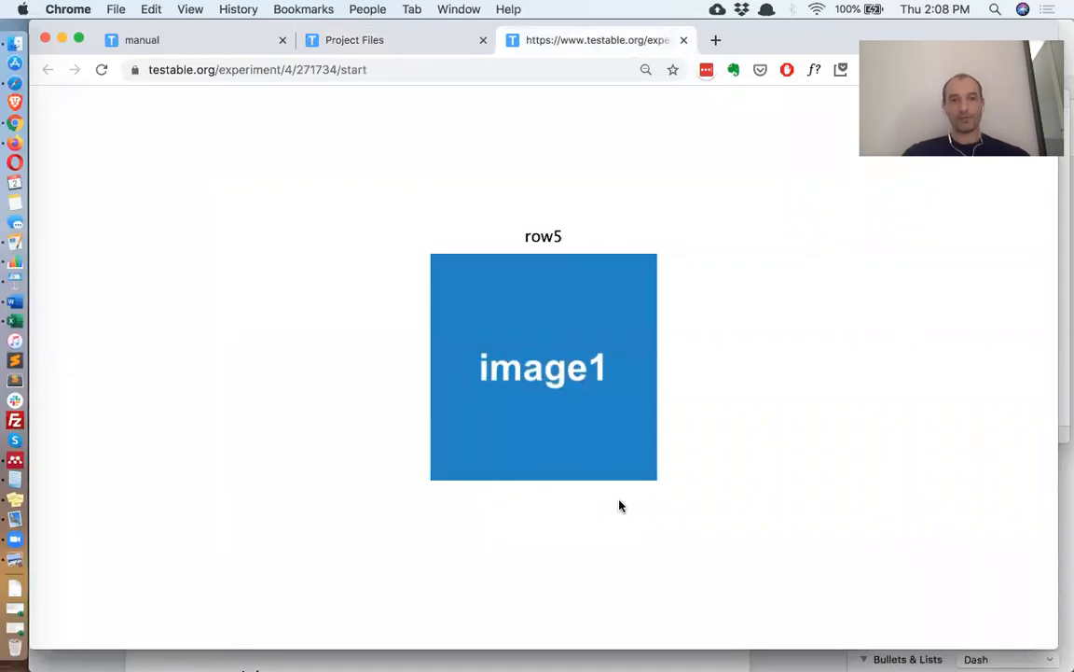
key(super+Tab)
key(super+Tab)
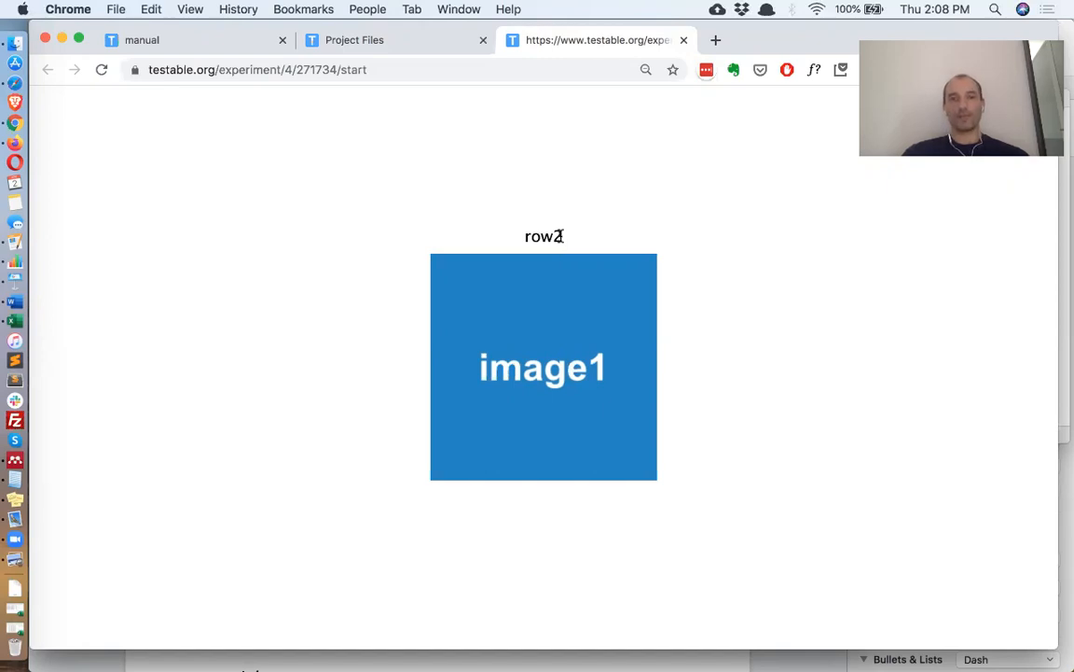
key(super+Tab)
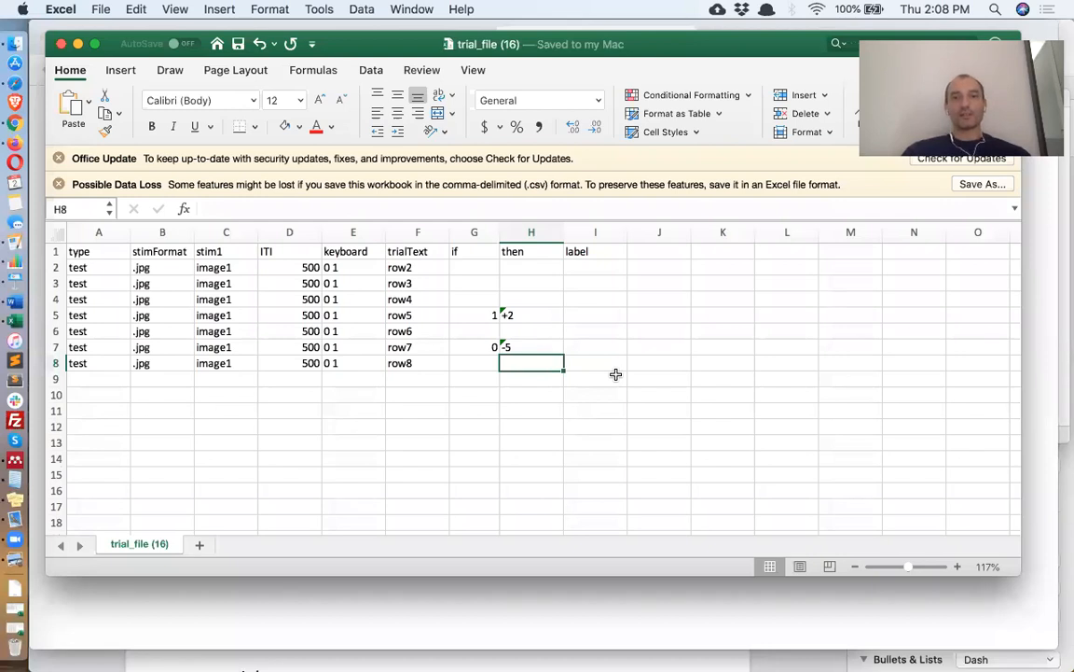
Set row 5's then value to end and clear the if and then values in row 7.
click(537, 314)
text(end)
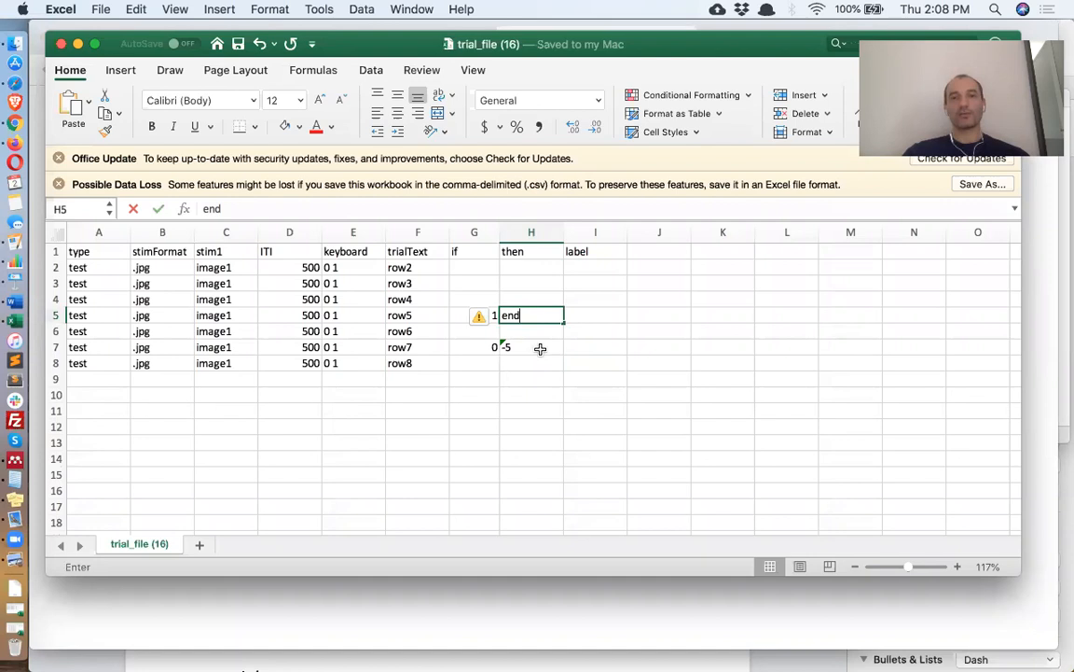
key(Return)
click(542, 348)
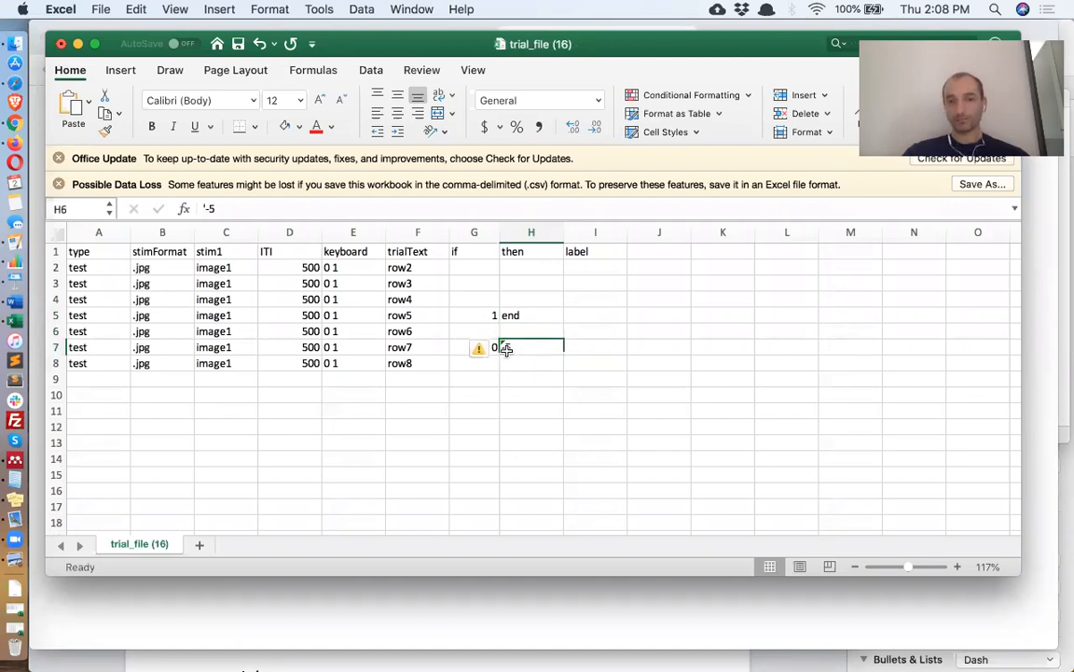
click(494, 347)
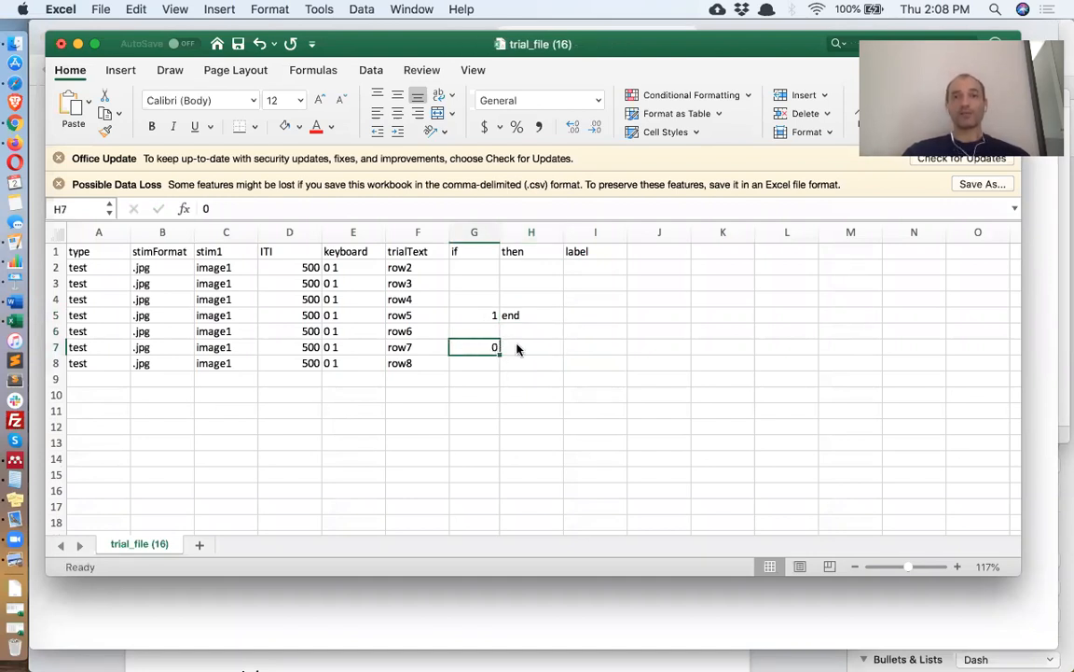
shift+click(545, 348)
key(Delete)
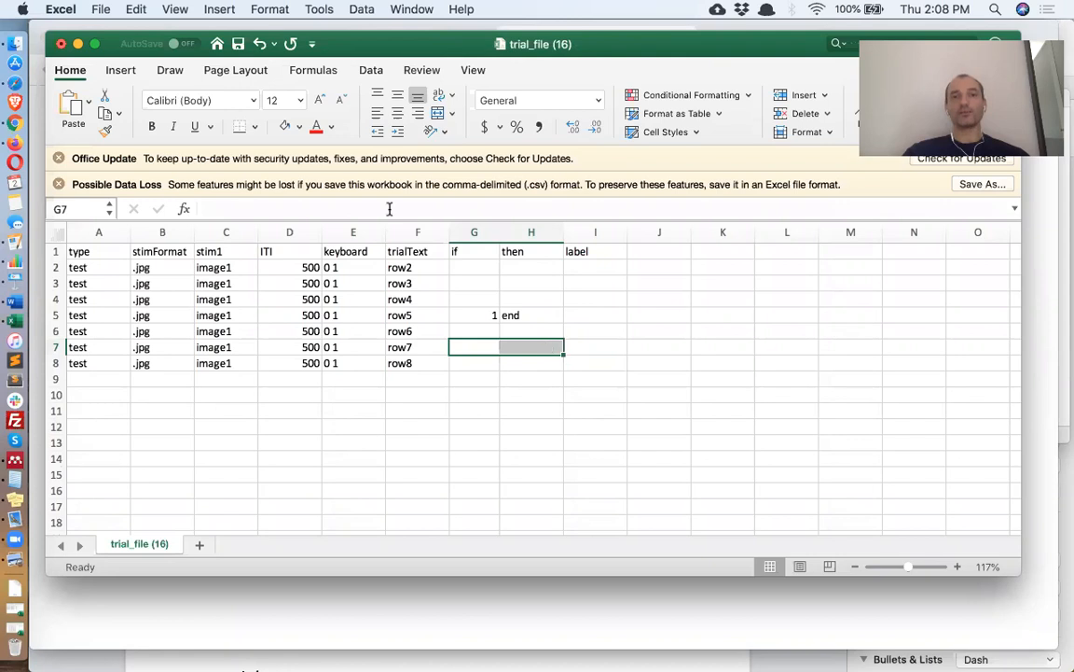
click(545, 347)
click(390, 208)
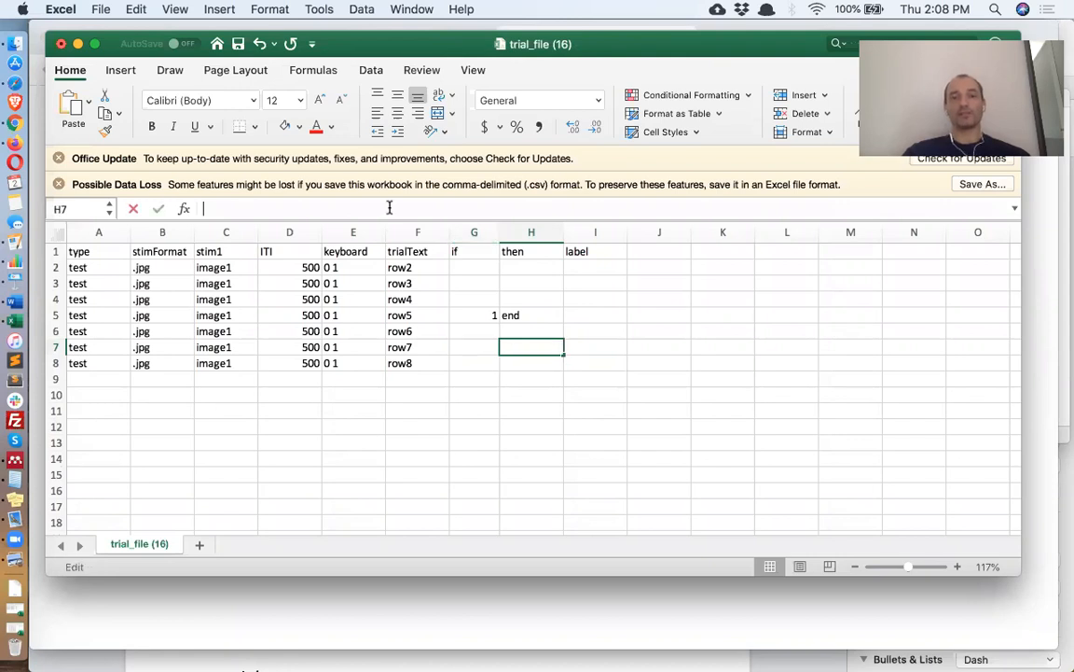
text(http)
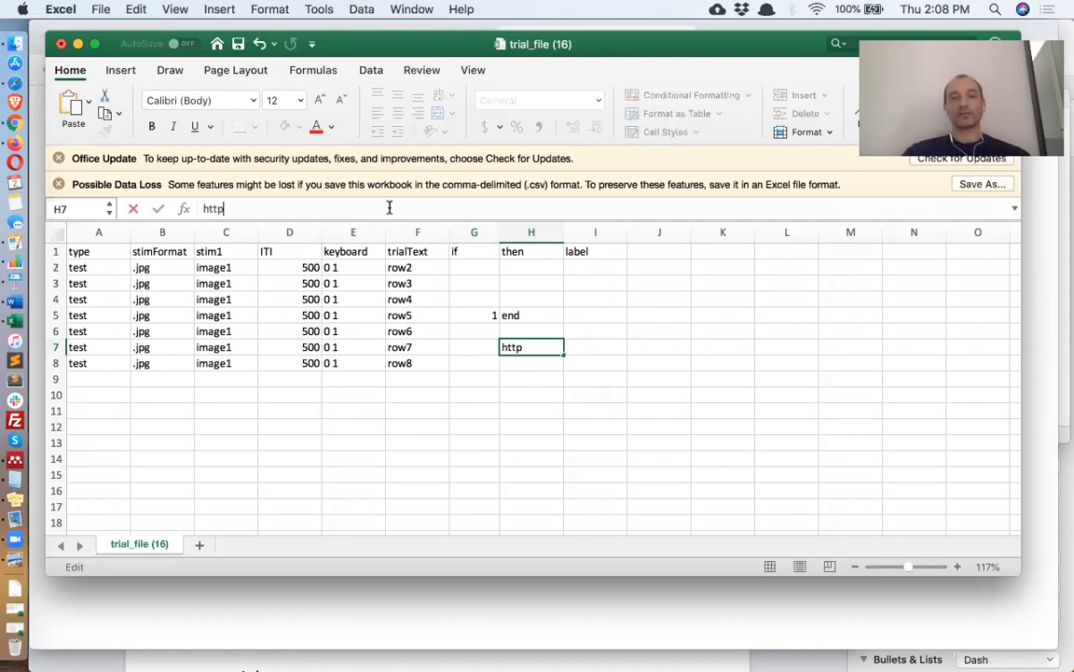
text(s://)
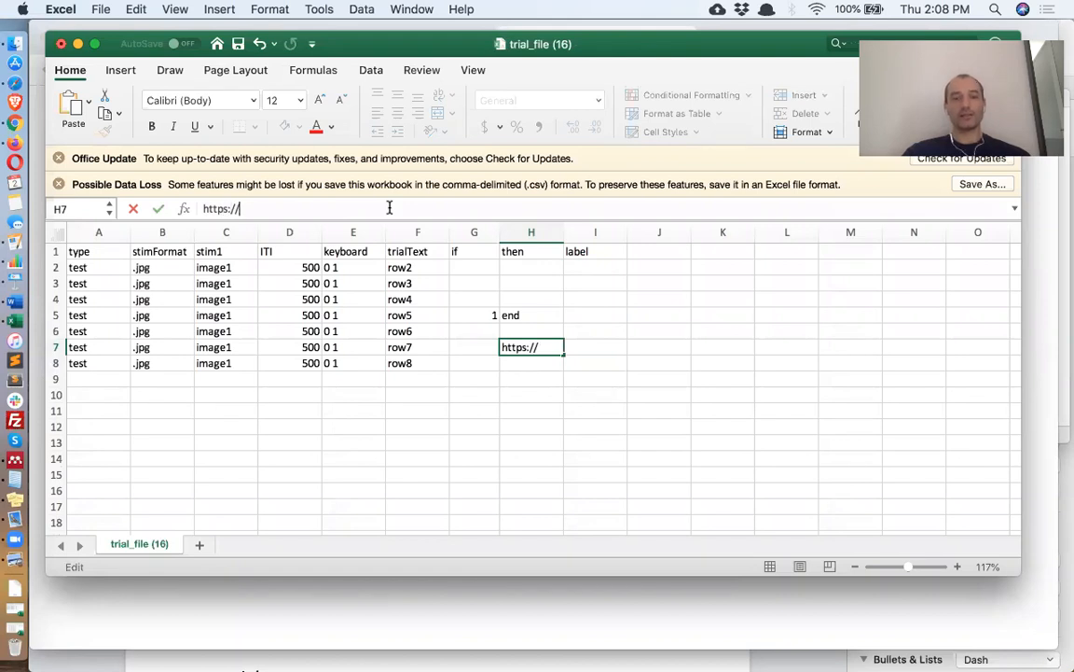
text(www.t)
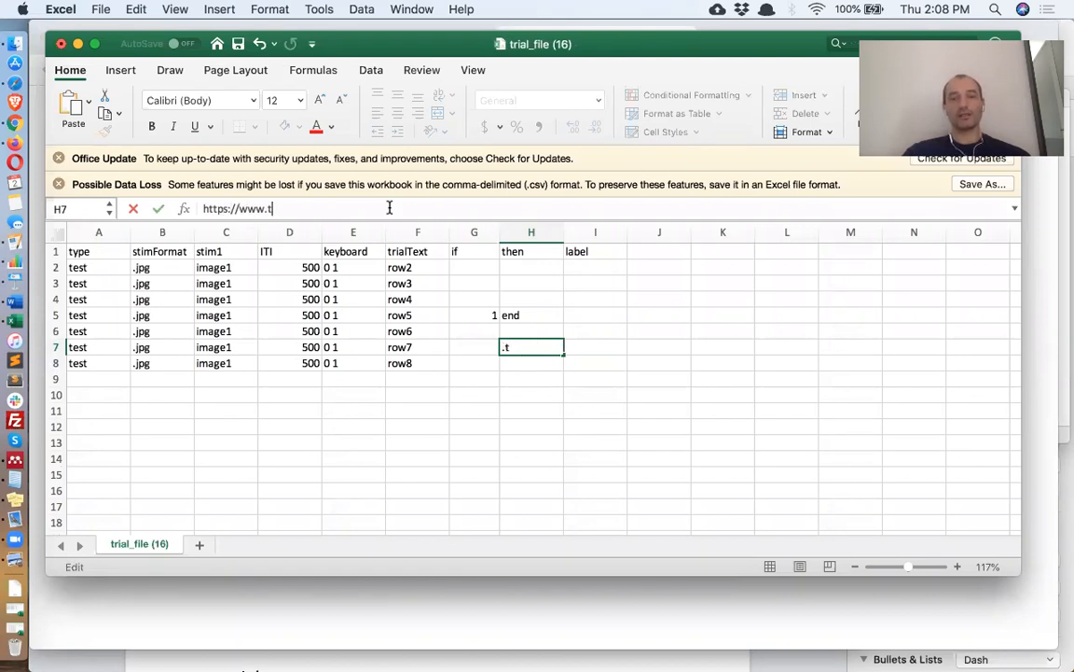
text(estable.org)
key(Return)
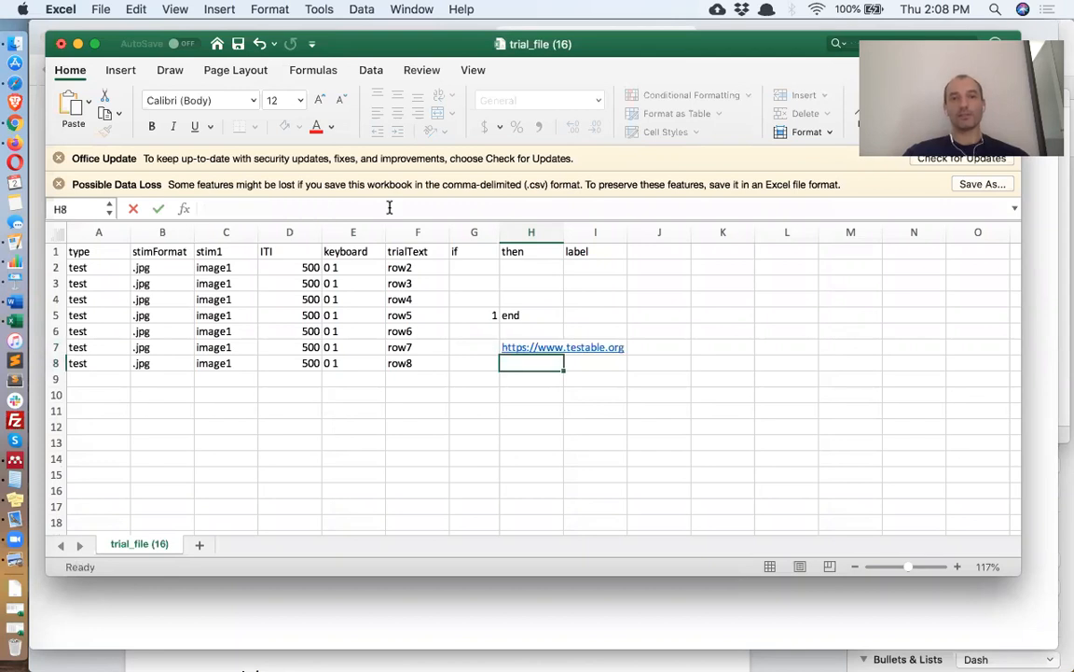
click(478, 347)
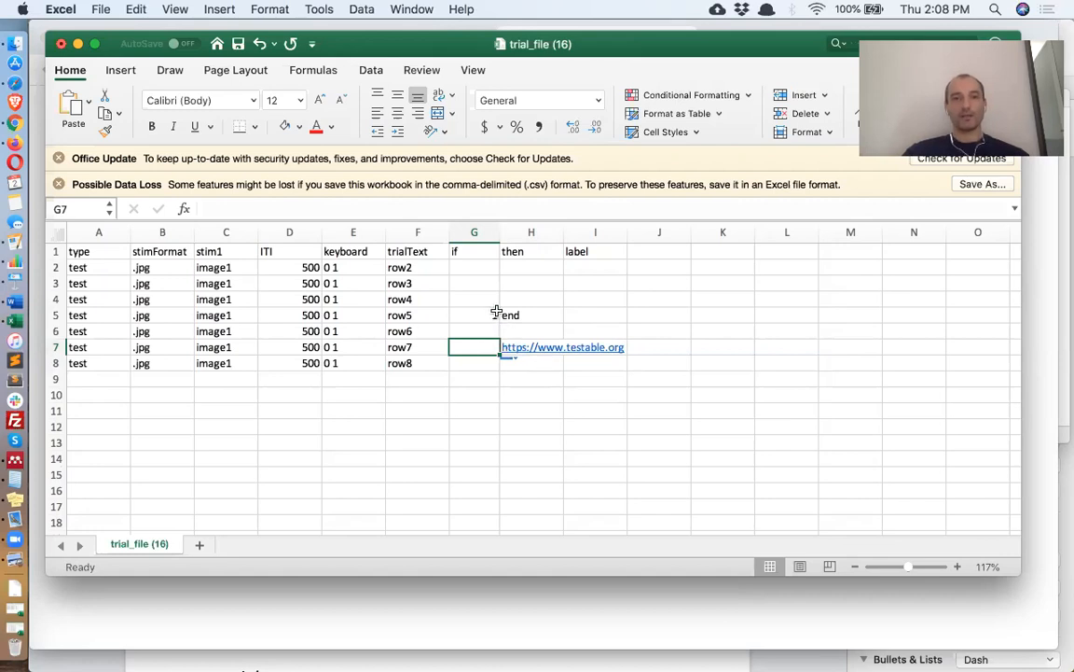
Move row 5's if and then values, 1 and end, to row 3 and save the trial file.
drag(476, 314, 530, 315)
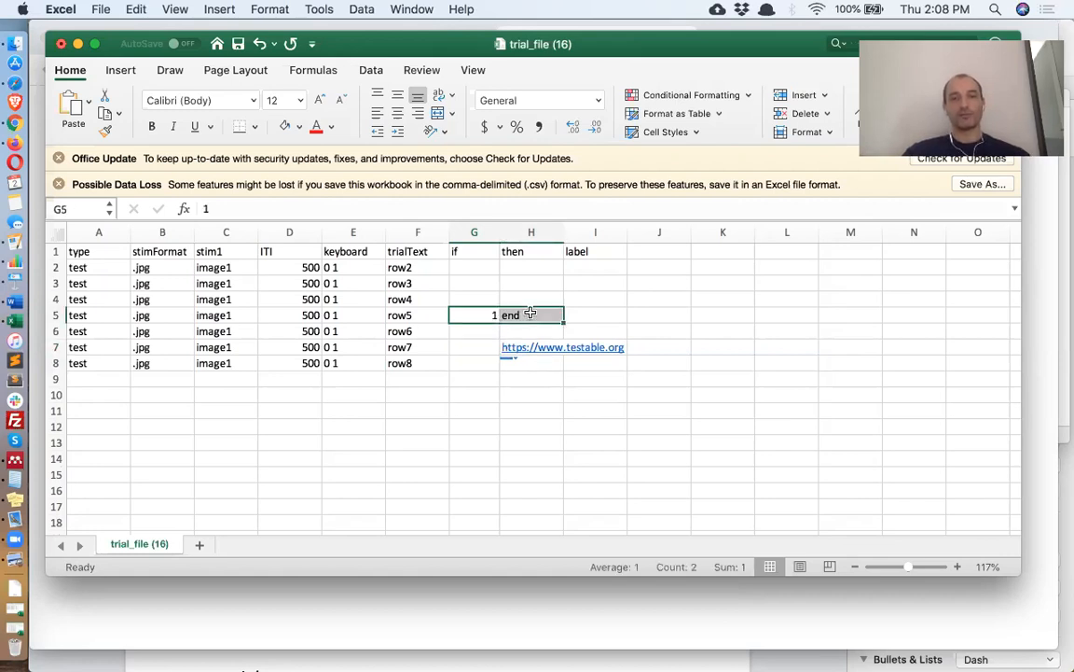
key(super+c)
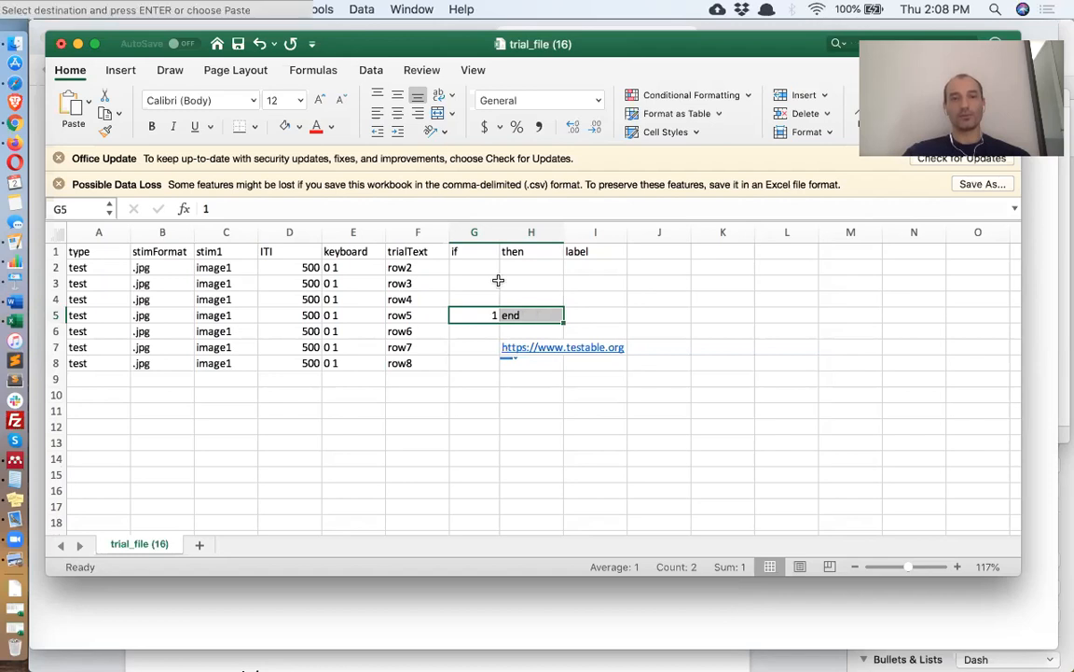
click(492, 285)
key(super+v)
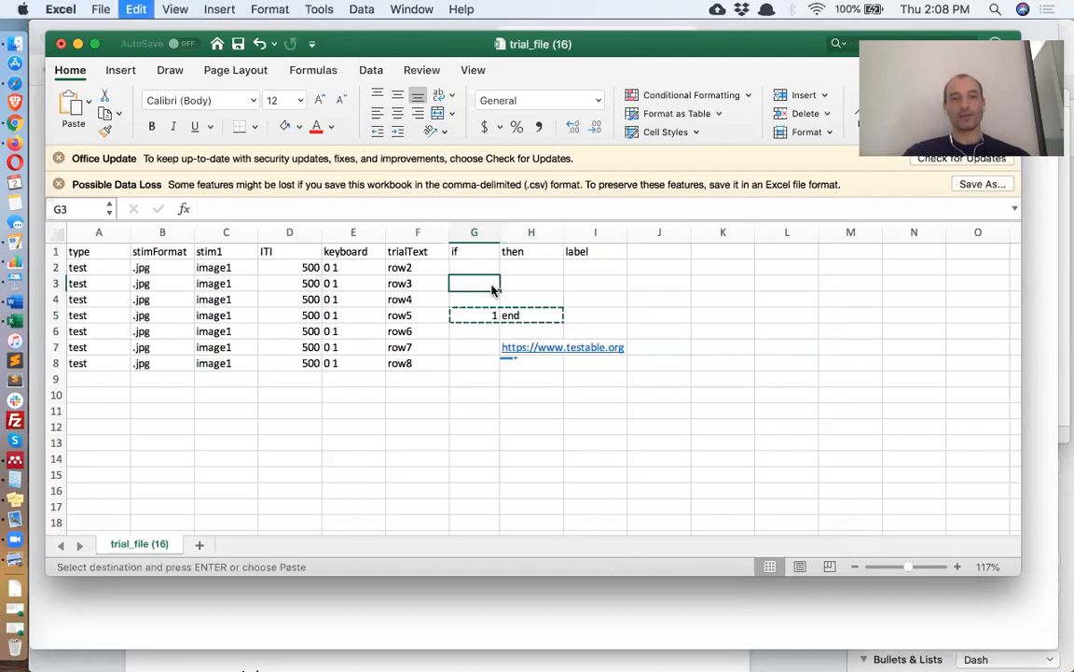
key(super+s)
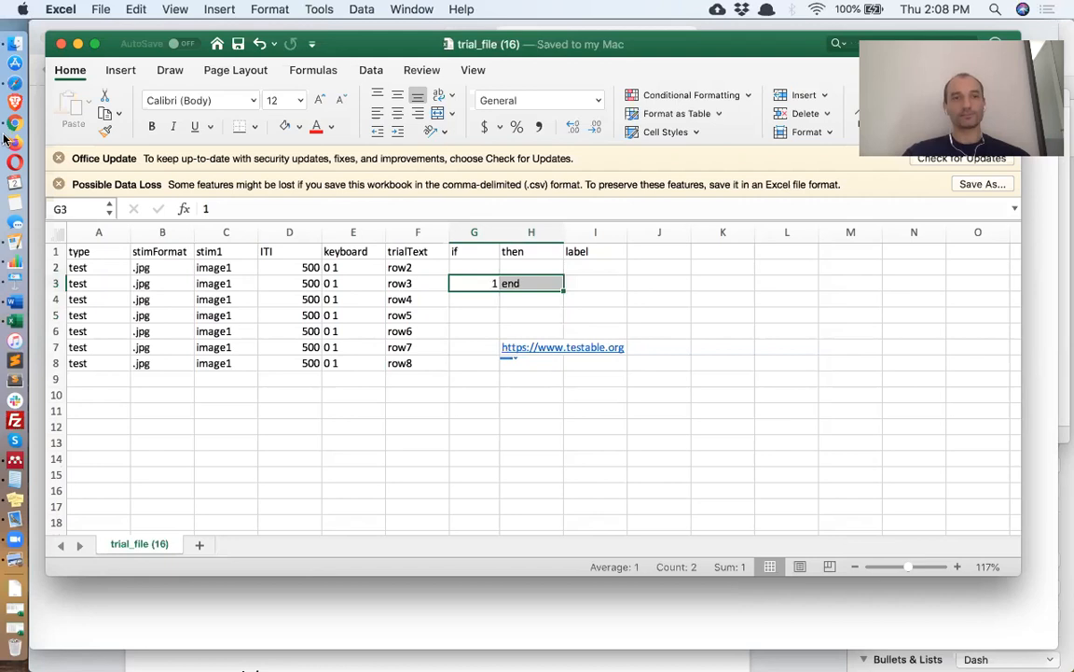
Switch to Chrome, upload trial_file (16).csv with the end condition as the project's trial file, and reload the experiment page.
click(15, 122)
click(367, 41)
click(17, 587)
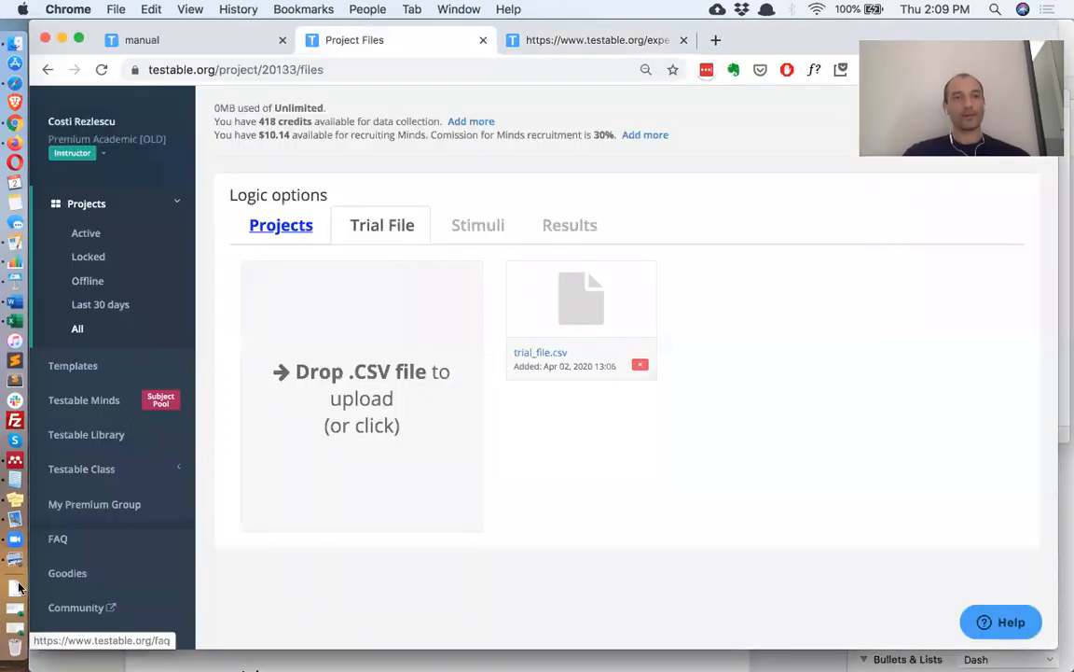
drag(114, 177, 318, 352)
drag(665, 214, 665, 213)
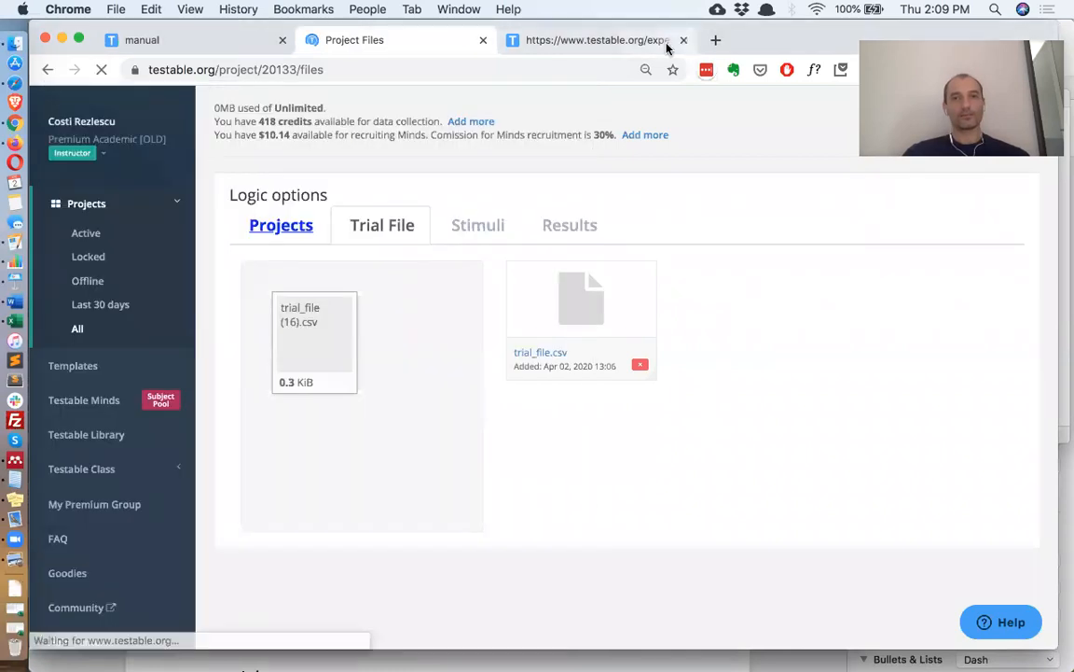
click(667, 42)
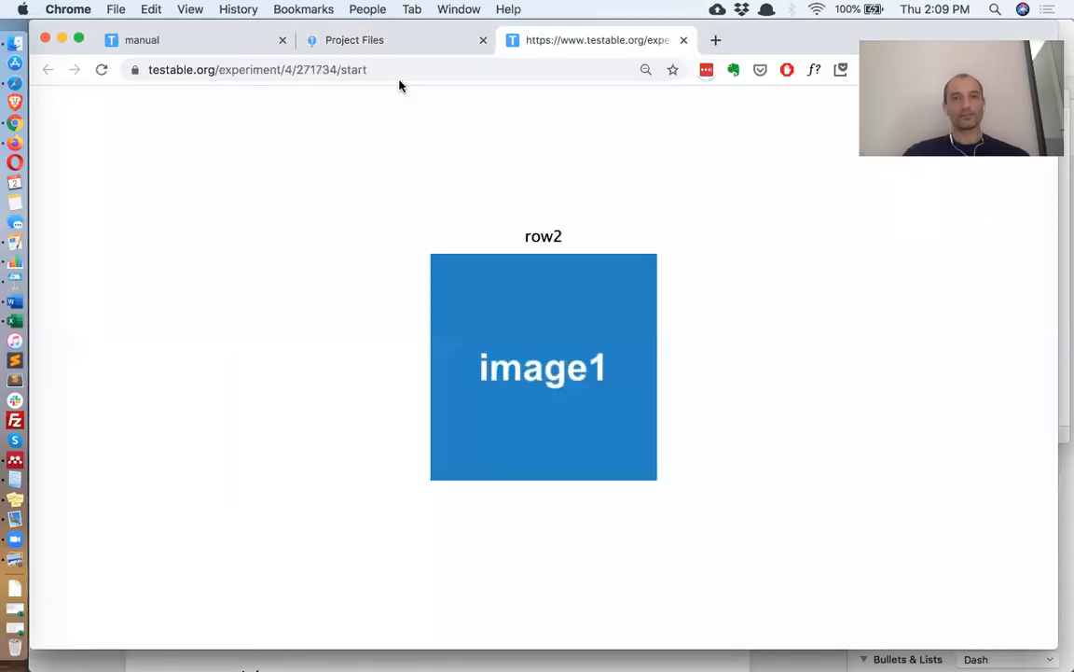
click(102, 70)
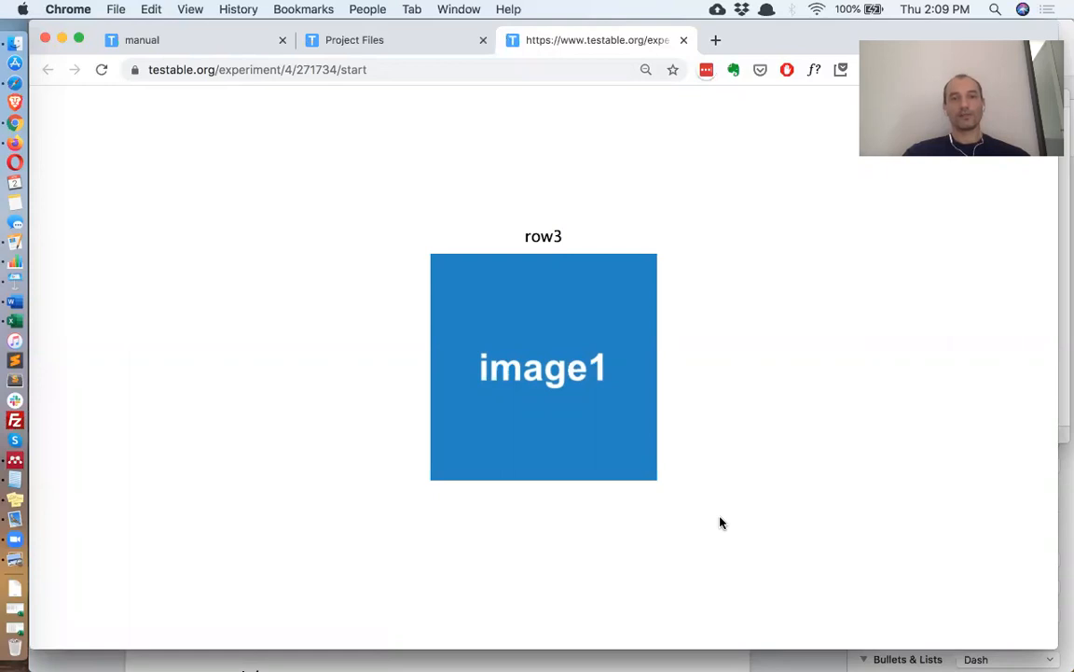
Compare how the running experiment proceeds after row 3 with the end condition in row 3 in Excel.
key(super+Tab)
key(super+Tab)
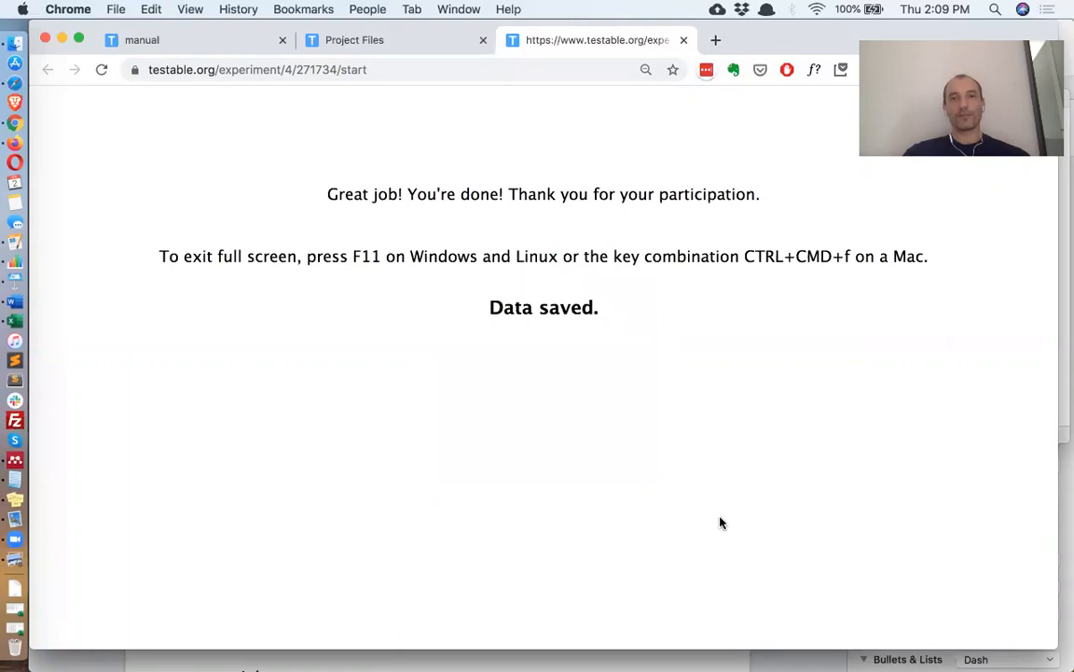
key(super+Tab)
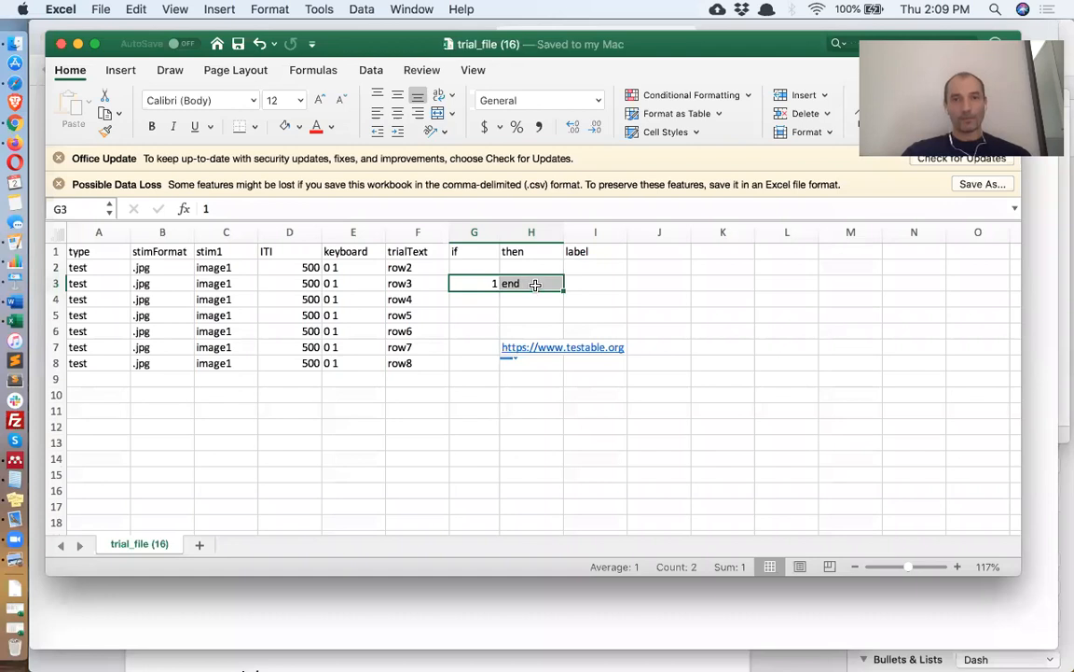
Replace row 3's then value with the relative jump +2, entered as text.
click(658, 250)
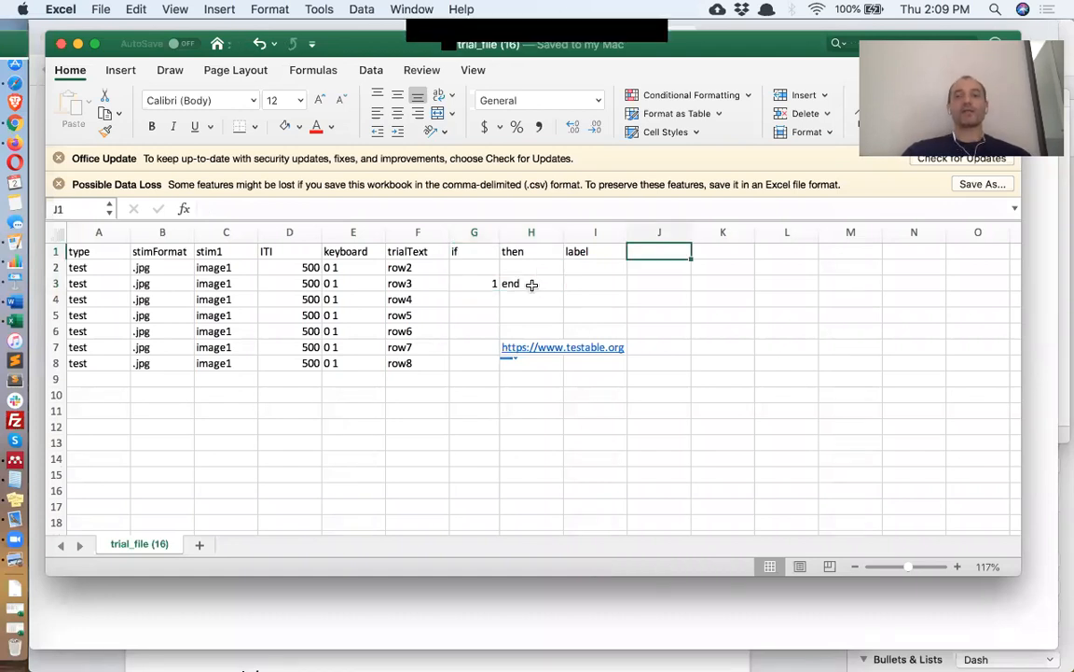
click(532, 284)
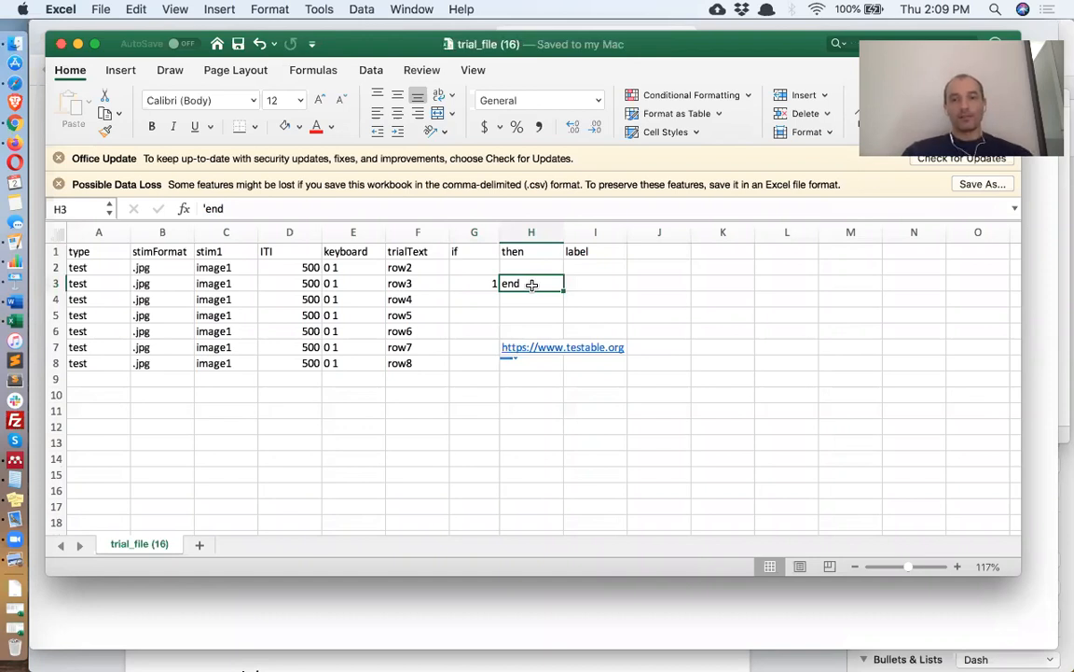
text('+2)
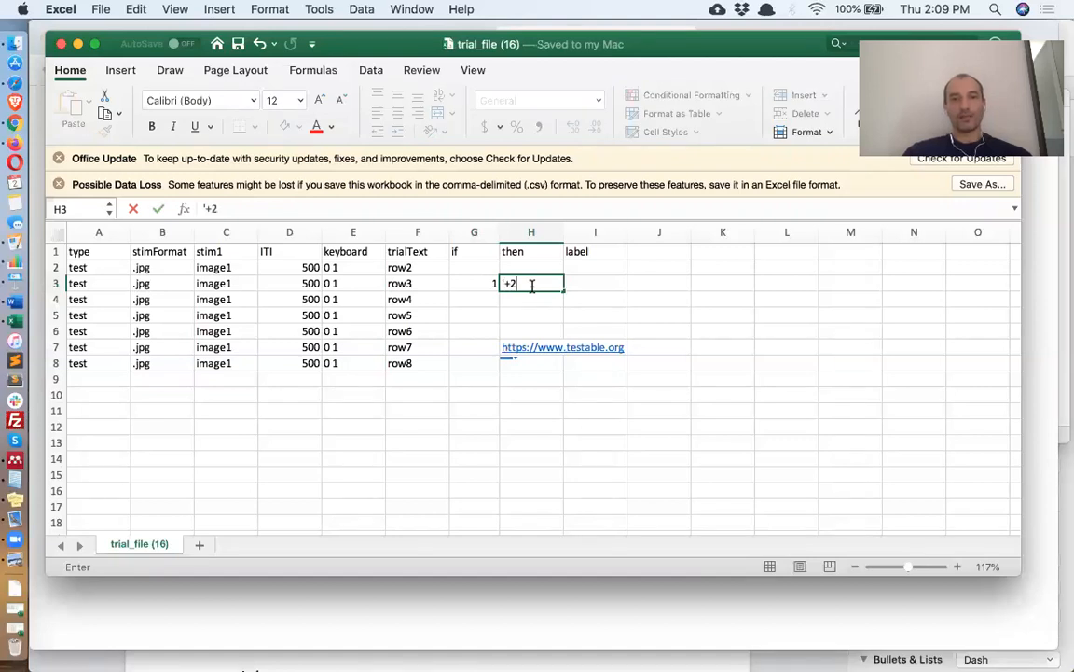
key(Return)
Set row 5's if value to 0 and its then value to -2, and clear the link from row 7's then cell.
key(Down)
key(Left)
text(0)
key(Tab)
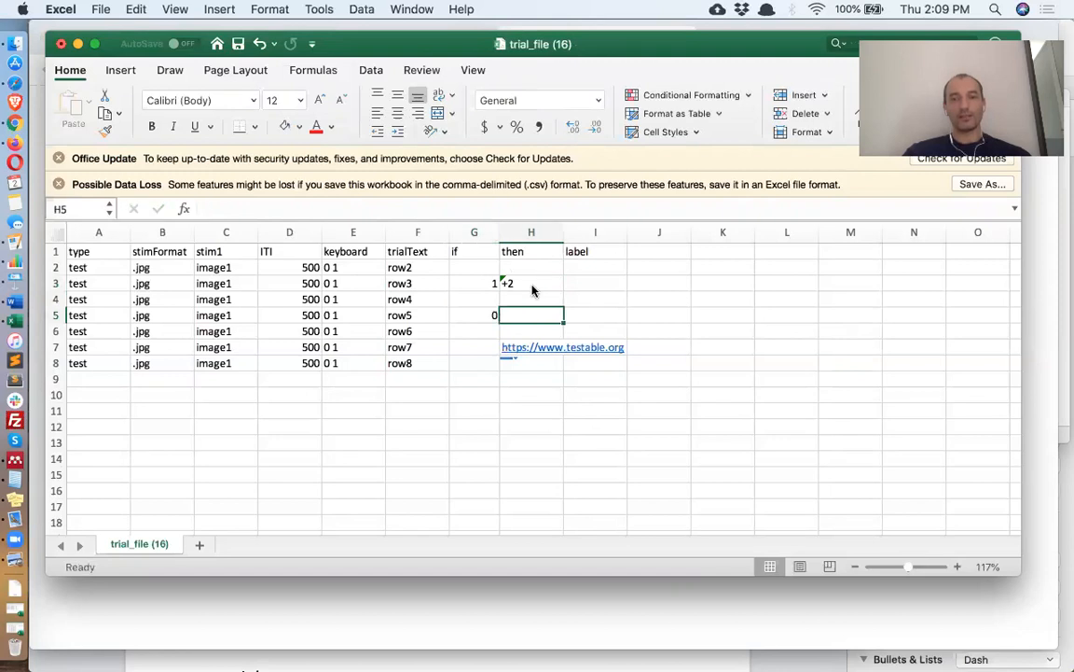
text(-2)
key(Return)
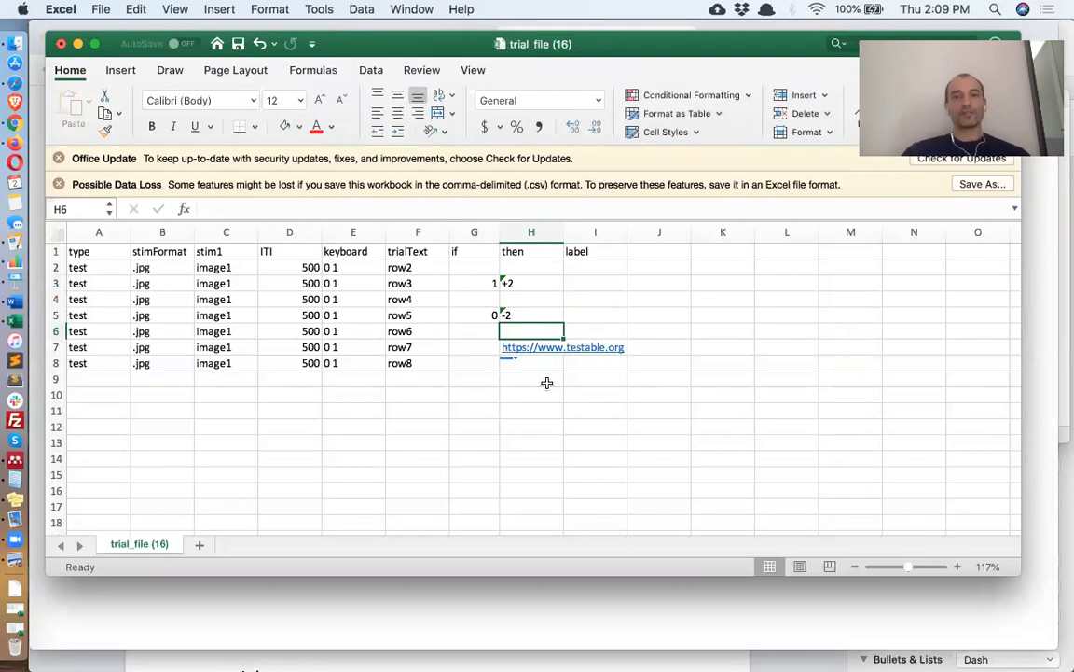
key(Down)
key(Delete)
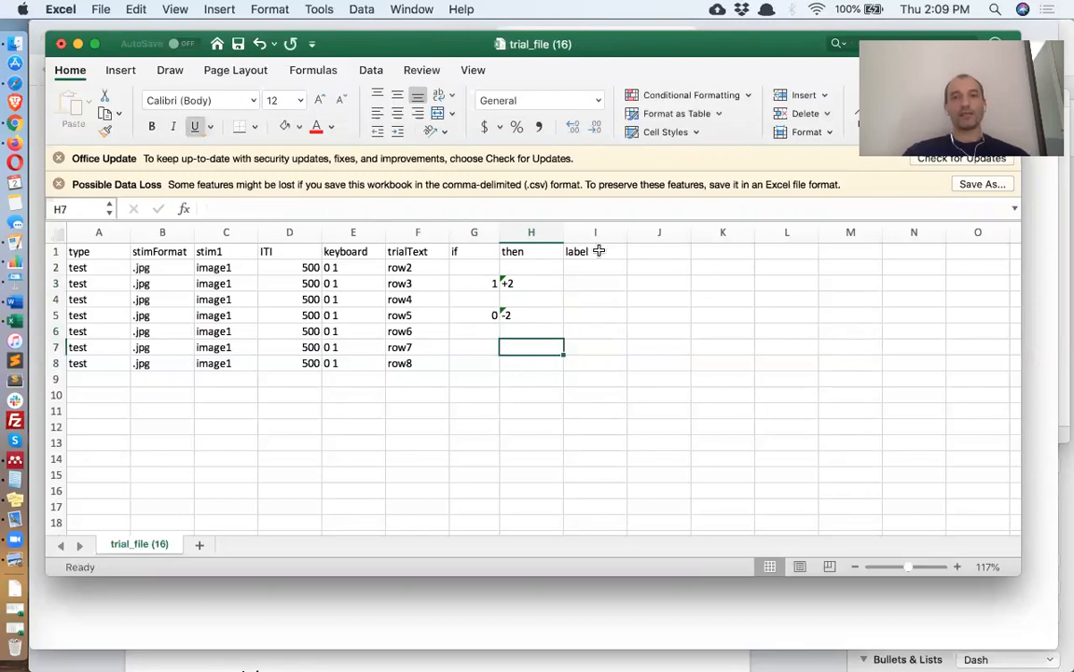
Add a random column after label and fill it with 1 for rows 2 to 8.
click(598, 251)
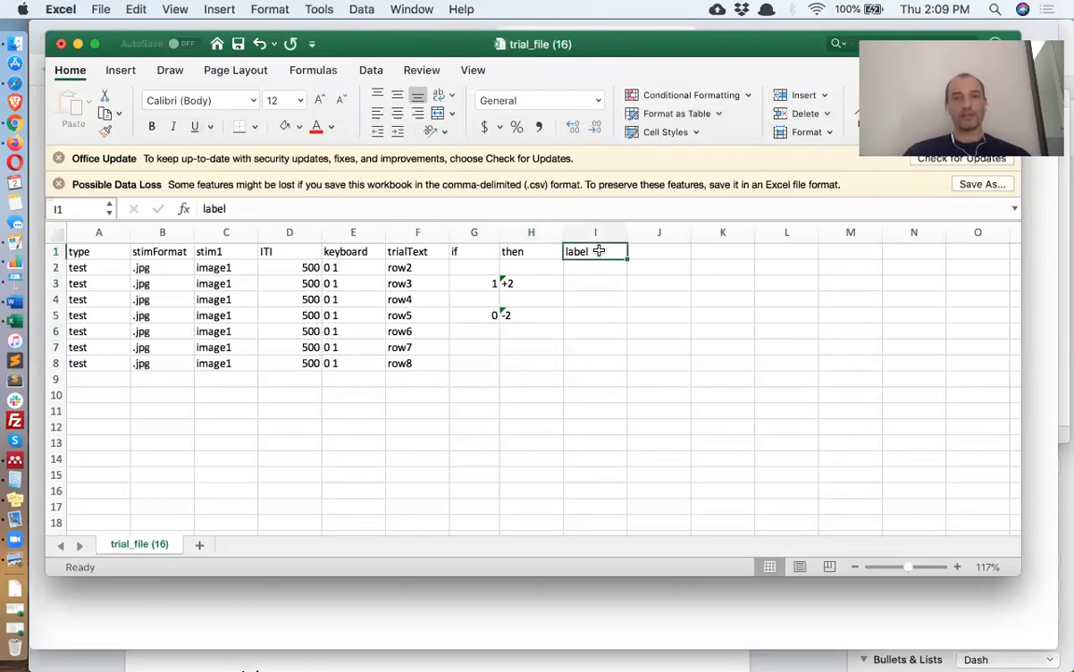
click(652, 250)
text(random)
key(Return)
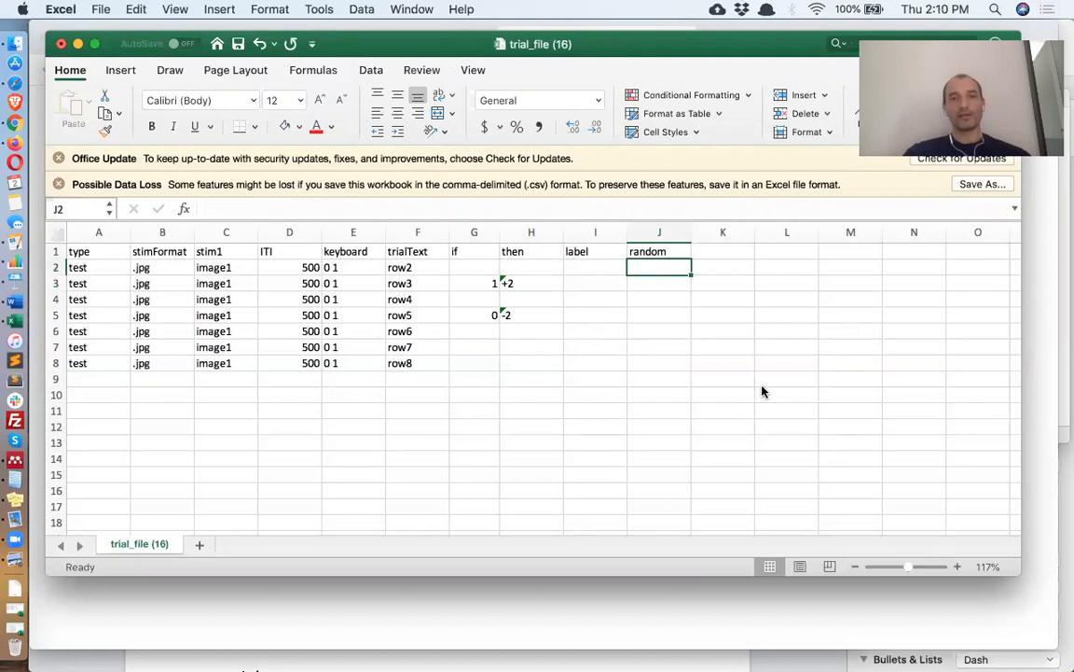
text(1)
key(Return)
text(1 1 1 1 1 1)
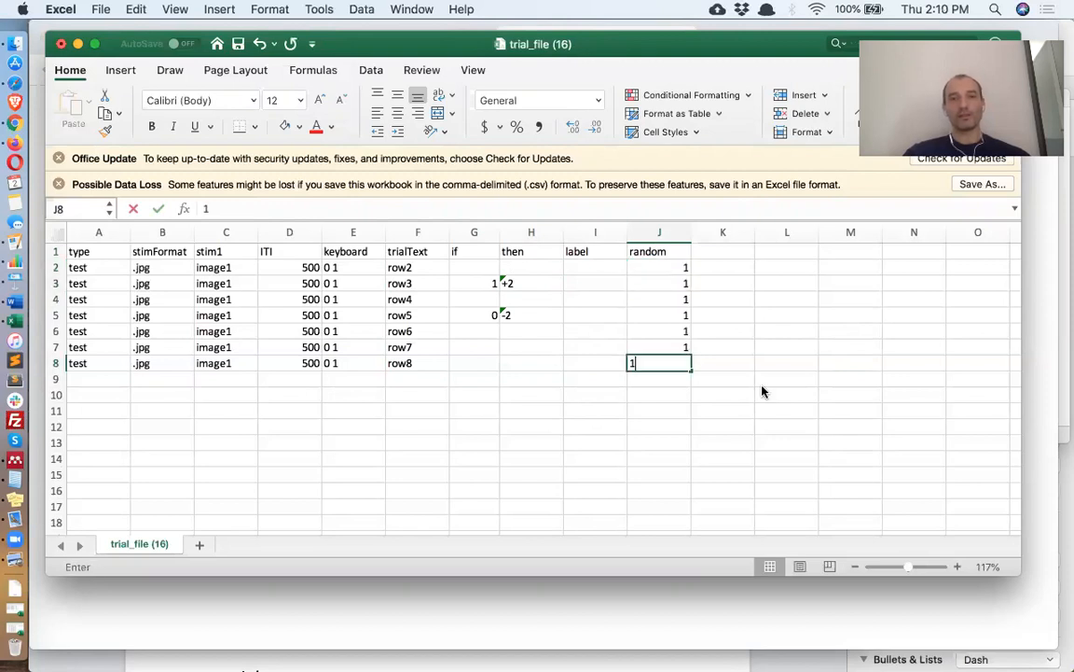
key(Return)
text(1)
key(Return)
key(Up)
key(Delete)
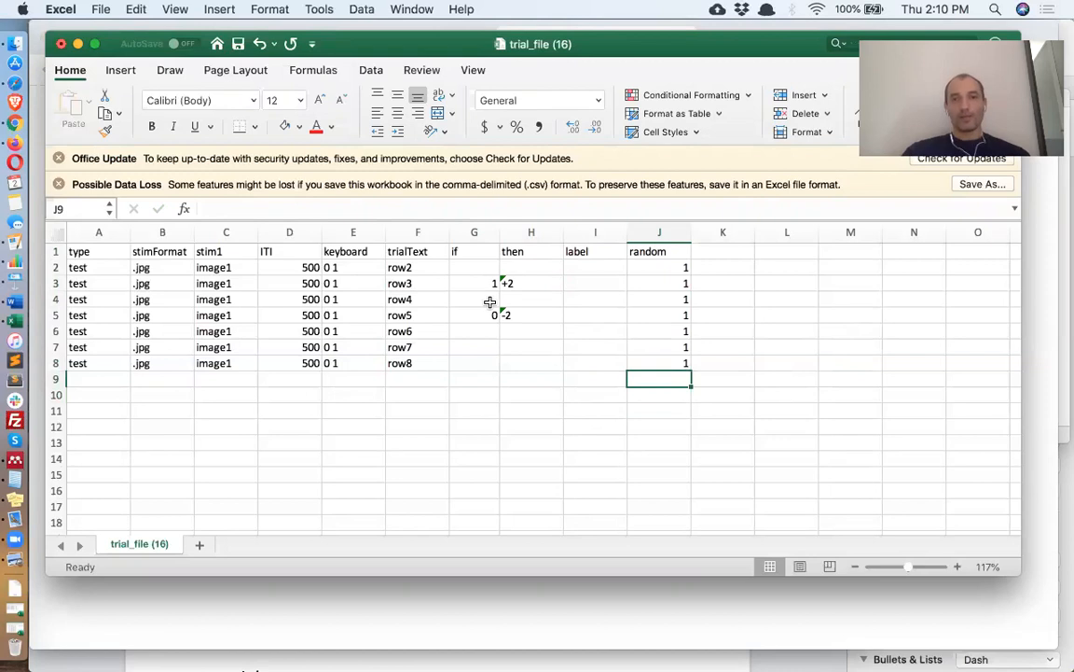
Examine the label cells of rows 2 to 8 and the relative jumps in the then cells of rows 3 and 5.
click(606, 267)
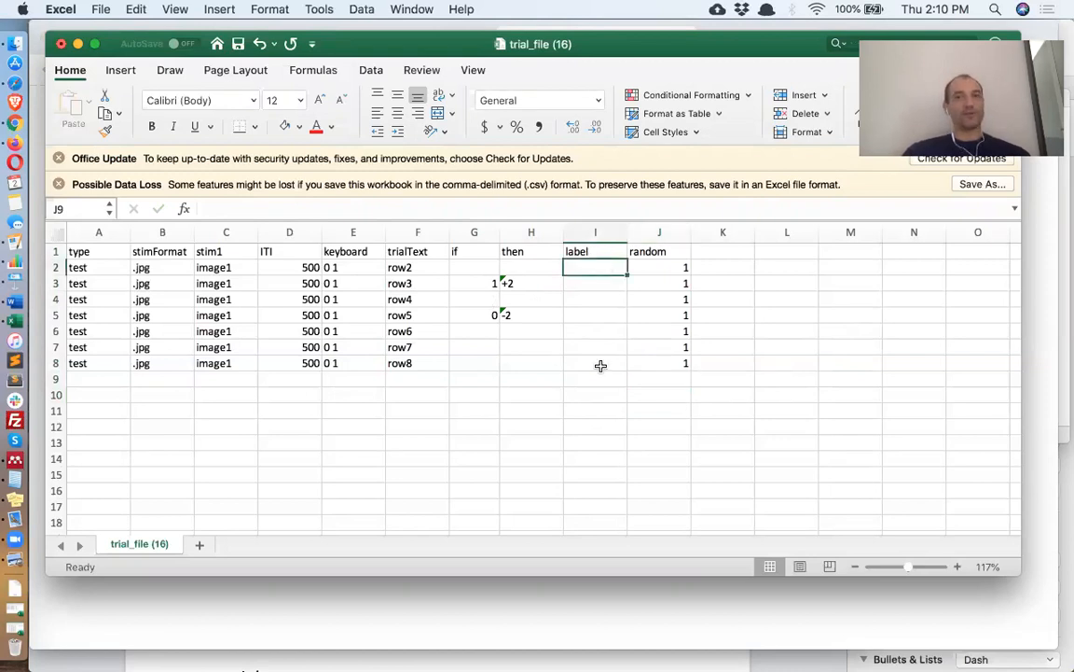
key(shift+Down)
key(shift+Down)
key(shift+Down)
key(shift+Down)
key(shift+Down)
key(shift+Down)
key(shift+Down)
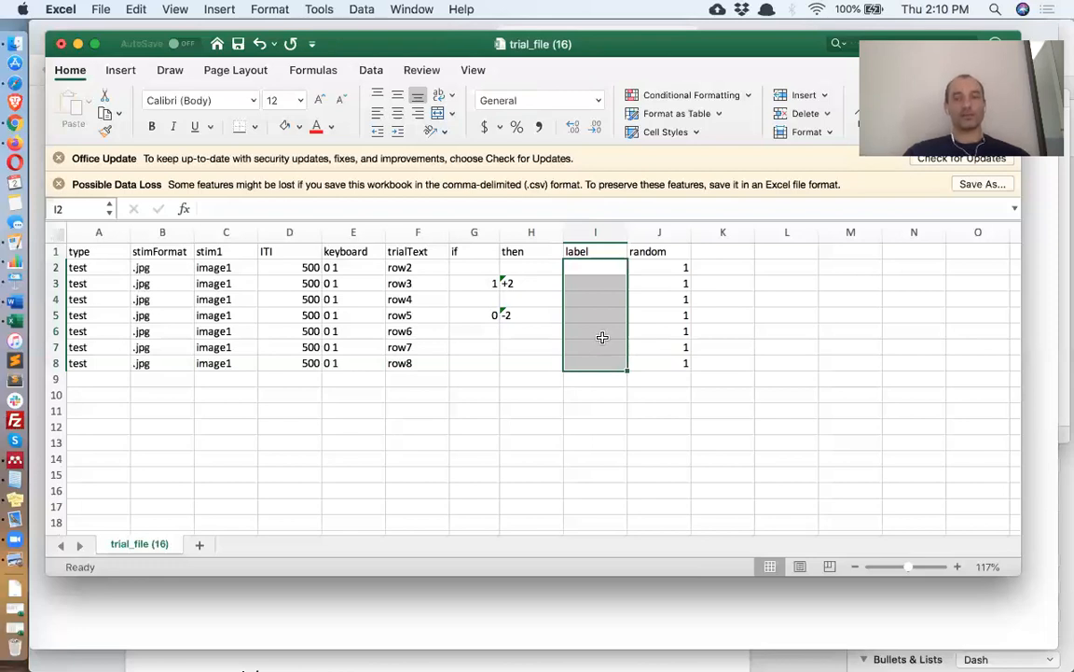
click(538, 280)
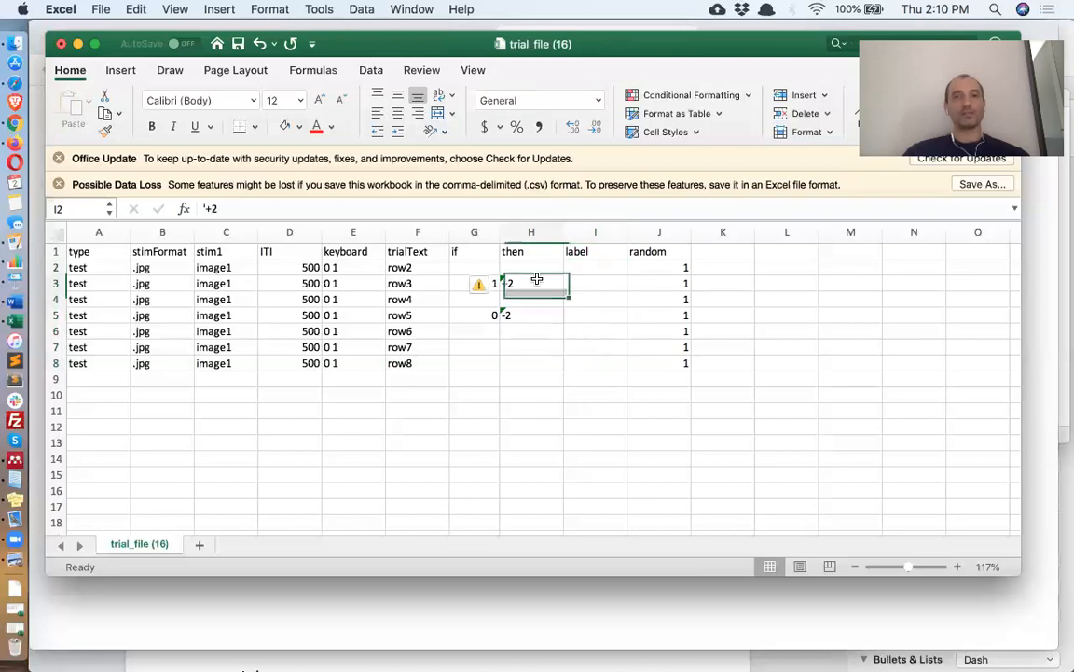
drag(537, 280, 544, 314)
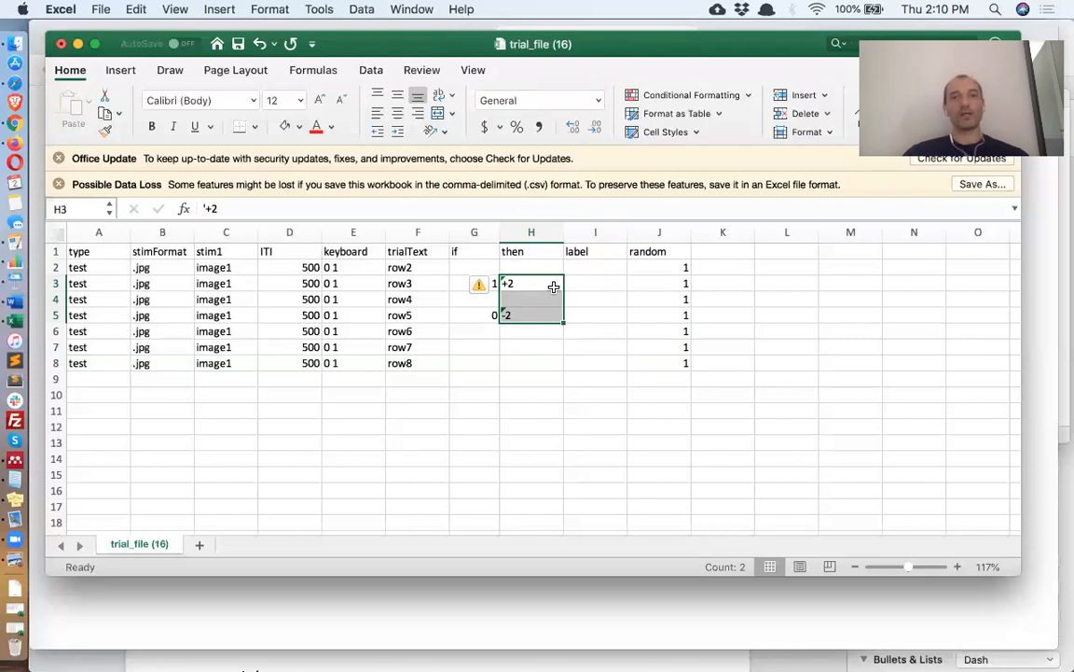
click(546, 315)
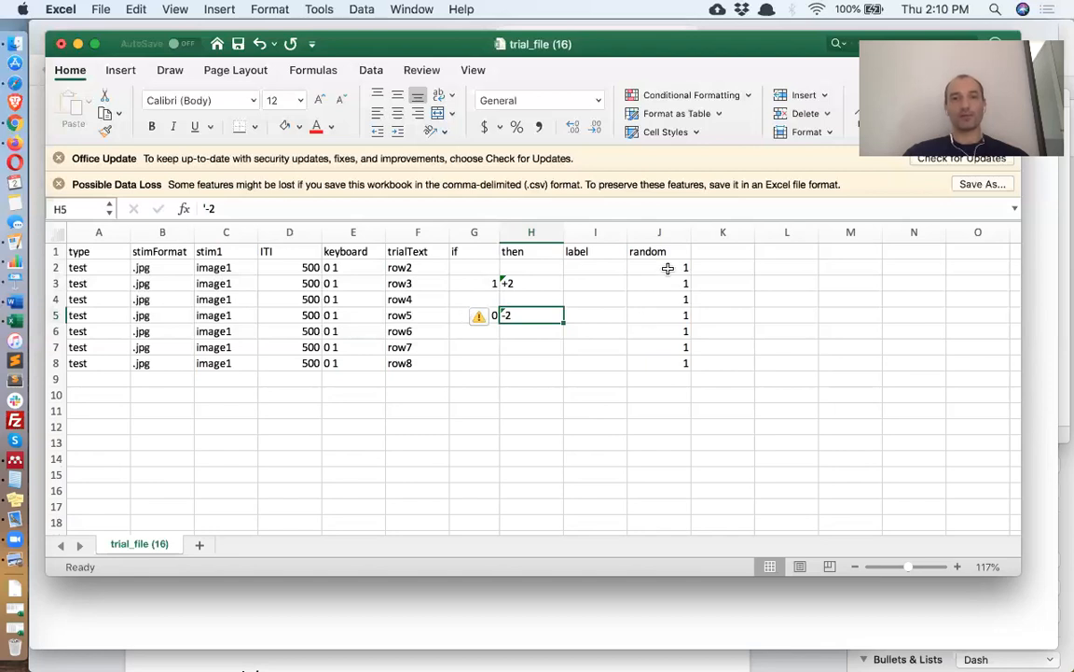
click(484, 331)
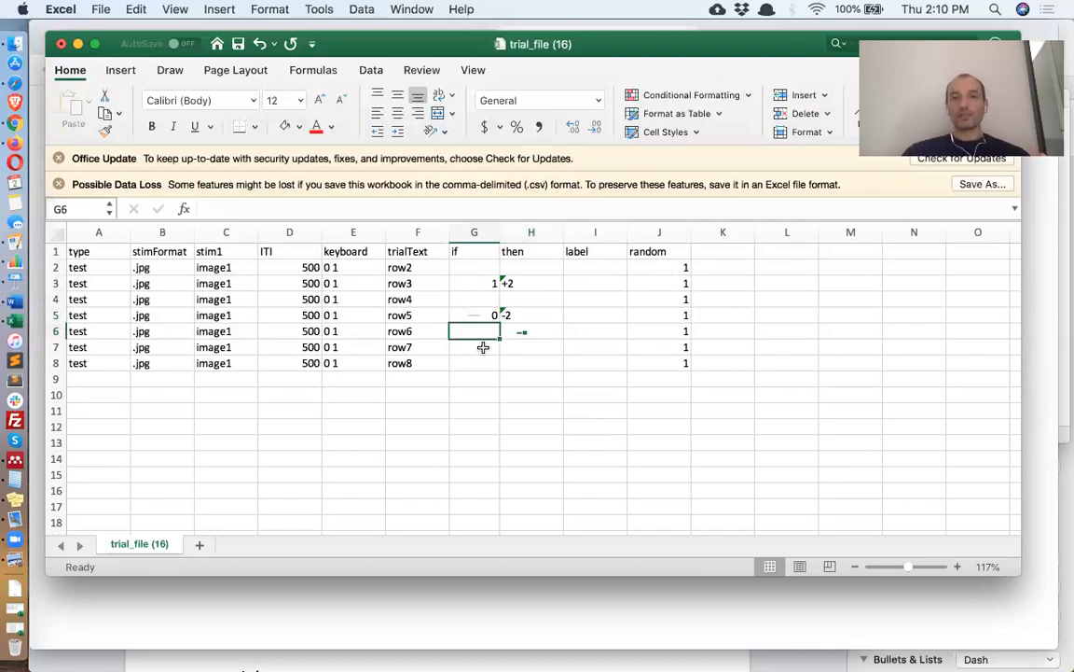
Enter incorrect as row 7's if condition.
click(483, 347)
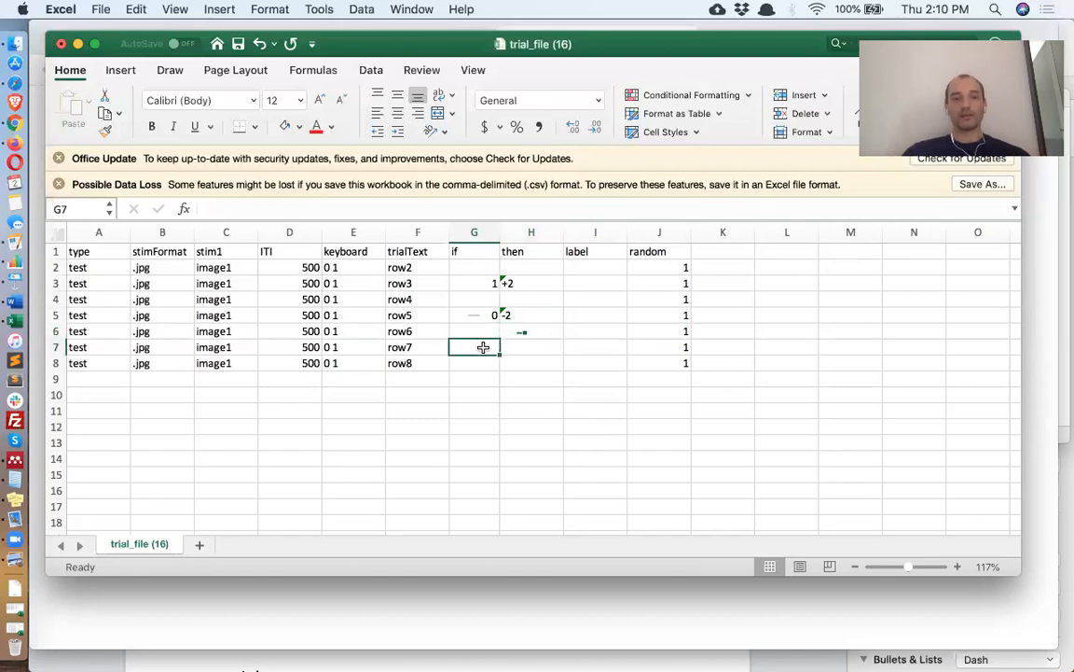
text(corre)
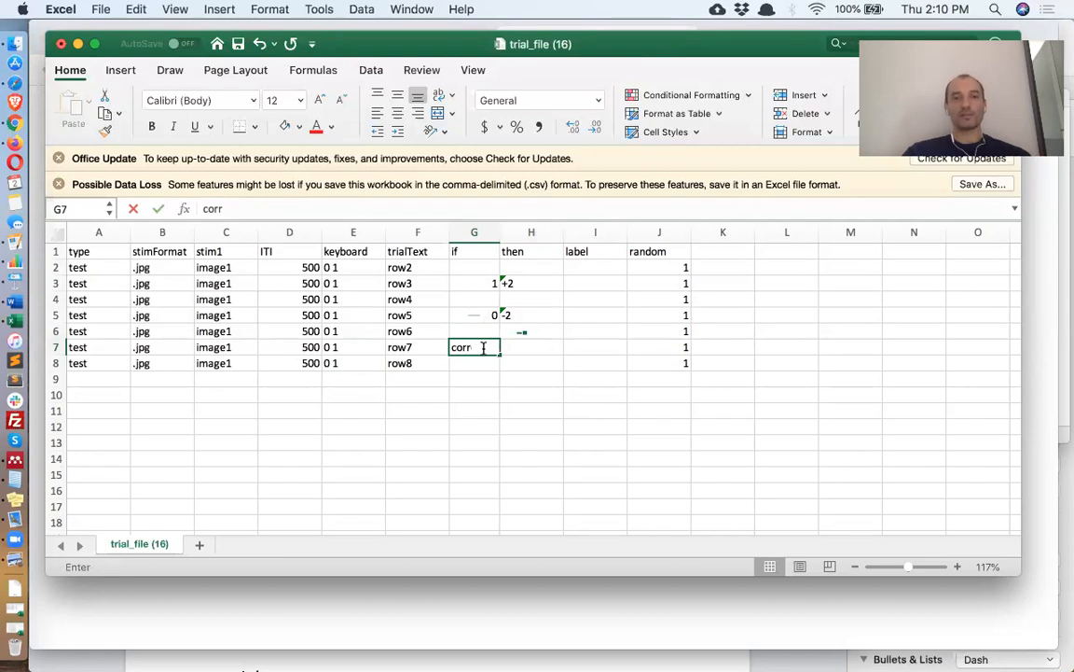
key(BackSpace)
key(BackSpace)
key(BackSpace)
key(BackSpace)
key(BackSpace)
text(incorrect)
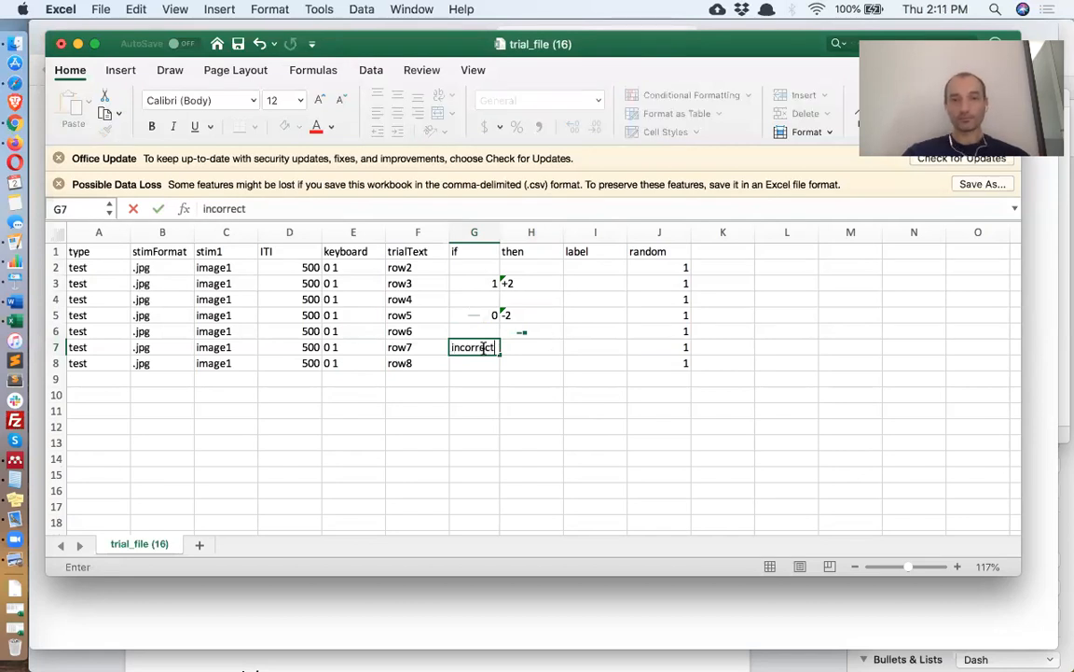
Set row 7's then value to 0 as a plain number without the leftover link formatting.
key(Tab)
text(0)
key(Return)
key(Up)
text('0)
key(Return)
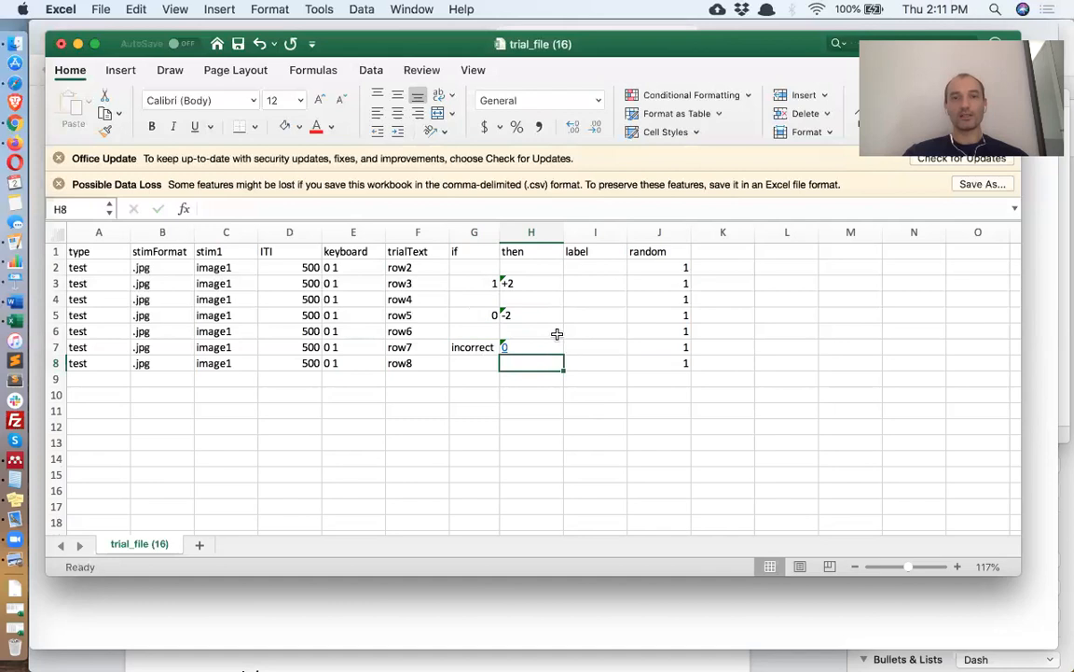
click(550, 329)
drag(563, 338, 564, 352)
click(543, 347)
text(0)
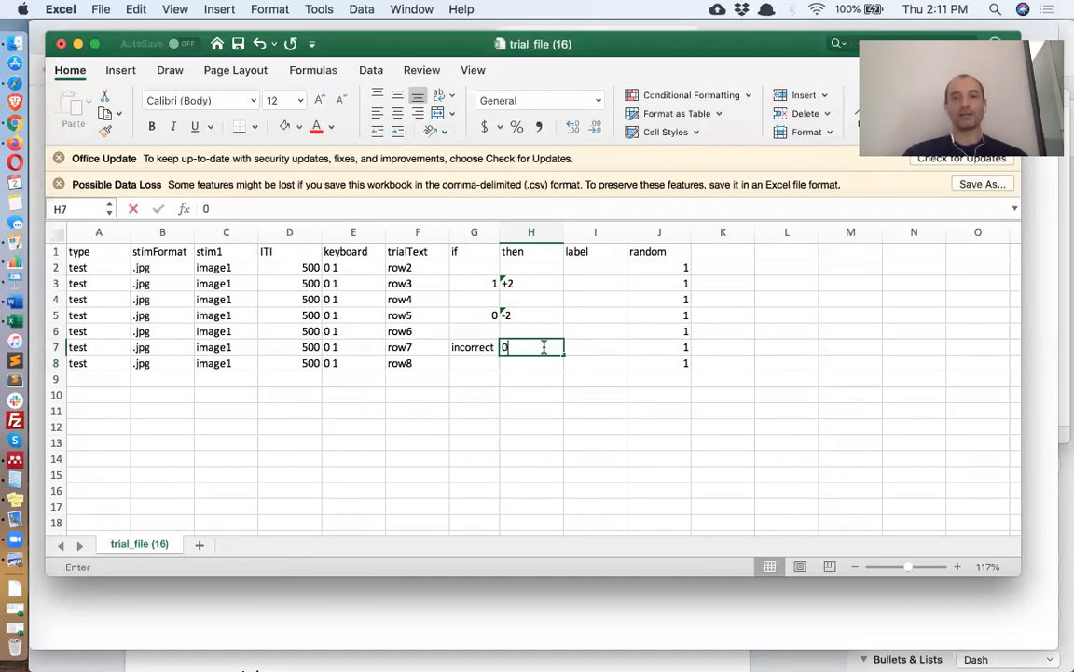
key(Return)
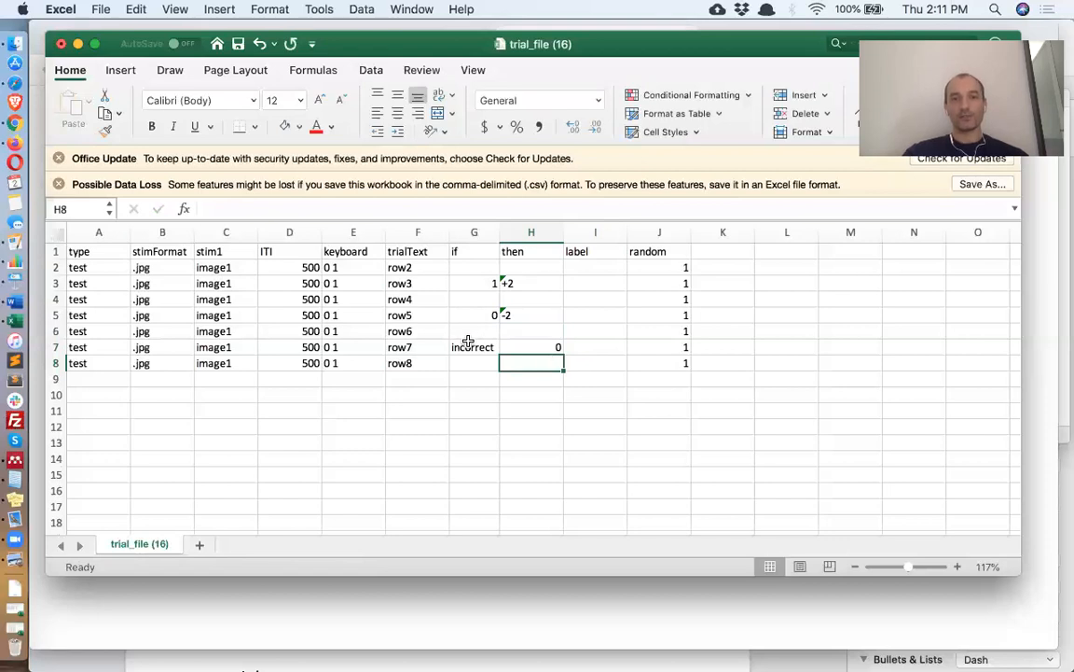
Add a key column after random with 1 in rows 2 to 8 and save the trial file.
click(468, 341)
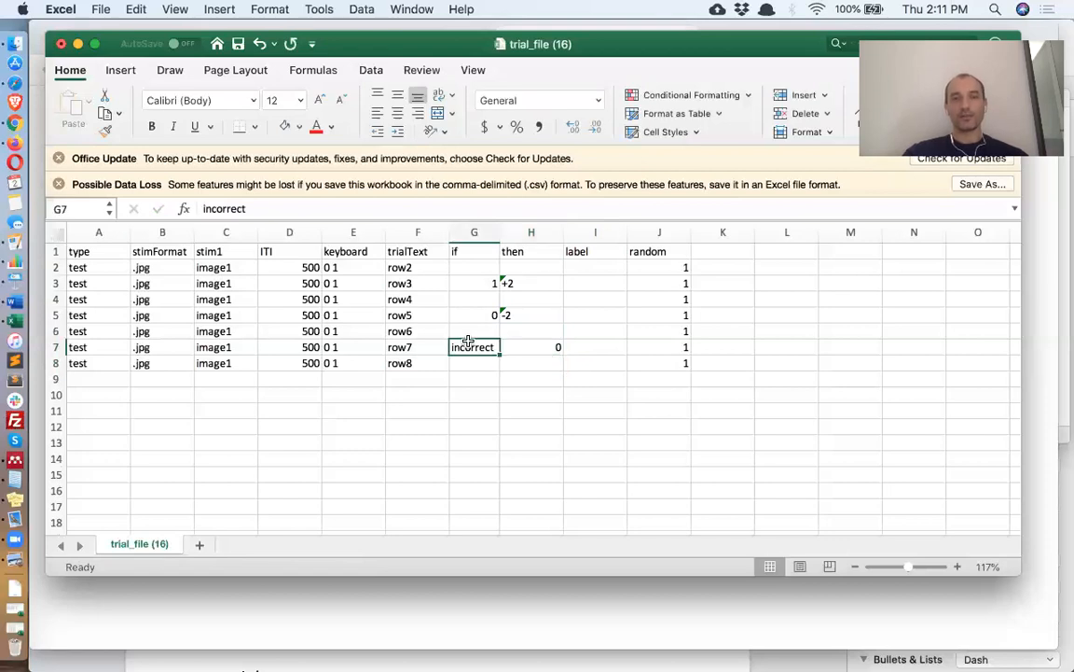
click(737, 250)
text(key)
key(Return)
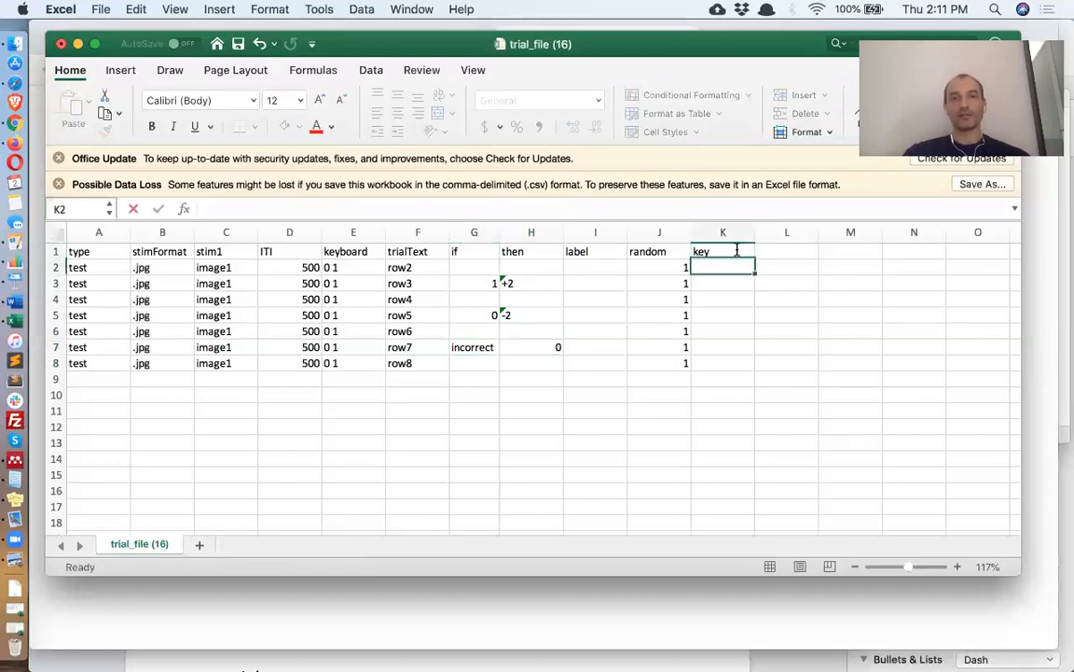
text(1)
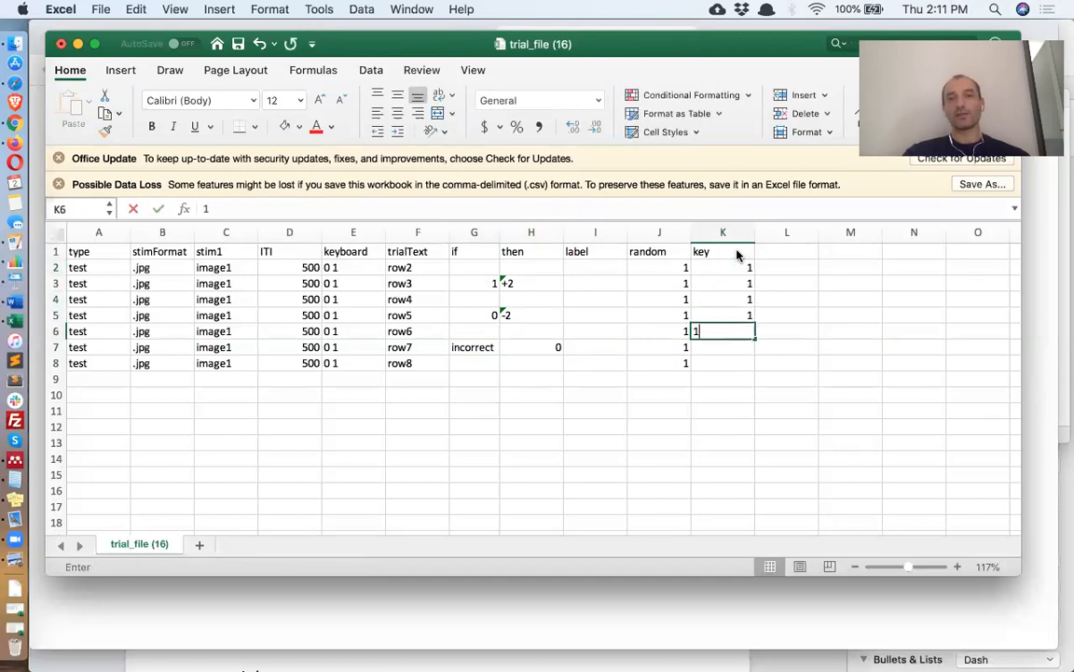
text( 1 1 1 1 1 1 1)
key(Return)
key(super+z)
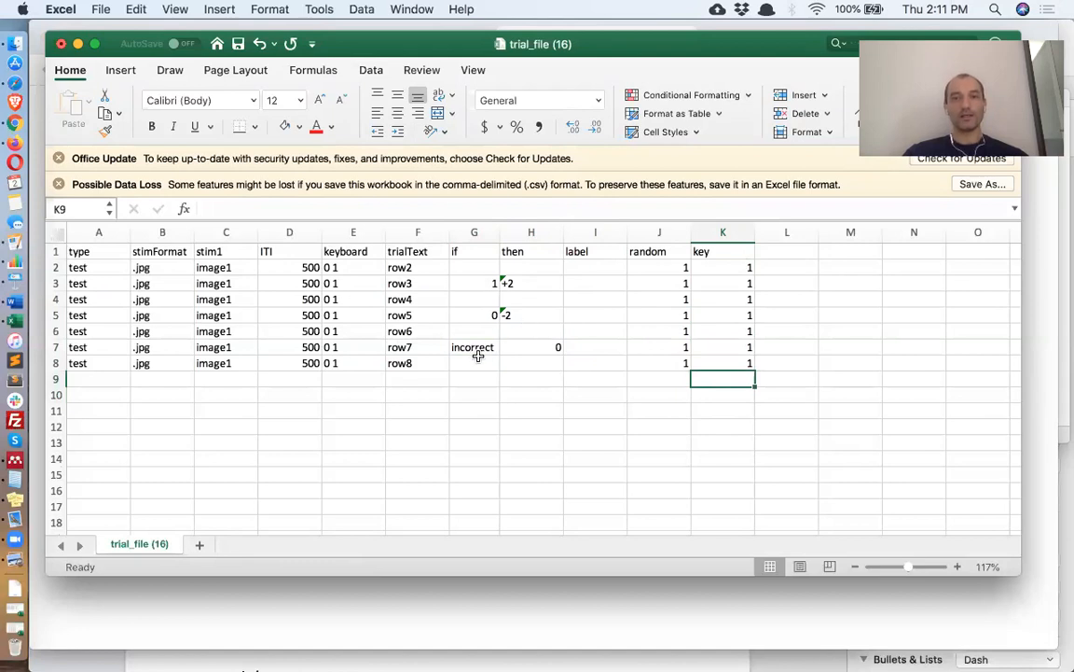
click(479, 346)
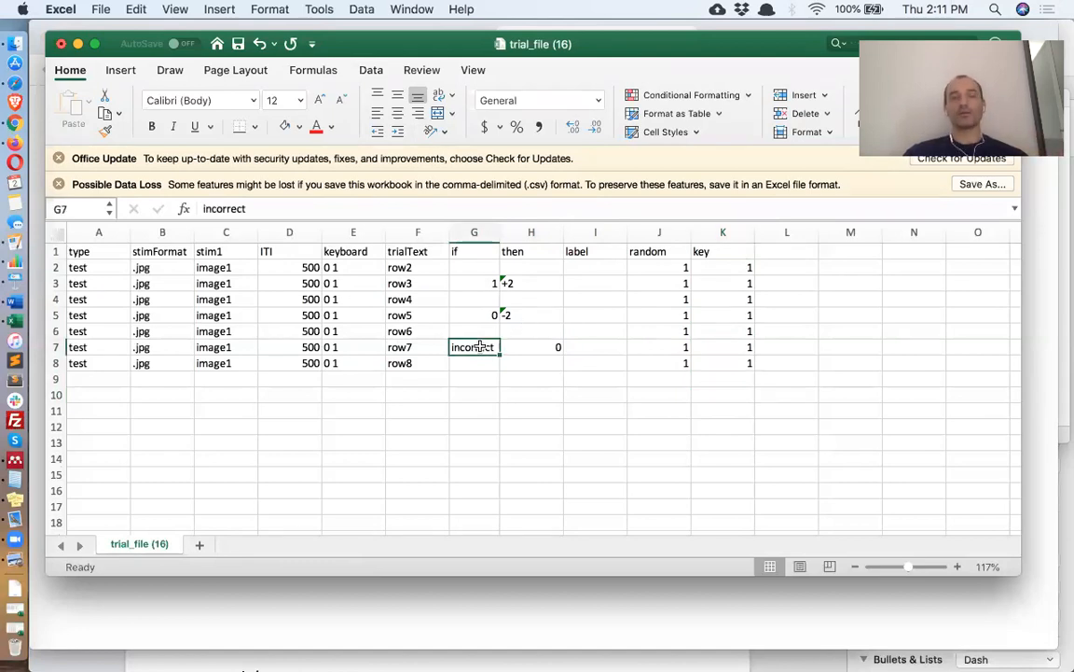
key(super+s)
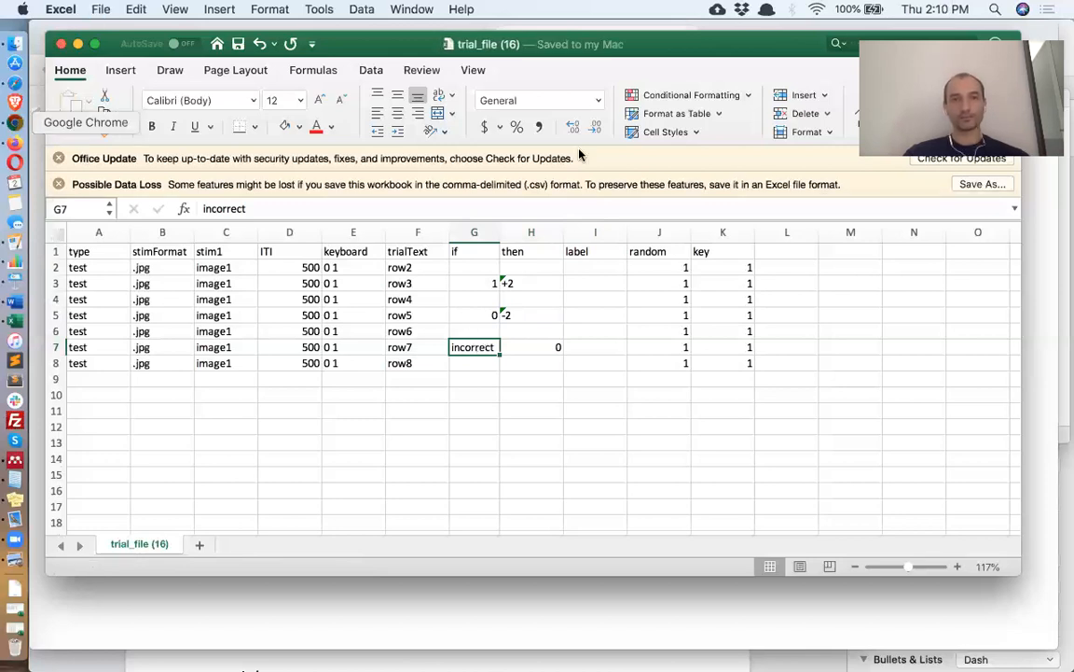
Switch to Chrome, upload the saved CSV with the relative jumps as the project's trial file, and reload the experiment page.
click(16, 123)
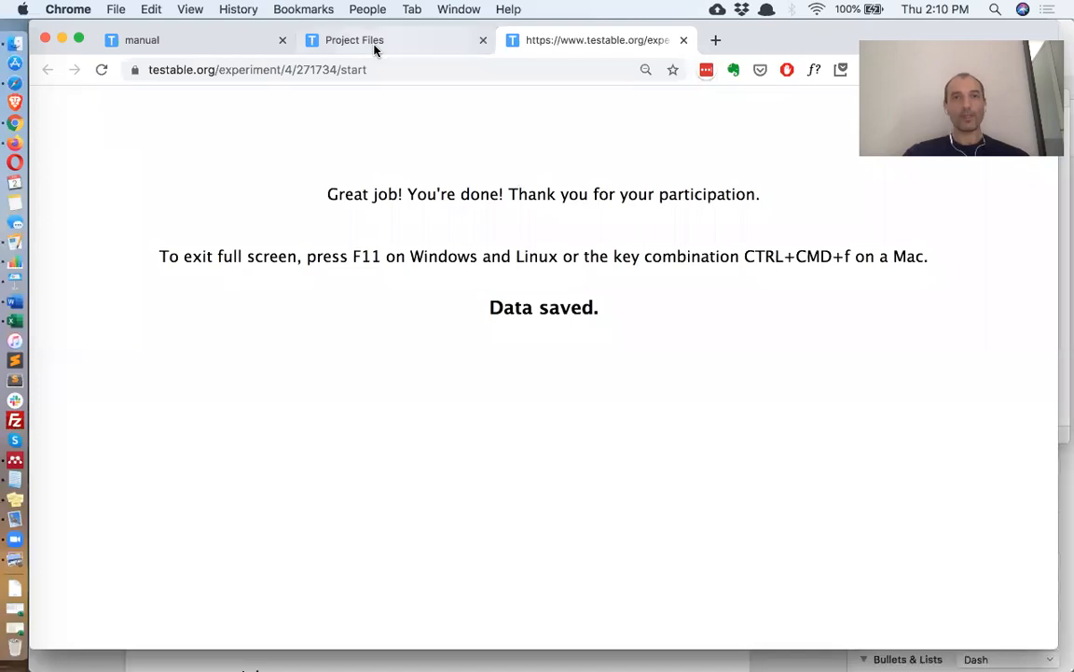
click(376, 41)
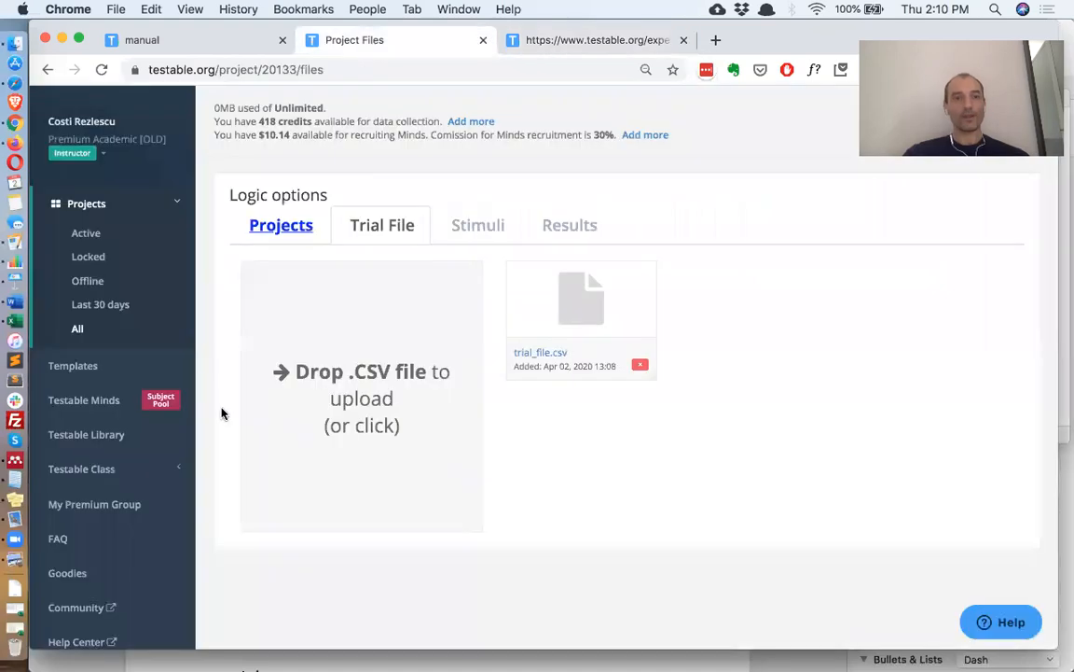
click(16, 588)
drag(330, 277, 372, 364)
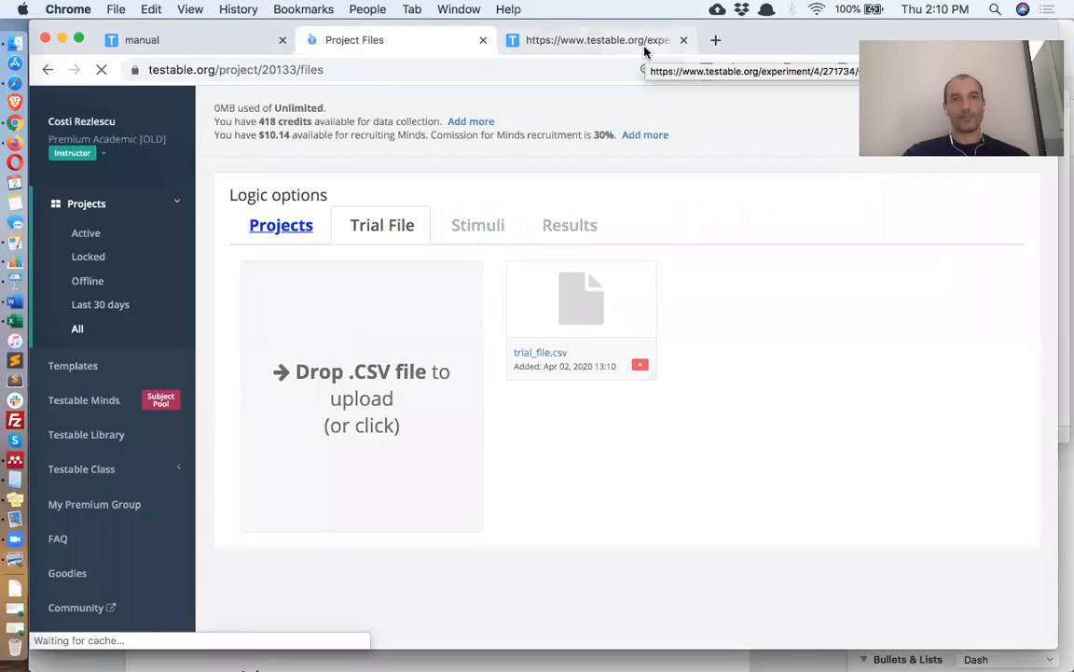
click(644, 49)
click(101, 70)
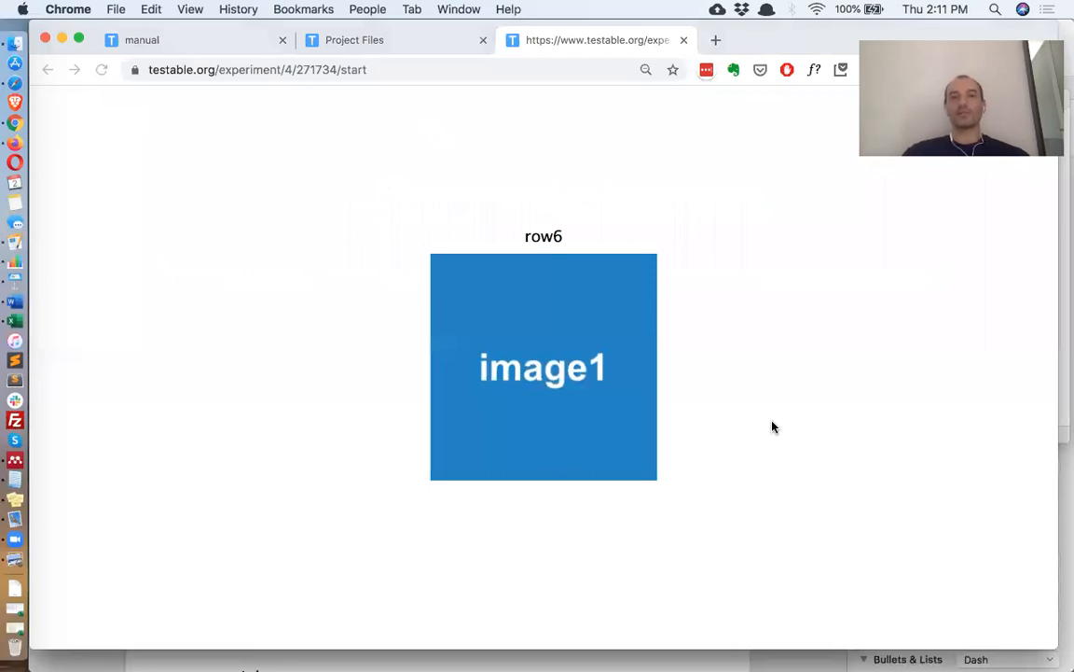
Compare the row order in the running experiment with the relative jumps and incorrect condition in the Excel trial file.
key(super+Tab)
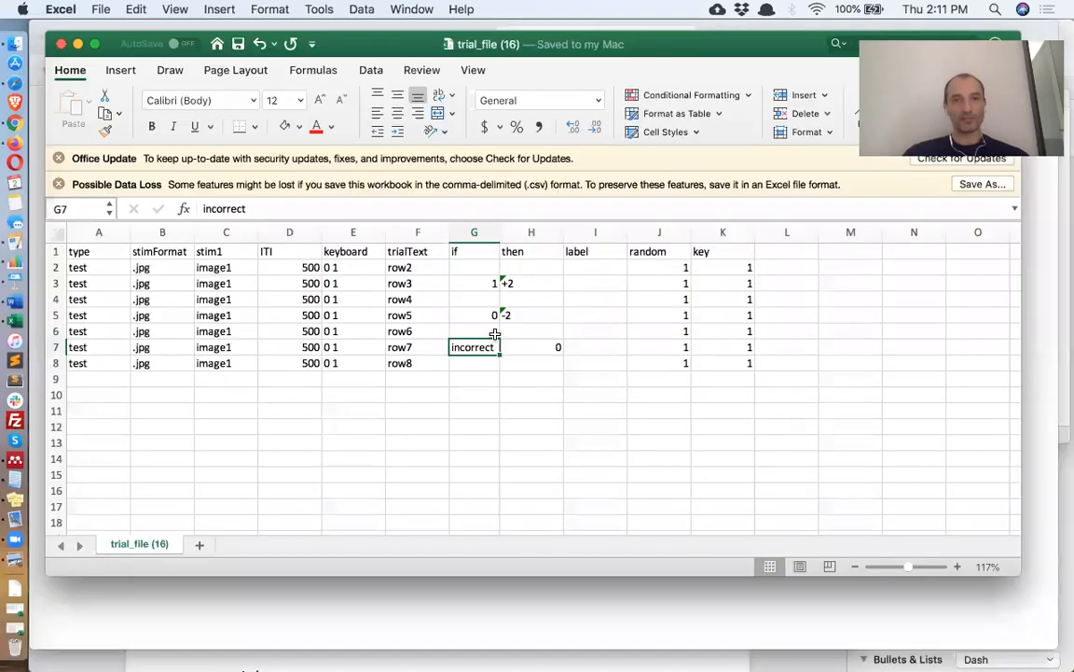
key(super+Tab)
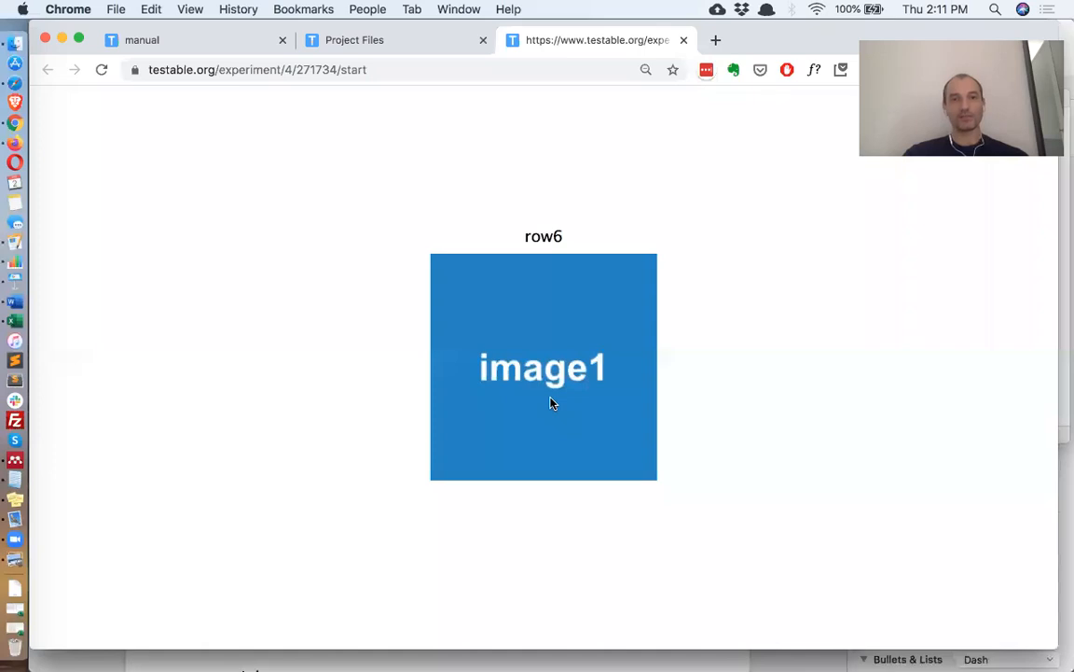
key(space)
key(super+Tab)
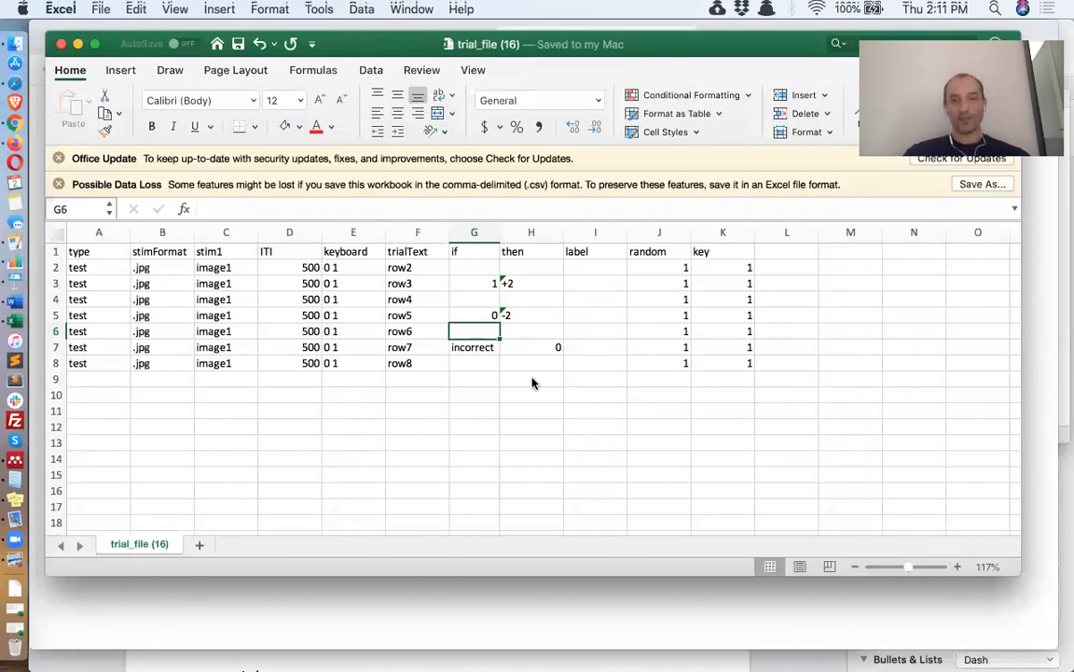
Finish the current experiment run while checking the displayed row against the then jumps in the Excel trial file.
key(super+Tab)
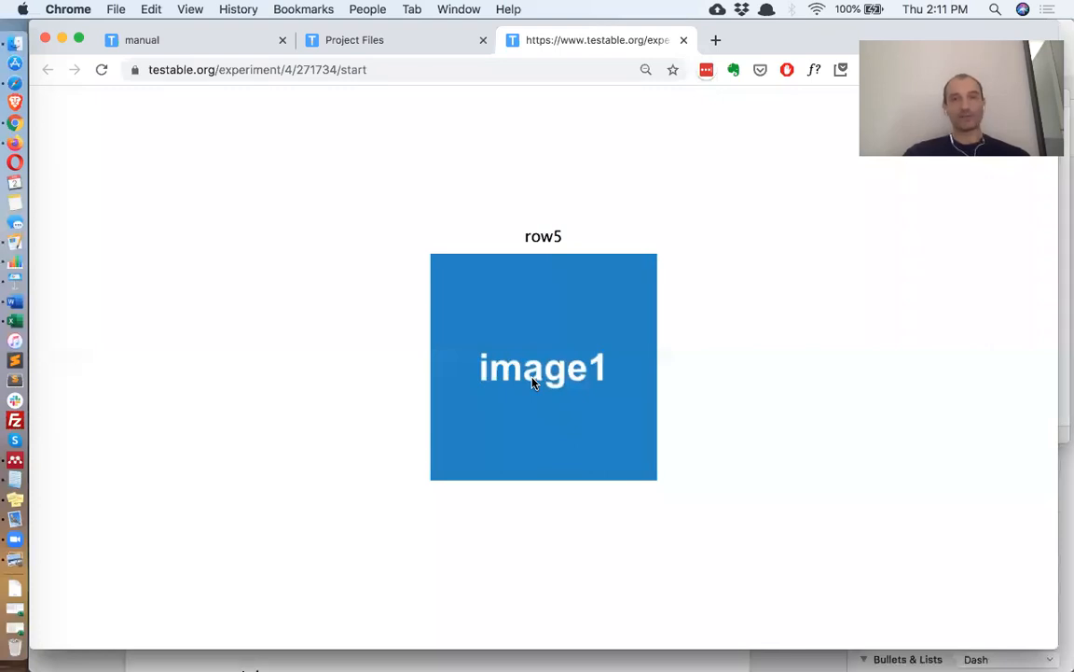
key(super+Tab)
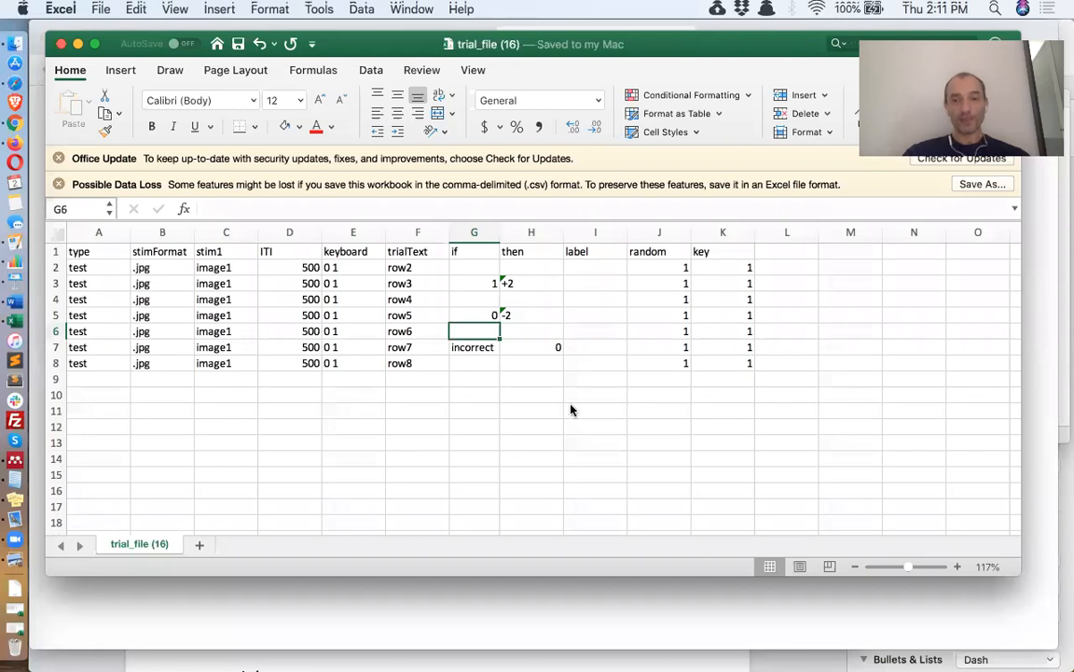
key(super+Tab)
key(space)
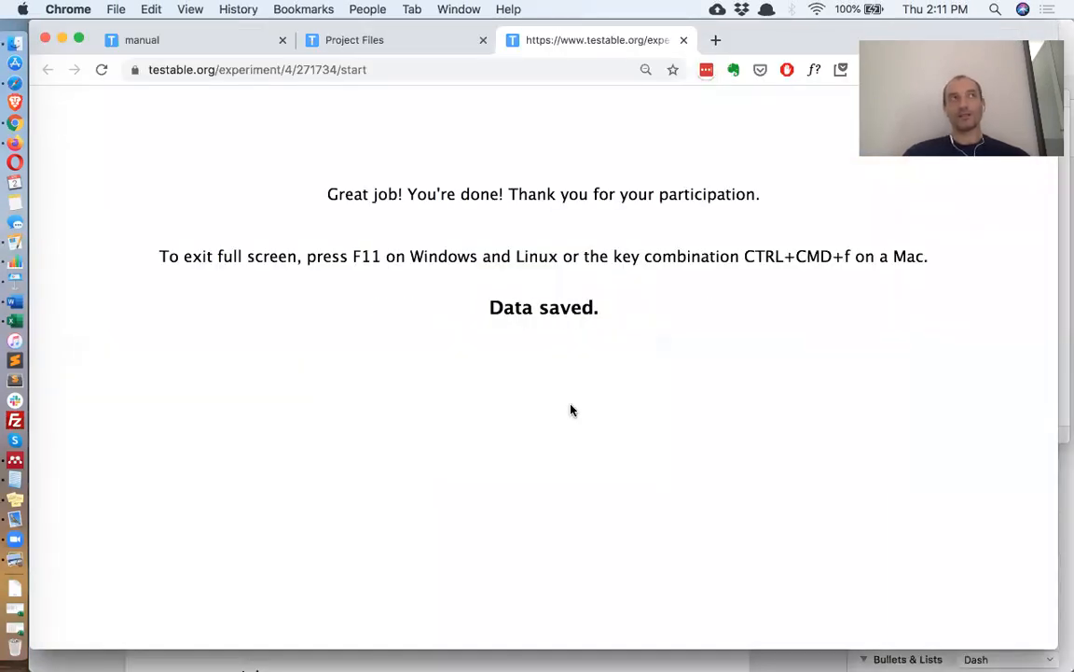
Reload the experiment and run it to the end, comparing each displayed row with the if/then jumps in the Excel trial file.
click(100, 71)
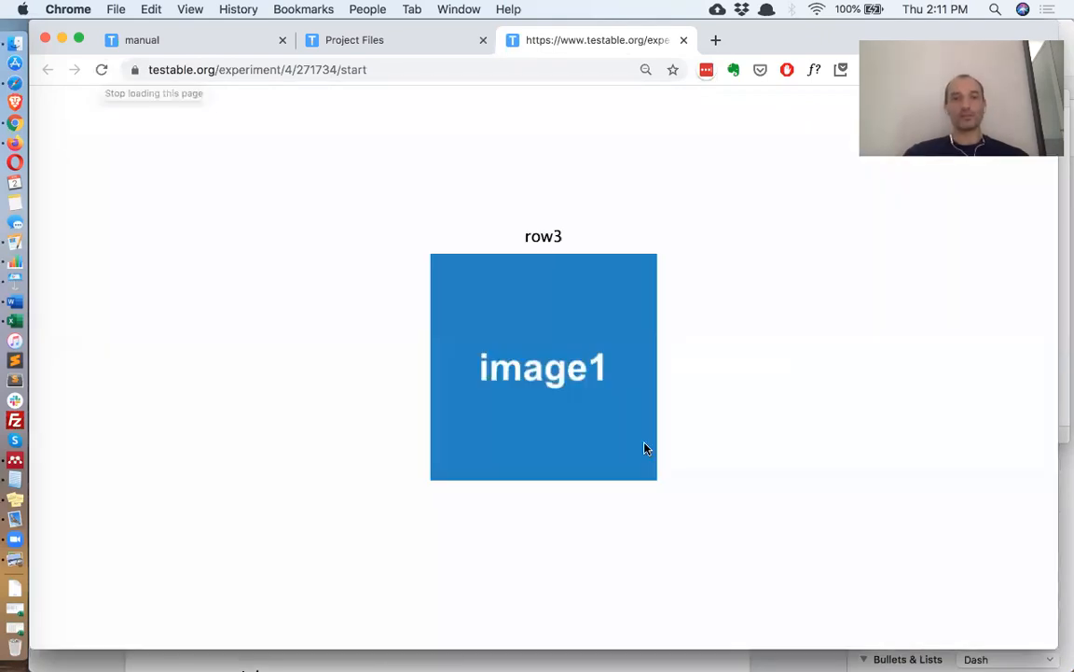
key(super+Tab)
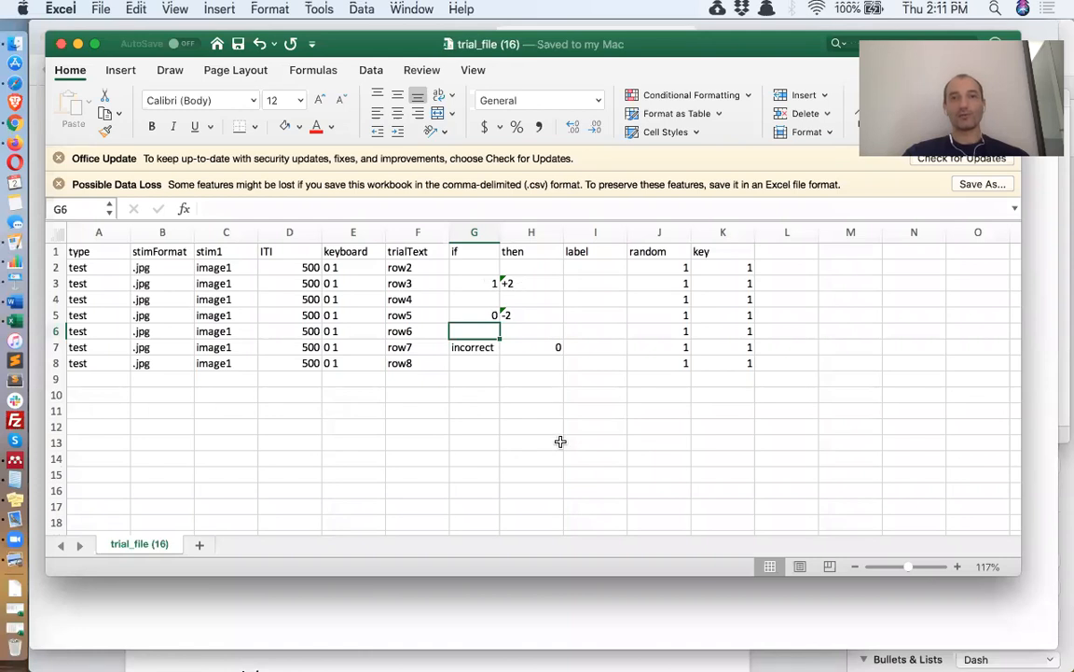
click(423, 315)
key(super+Tab)
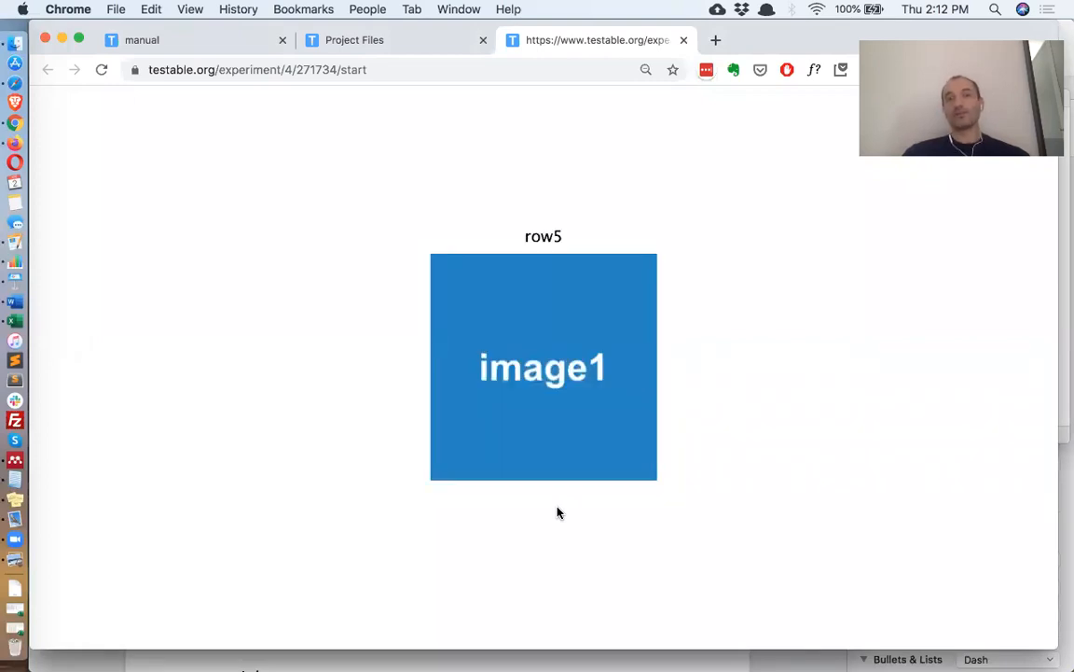
key(super+Tab)
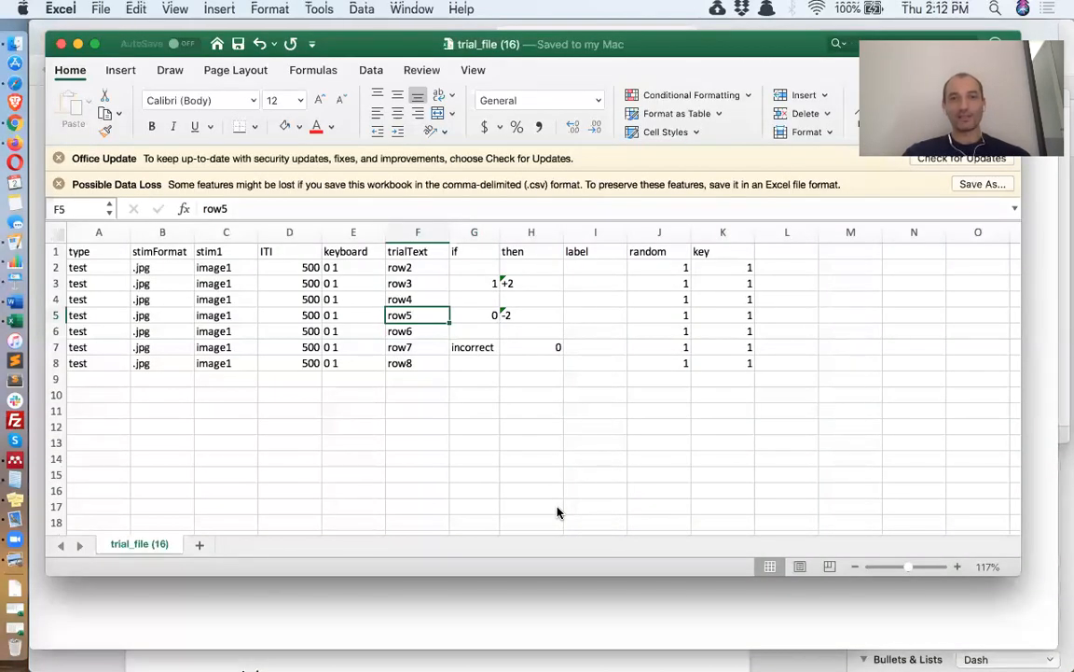
key(super+Tab)
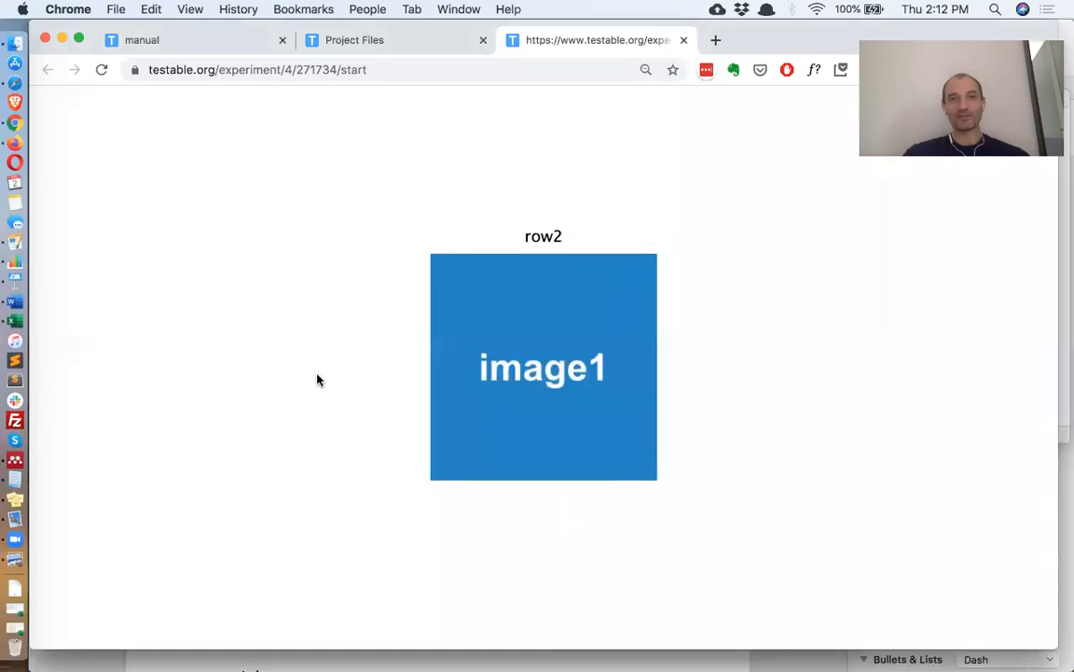
key(super+Tab)
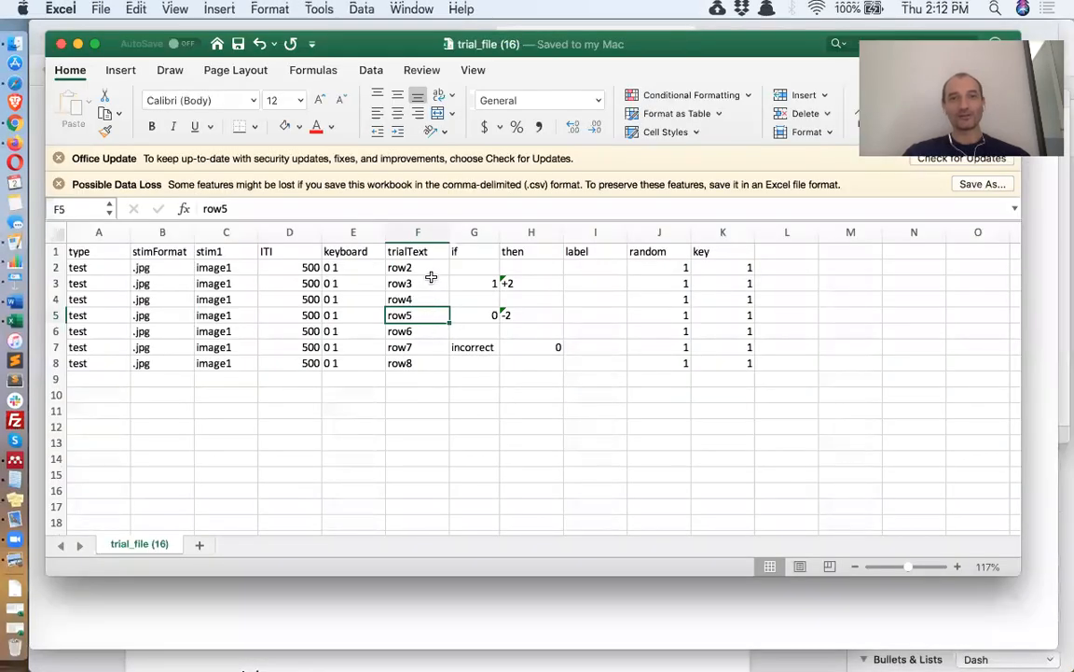
key(super+Tab)
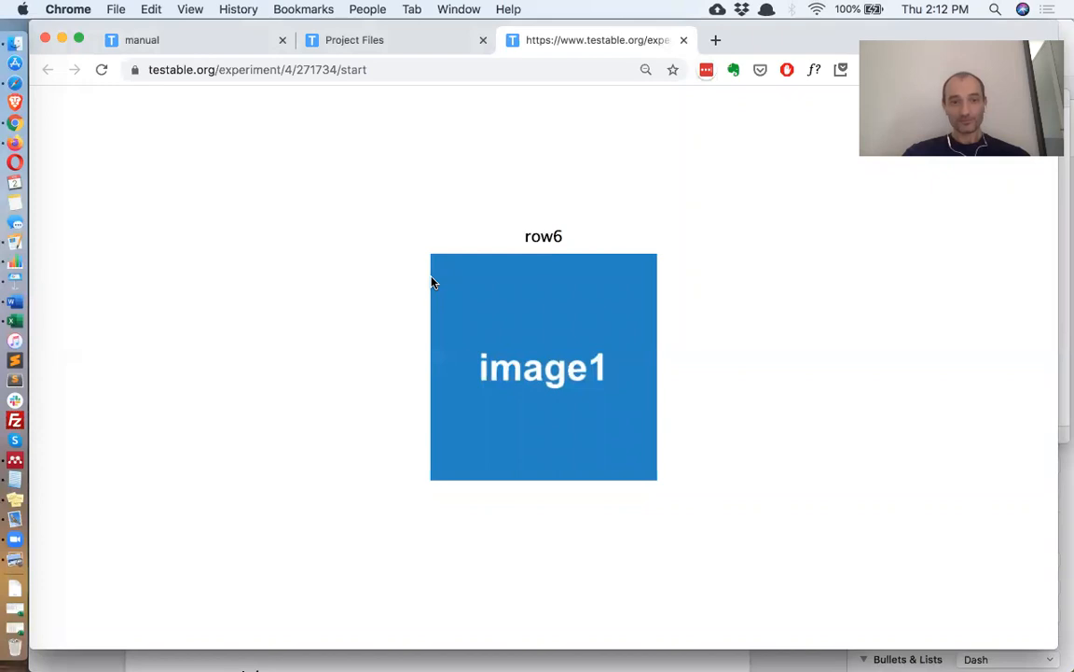
key(super+Tab)
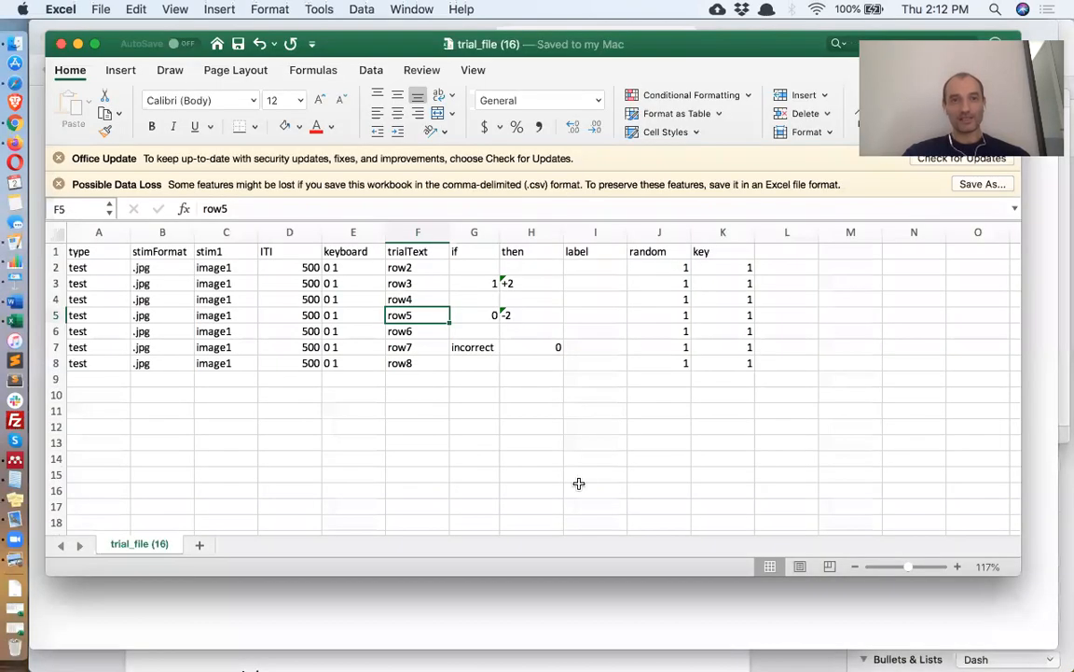
key(super+Tab)
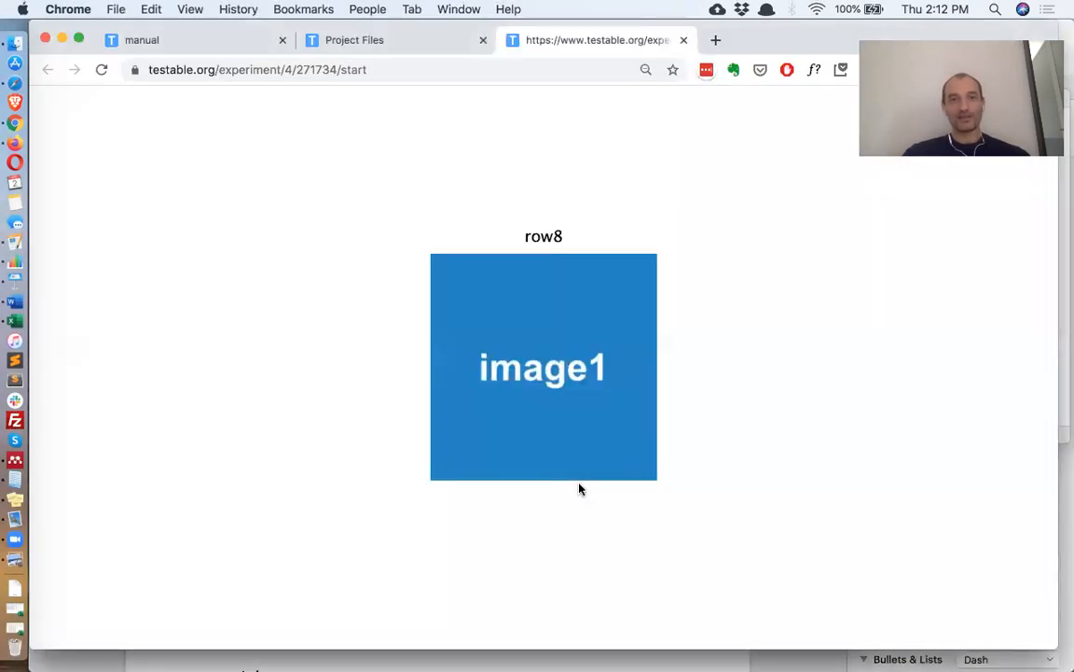
key(super+Tab)
key(super+Tab)
key(space)
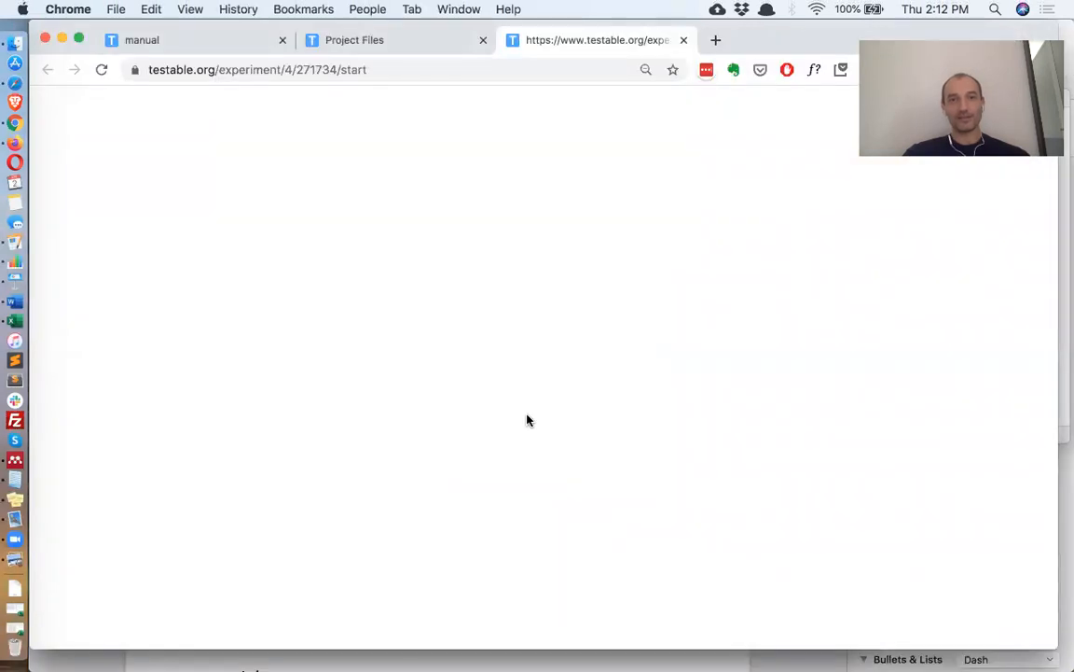
key(super+Tab)
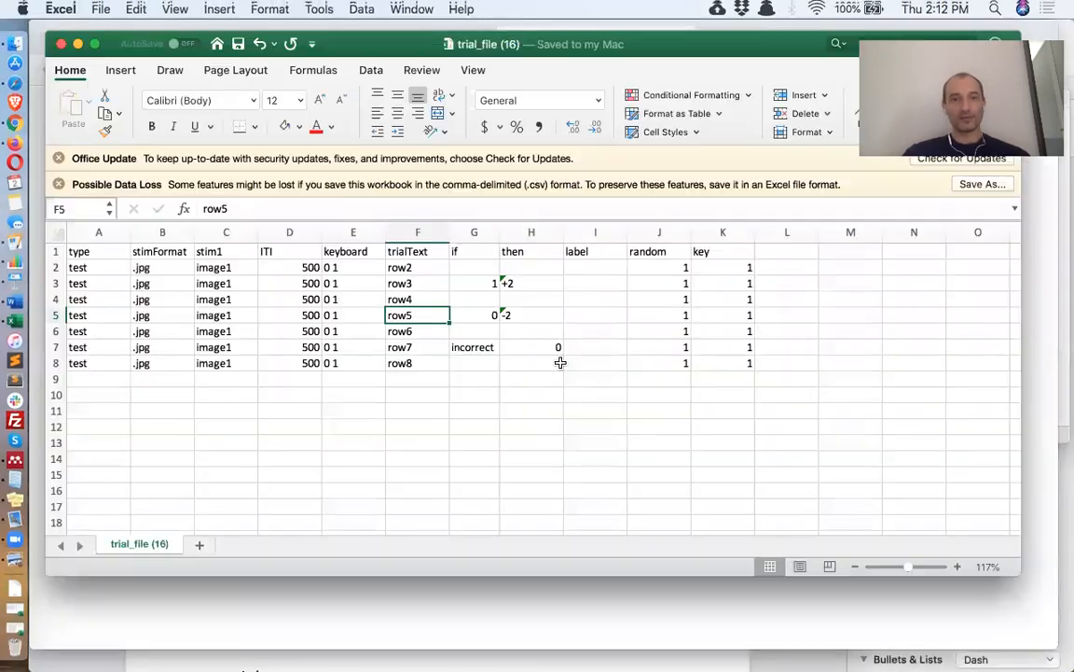
key(super+Tab)
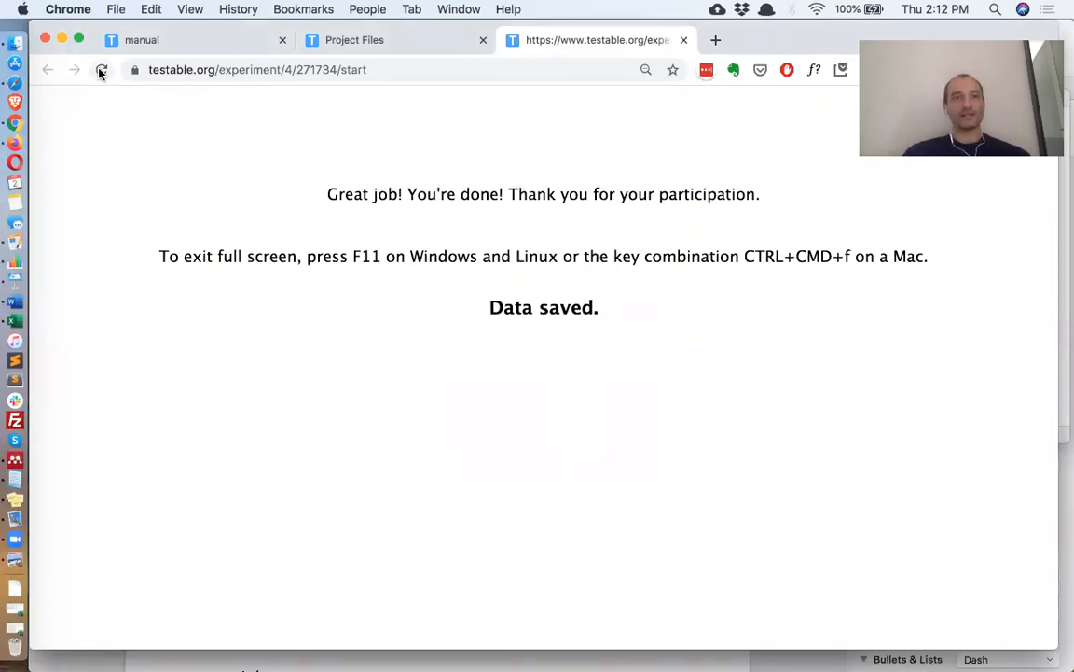
Switch to Excel and insert a new row above the first test trial with instructions as its type.
click(14, 322)
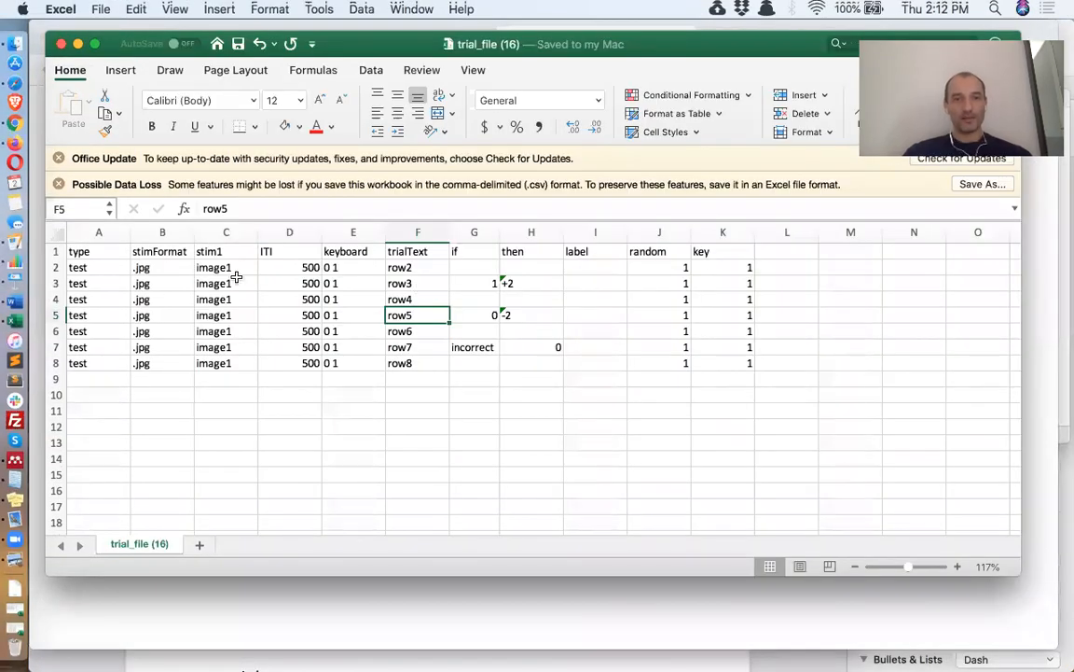
click(56, 267)
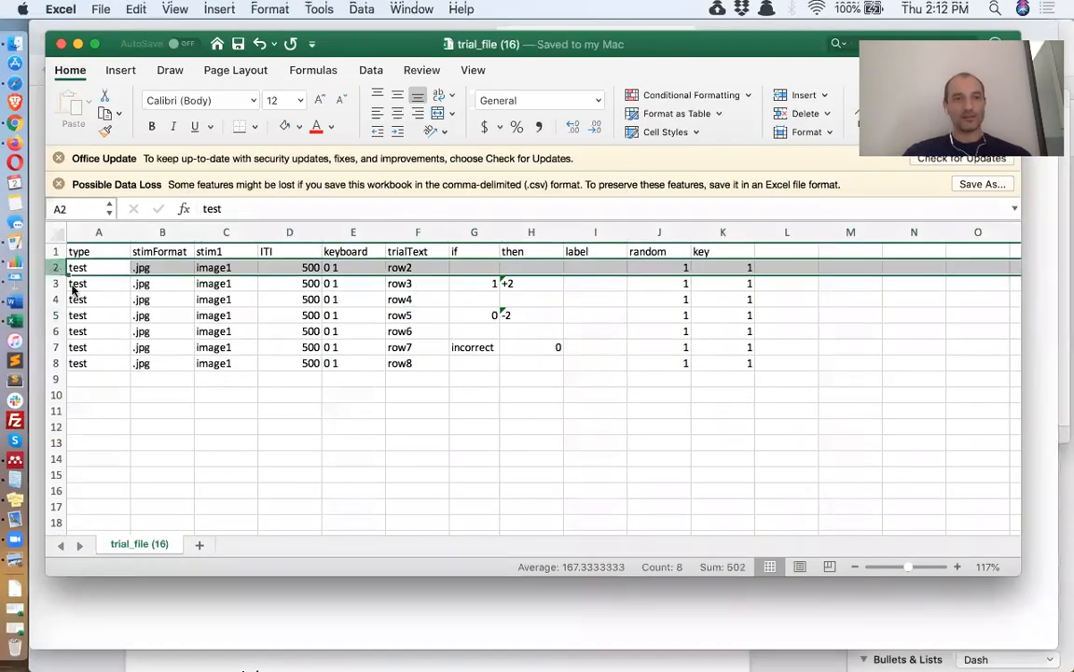
right_click(62, 267)
key(Escape)
key(ctrl+shift+equal)
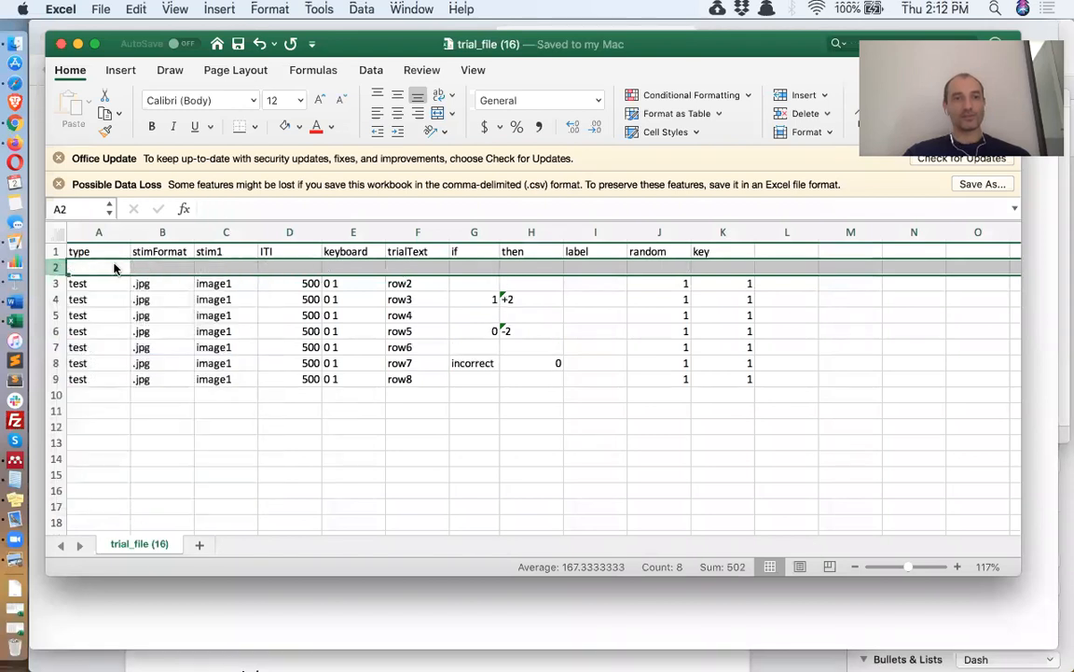
click(114, 267)
text(instruct)
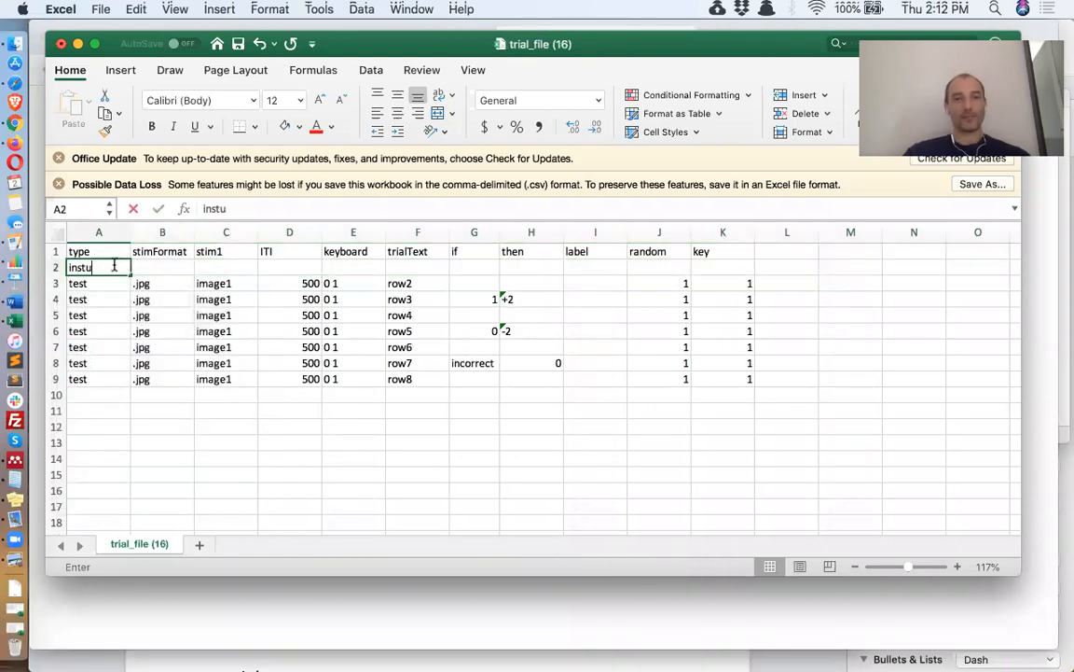
text(ions)
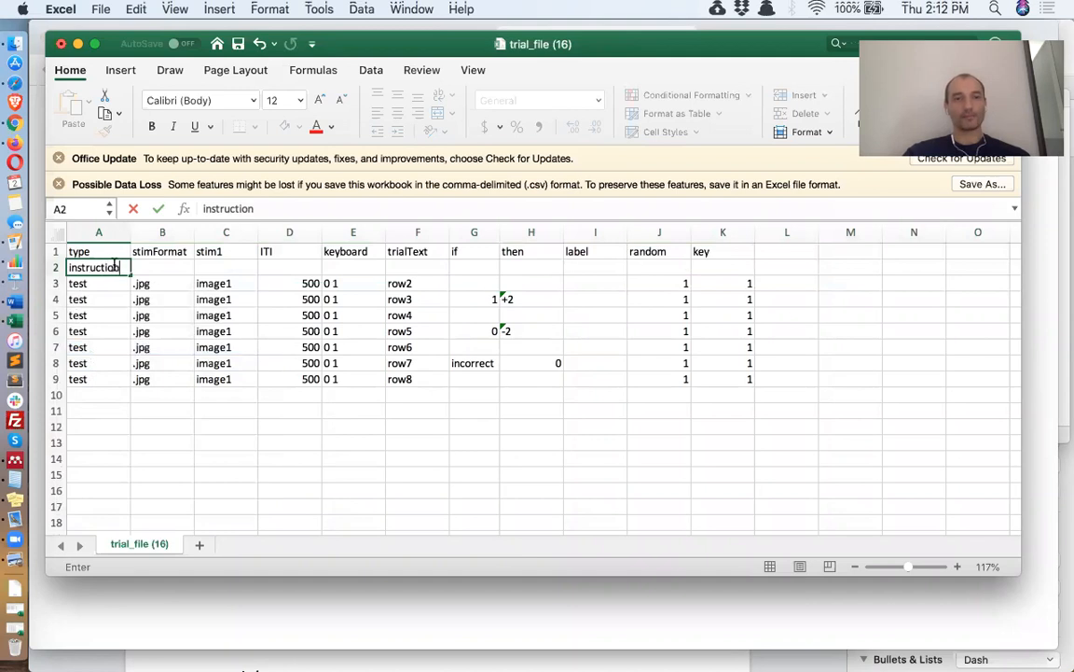
key(Tab)
key(Tab)
key(Tab)
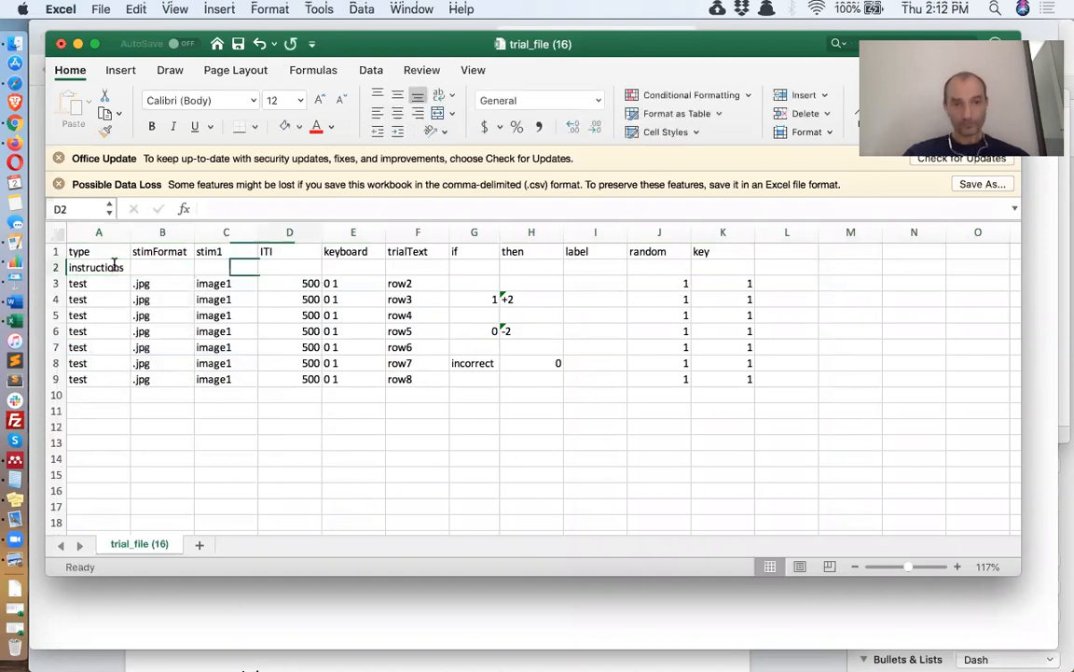
Add a content column after key with smth as the content of the instructions row.
click(781, 251)
text(content)
key(Return)
text(smth)
key(Return)
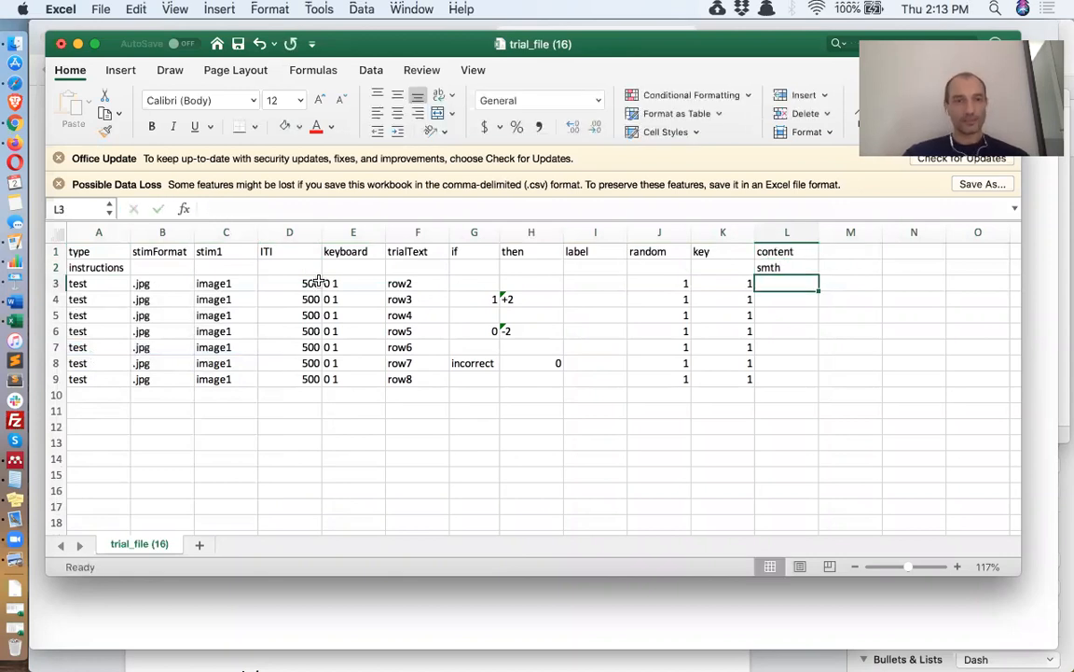
Renumber the trialText values of the test trials in rows 3 to 9 as row3 to row9.
click(412, 282)
text(row3)
key(Return)
click(423, 282)
drag(449, 290, 441, 380)
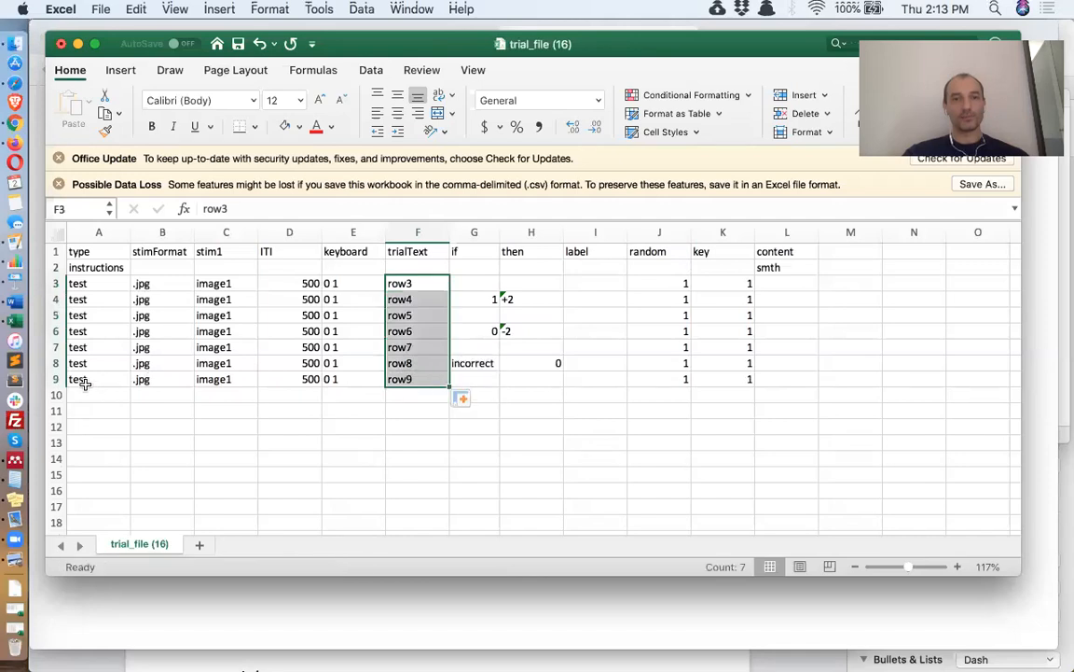
Copy the row 9 trial into row 10 and set the copy's trialText to row10.
click(55, 378)
key(cmd+c)
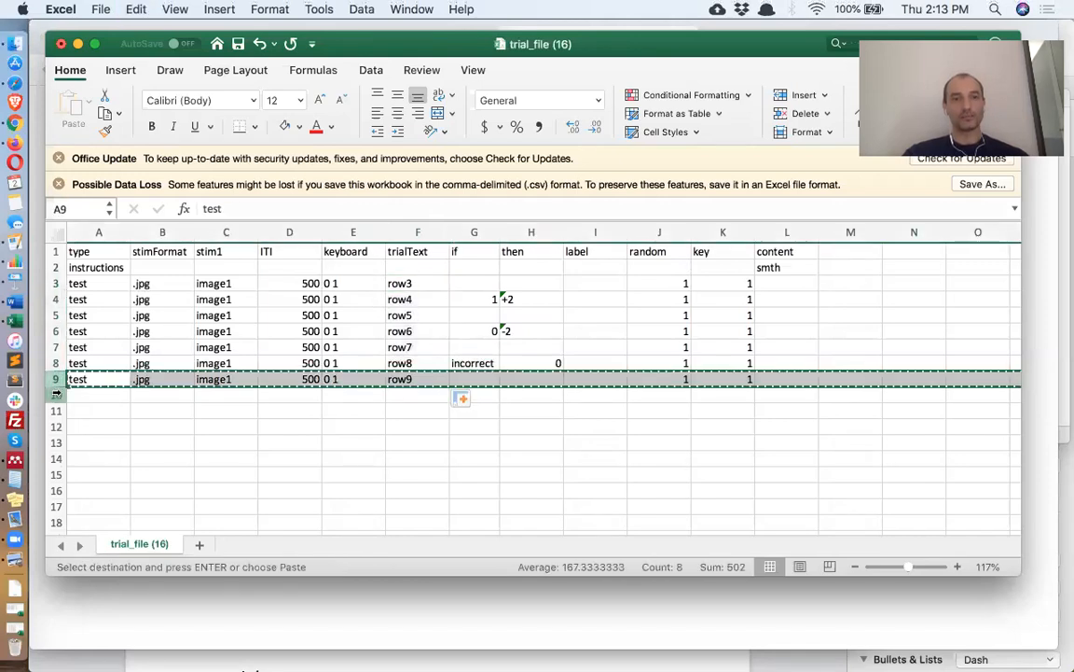
click(55, 394)
key(cmd+v)
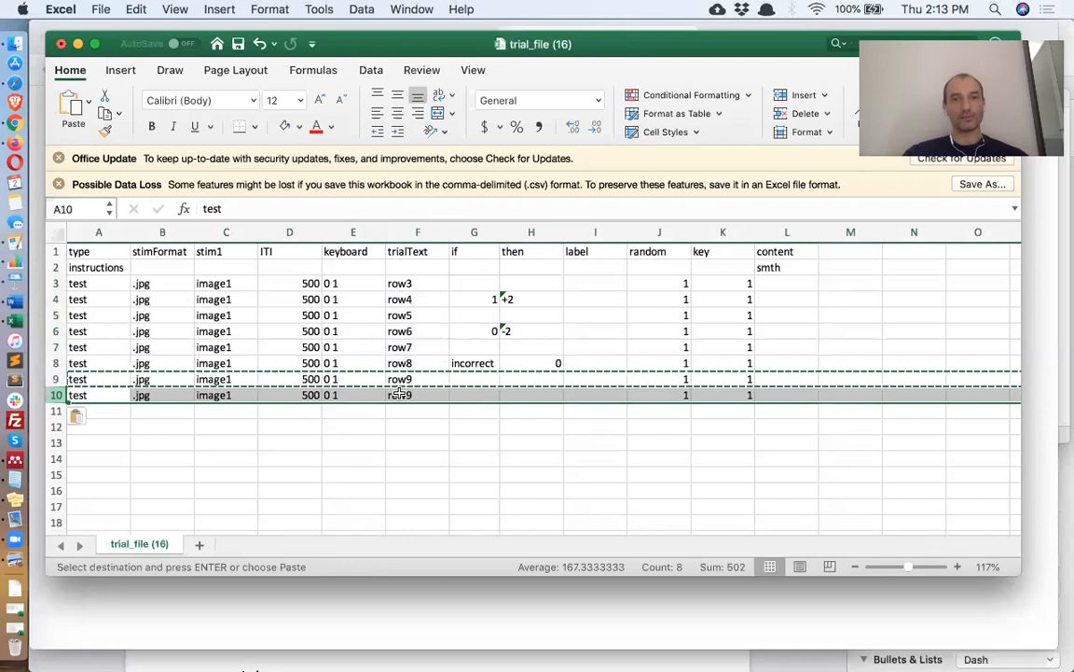
double_click(418, 395)
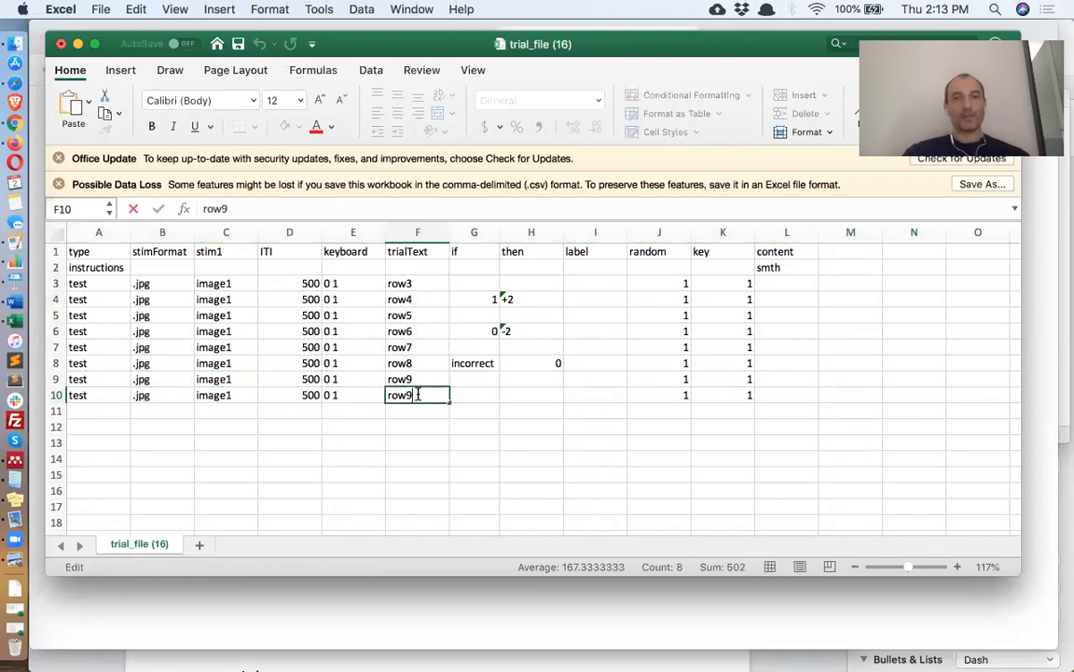
key(BackSpace)
text(10)
key(Return)
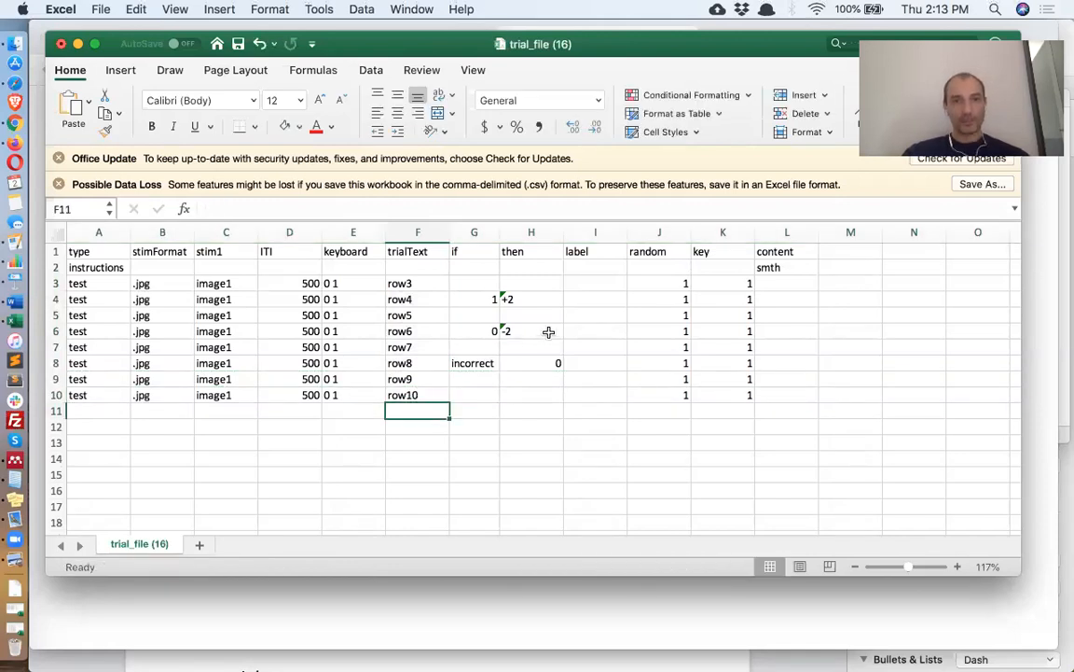
Set row 6's then jump to -1, enter row 8's then value as text 0, and save the trial file.
click(548, 331)
double_click(548, 331)
key(BackSpace)
text(1)
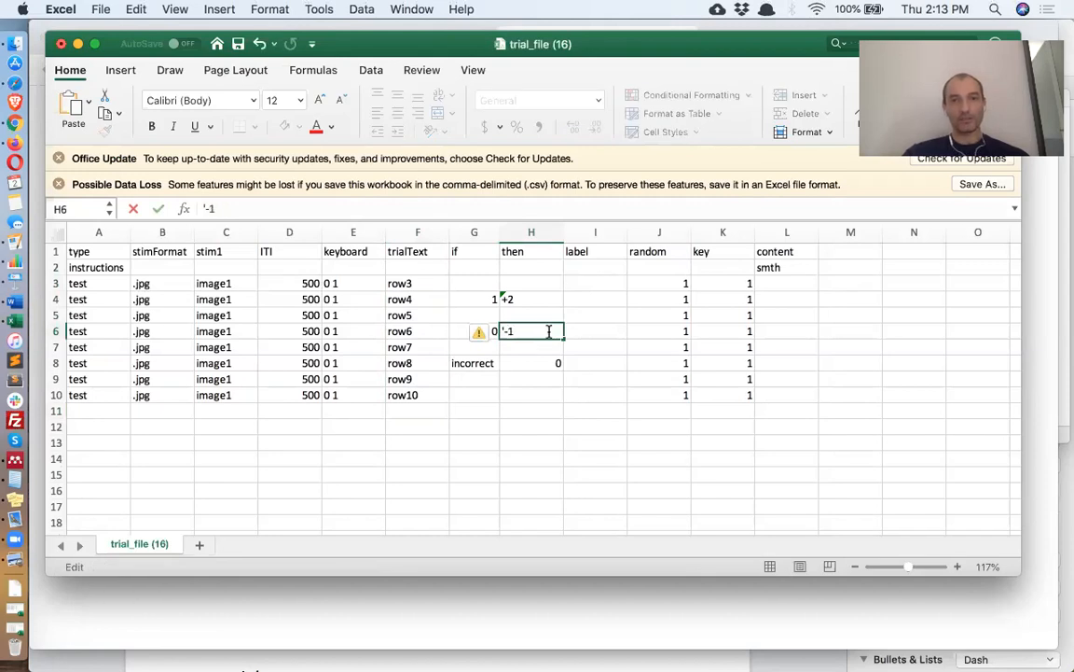
key(Return)
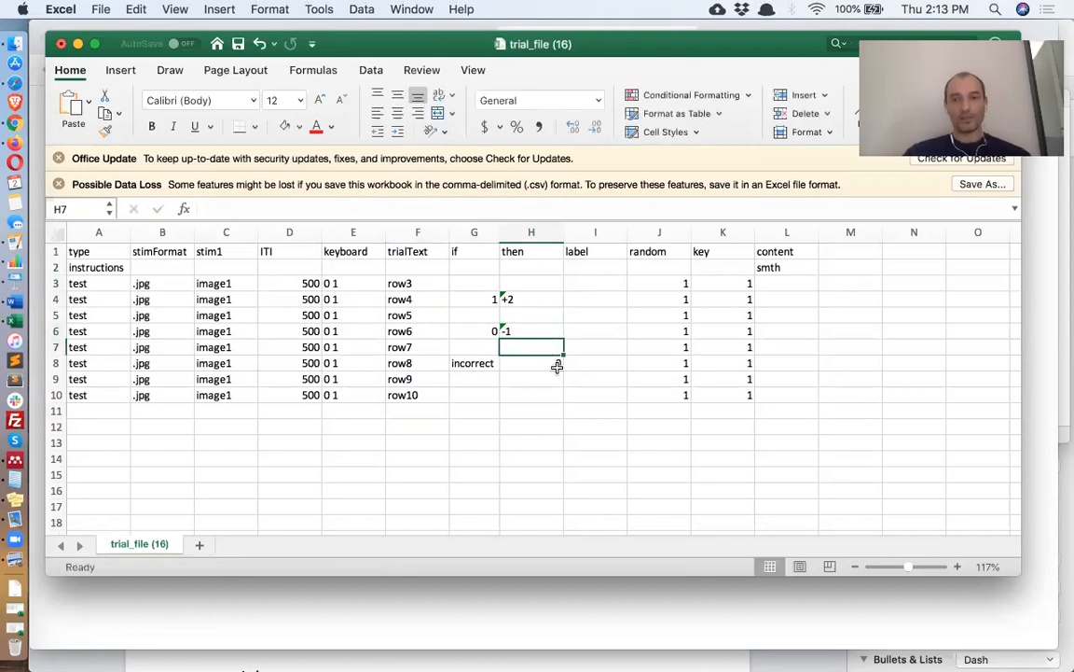
click(557, 366)
text('0)
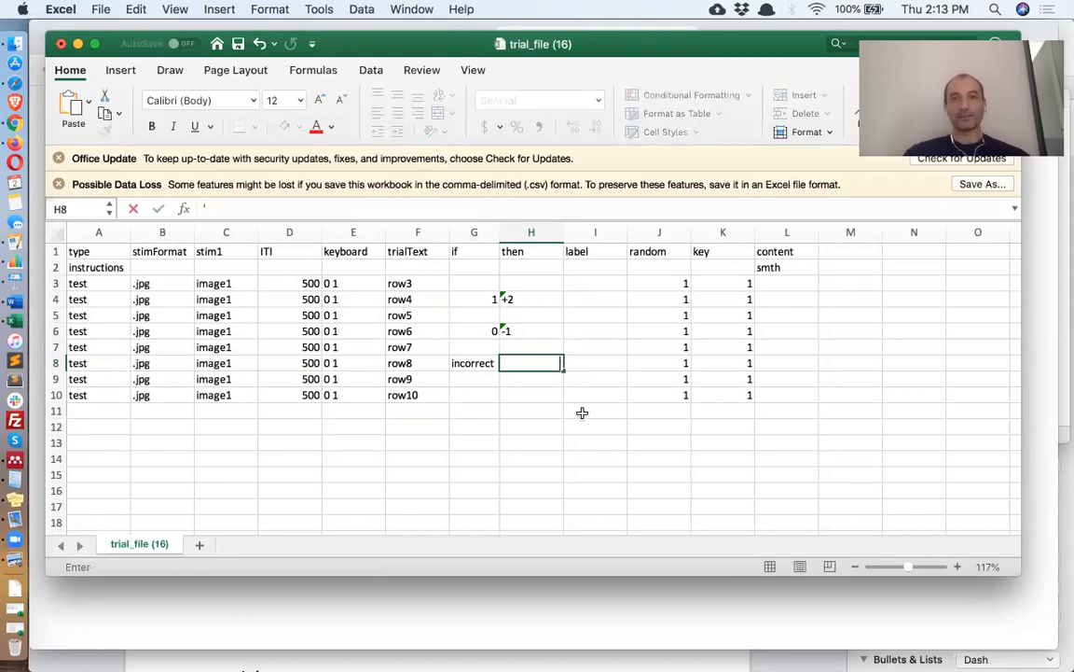
key(Return)
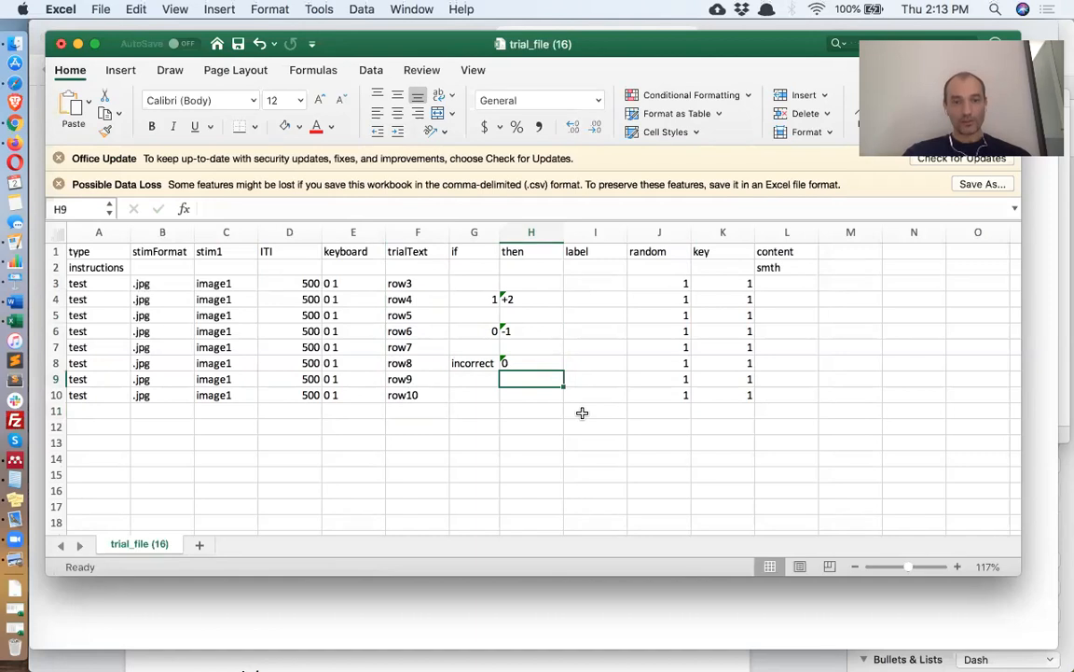
key(super+s)
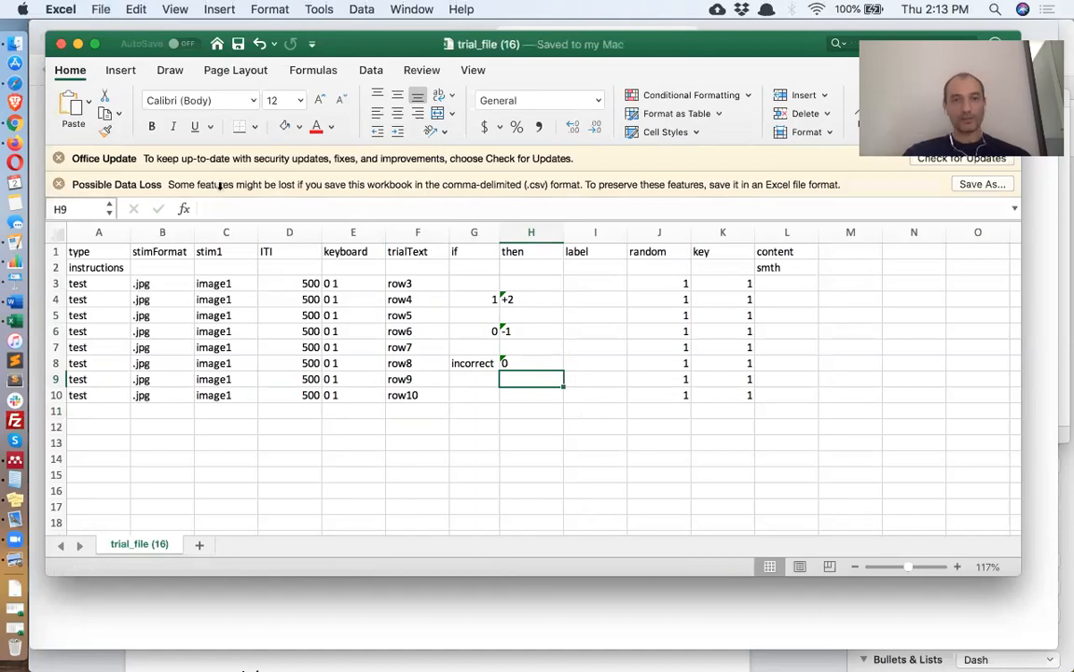
Switch to Chrome and upload the saved CSV with the instructions row as the project's trial file.
click(18, 123)
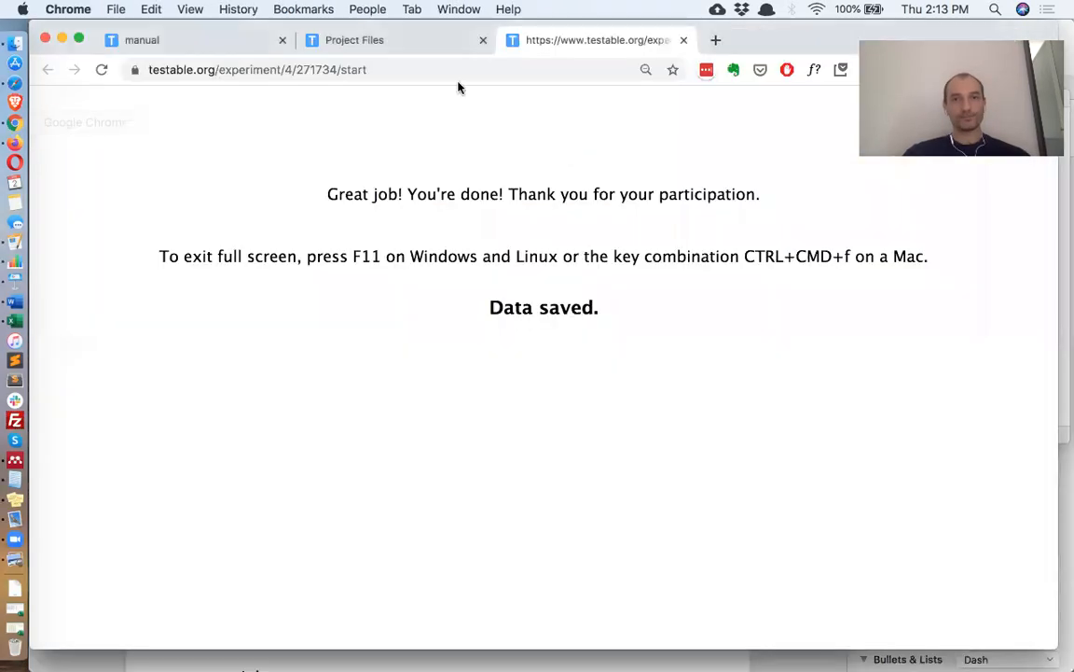
click(380, 47)
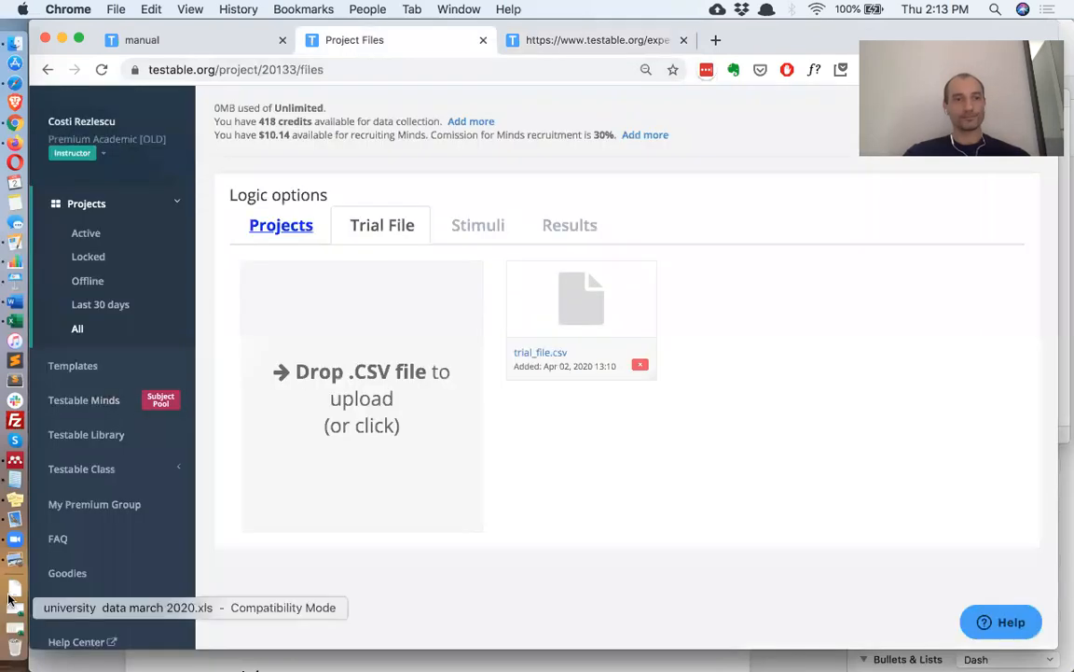
click(15, 586)
drag(210, 184, 386, 395)
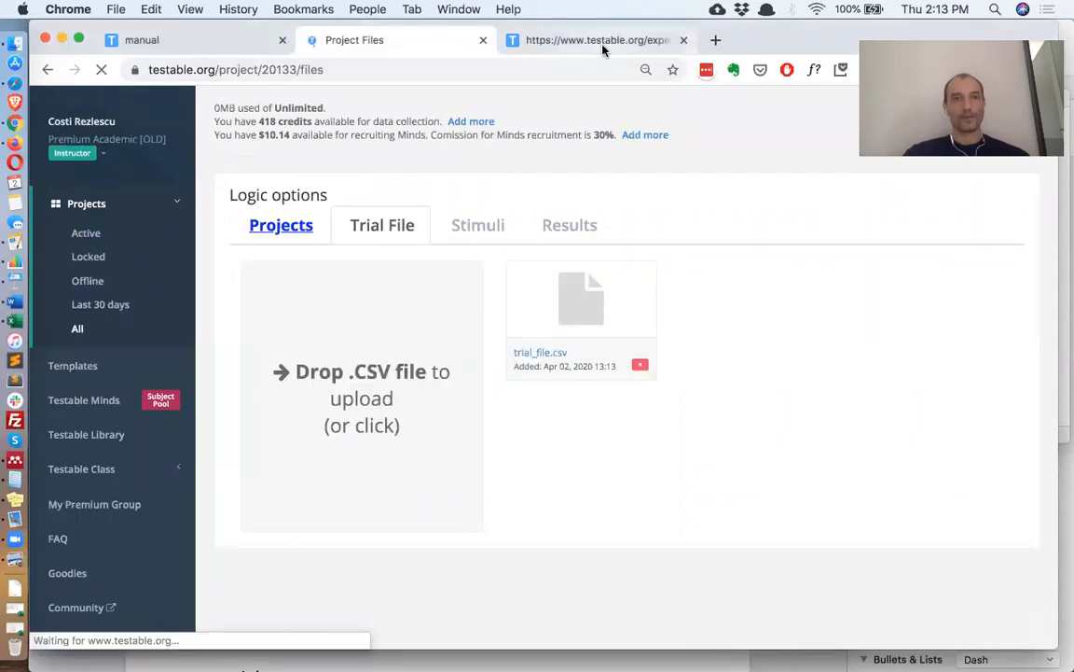
Run the experiment in Chrome past the instructions screen and compare the first trials with the if/then rows in Excel.
click(603, 45)
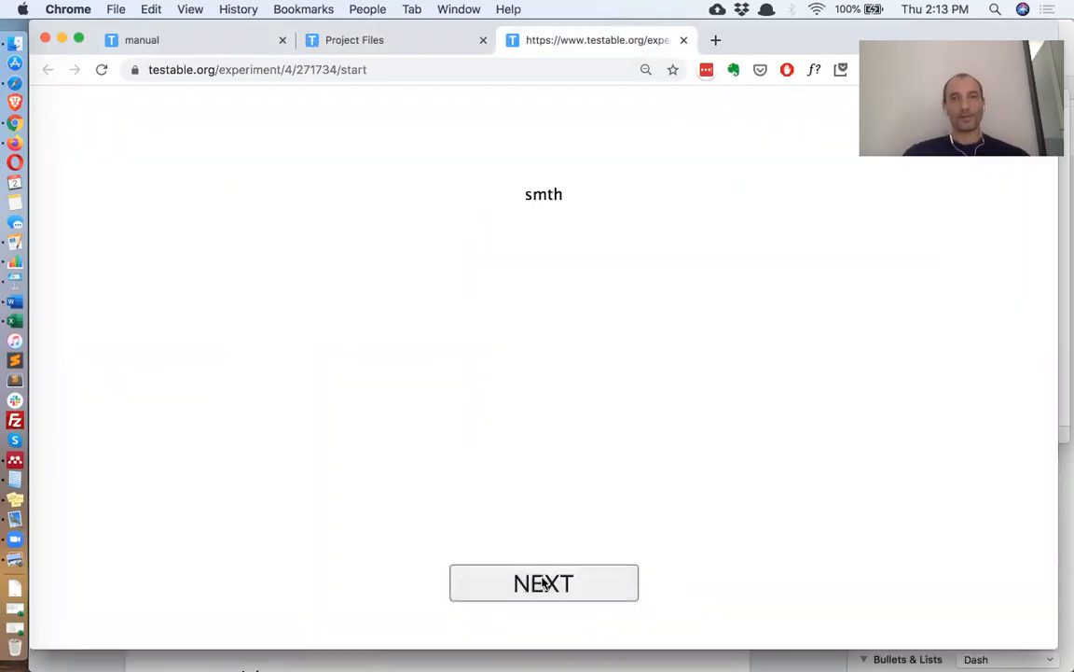
click(544, 583)
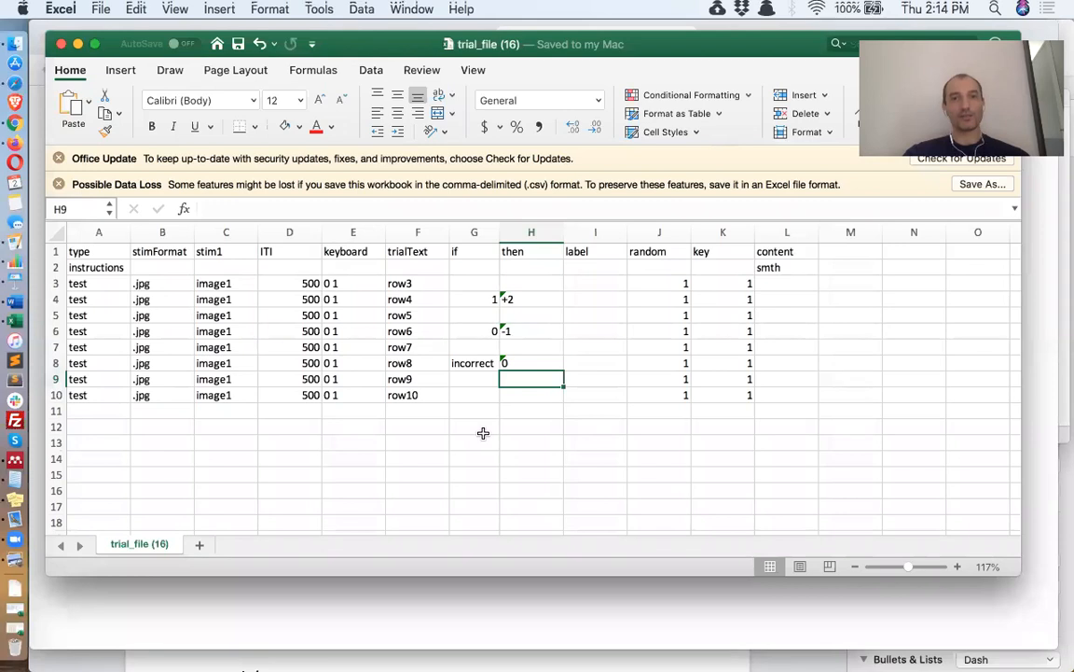
key(super+Tab)
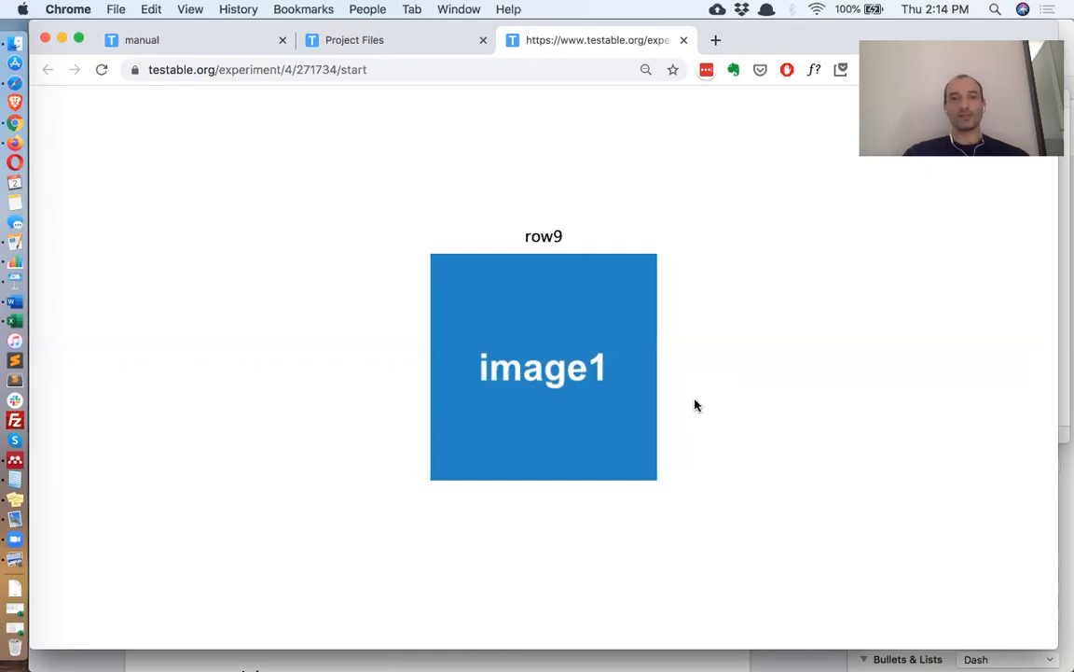
key(super+Tab)
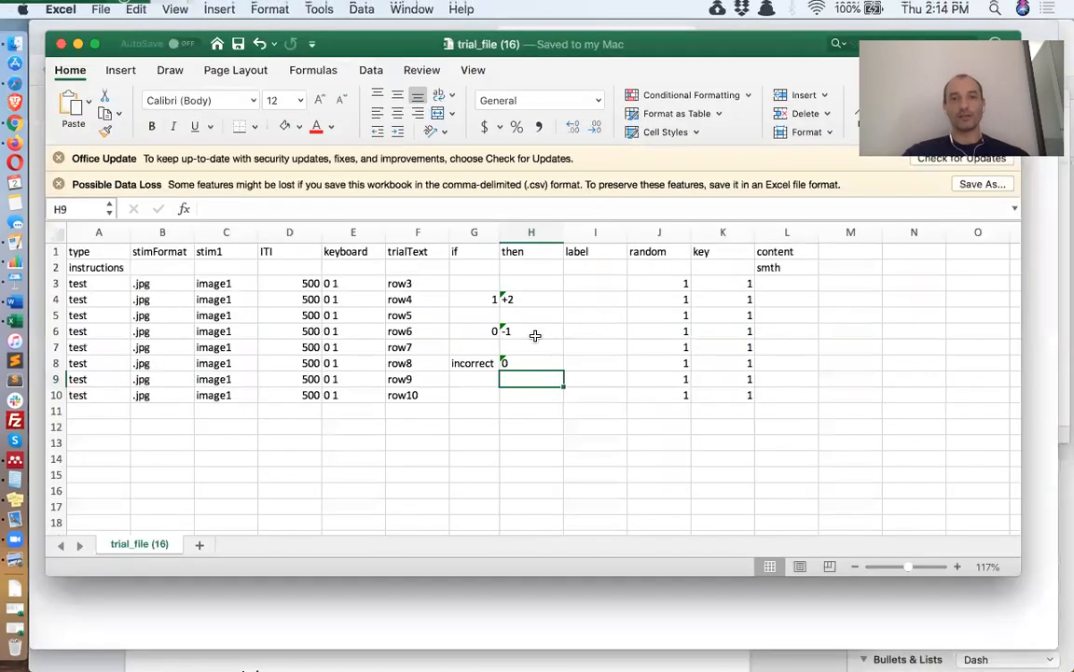
drag(474, 331, 535, 333)
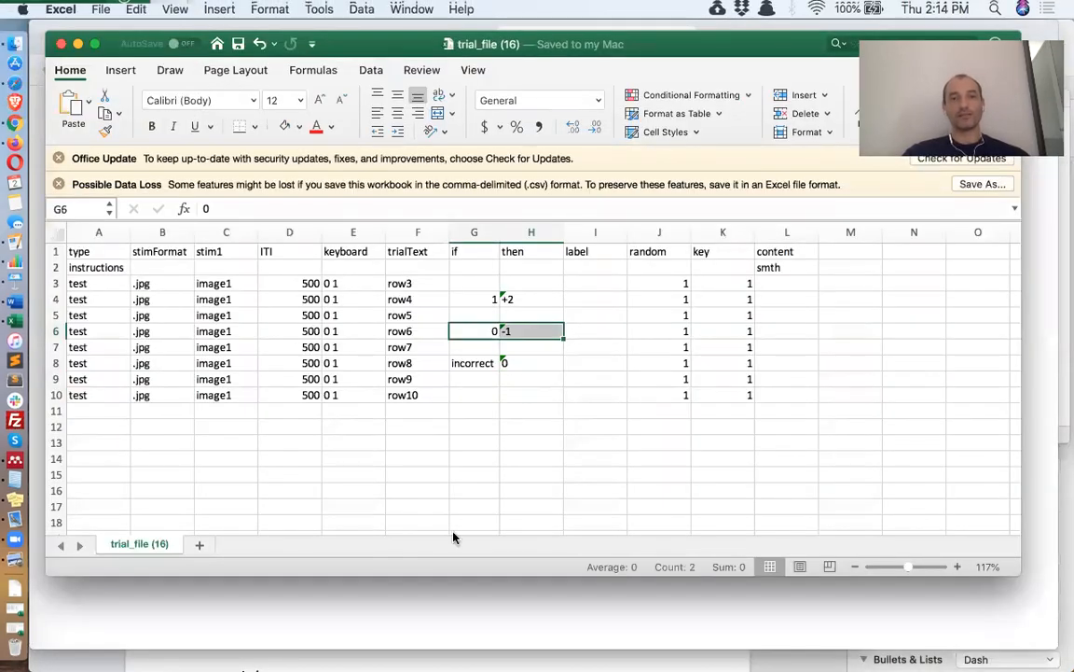
key(super+Tab)
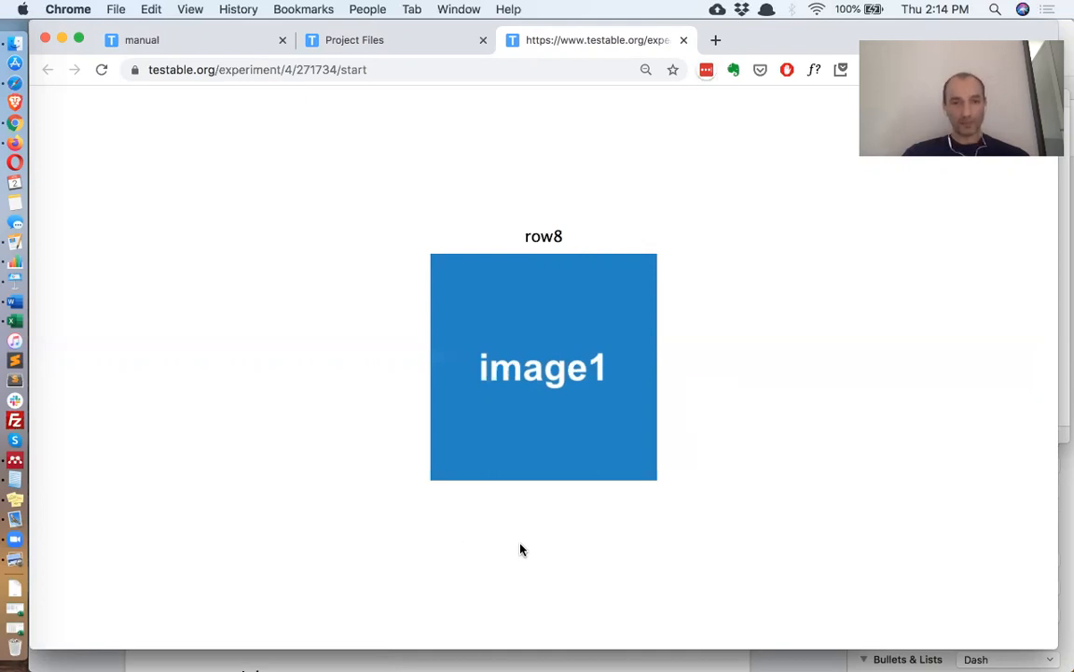
key(super+Tab)
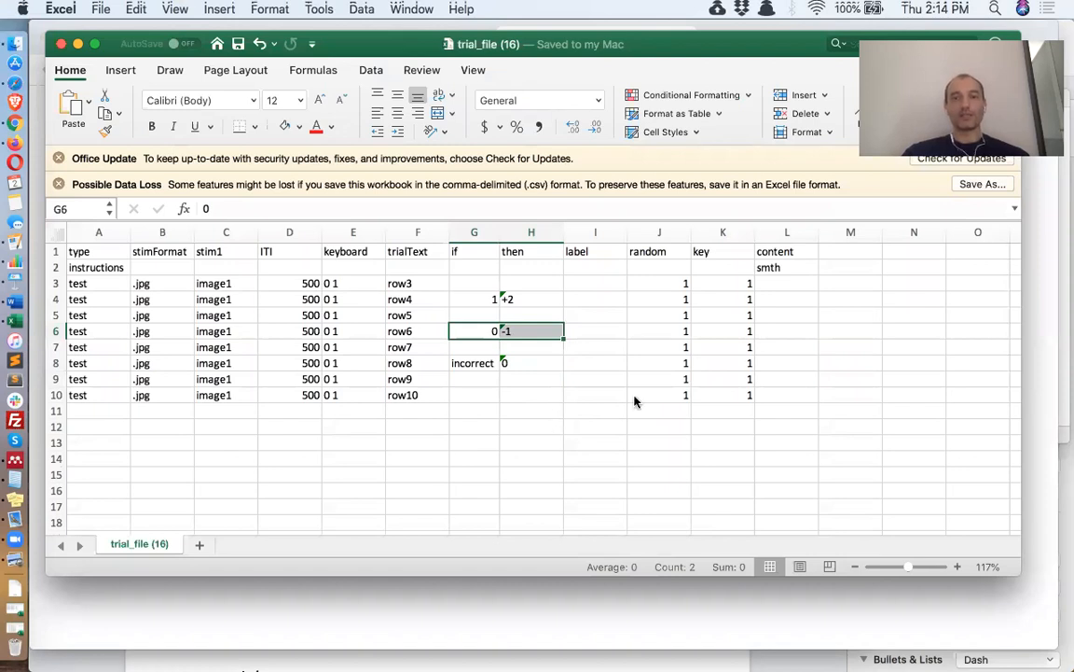
Continue the live experiment in Chrome, answering trials with 1 and checking each trial's branching against the if/then rows in Excel.
key(super+Tab)
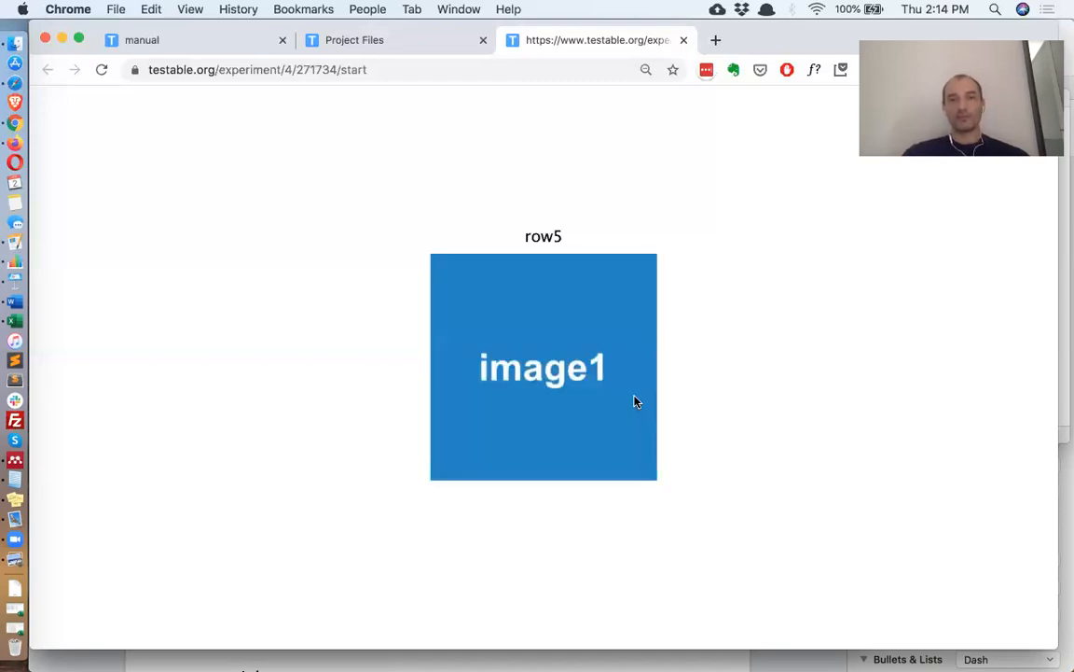
key(super+Tab)
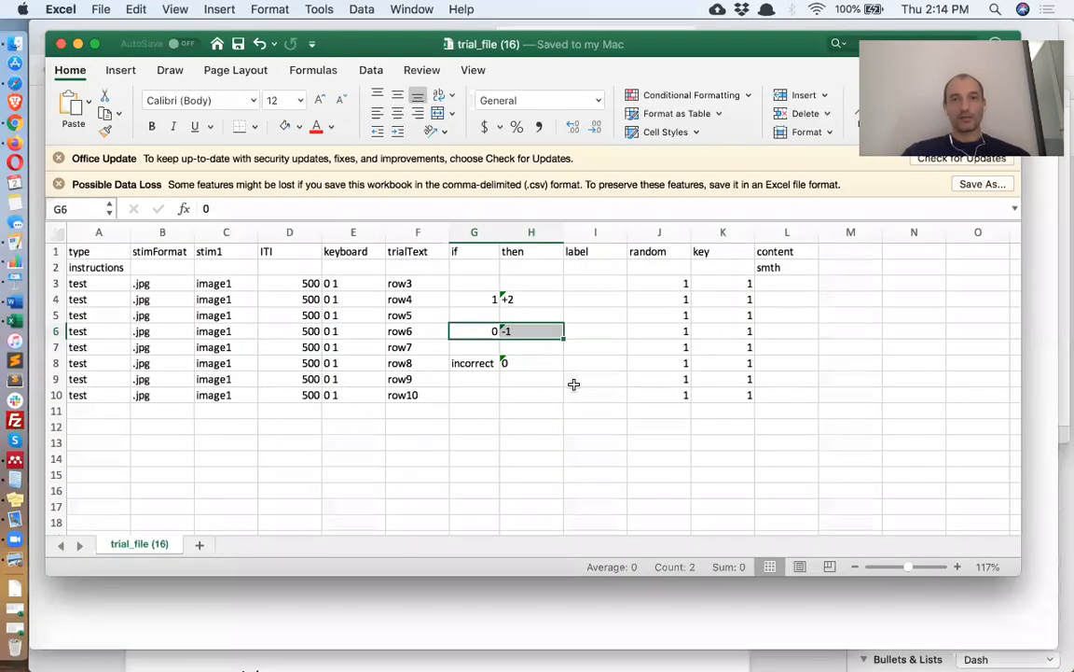
key(super+Tab)
key(1)
key(super+Tab)
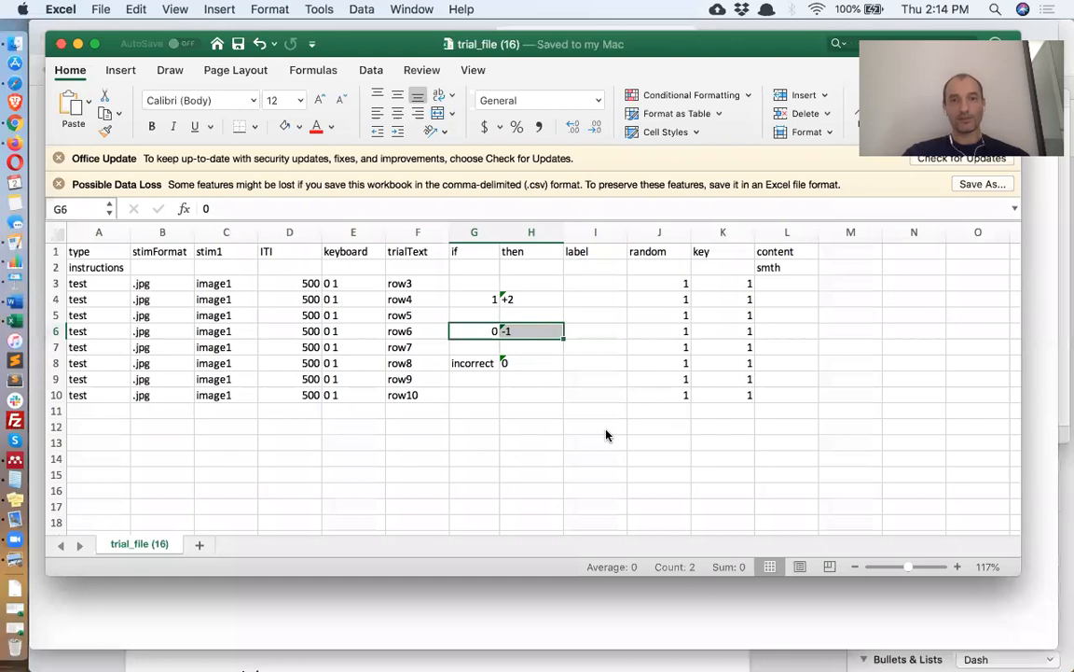
key(super+Tab)
key(1)
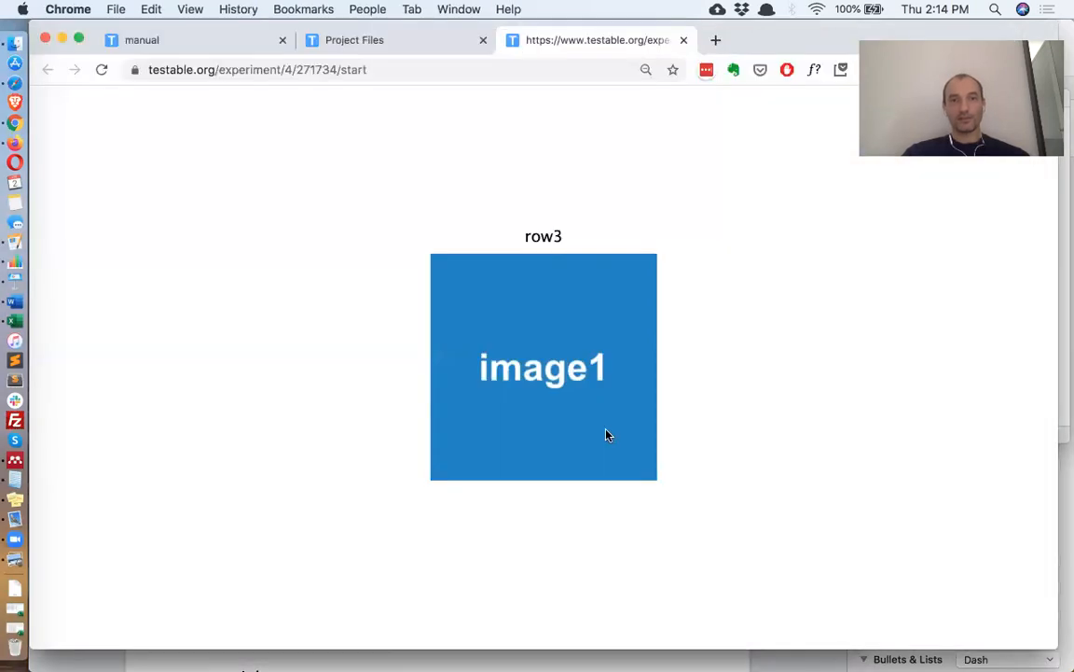
key(super+Tab)
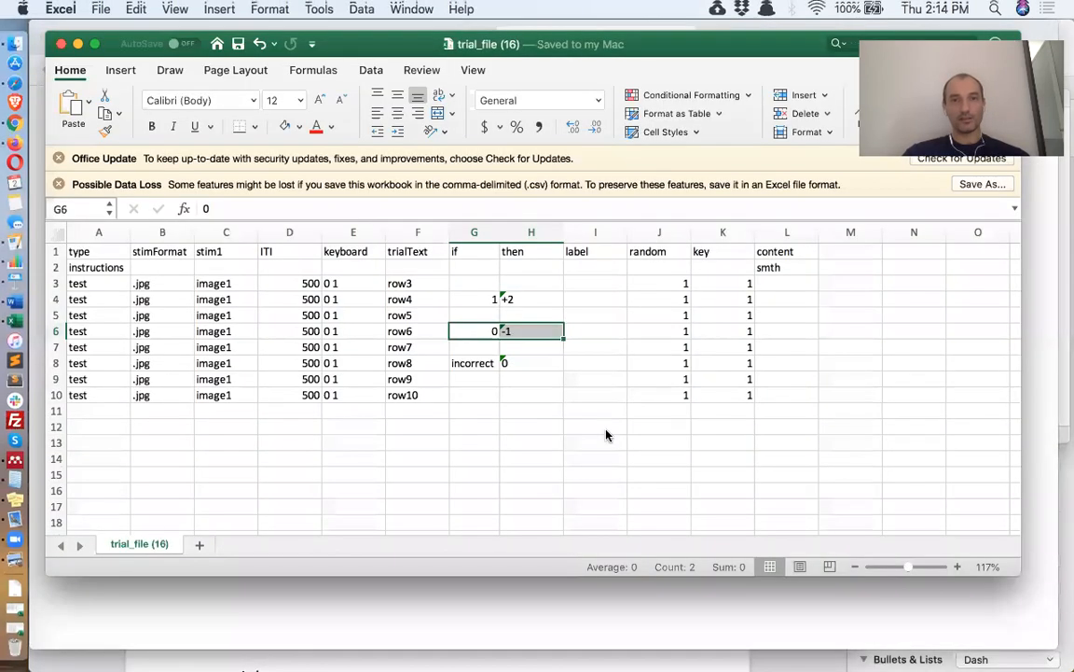
key(super+Tab)
key(1)
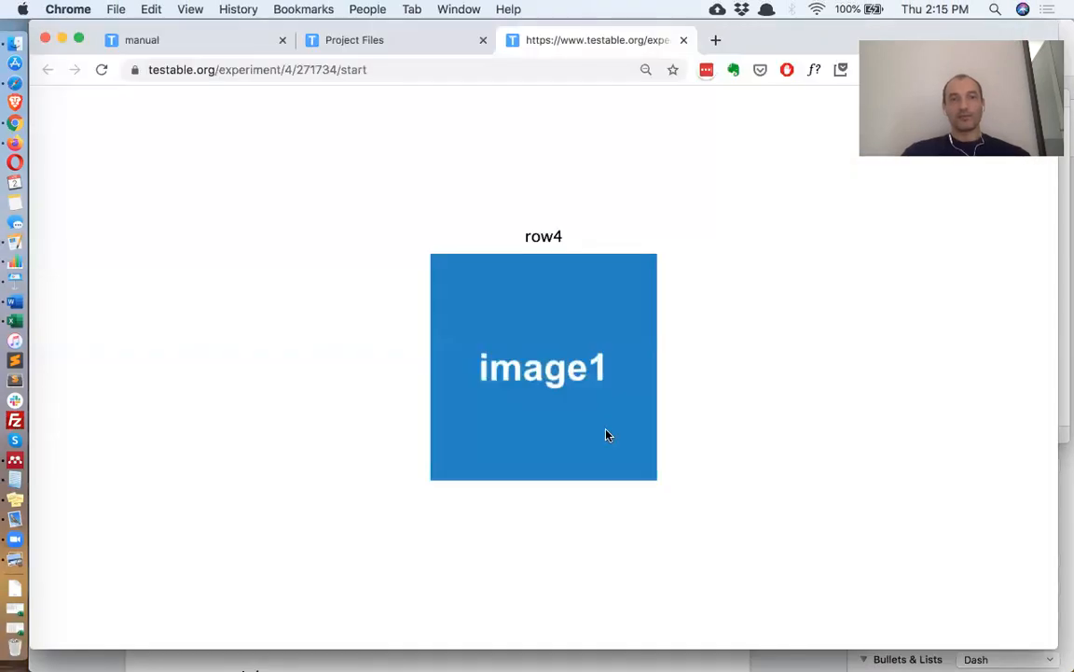
key(super+Tab)
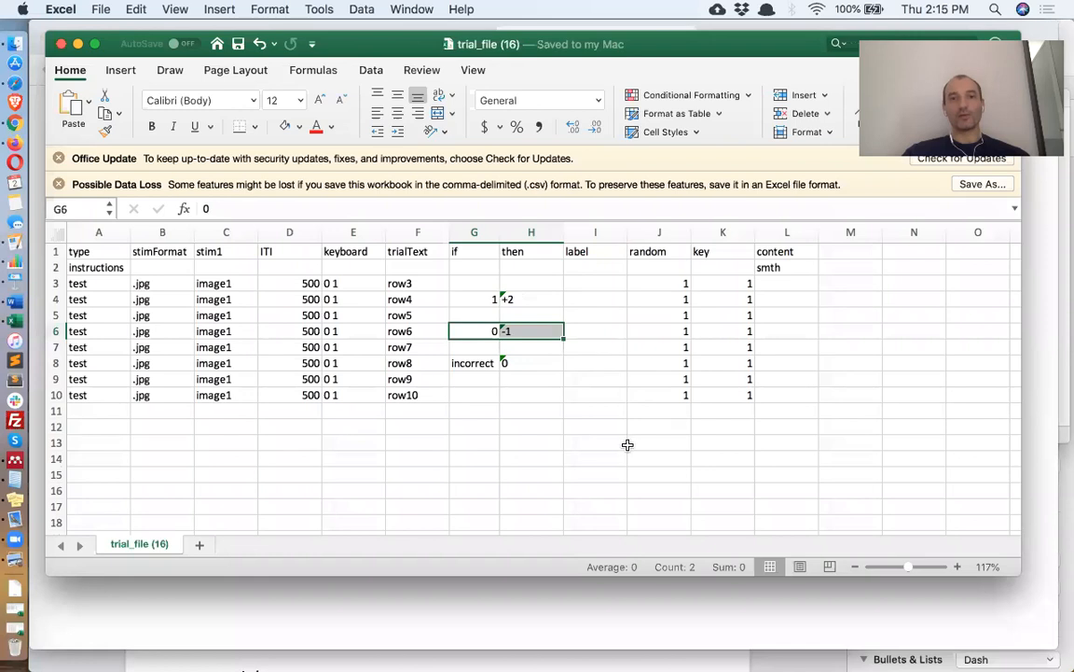
key(super+Tab)
key(1)
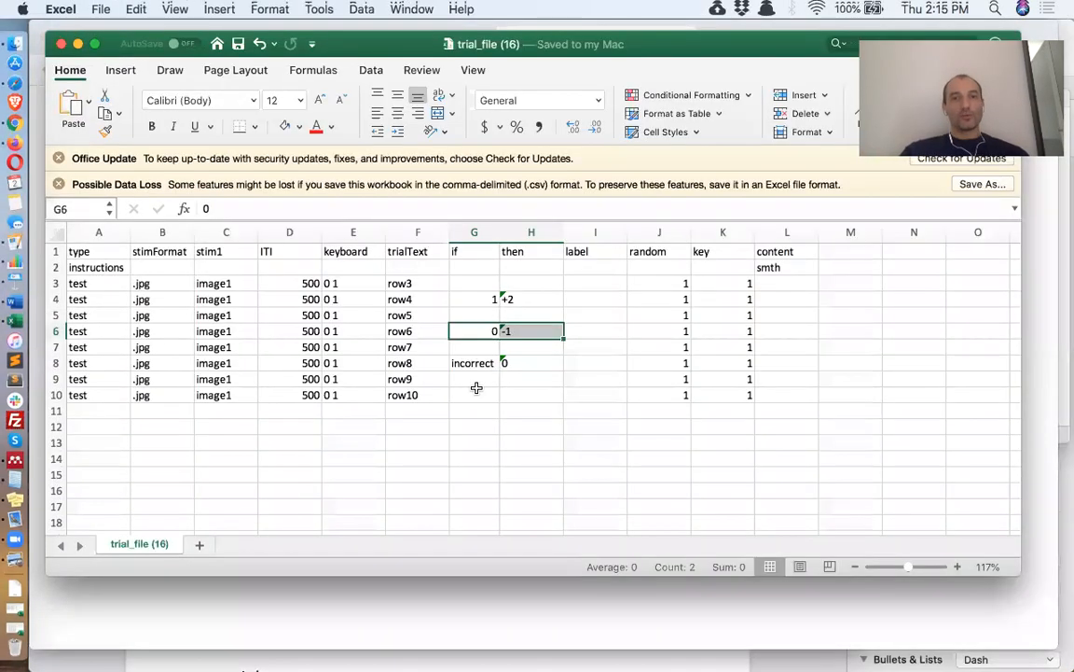
Review the if conditions in rows 4, 6 and 8 of the Excel trial file alongside the test trials' key values.
click(475, 392)
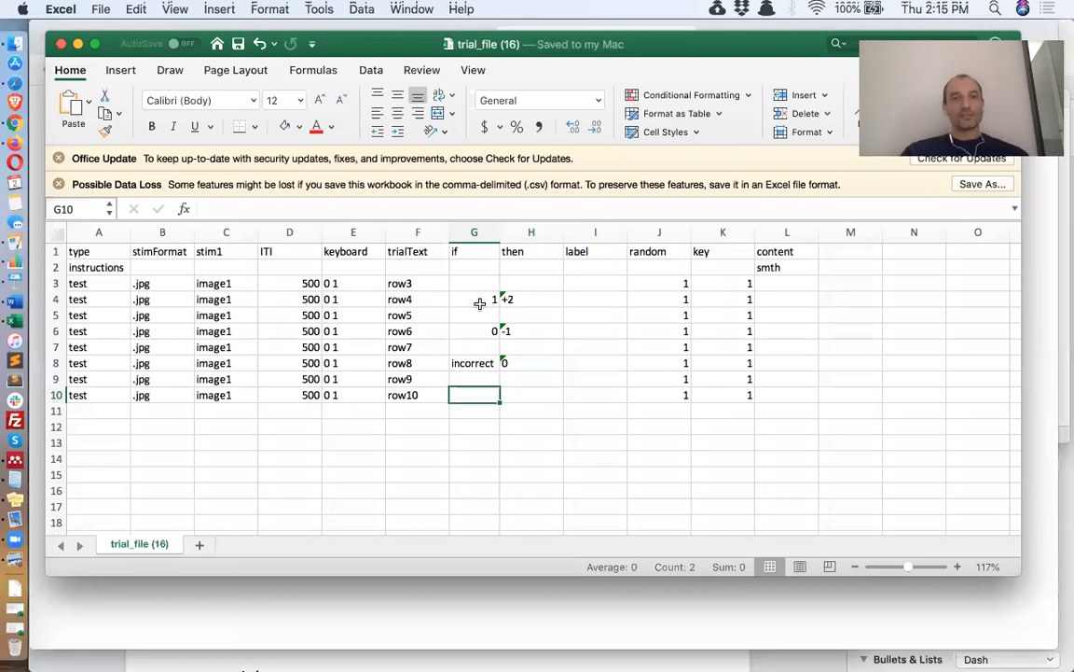
click(479, 304)
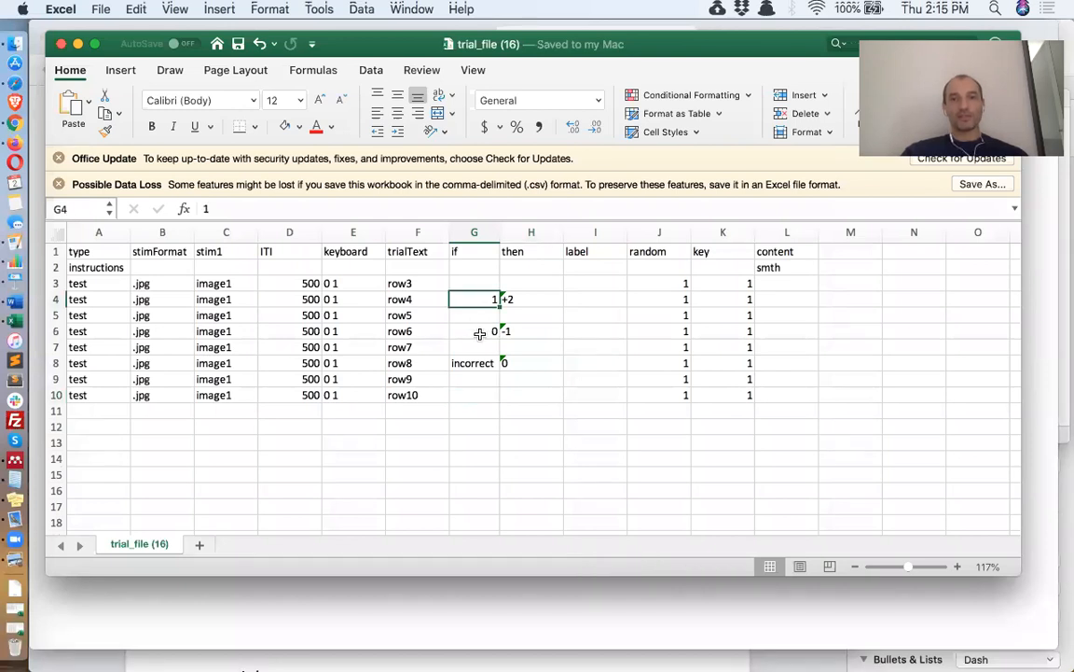
click(479, 334)
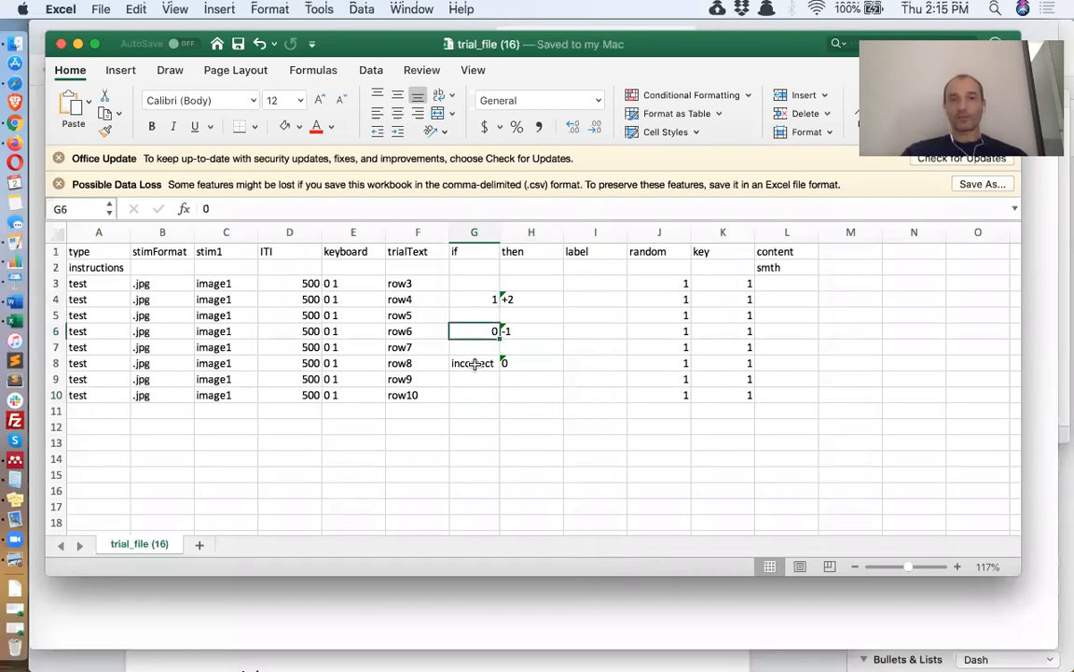
click(476, 364)
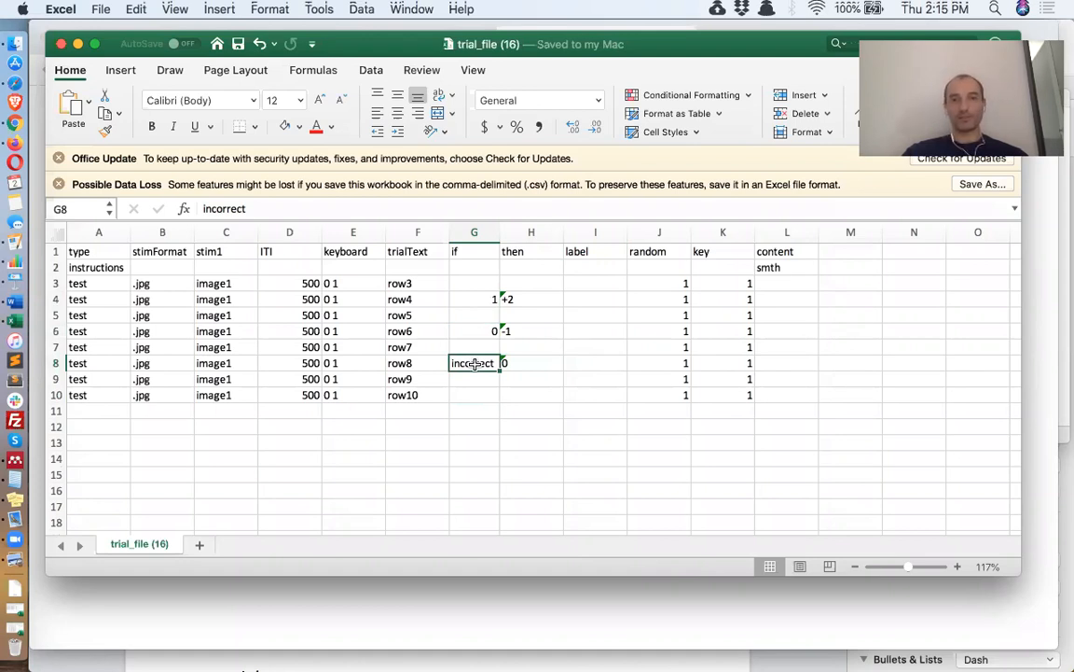
drag(747, 283, 741, 390)
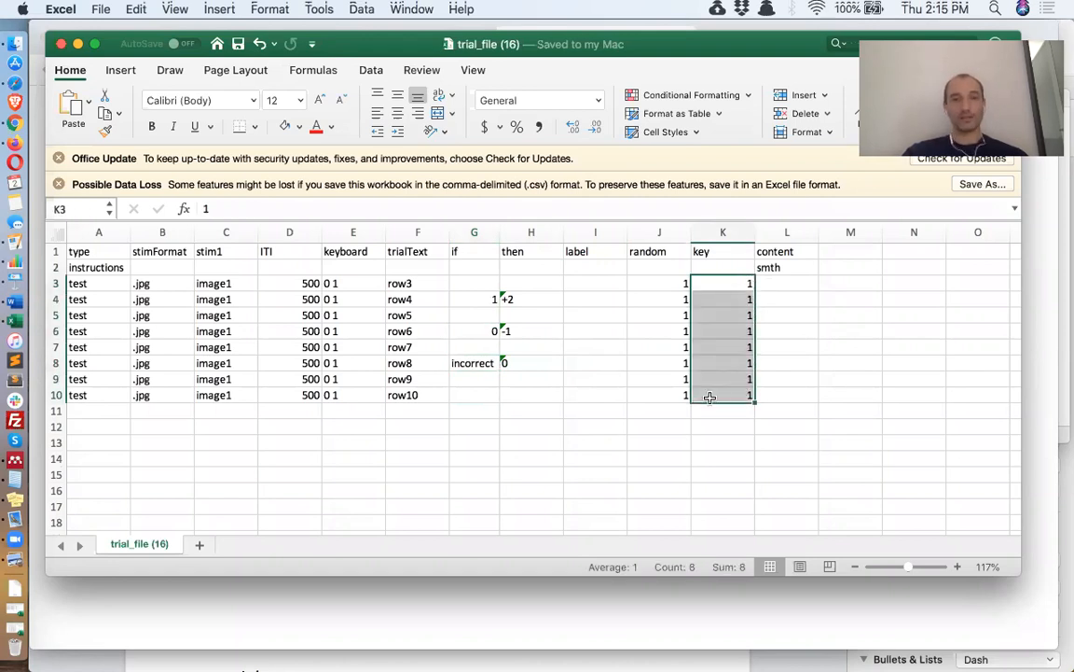
click(480, 362)
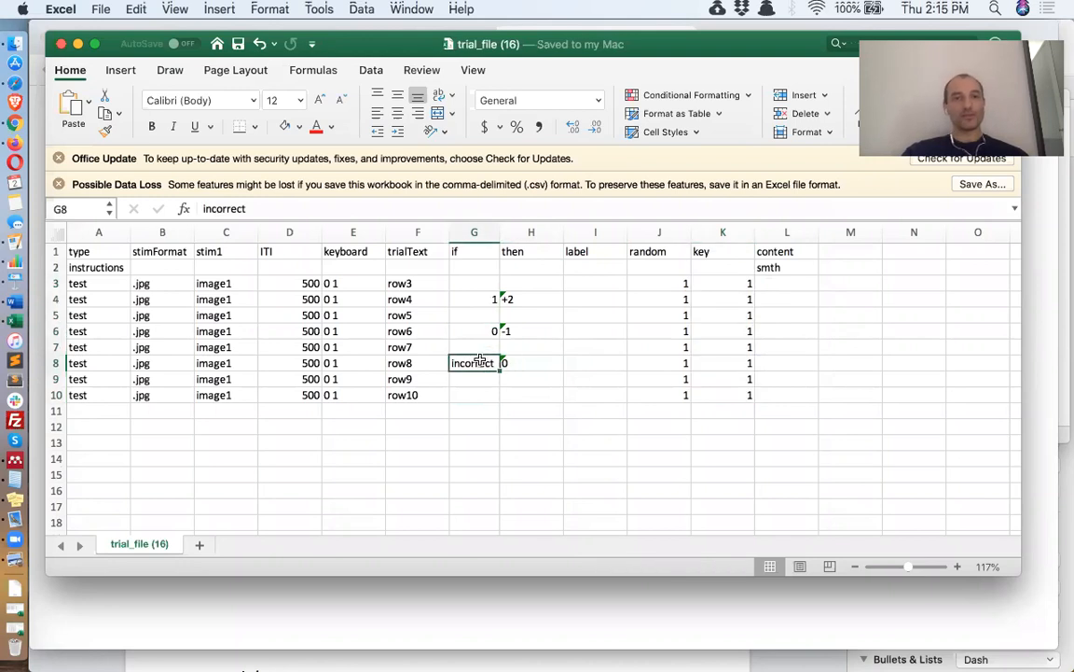
click(485, 299)
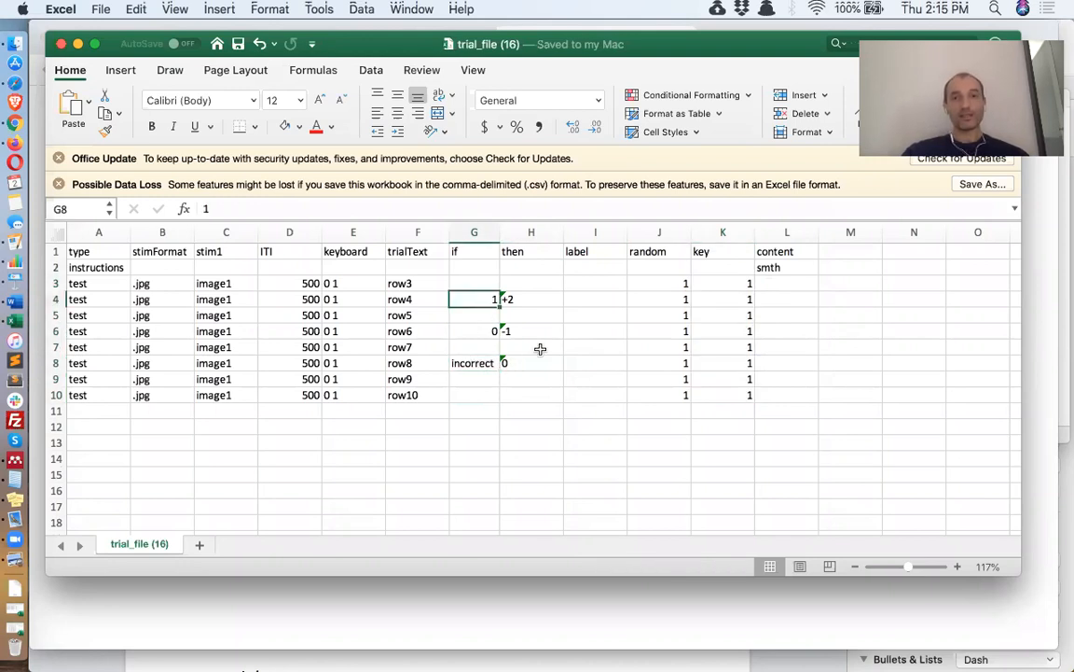
Clear the random values of all test trials and set row 4's if condition to RT < 500.
drag(659, 283, 659, 411)
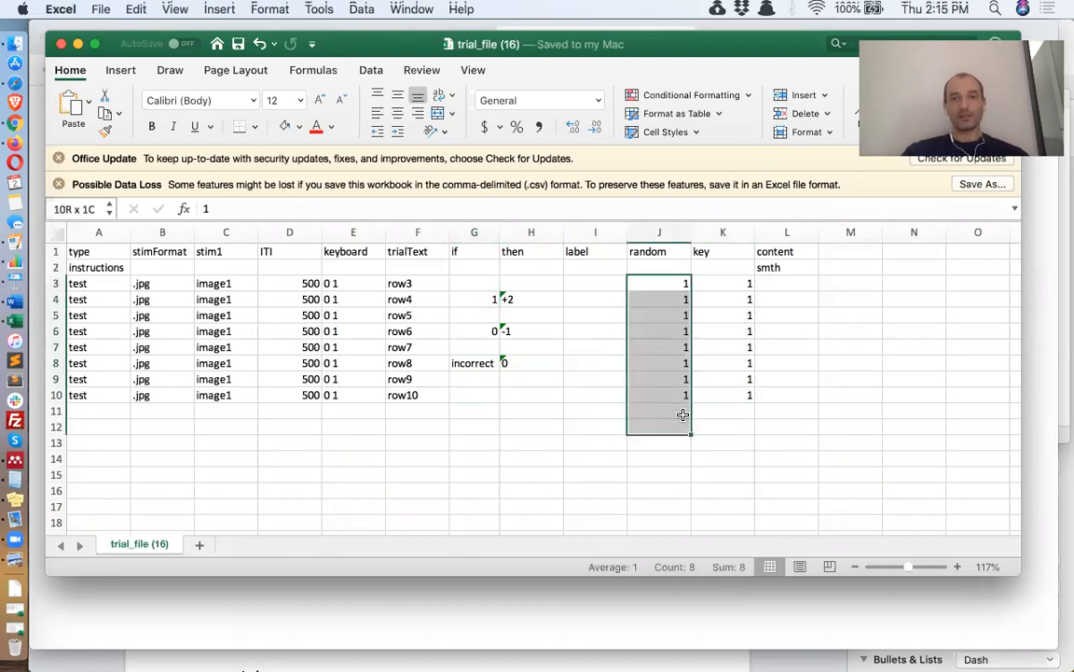
key(Delete)
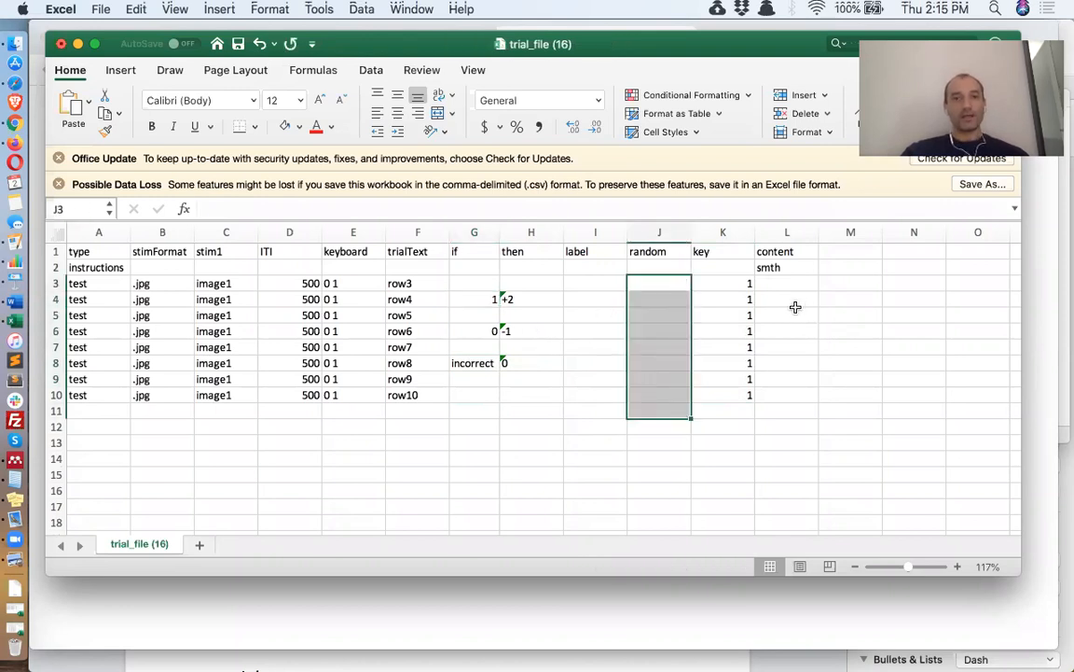
click(477, 298)
text(RT)
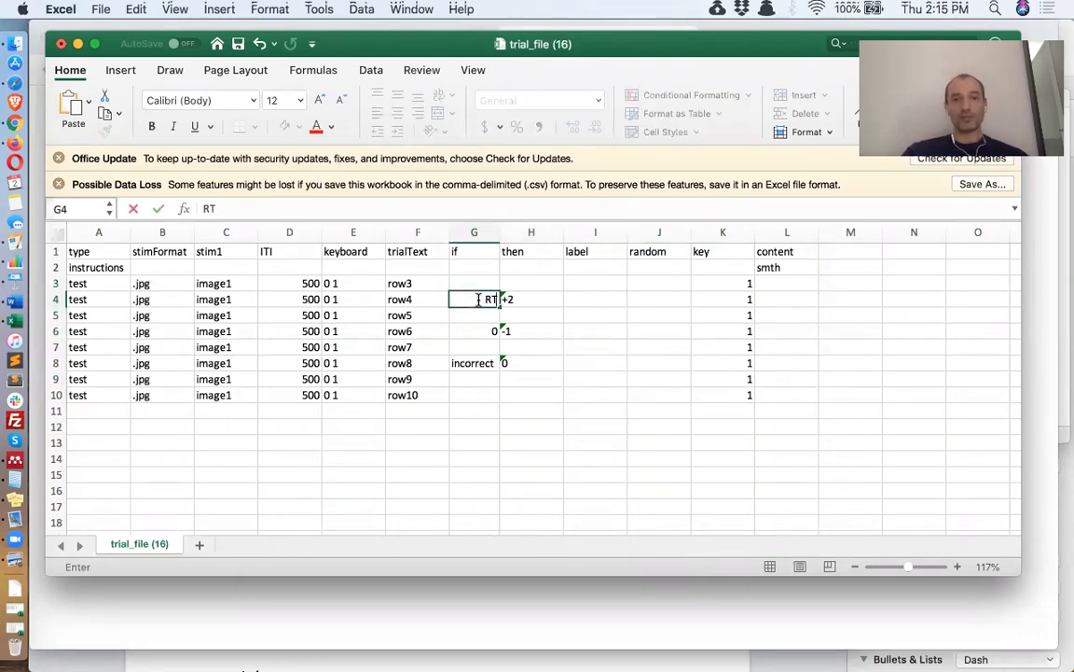
text( < 500)
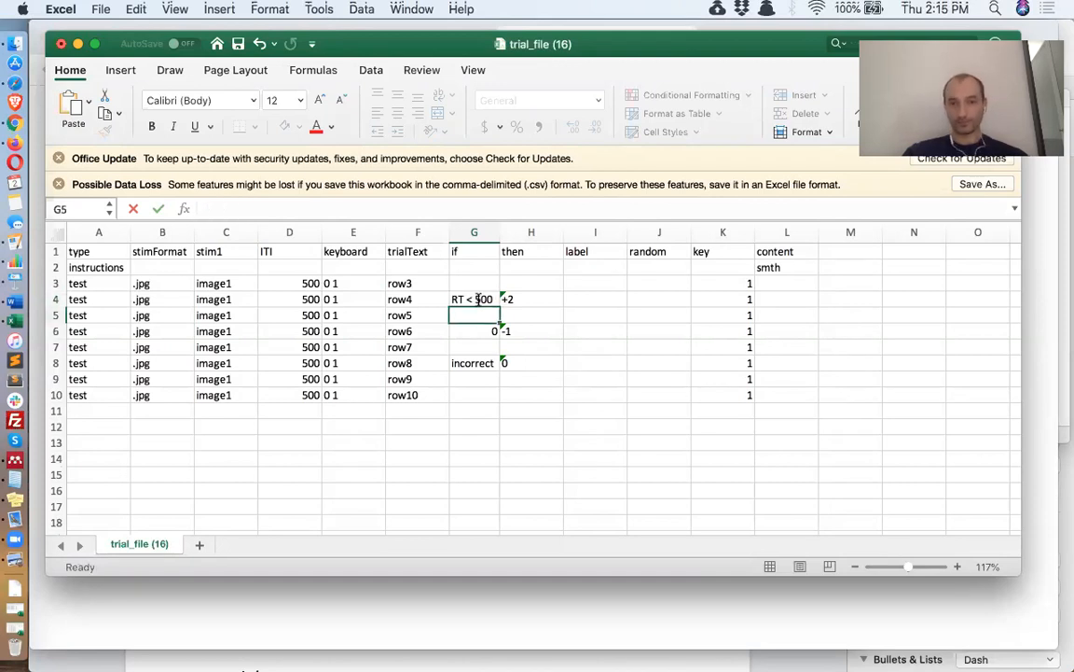
key(Return)
Clear the then values in rows 4 to 9 and the if conditions in rows 6 to 8.
drag(549, 299, 547, 377)
key(Delete)
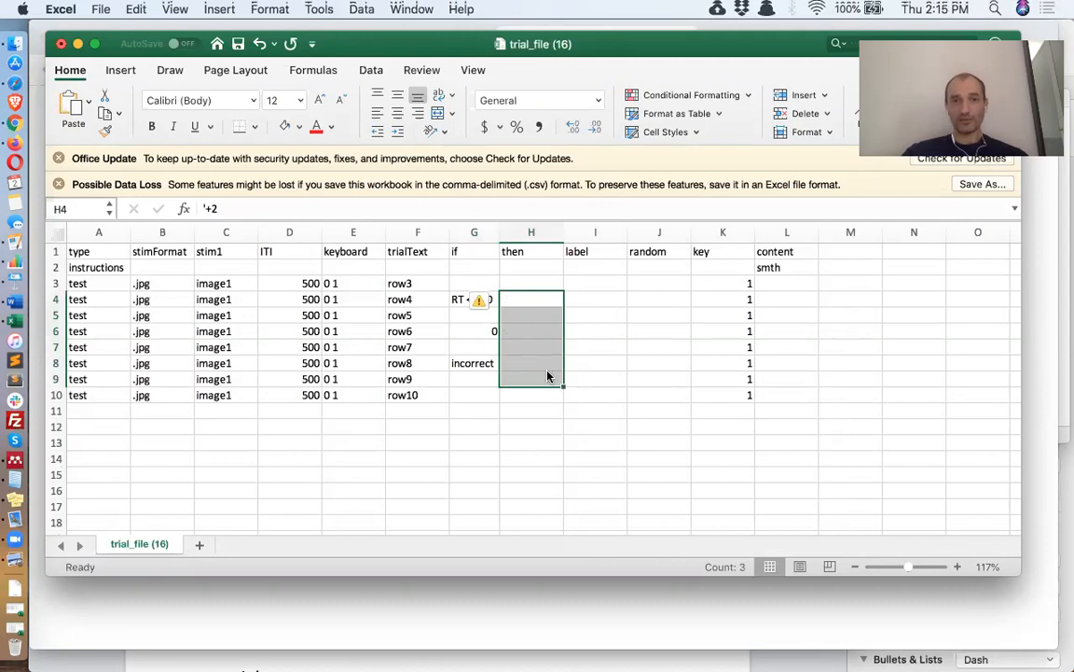
drag(463, 329, 495, 368)
key(Delete)
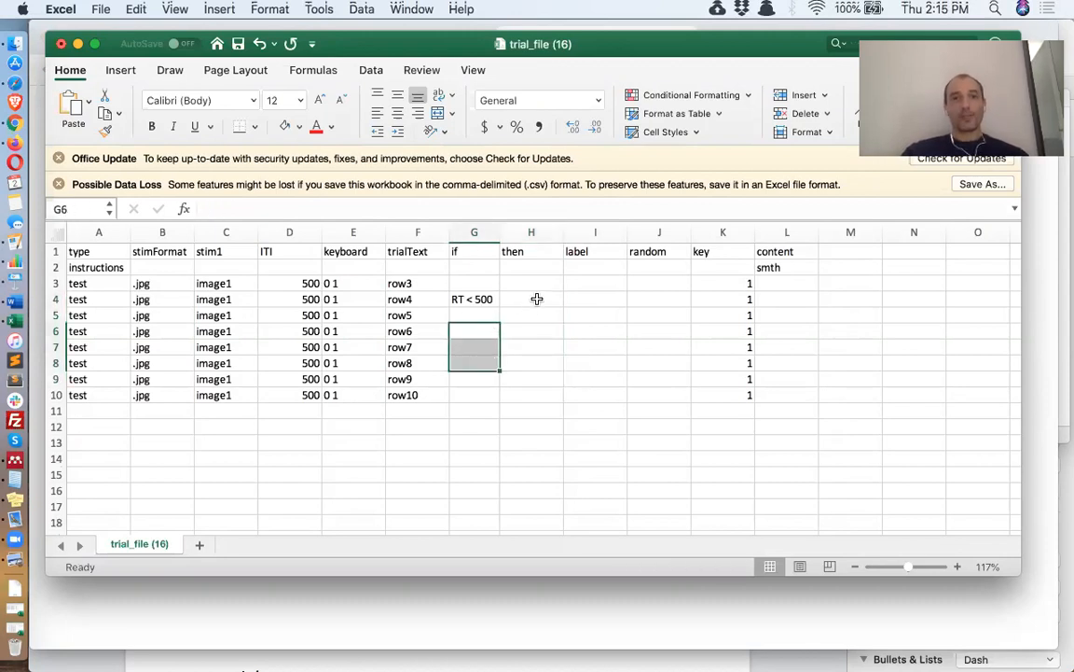
Set row 4's then value to 0, entered as text.
click(538, 298)
text('0)
key(Return)
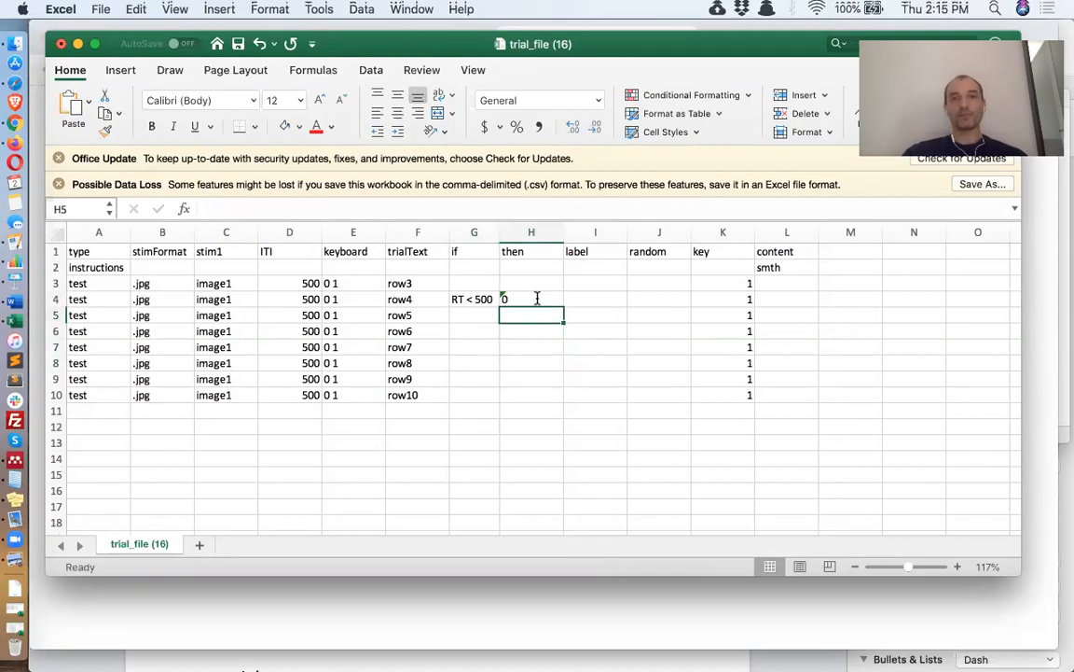
Set row 6's if condition to correct & RT > 1000.
click(485, 331)
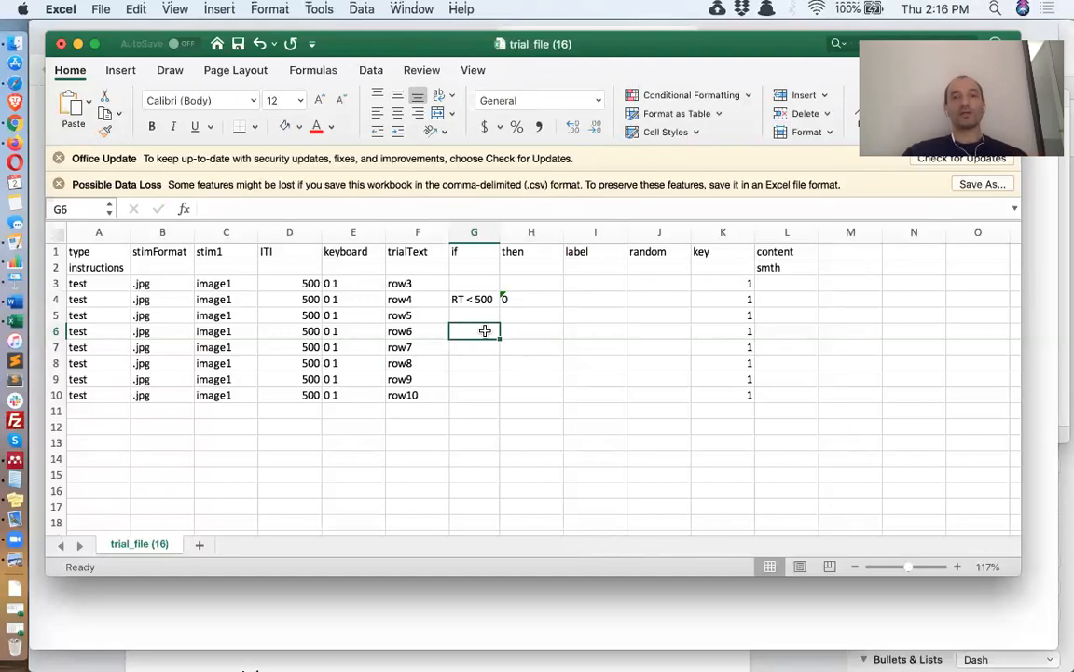
text(correct)
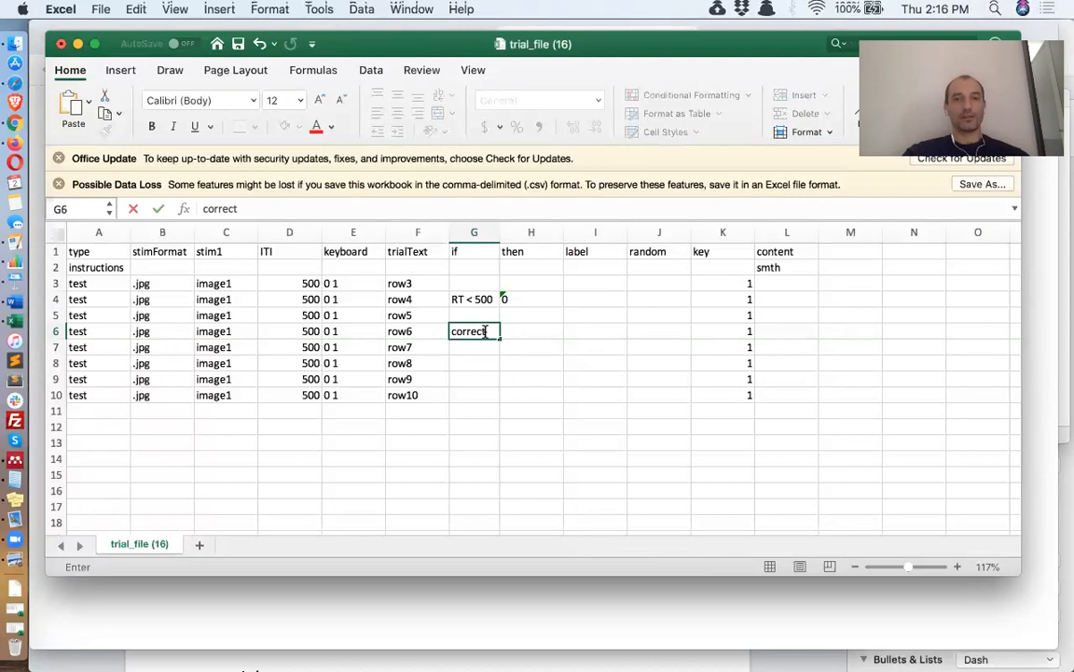
text( & RT <)
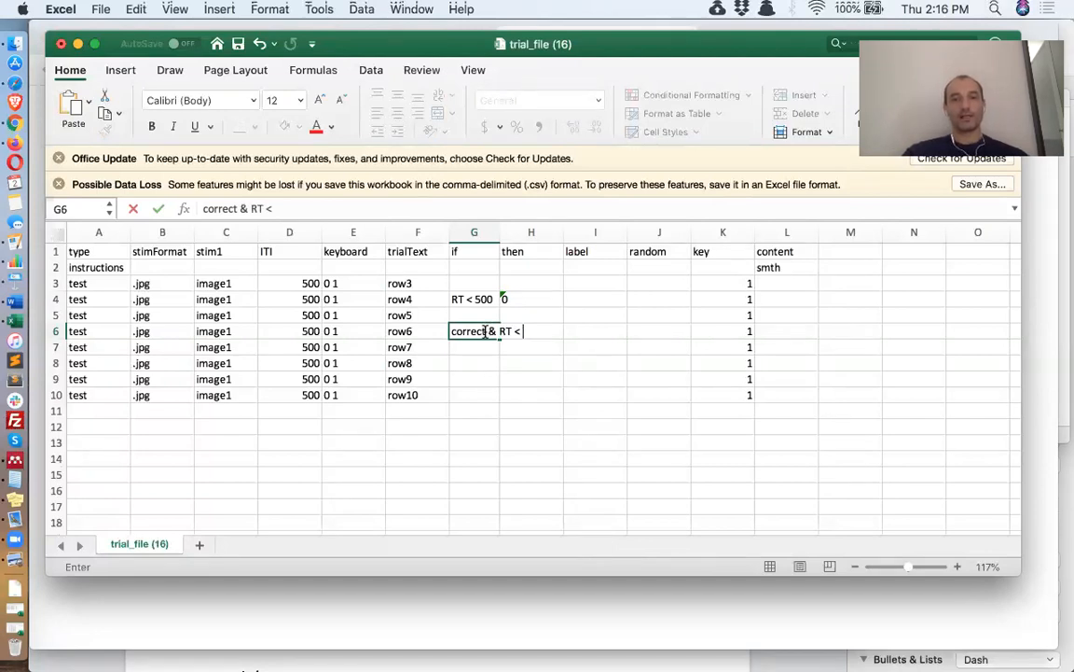
key(BackSpace)
text(> 1000)
key(Return)
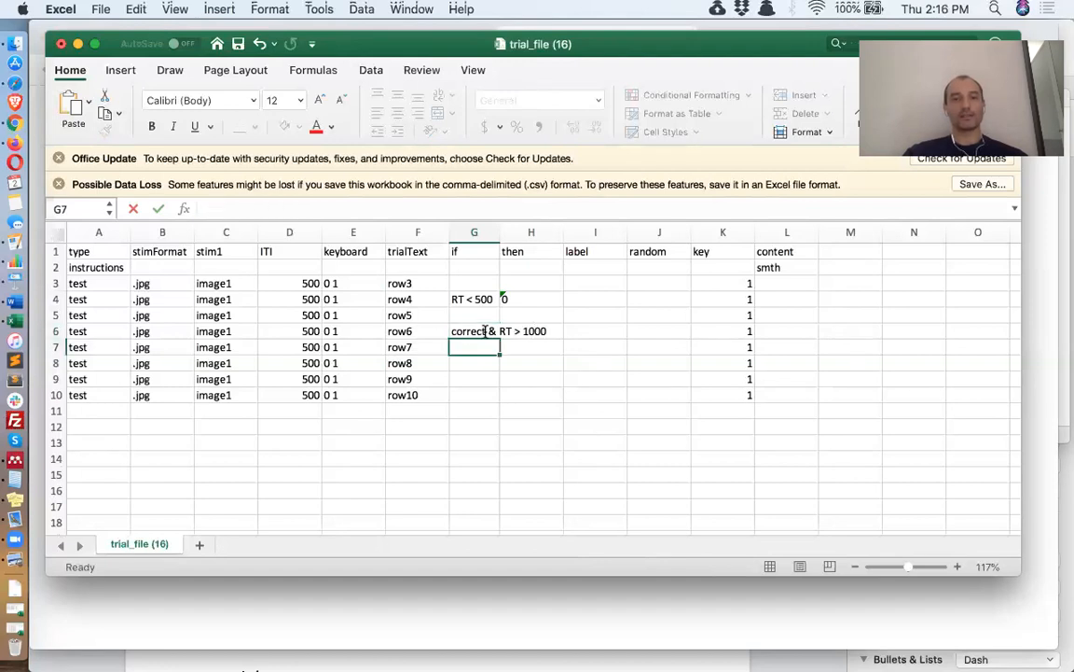
Widen the if column to fit its contents and set row 6's then value to here;end.
click(556, 329)
drag(499, 231, 557, 231)
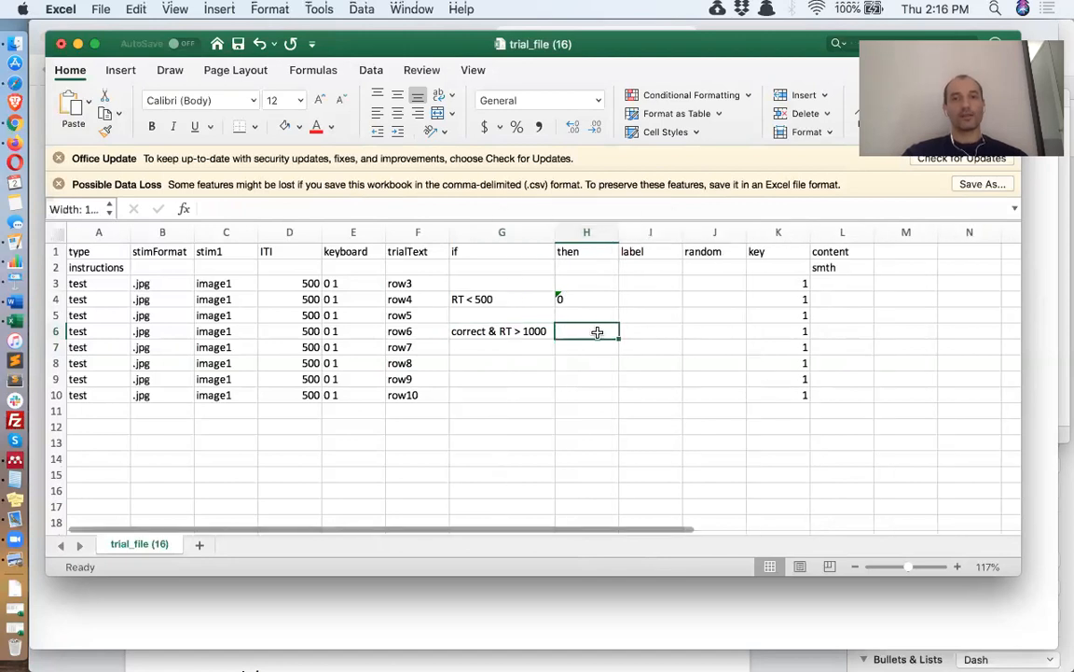
double_click(598, 331)
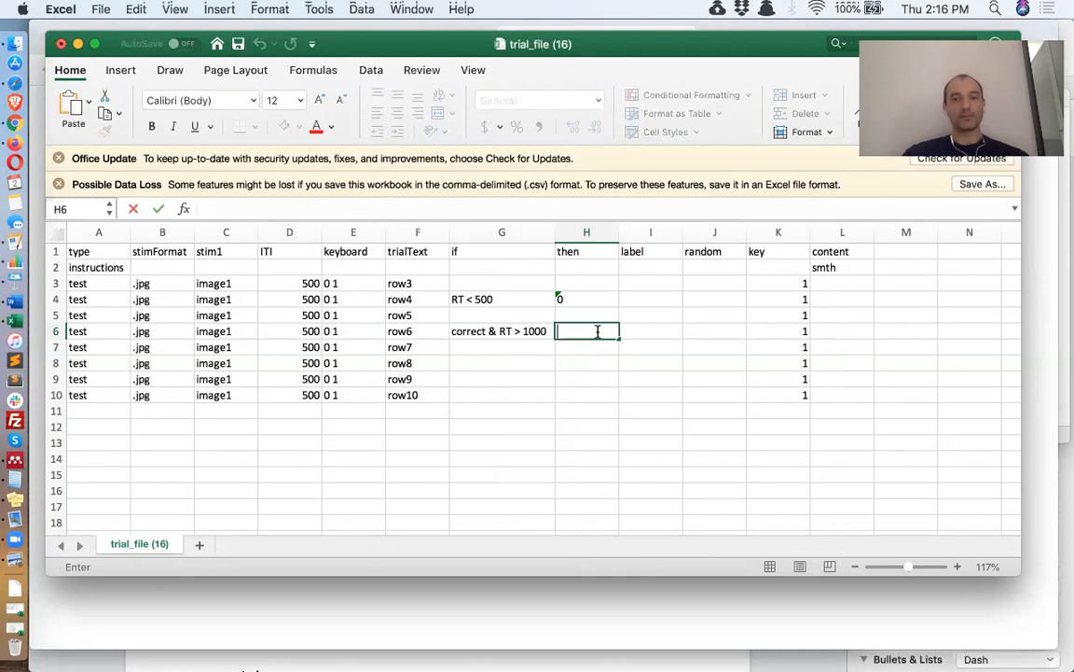
text(here;end)
key(Return)
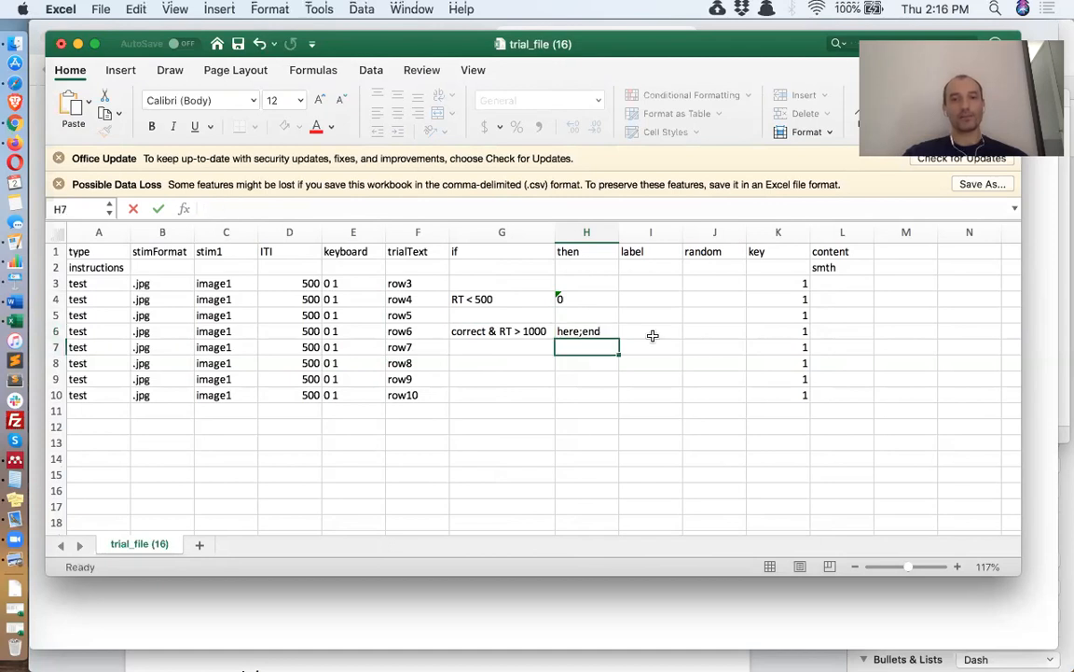
Label the row 8 trial as here.
click(652, 333)
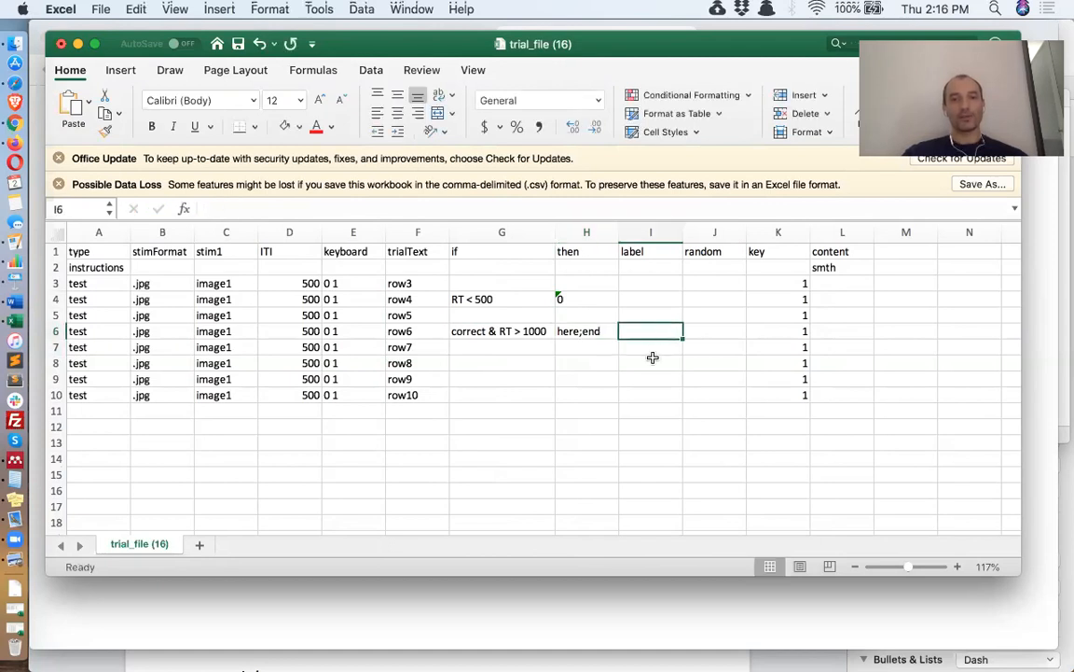
click(653, 360)
text(here)
key(Return)
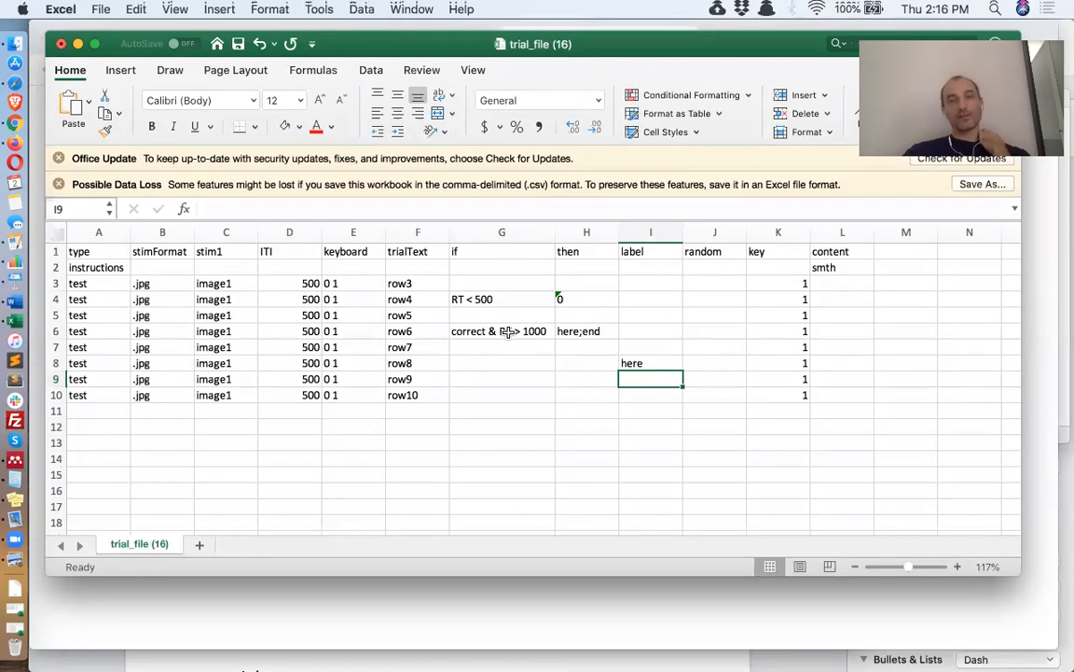
click(631, 362)
click(431, 363)
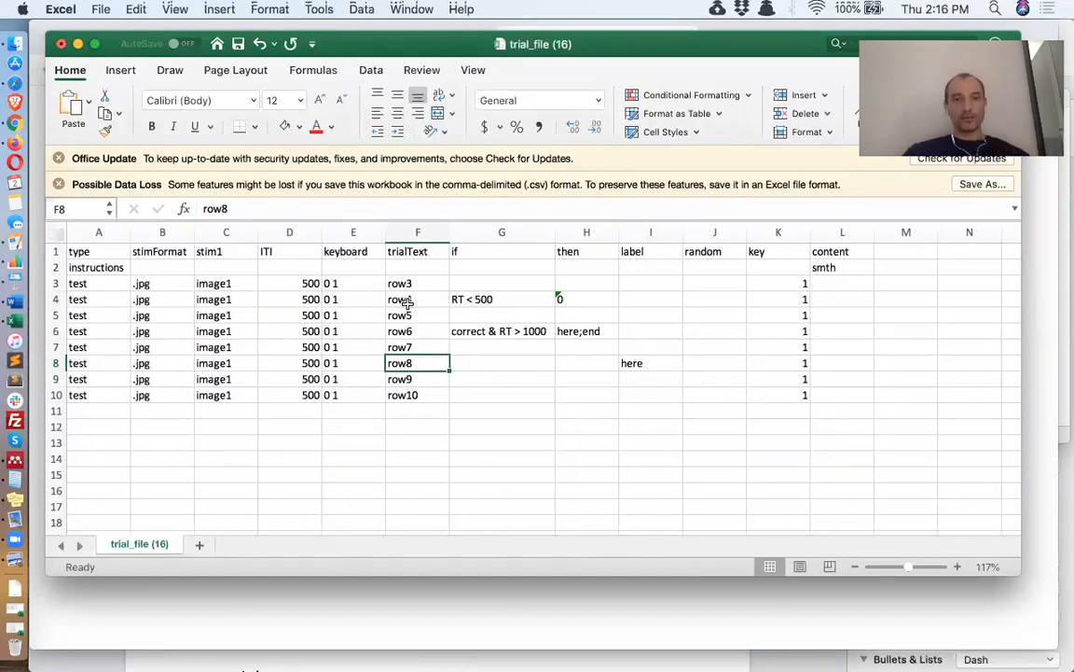
click(496, 302)
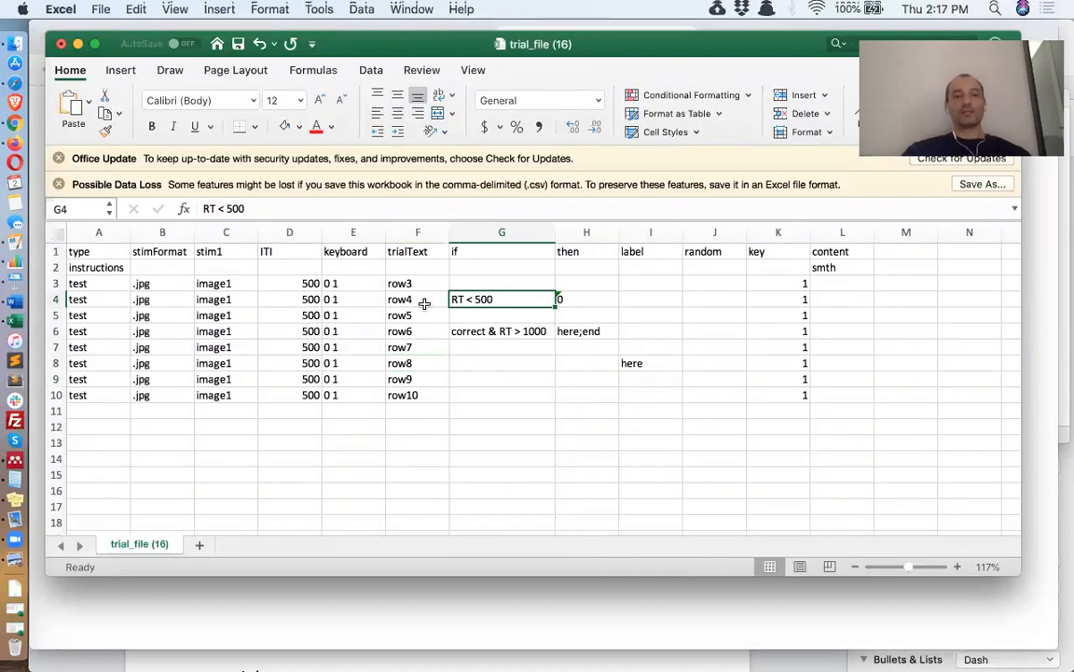
Save the trial file, switch to Chrome and upload trial_file (16).csv to the Testable project's trial files.
key(super+s)
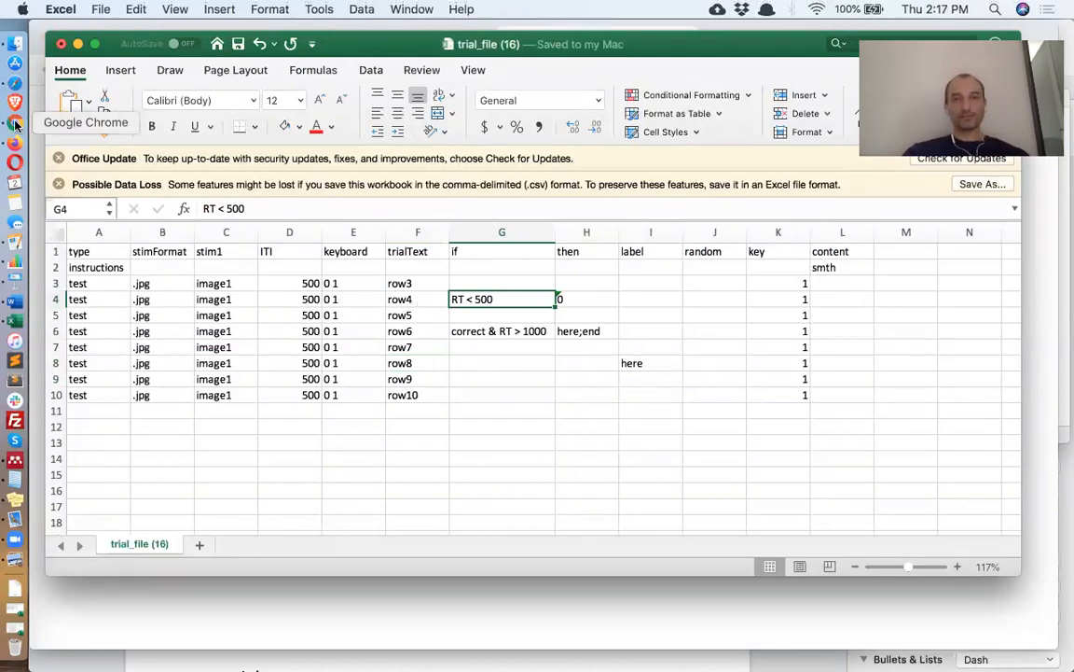
click(15, 123)
click(378, 41)
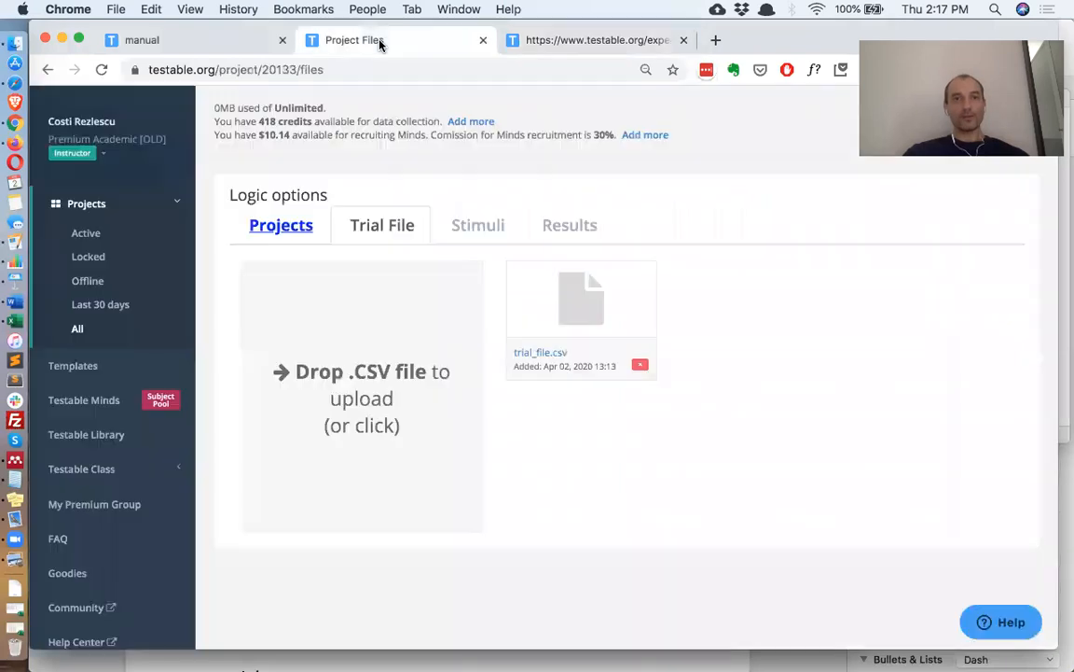
click(13, 586)
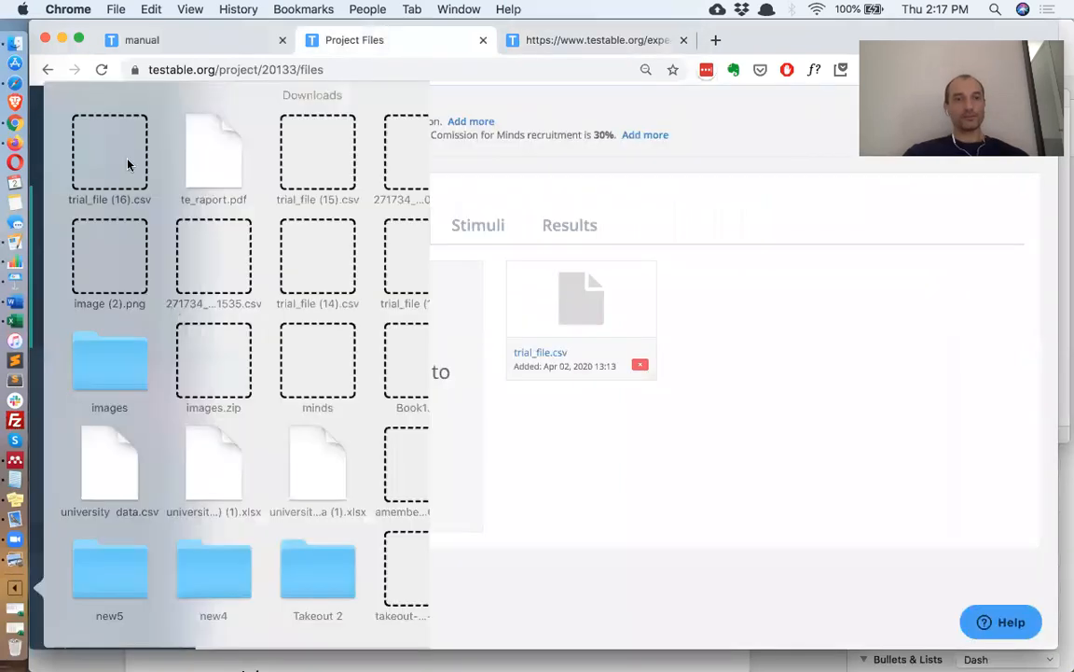
drag(113, 141, 373, 373)
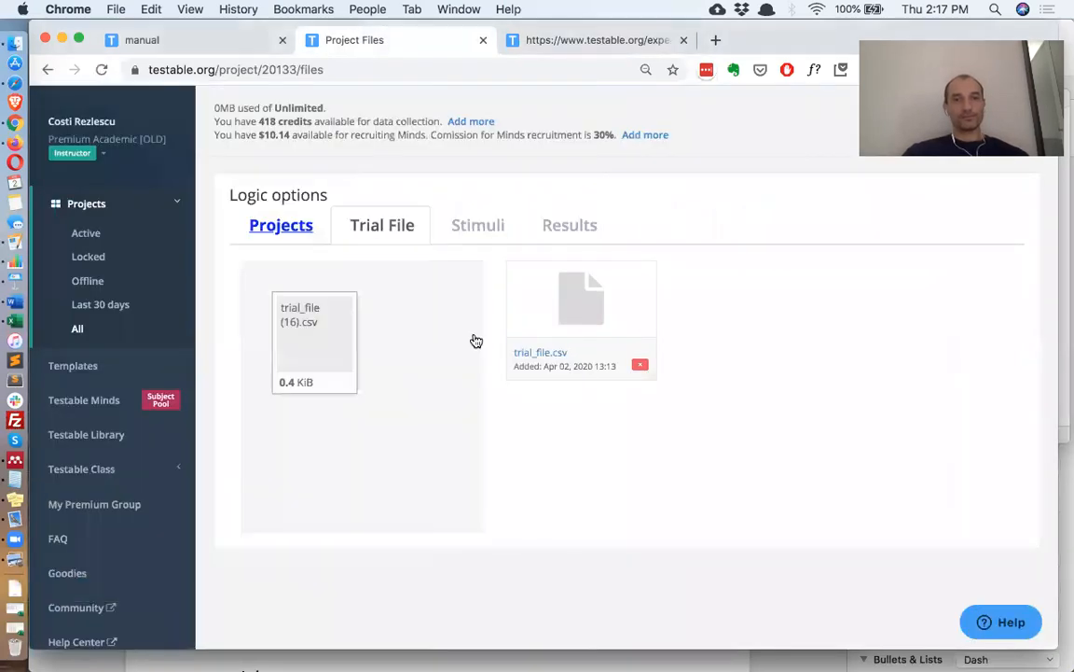
Reload the experiment and run through its trials to test the row 4 and row 6 conditions, checking against the spreadsheet.
click(602, 43)
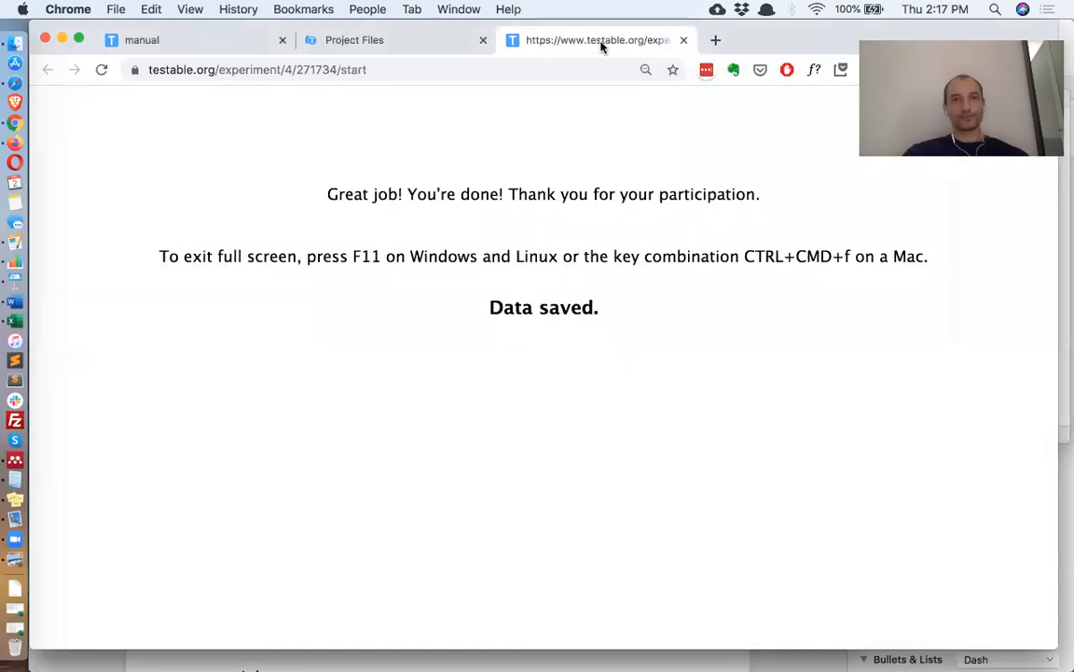
click(102, 71)
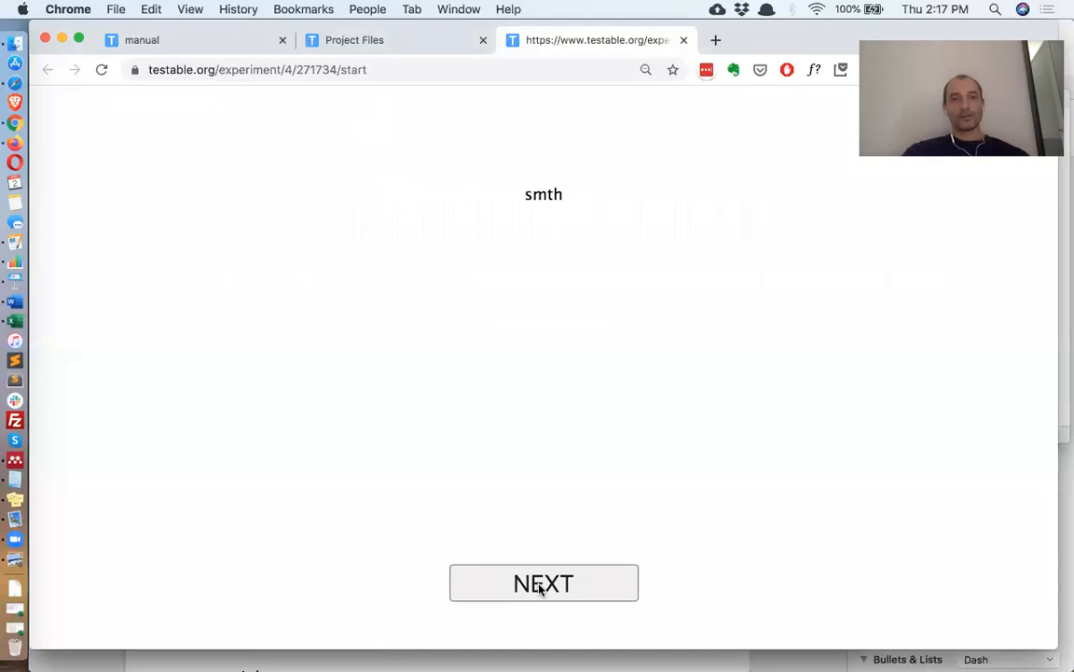
click(540, 587)
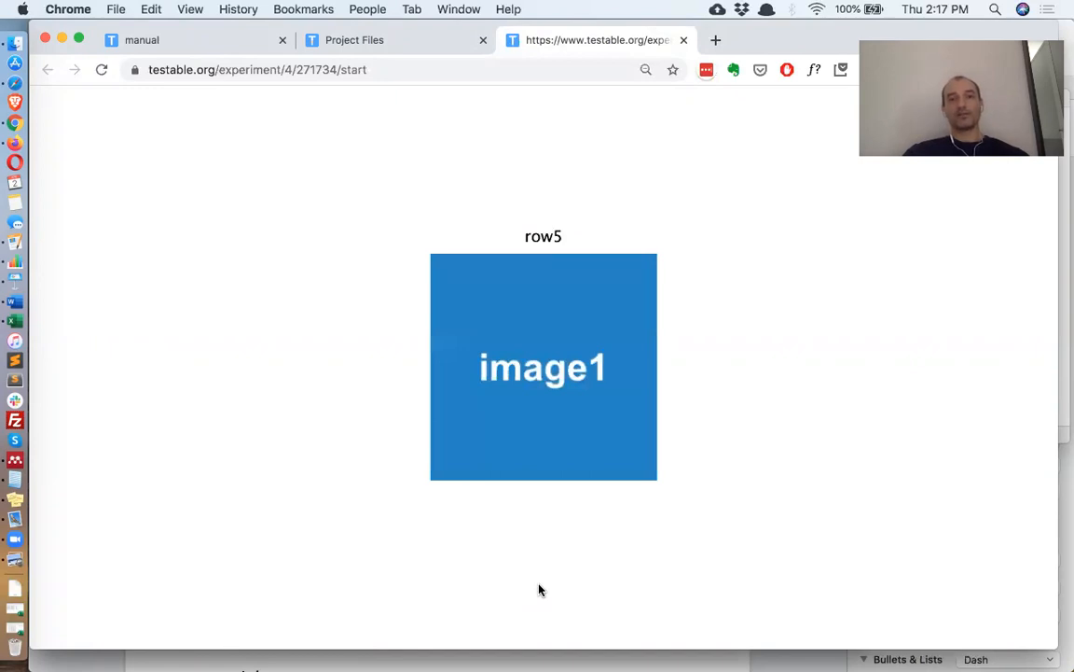
key(super+Tab)
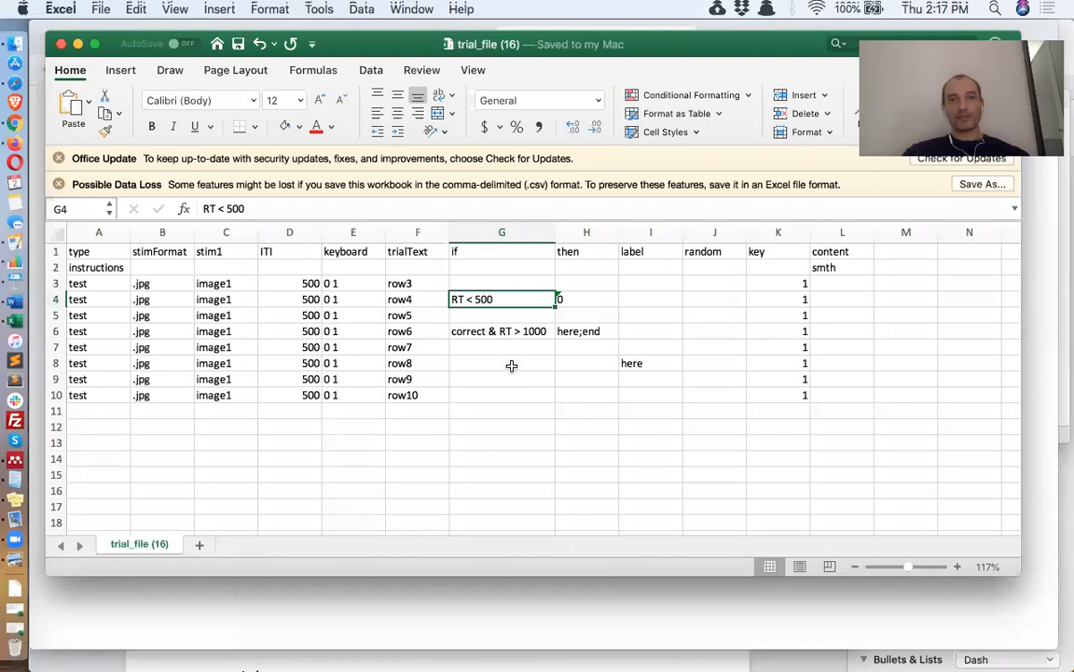
key(super+Tab)
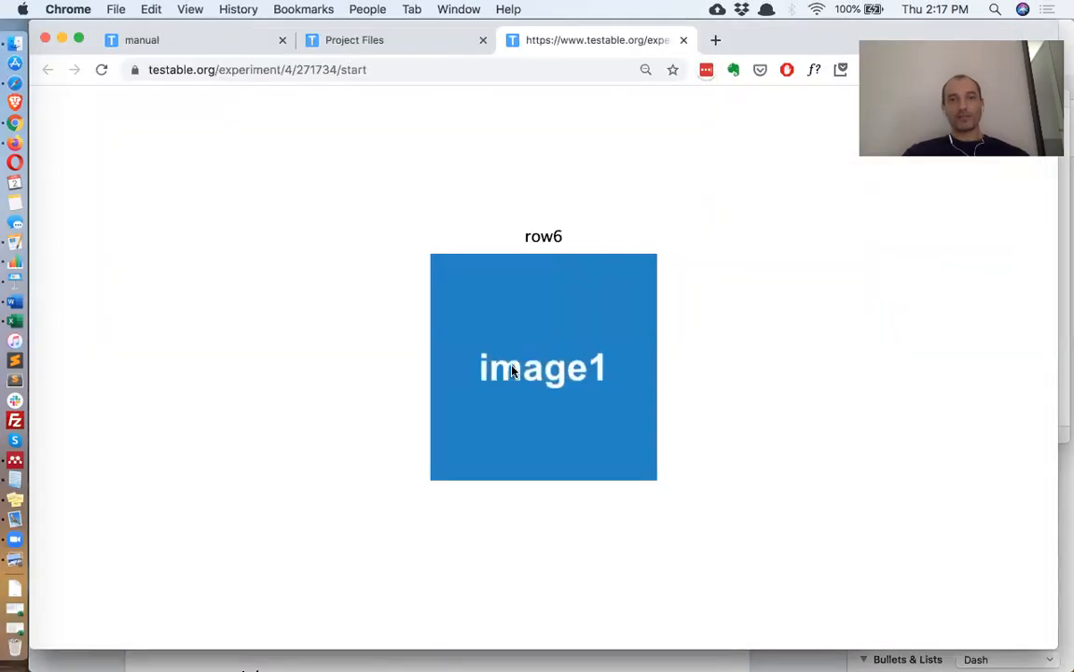
key(space)
Return to Excel, copy row 6's if condition to row 7 and change it to correct | RT > 1000.
key(super+Tab)
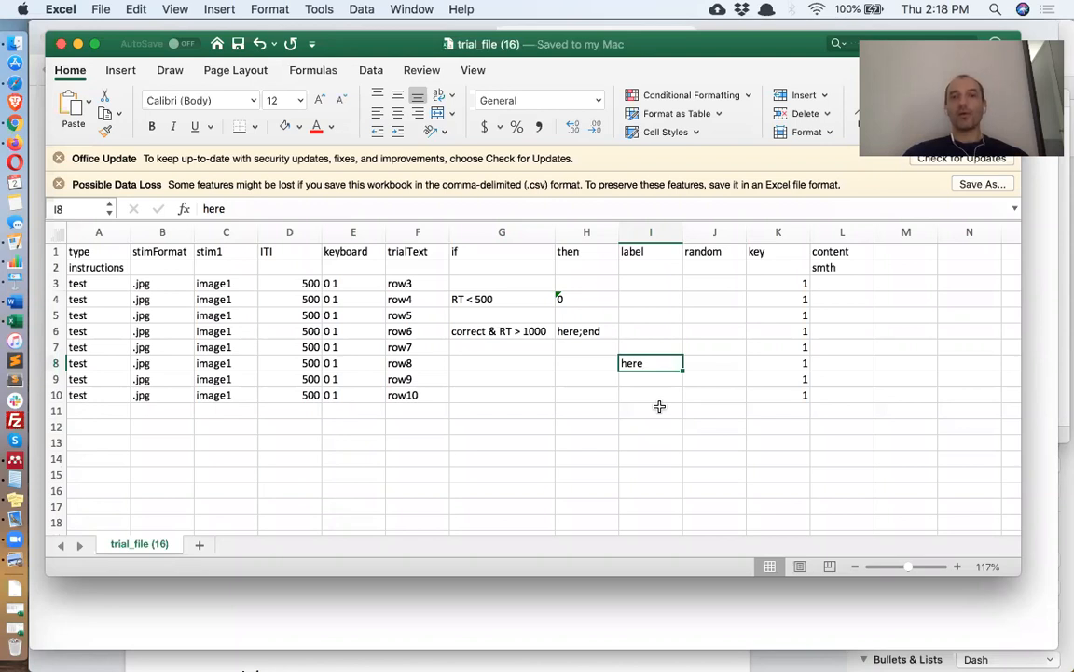
click(499, 334)
key(super+c)
click(500, 350)
key(super+v)
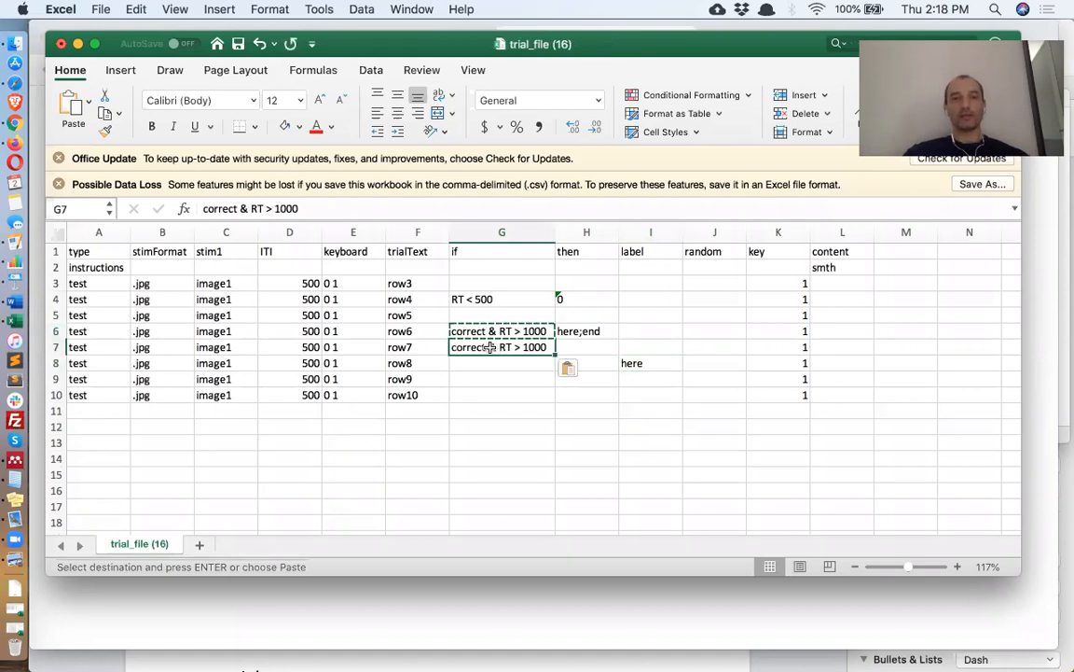
double_click(493, 348)
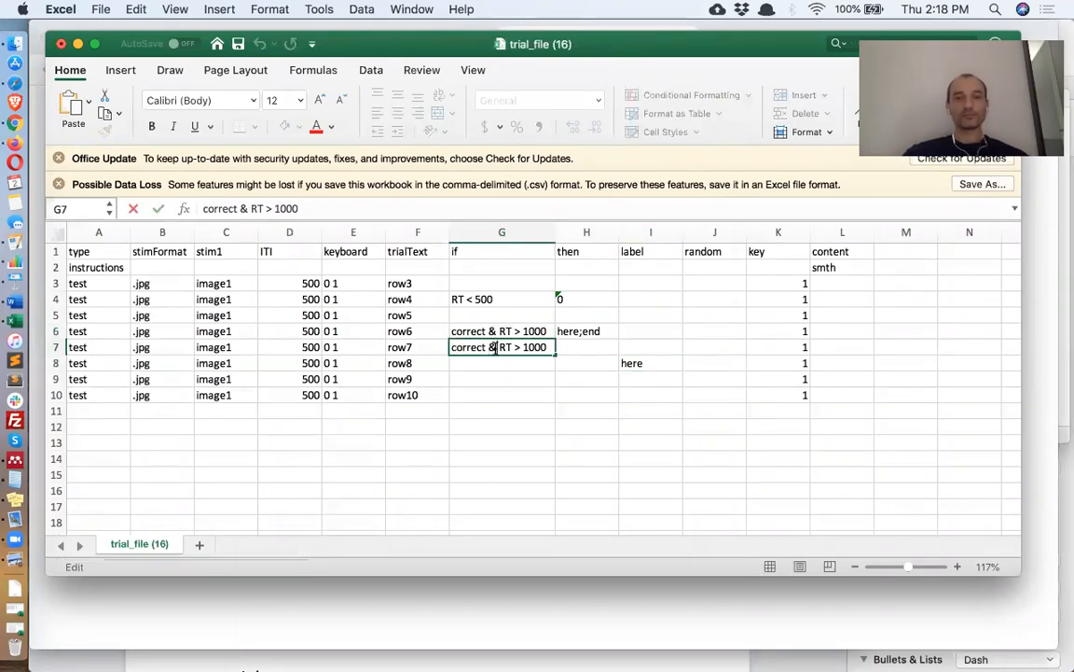
key(BackSpace)
text(|)
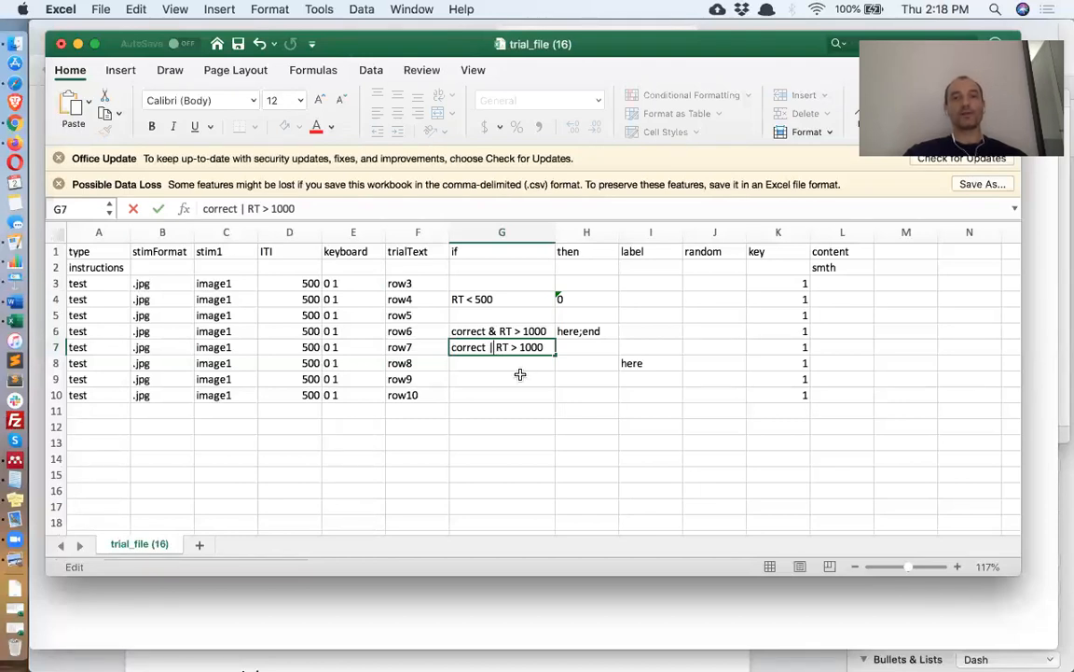
key(Return)
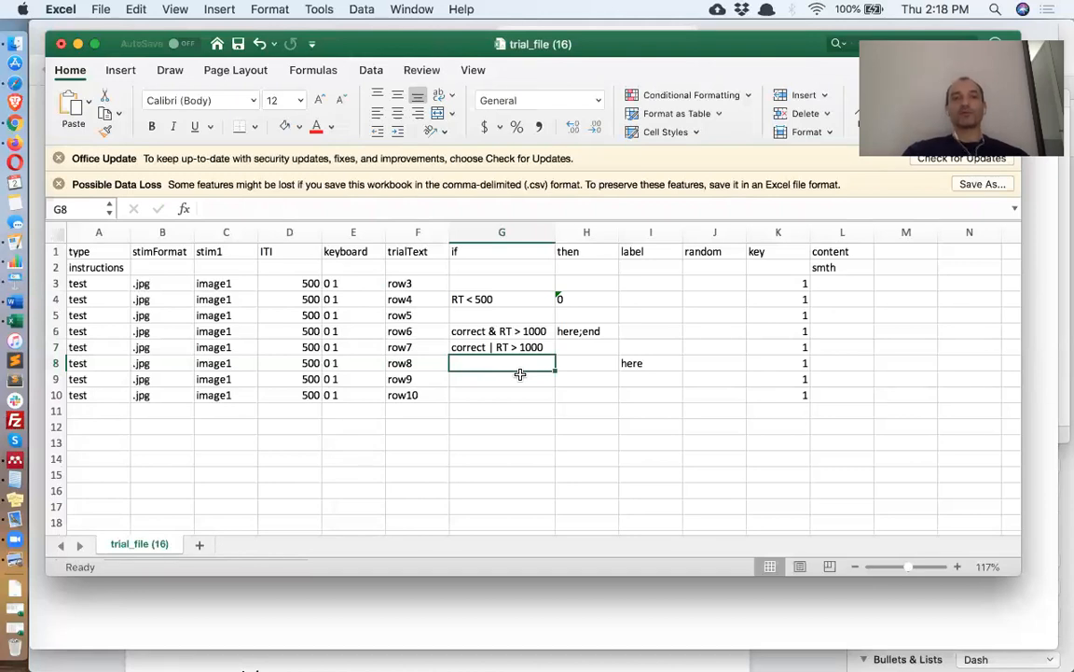
Clear the if, then and label values in rows 4 to 9.
drag(522, 296, 695, 382)
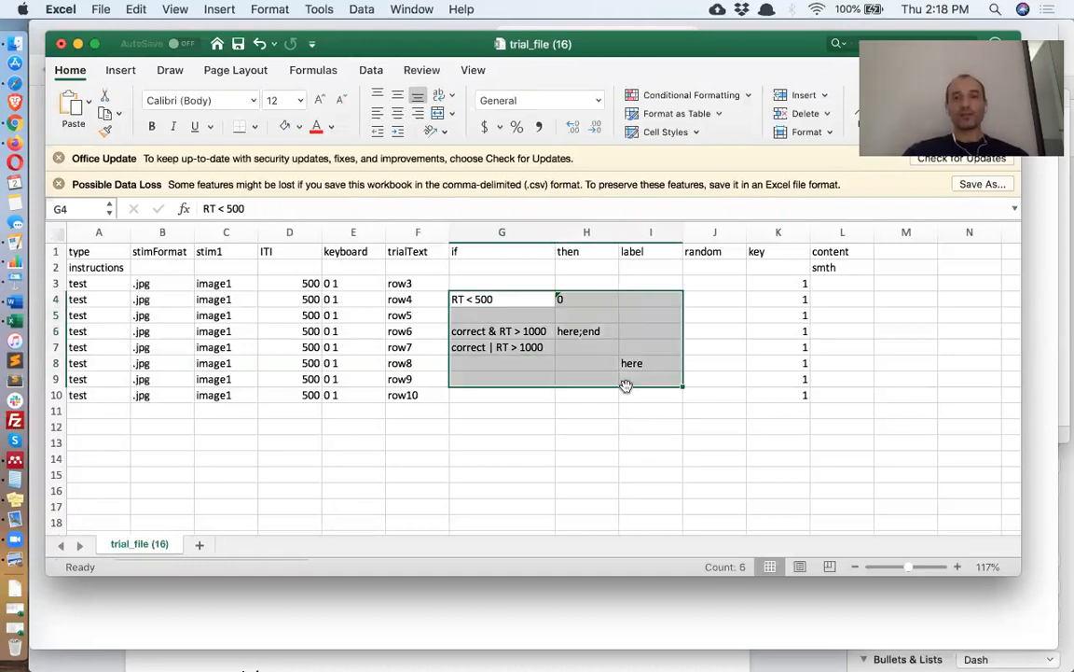
key(Delete)
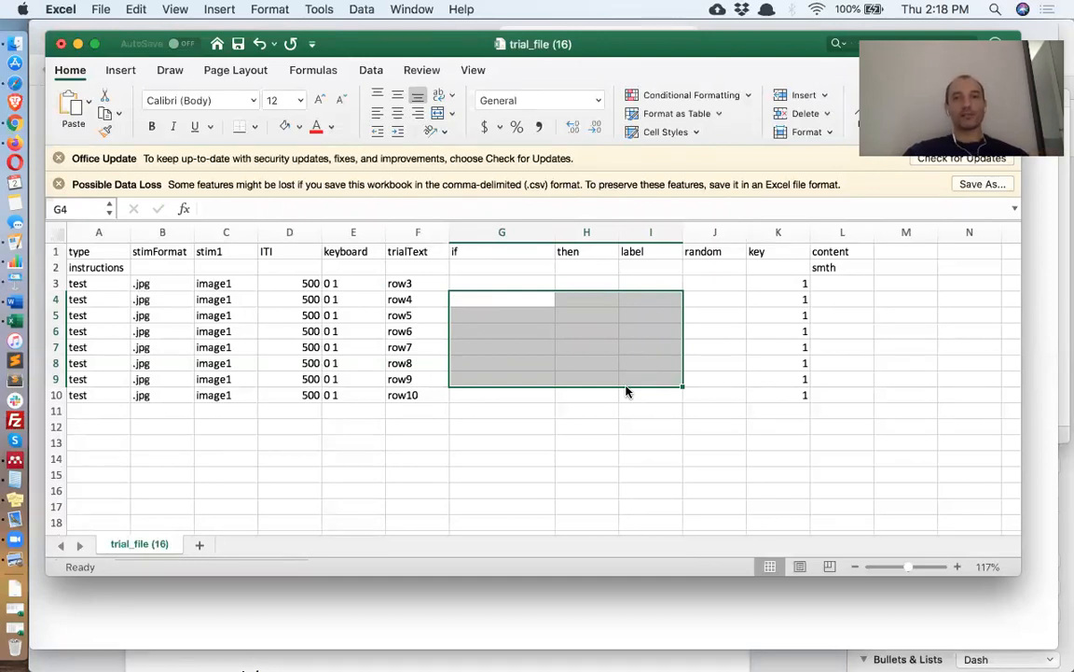
click(520, 298)
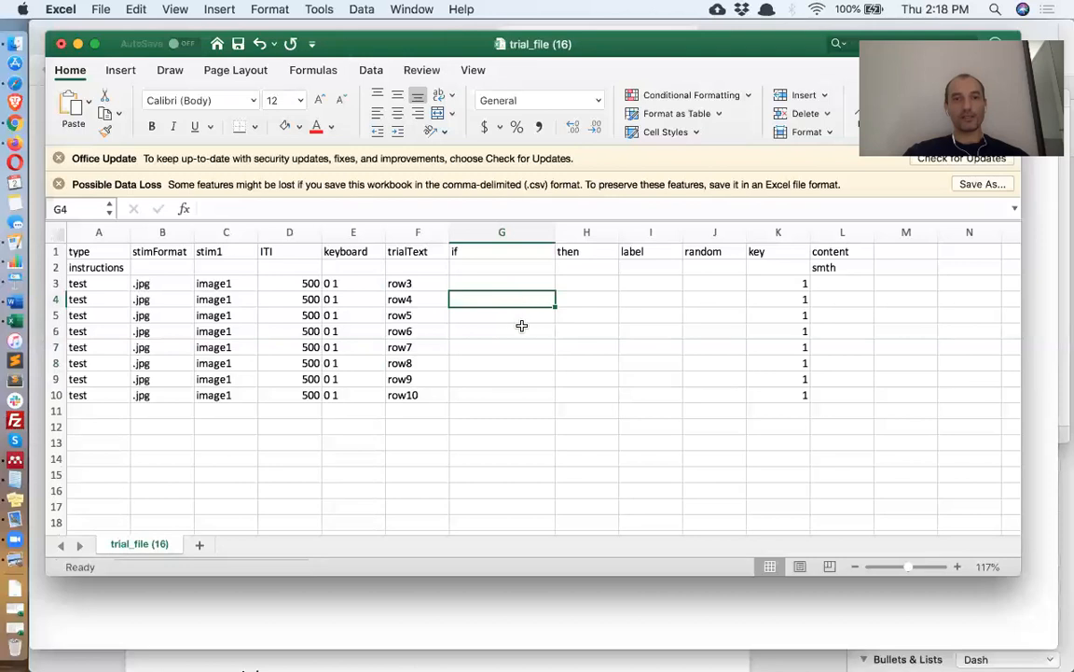
Set row 6's if condition to response.mean[-3_0] < 1.
click(522, 331)
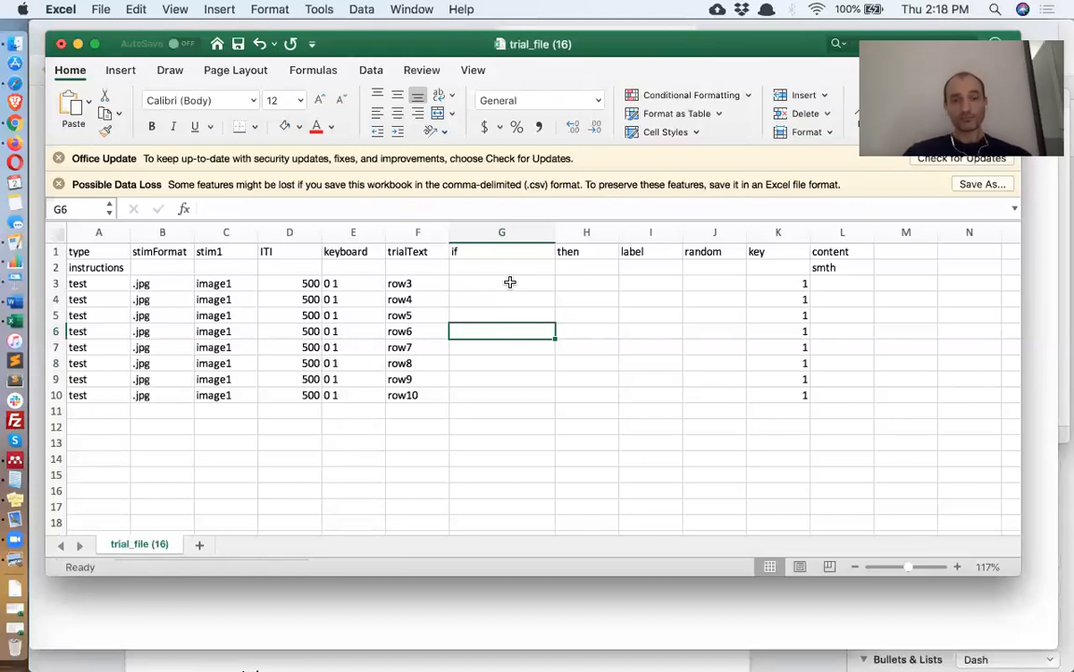
text(response)
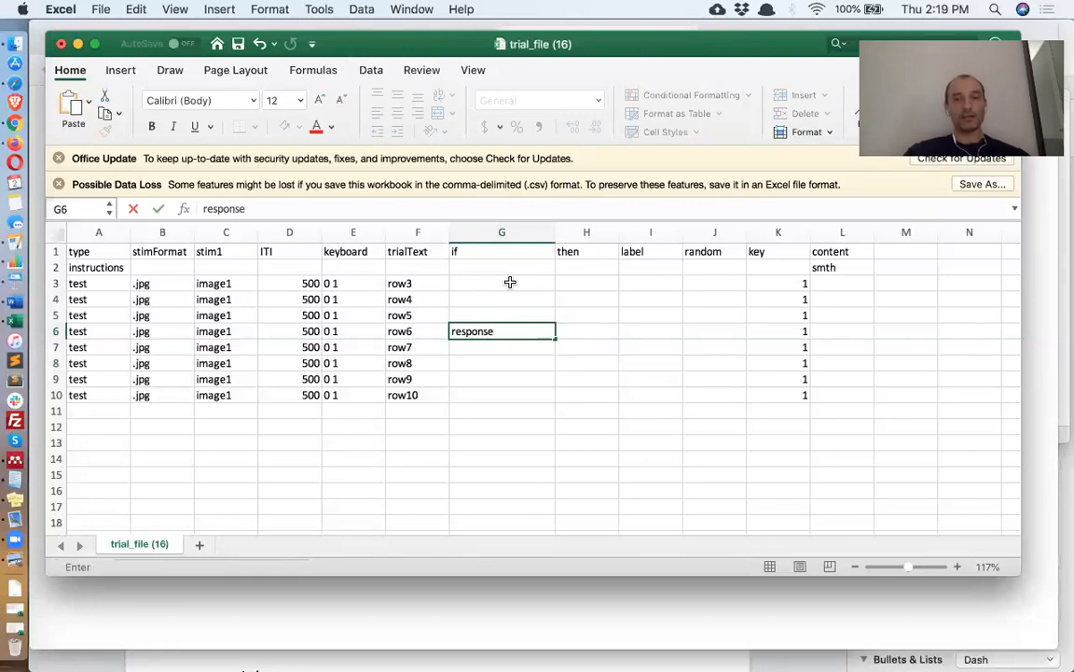
text(.me)
text(an()
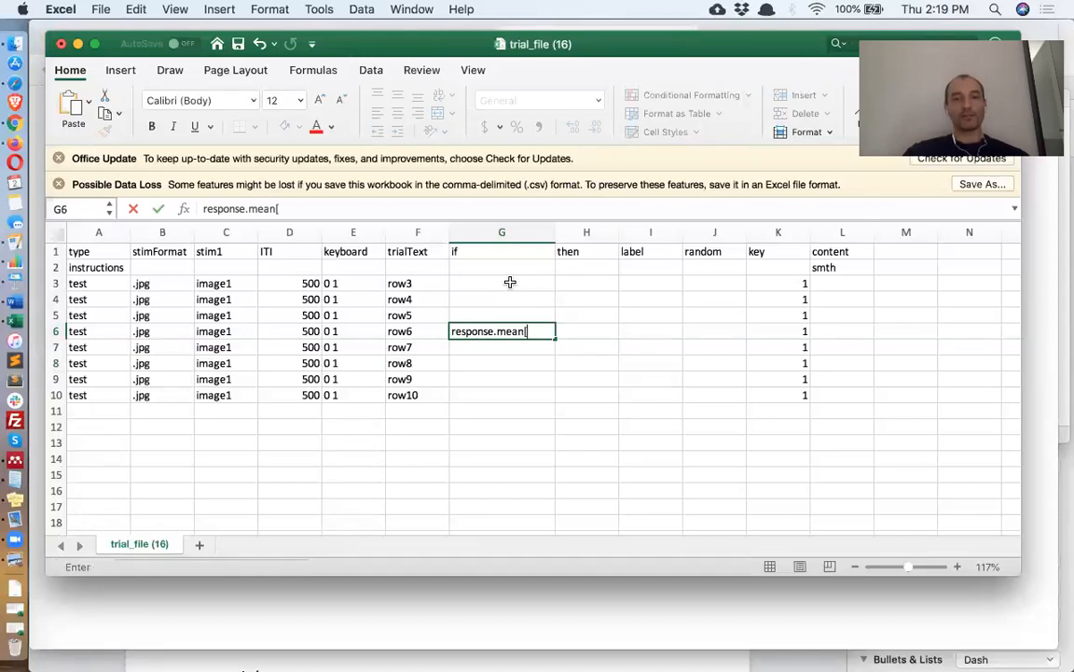
text(-3_0])
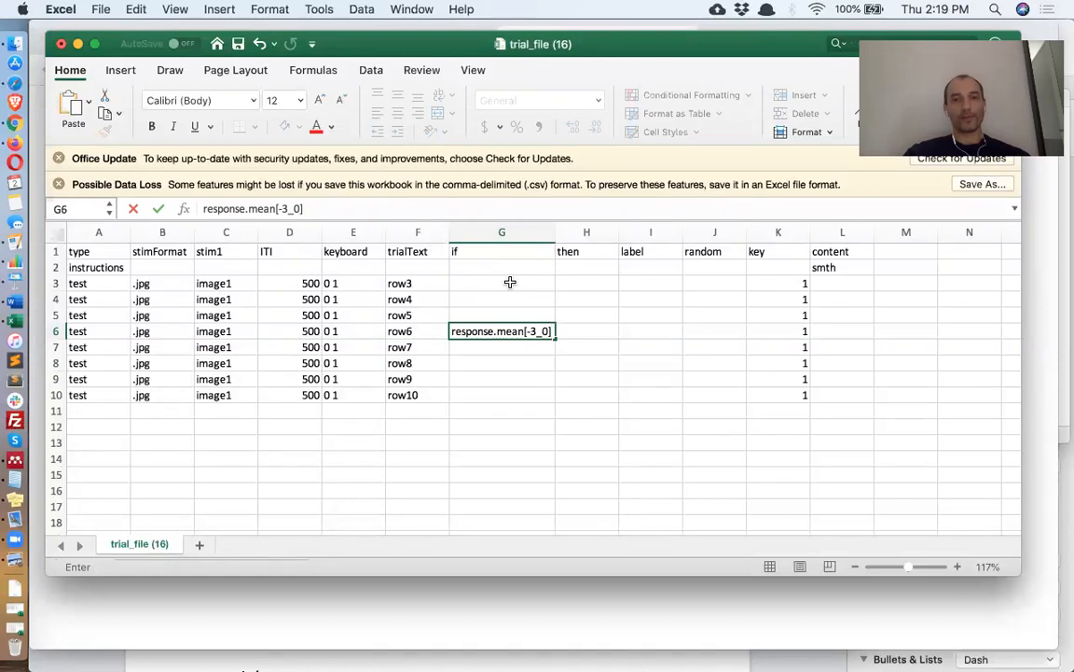
click(495, 209)
text(<)
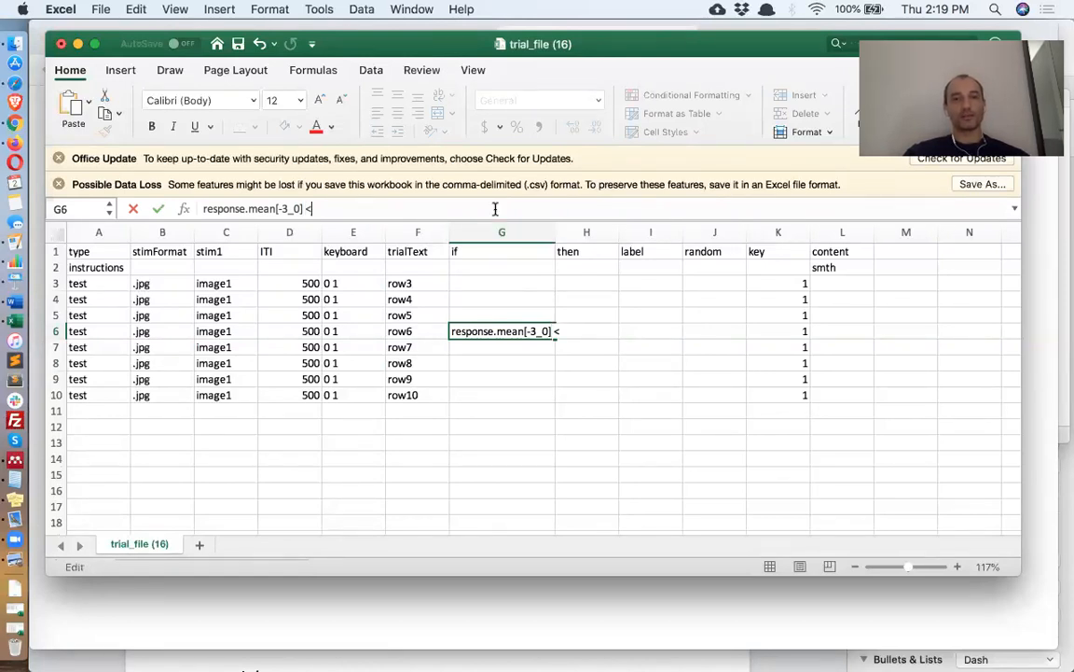
text( 1)
key(Return)
Widen the if column to fit the longer condition and set row 6's then value to end.
key(Up)
key(Right)
drag(555, 231, 575, 229)
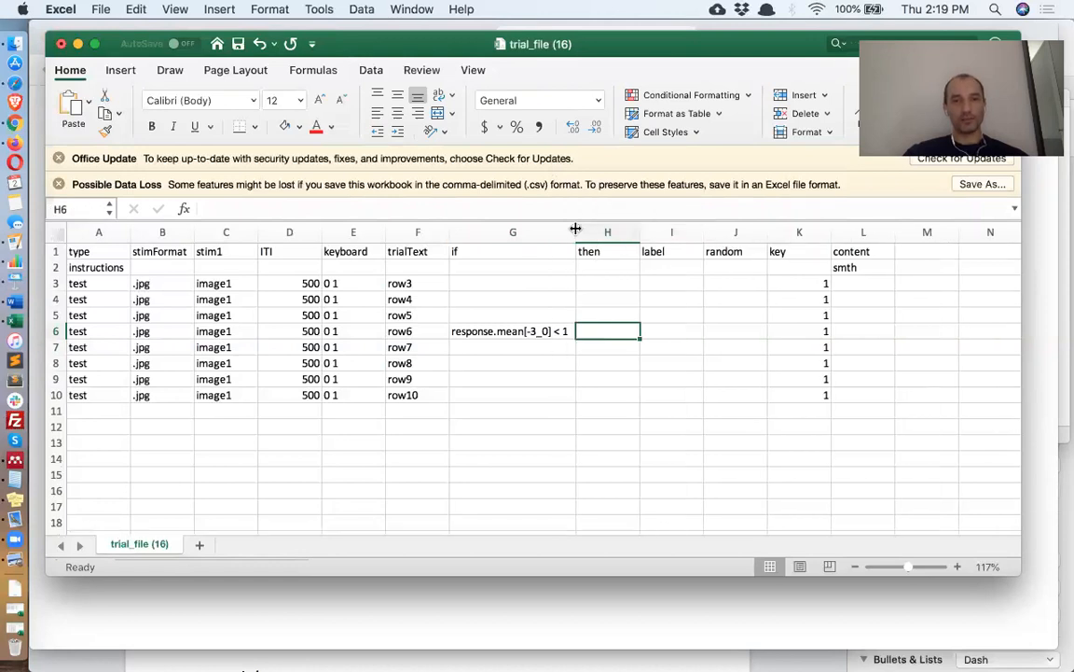
text(end)
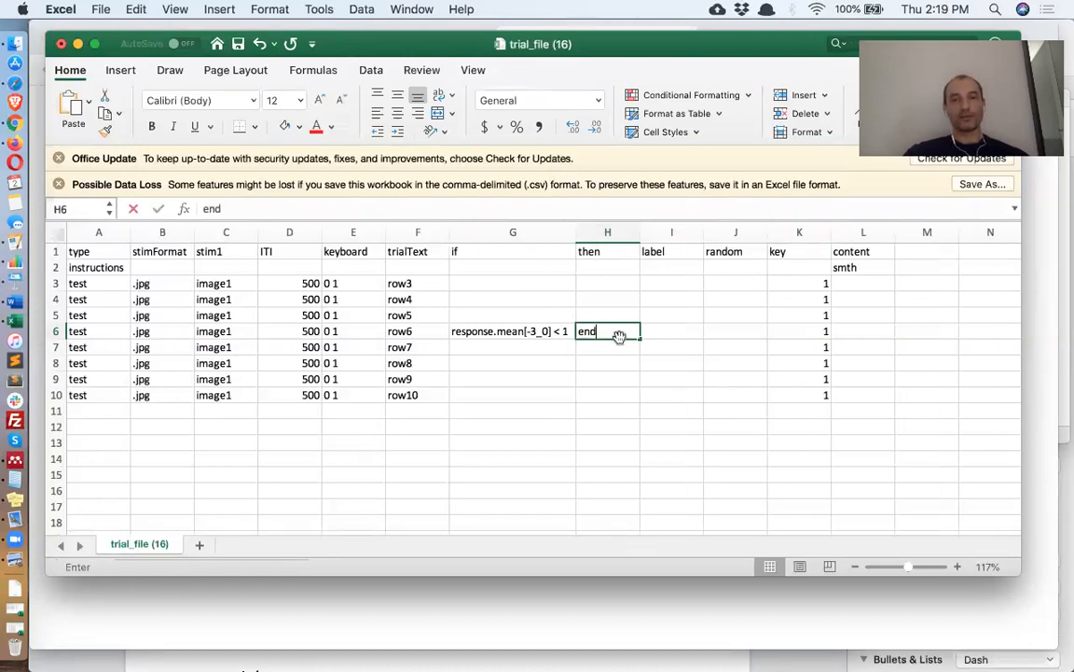
key(Return)
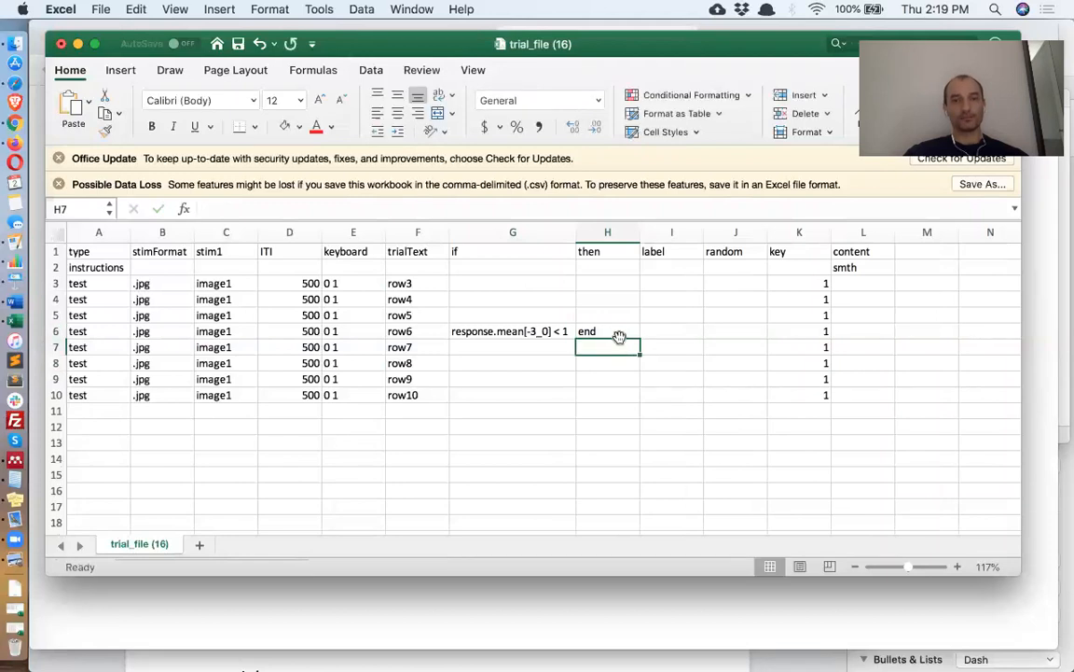
Copy row 6's if condition to row 7 and change it to response.sum[-3_0] < 1.
click(501, 336)
key(super+c)
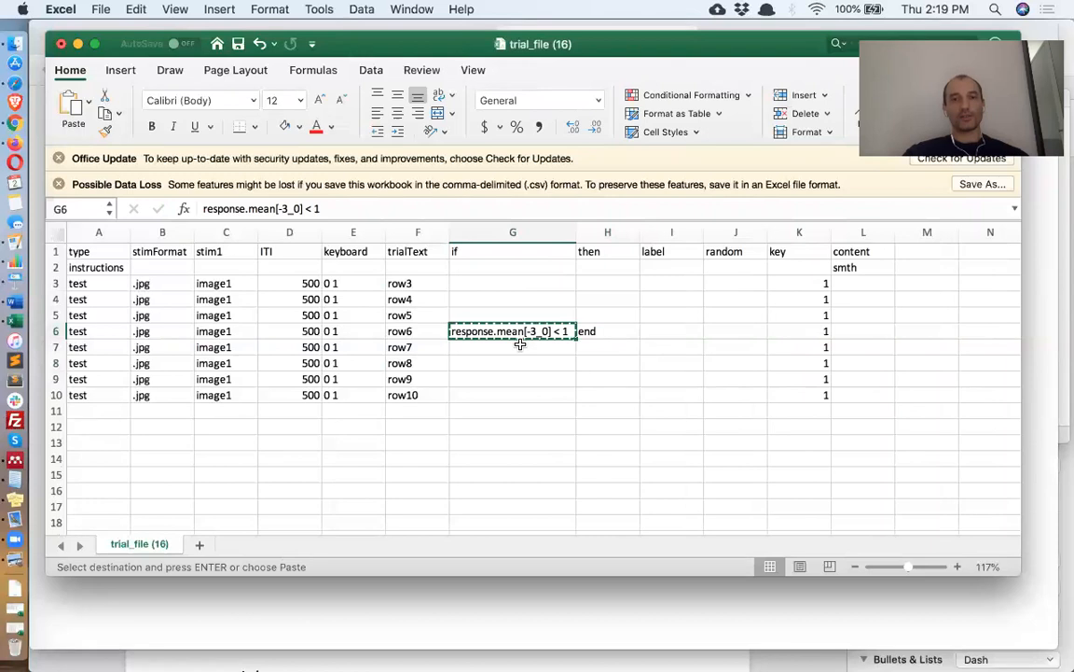
click(526, 356)
key(super+v)
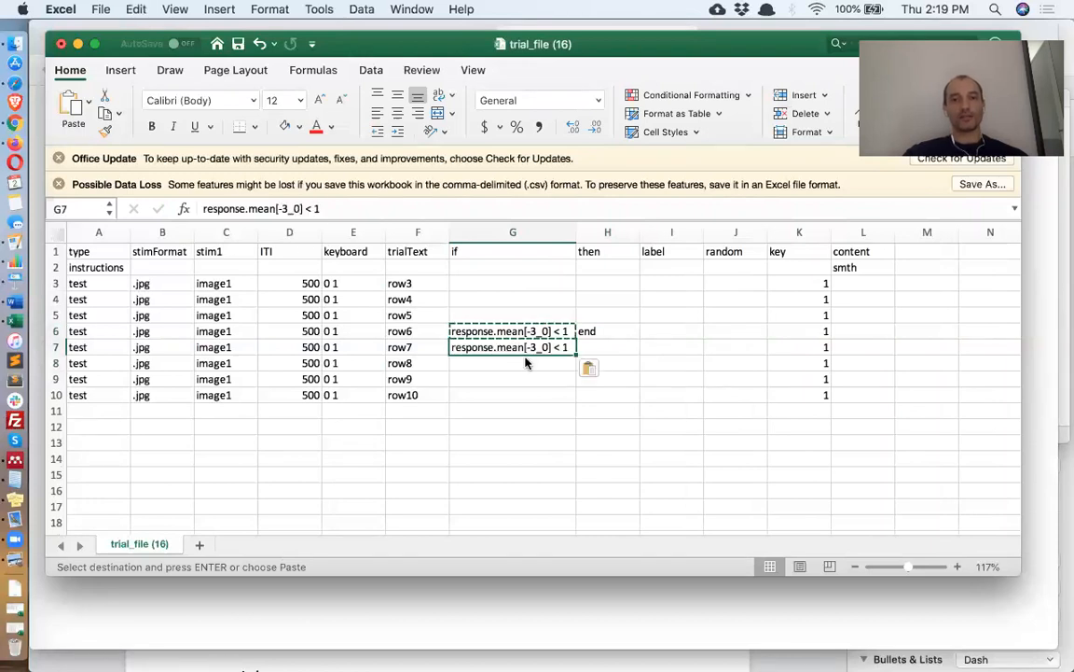
click(275, 207)
key(BackSpace)
key(BackSpace)
key(BackSpace)
key(BackSpace)
text(sum)
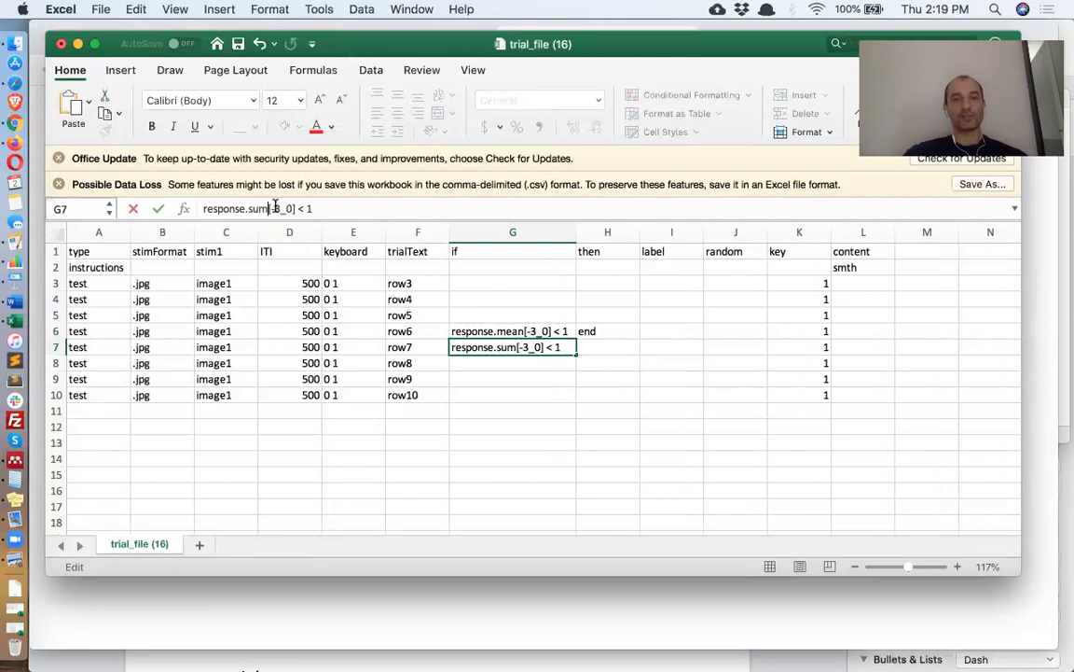
key(Return)
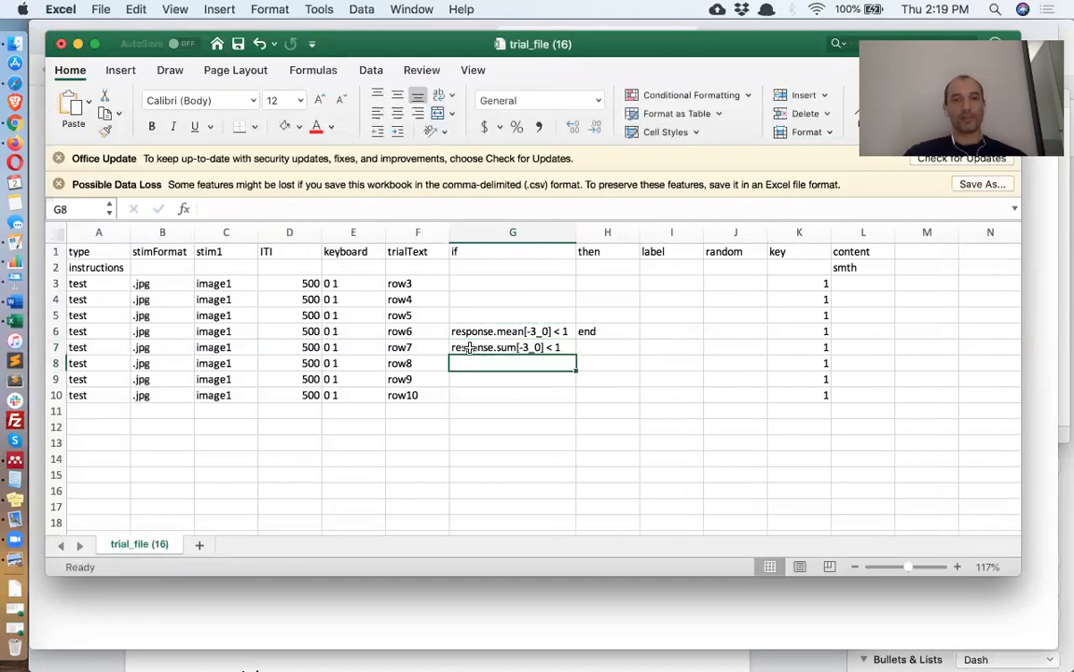
Copy row 7's if condition into rows 8, 9 and 10.
click(471, 347)
key(super+c)
click(487, 364)
key(super+v)
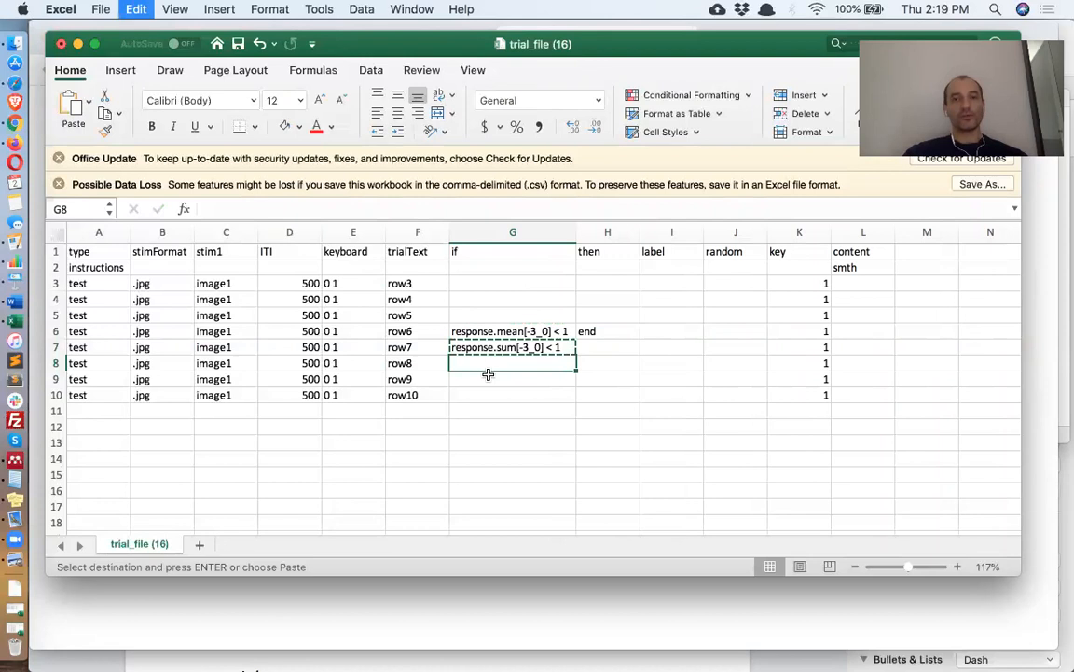
click(490, 378)
key(super+v)
click(489, 393)
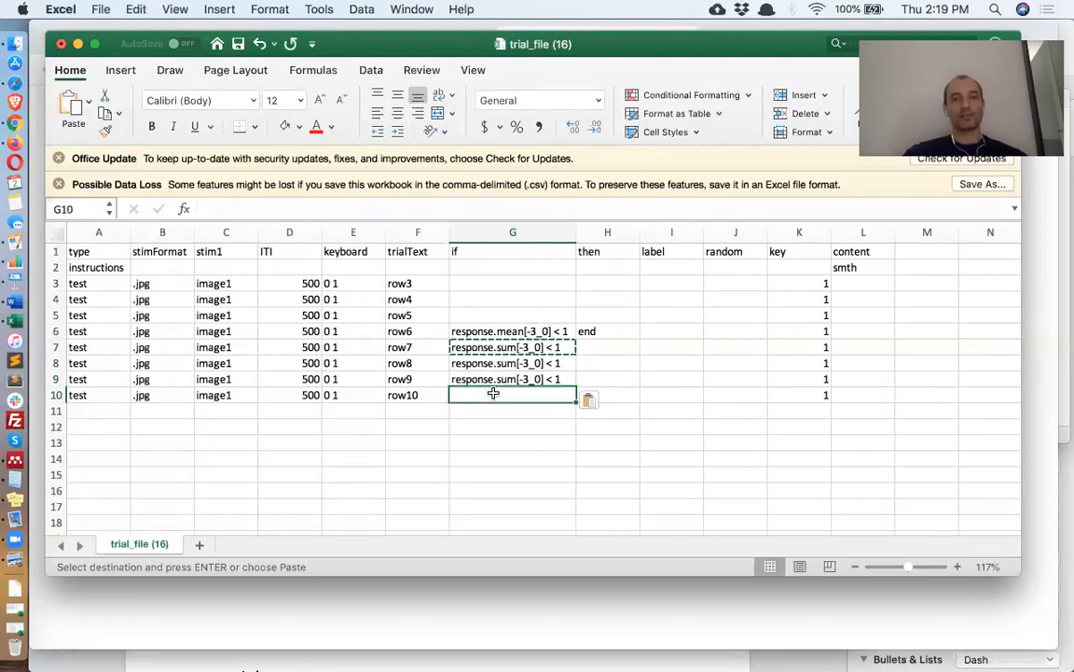
key(super+v)
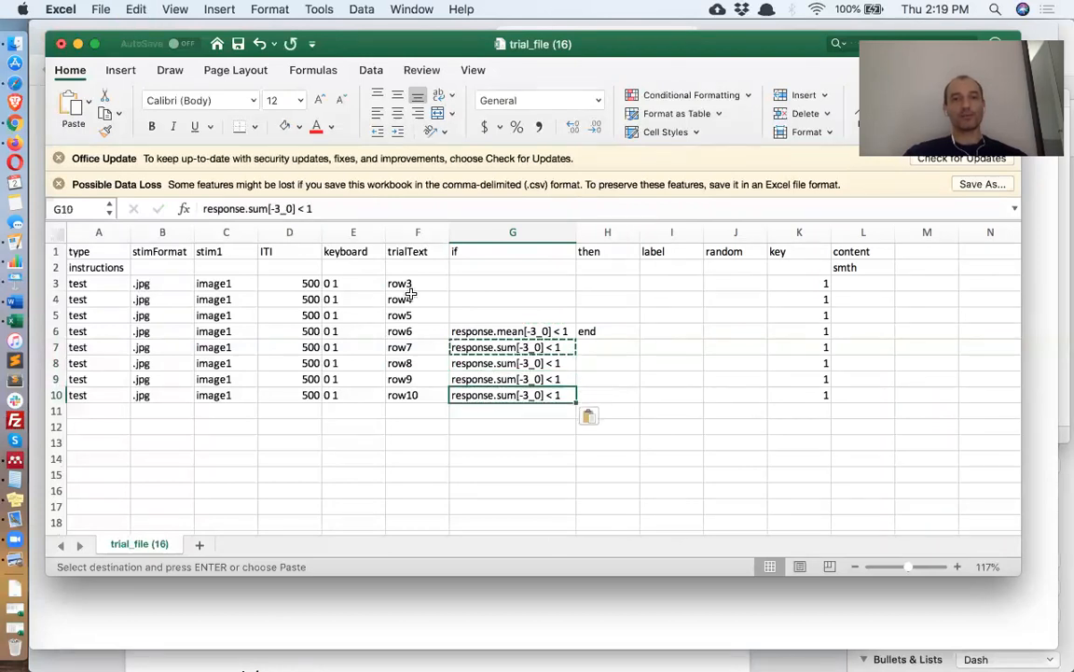
Change row 10's if condition to response.min[-3_0] < 1.
click(267, 208)
key(BackSpace)
key(BackSpace)
key(BackSpace)
text(min)
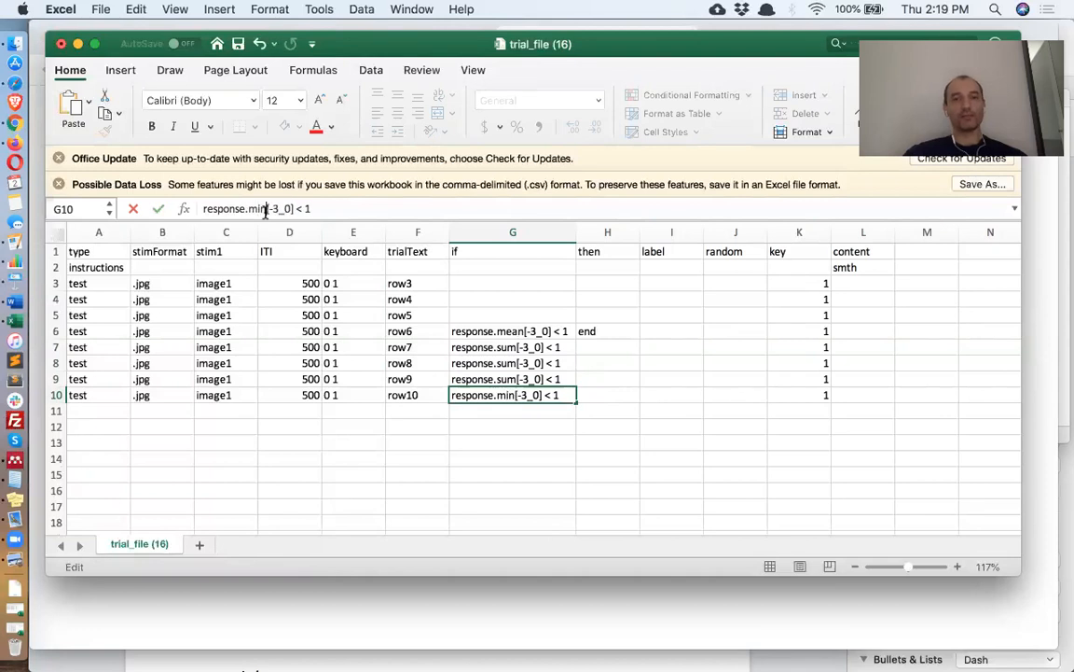
key(Return)
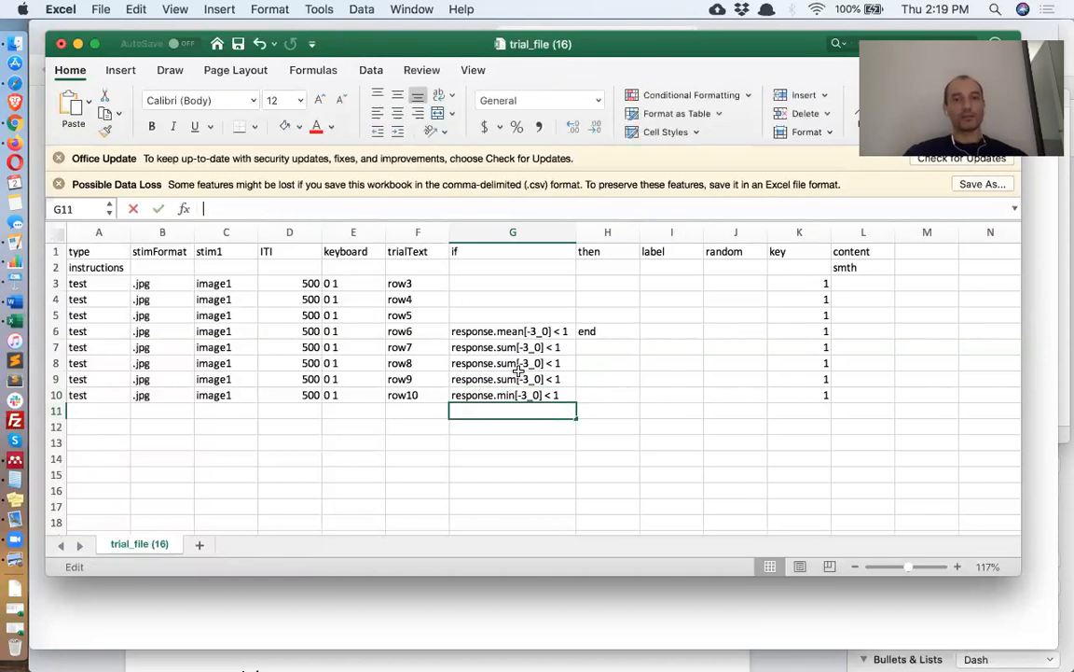
Change row 9's if condition to response.max[-3_0] < 1.
key(Up)
key(Up)
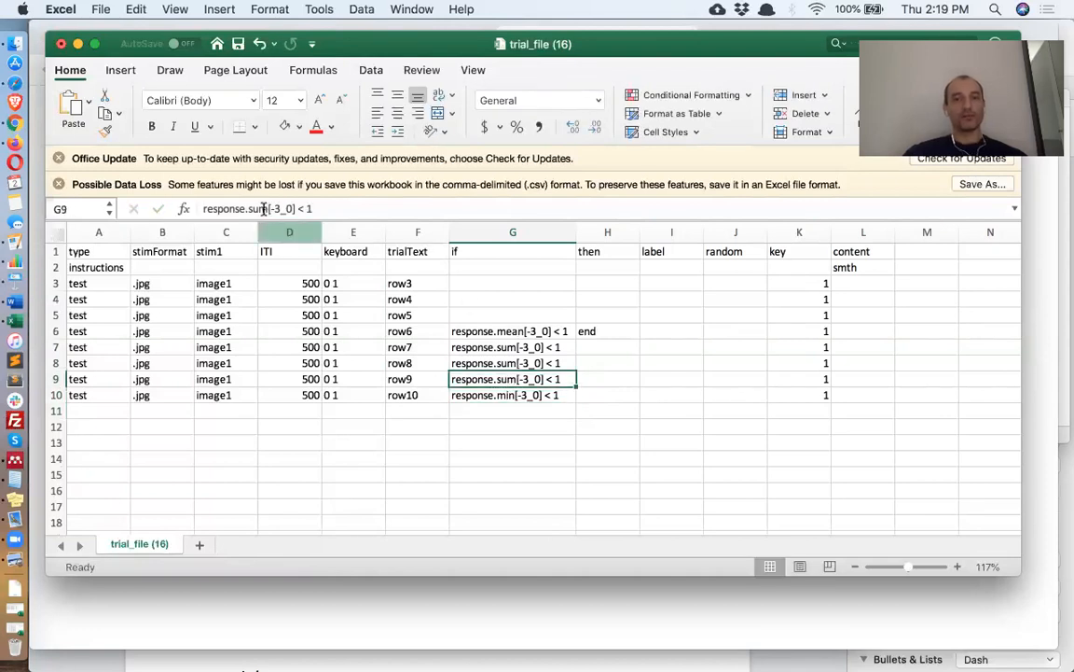
click(264, 208)
key(BackSpace)
key(BackSpace)
key(BackSpace)
text(max)
key(Return)
Change row 8's if condition to response.modal[-3_0] < 1.
click(264, 209)
key(Escape)
key(Up)
key(Up)
click(264, 209)
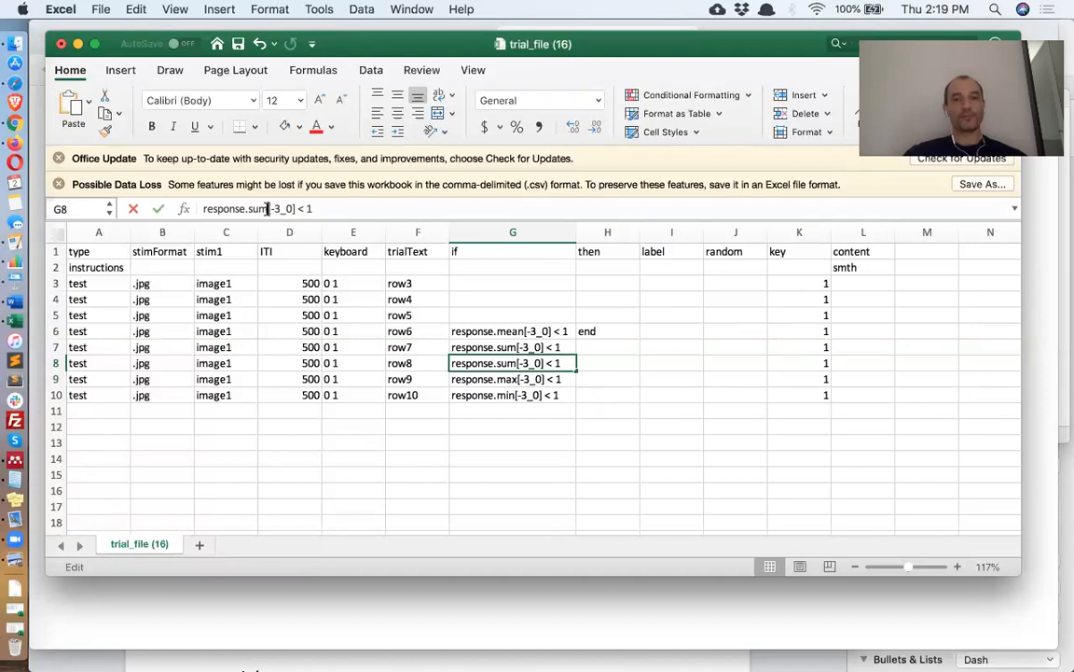
key(BackSpace)
key(BackSpace)
key(BackSpace)
text(moda)
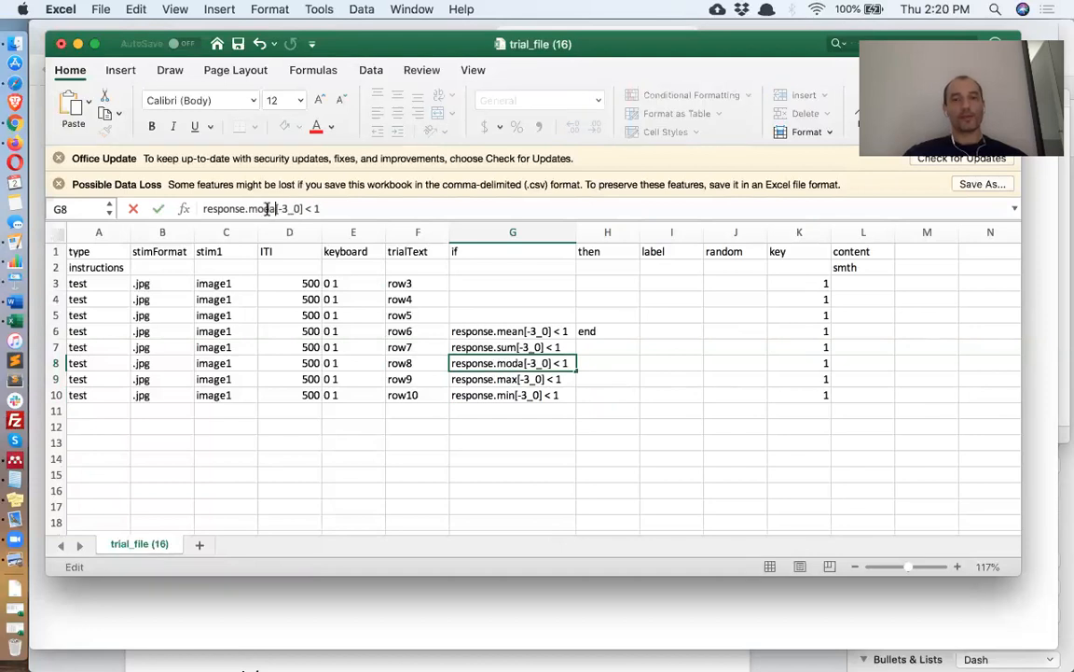
text(l)
key(Return)
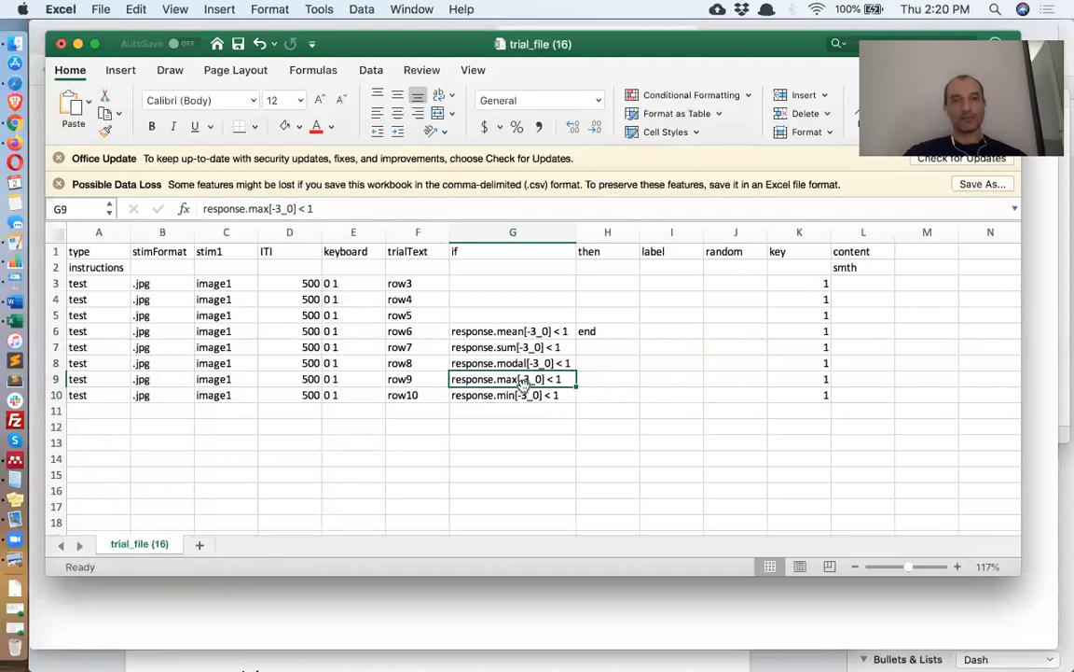
Save the trial file, switch to Chrome and upload it to the Logic options project.
click(606, 332)
key(super+s)
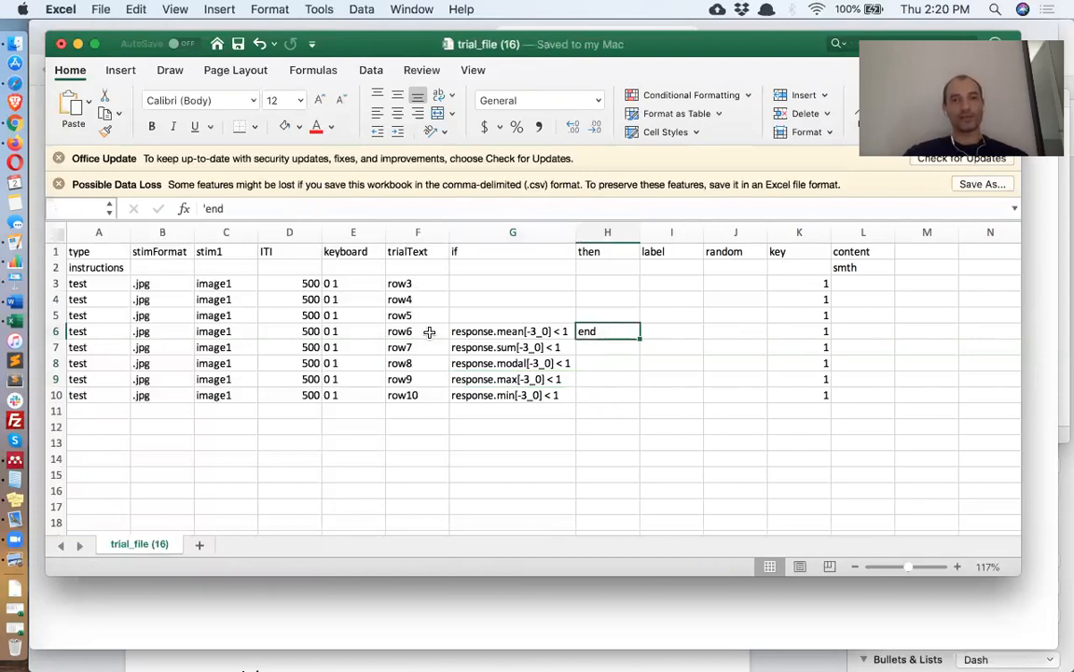
drag(415, 283, 430, 332)
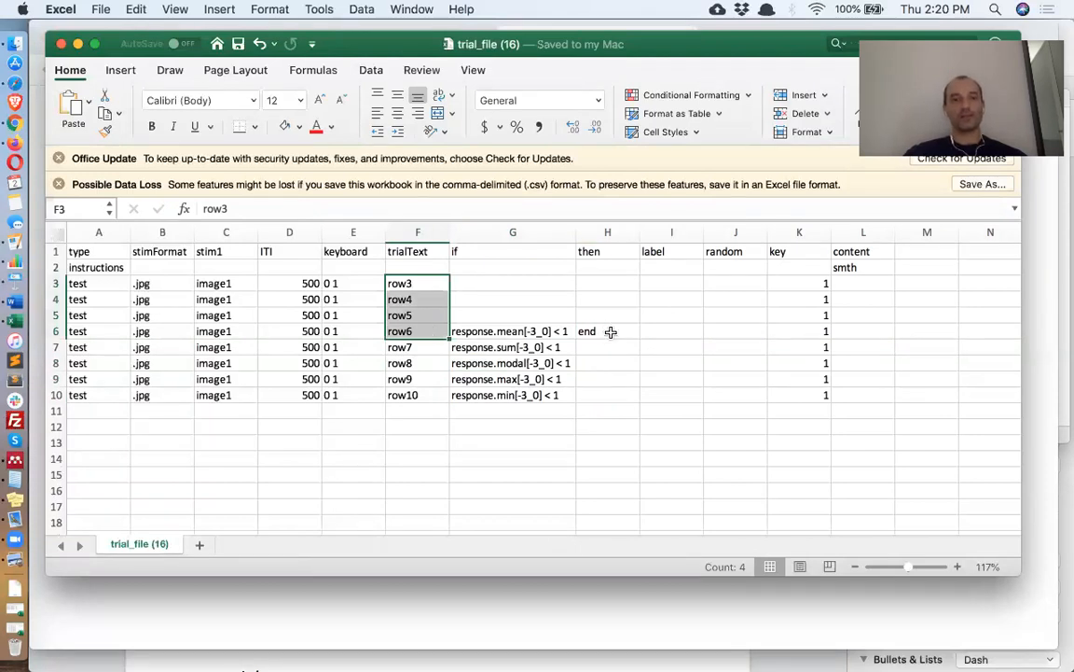
click(12, 120)
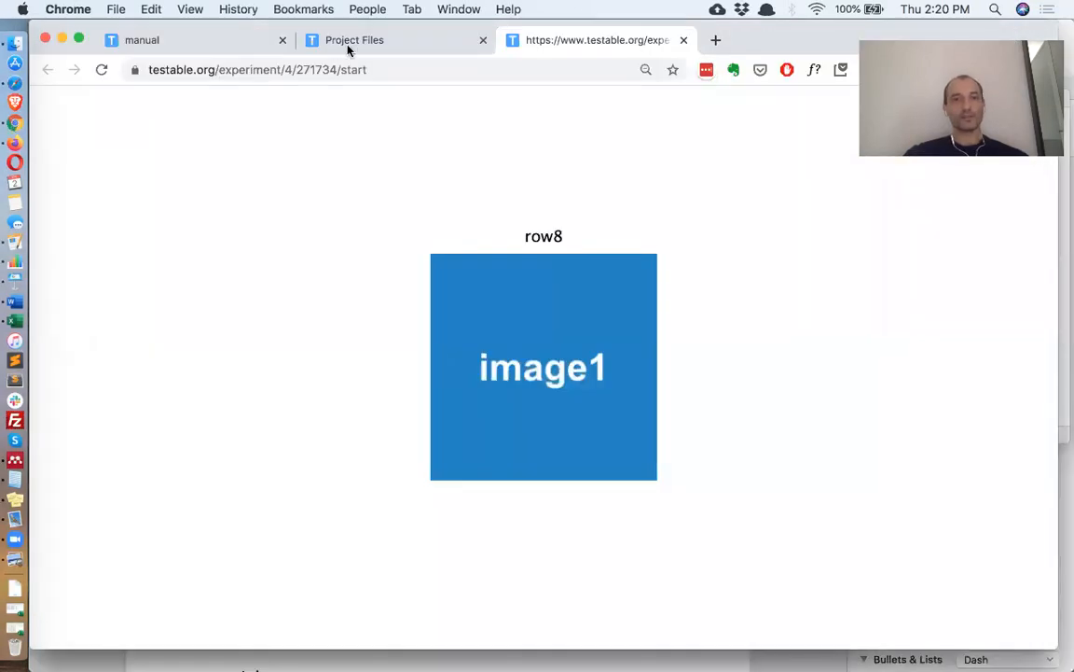
click(348, 47)
click(16, 590)
drag(119, 166, 369, 355)
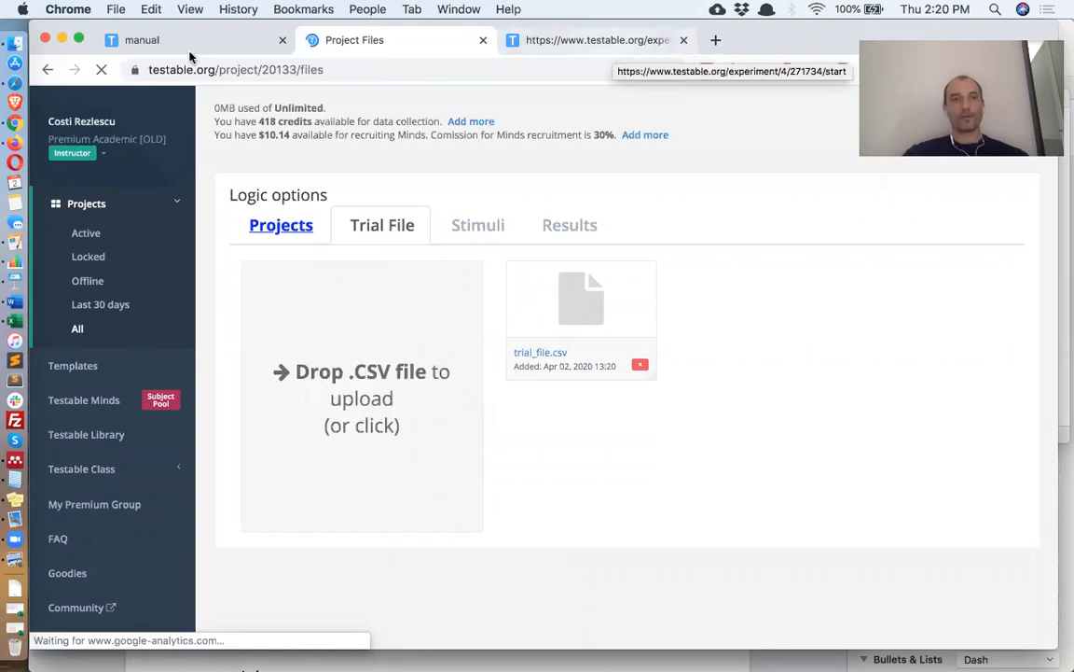
Reload the experiment with the uploaded trial file and run it past the instructions to test row 6's end condition.
key(ctrl+Tab)
click(101, 70)
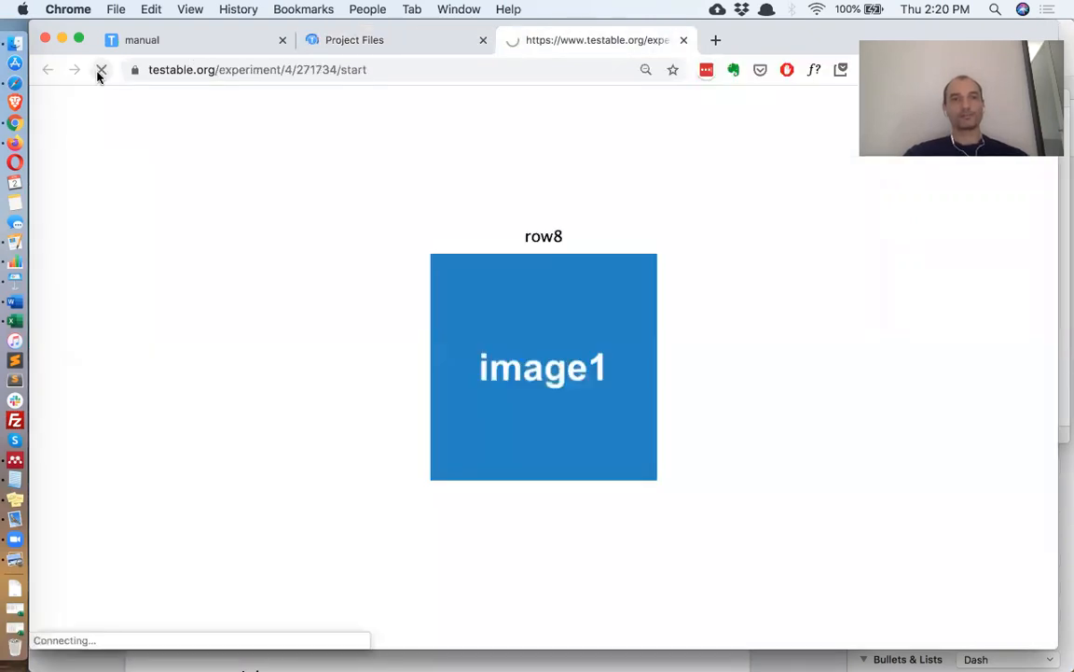
click(357, 40)
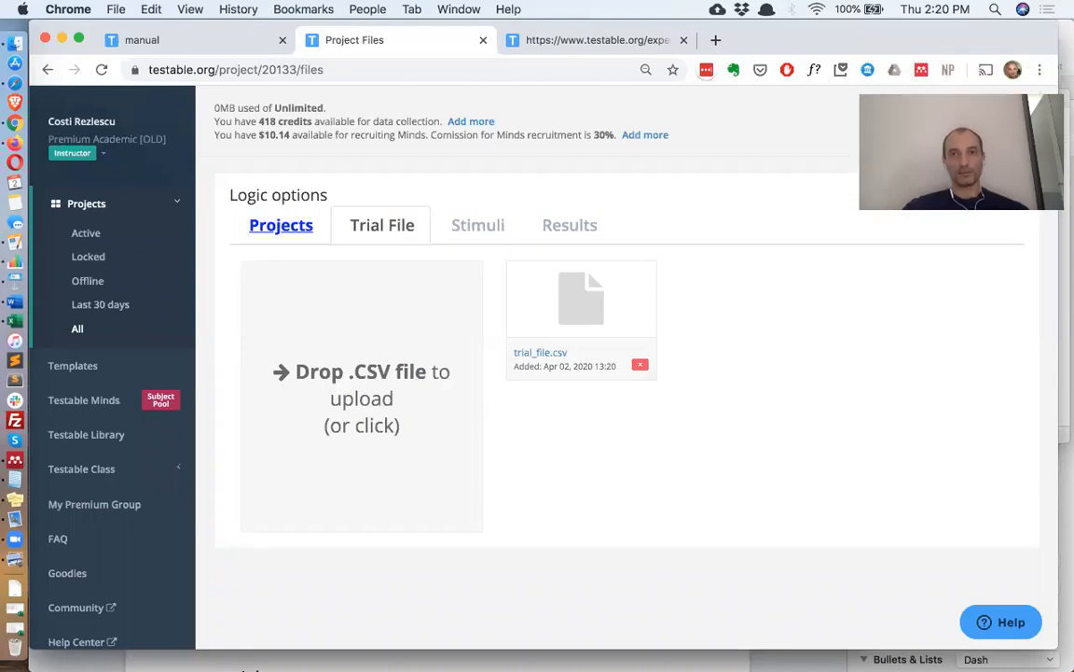
click(647, 43)
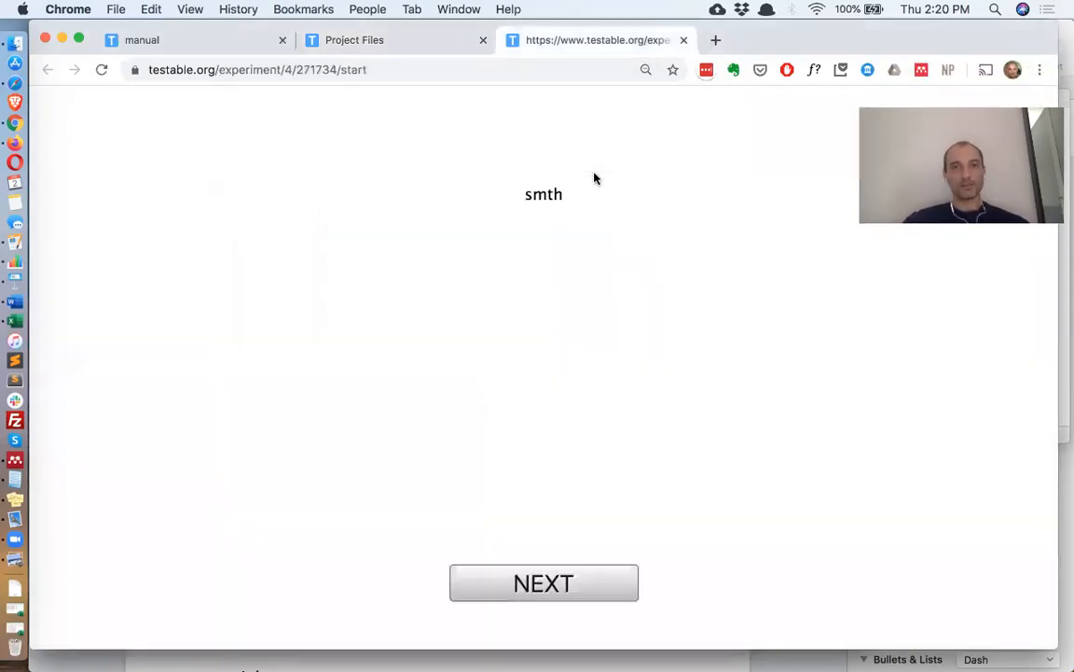
click(101, 71)
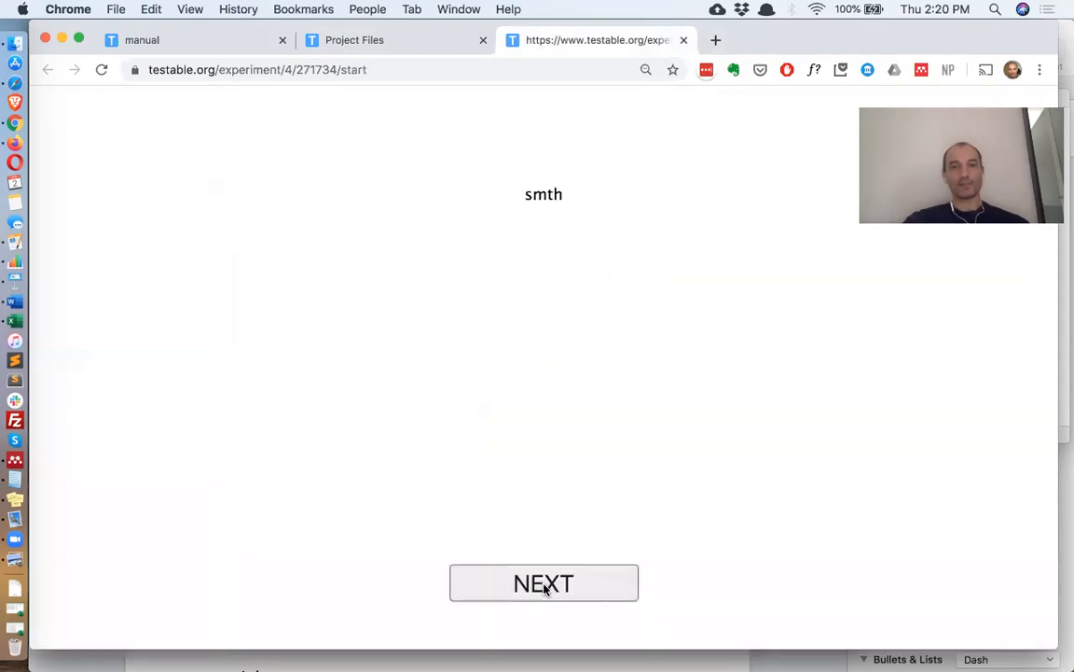
click(546, 585)
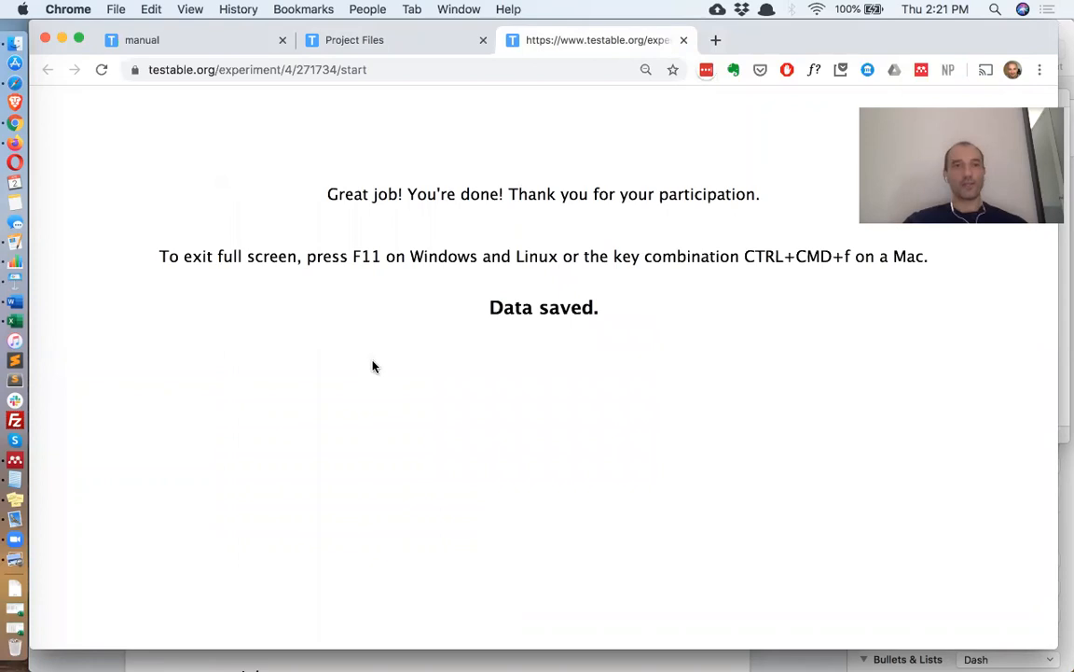
Reload the experiment, check row 7's if and then cells in Excel, and run the trials in Chrome again.
click(103, 70)
key(super+Tab)
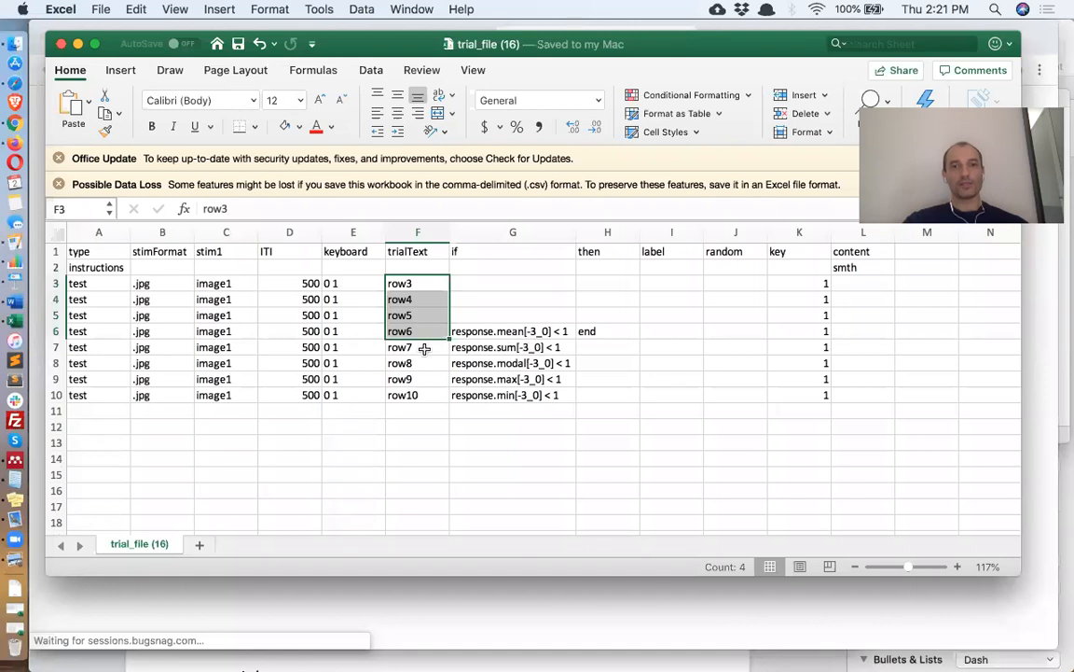
click(464, 346)
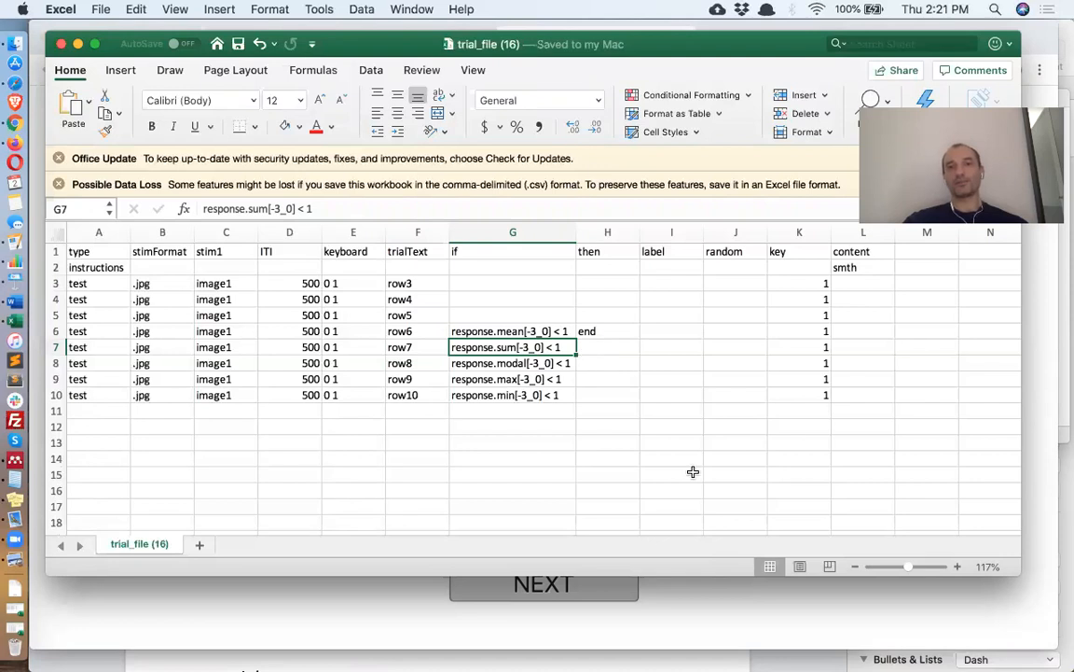
key(Right)
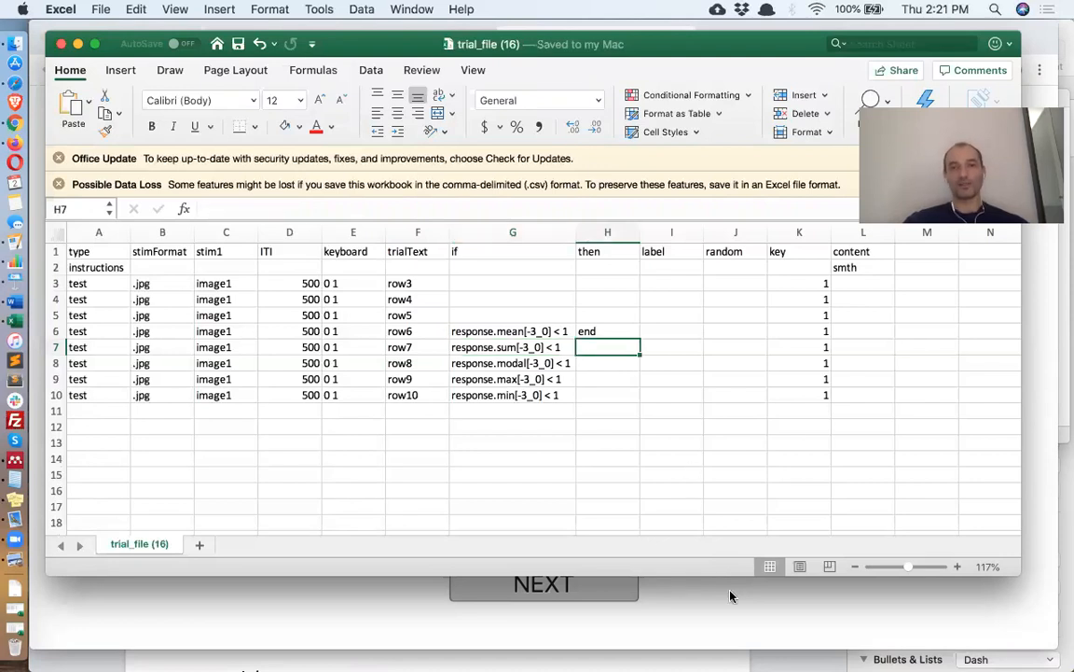
click(534, 584)
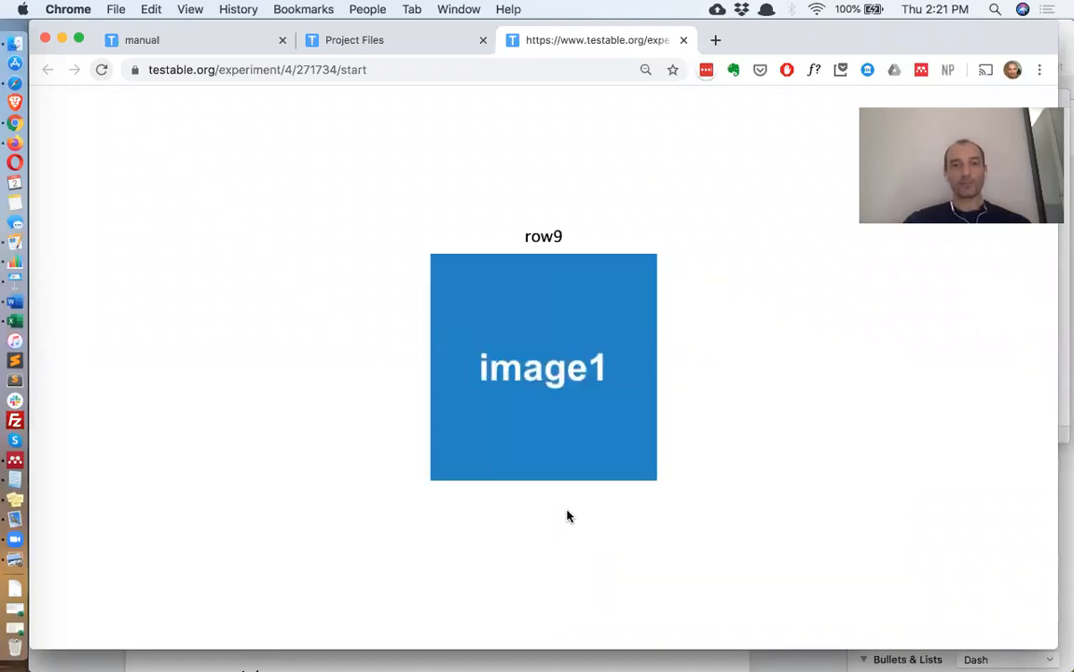
Return to Excel and replace all occurrences of response with RT in the if conditions of rows 6 to 10.
key(super+Tab)
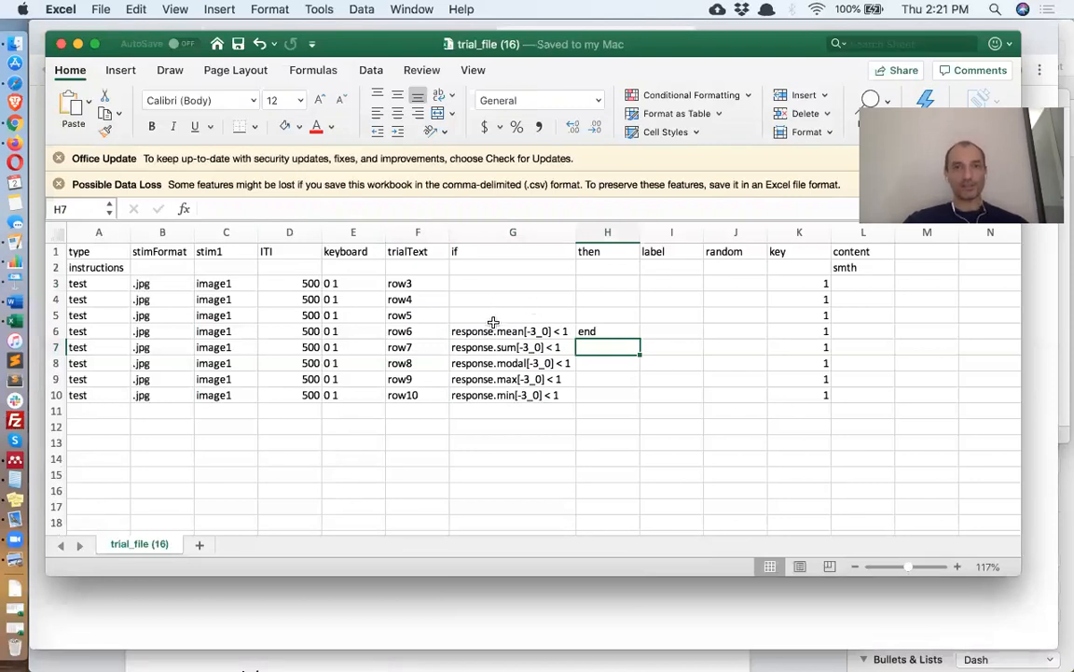
drag(494, 328, 490, 391)
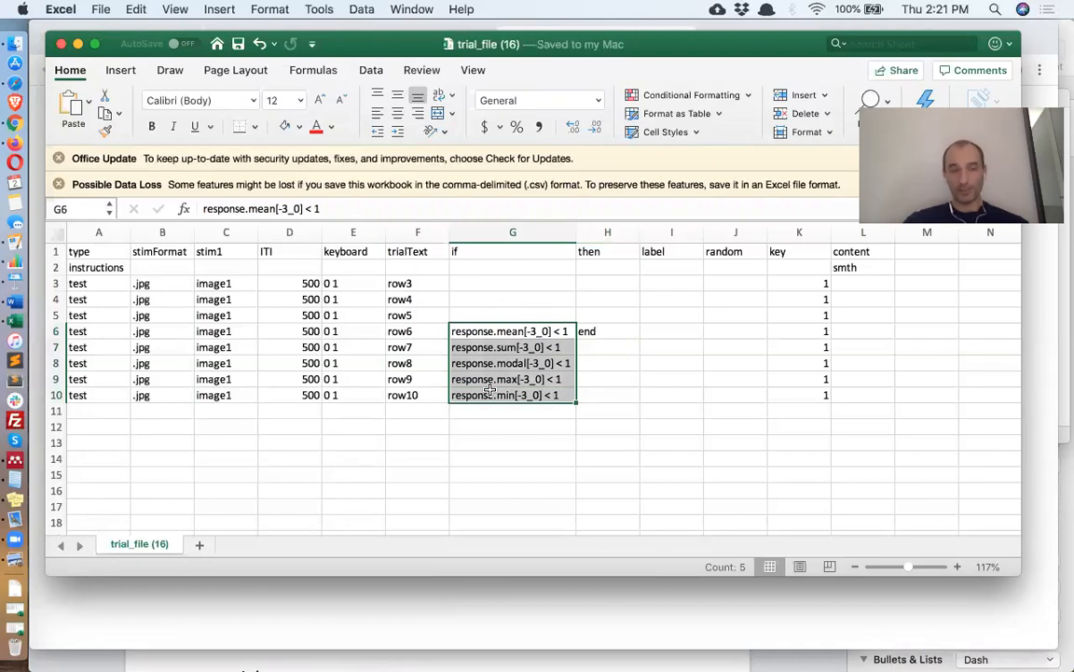
key(super+f)
text(response)
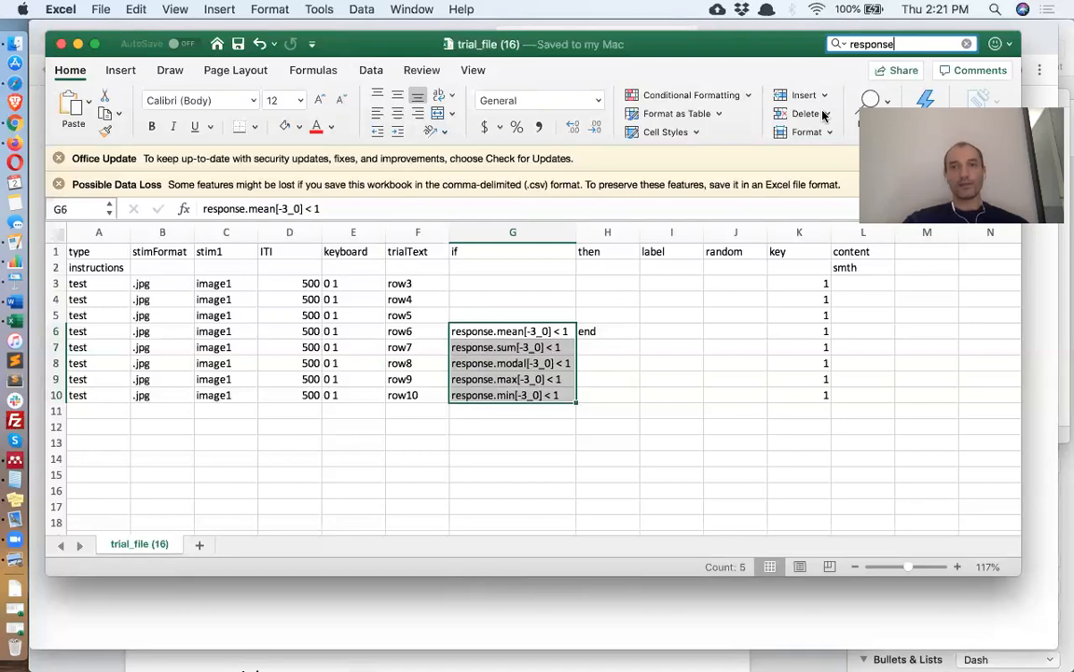
click(838, 44)
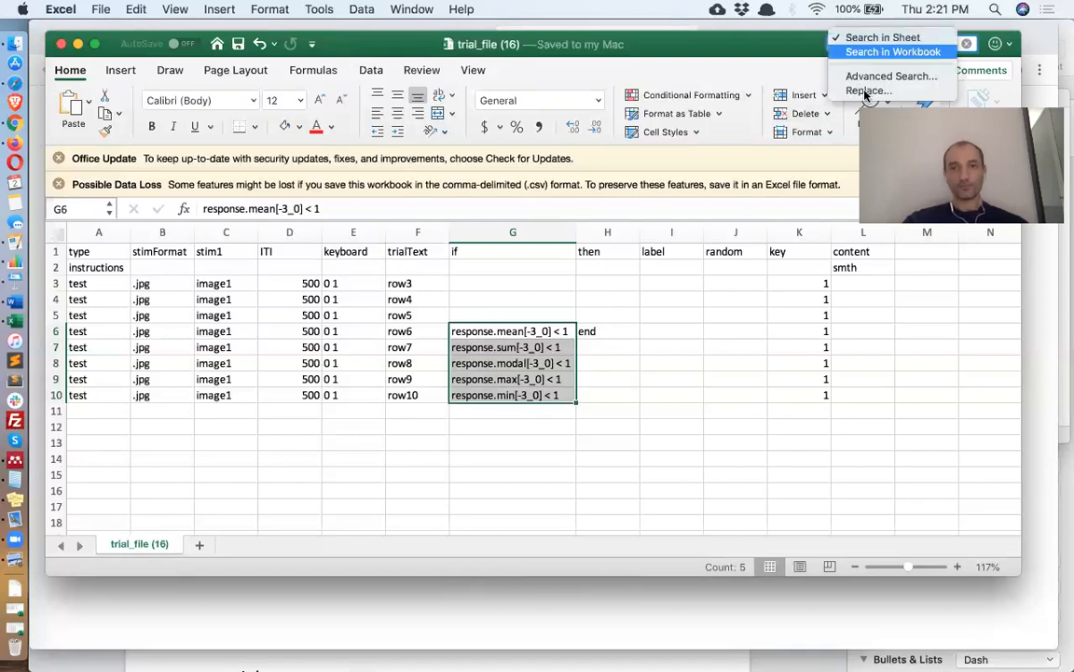
key(Return)
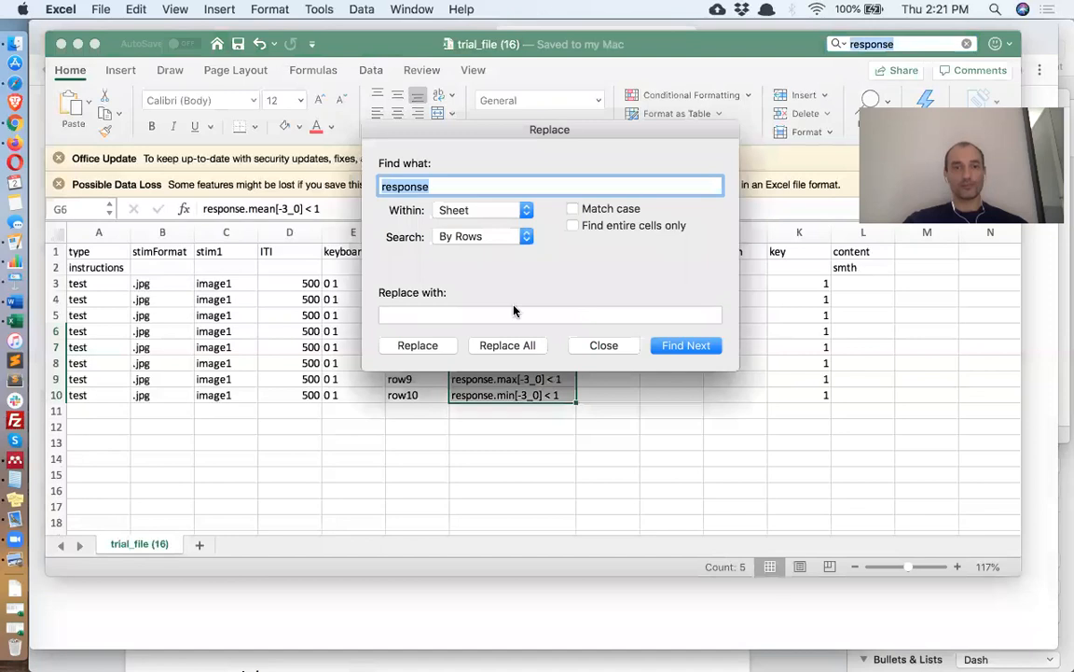
click(509, 312)
text(RT)
click(507, 345)
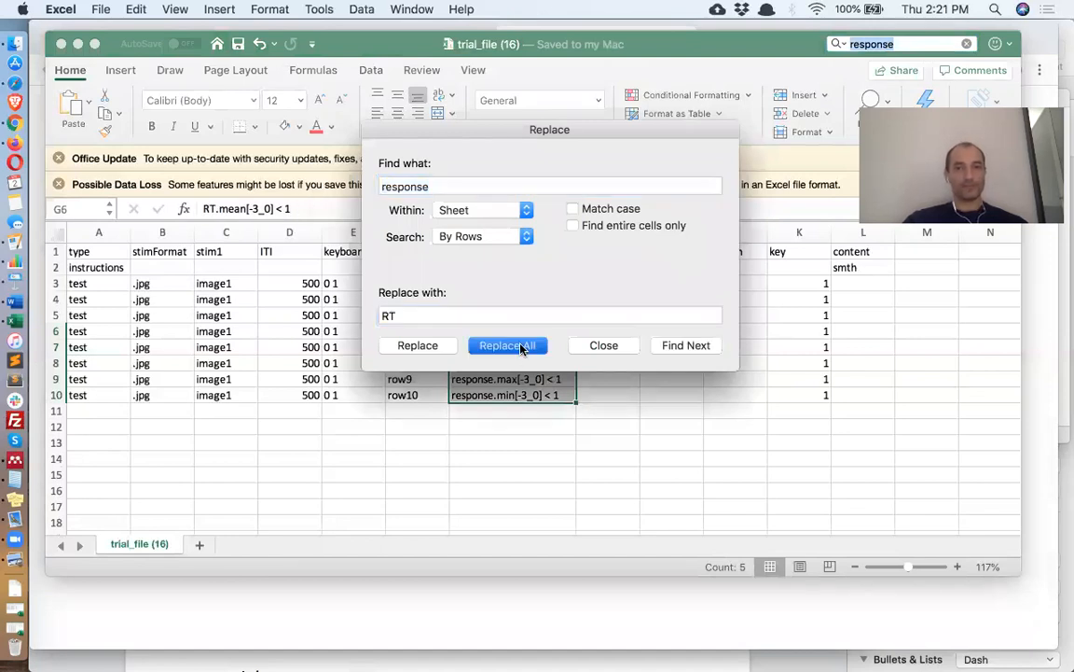
click(711, 276)
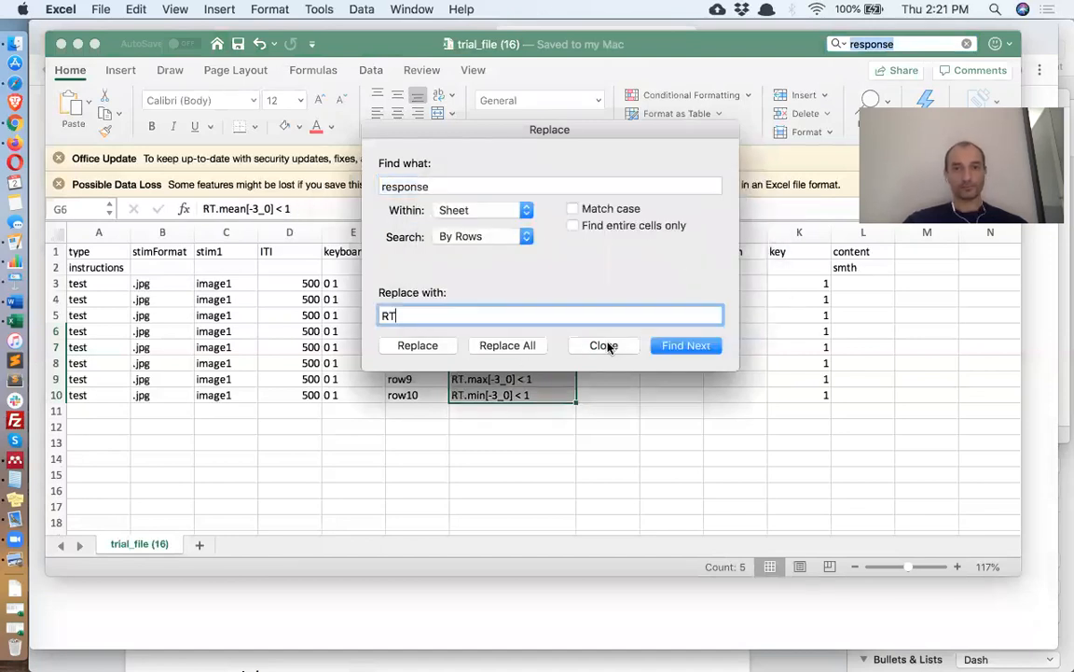
click(603, 345)
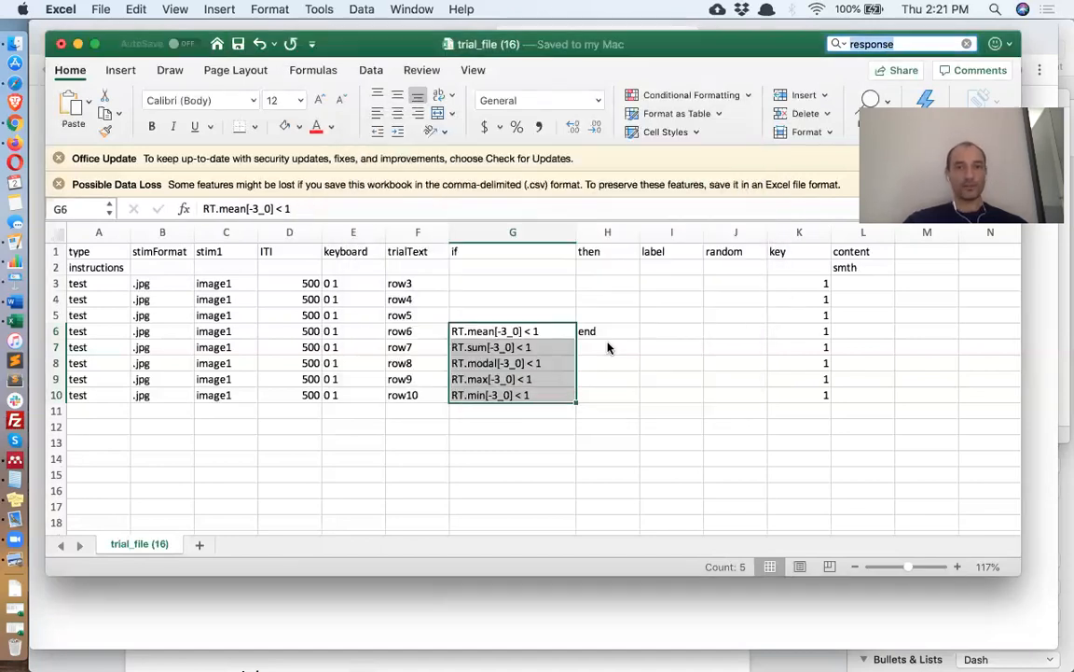
Set row 6's if condition to RT.mean[-3_0] < 1100, keeping end in its then cell, and save the trial file.
double_click(554, 336)
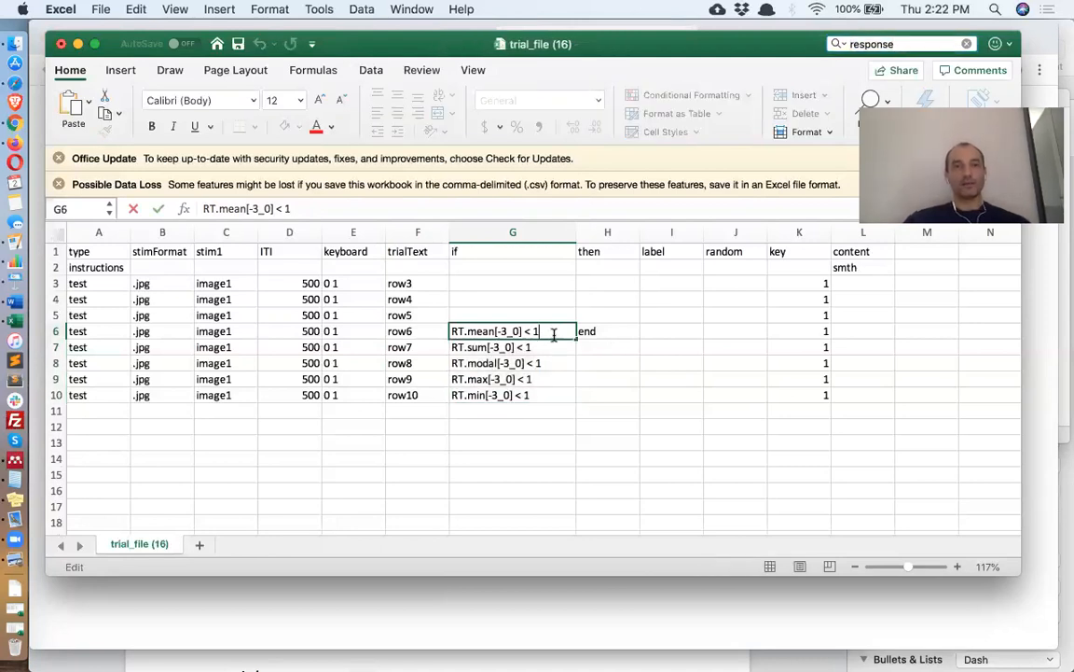
text(00)
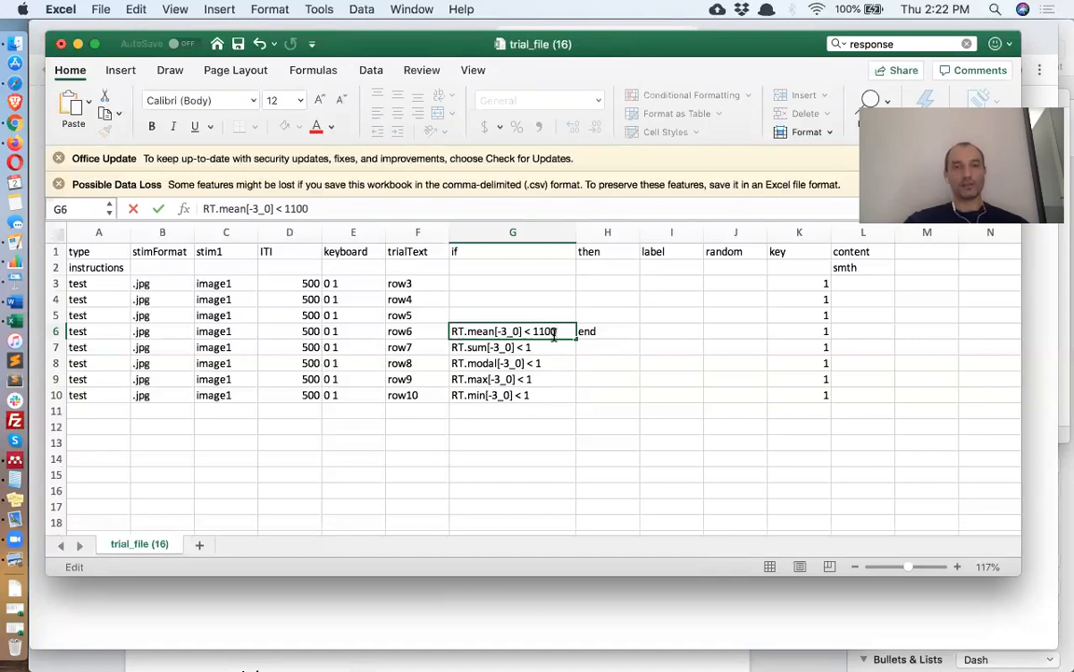
key(Return)
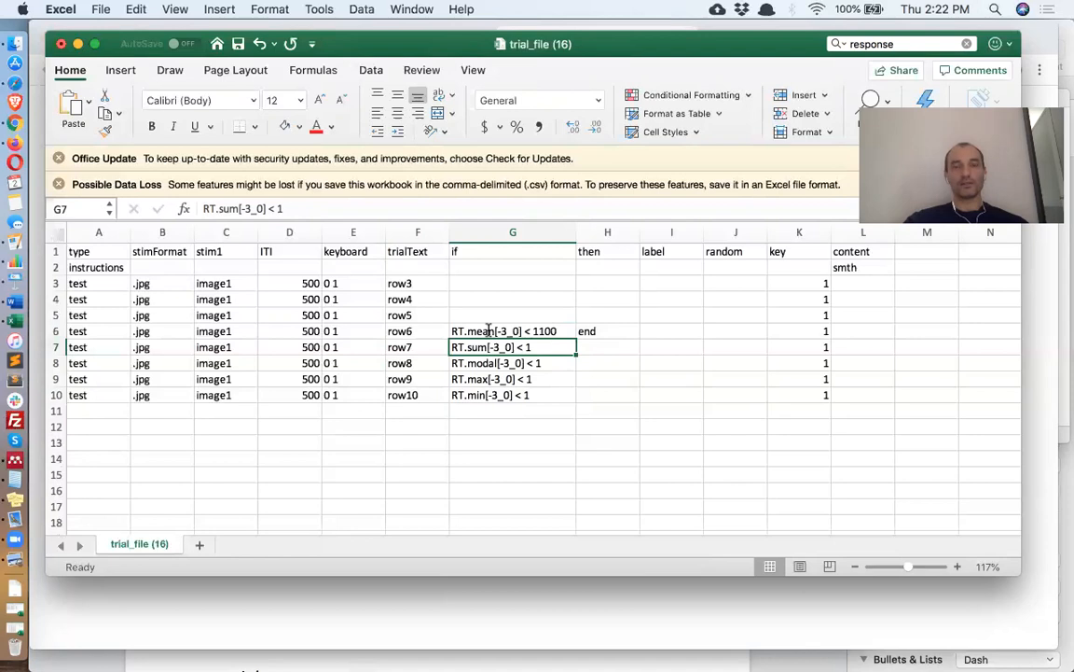
click(607, 330)
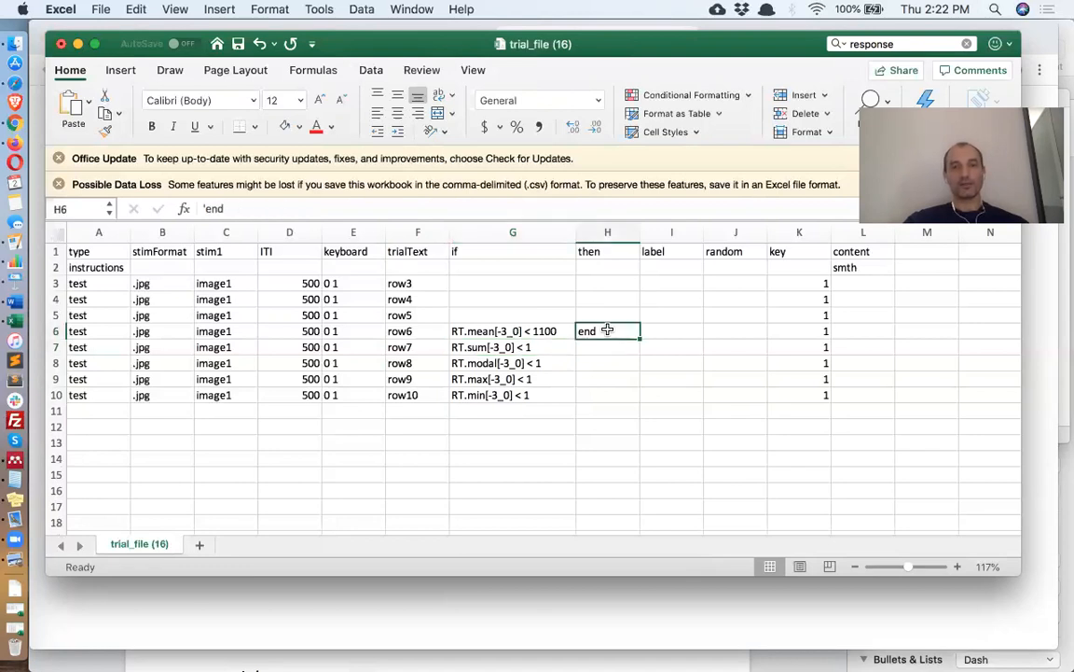
key(super+s)
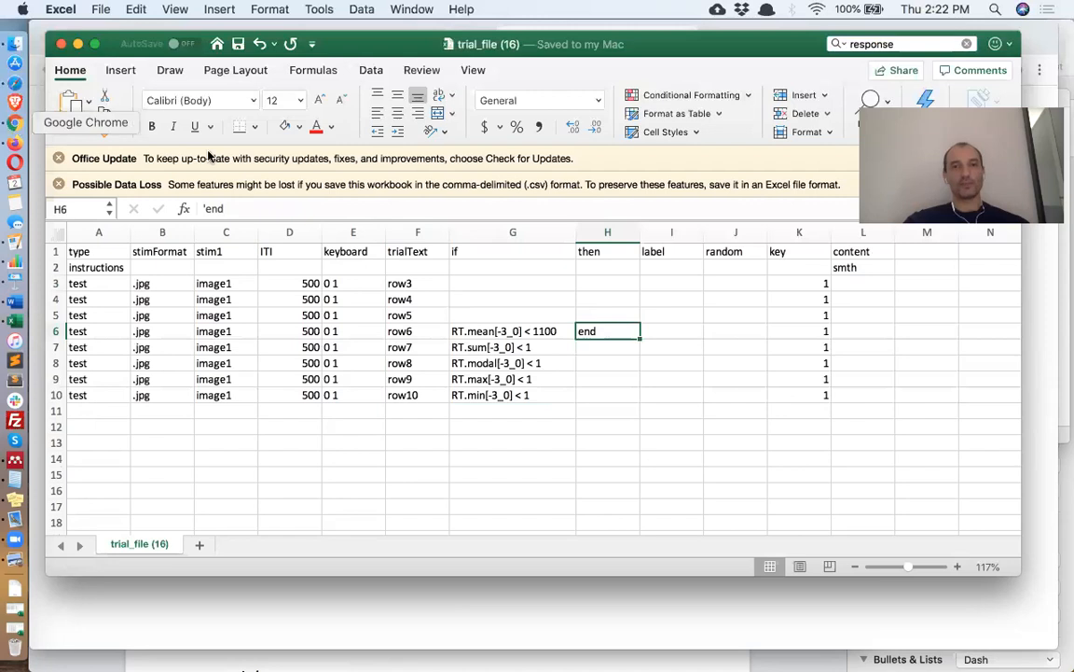
Switch to Chrome and upload trial_file (16).csv as the trial file of the Logic options project.
key(super+Tab)
click(349, 40)
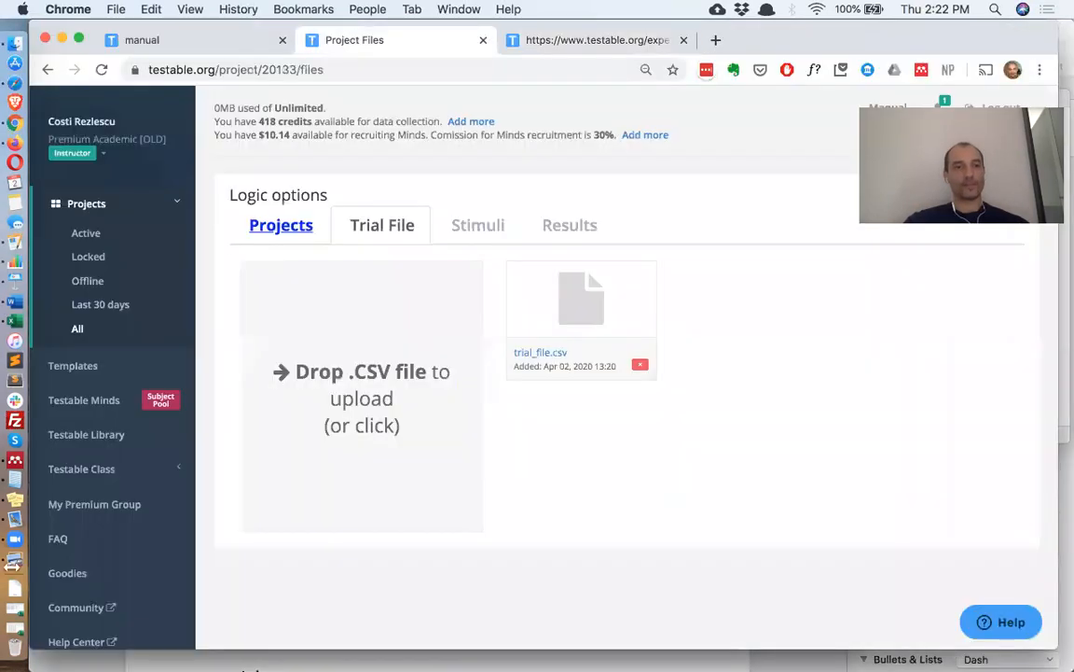
click(13, 580)
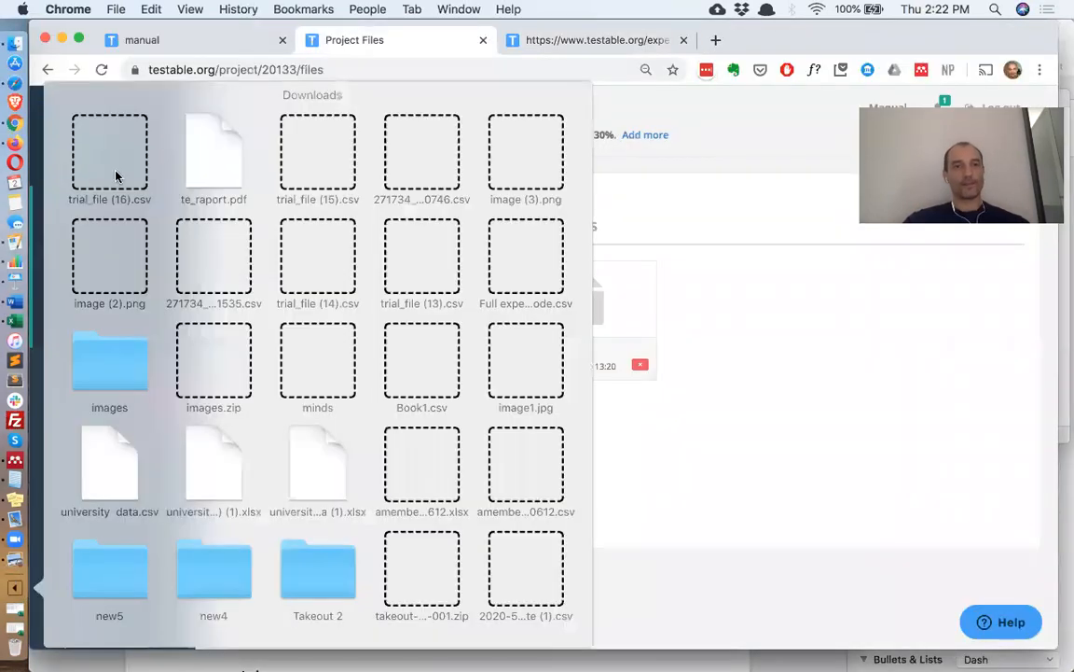
click(355, 382)
drag(364, 379, 373, 378)
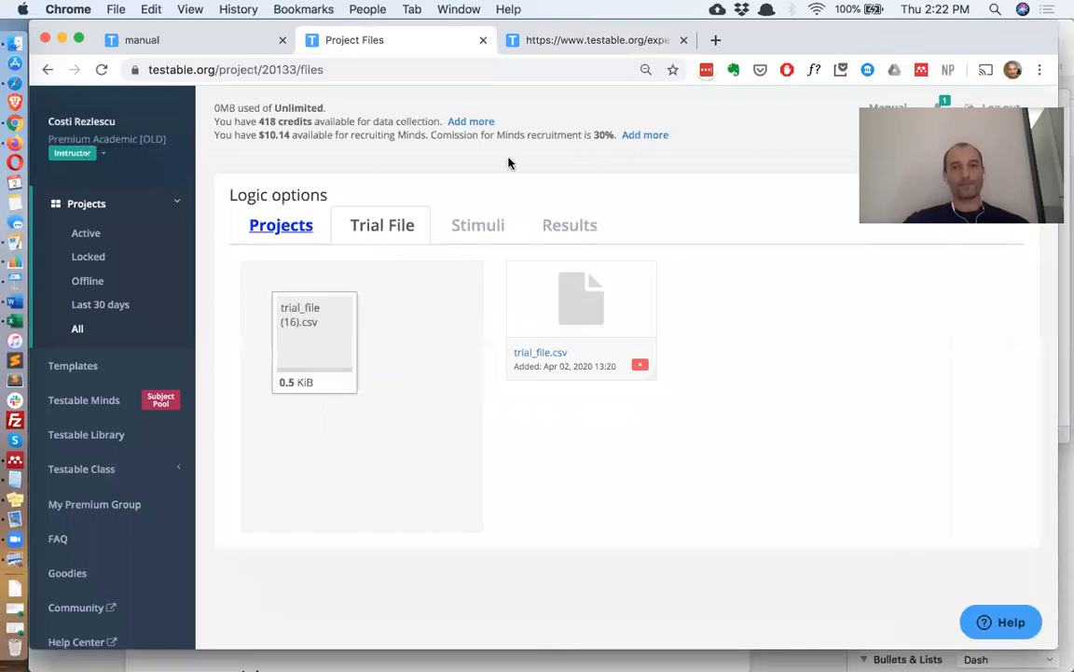
Reload the experiment and run it past the instructions to test row 6's mean reaction-time condition.
click(613, 43)
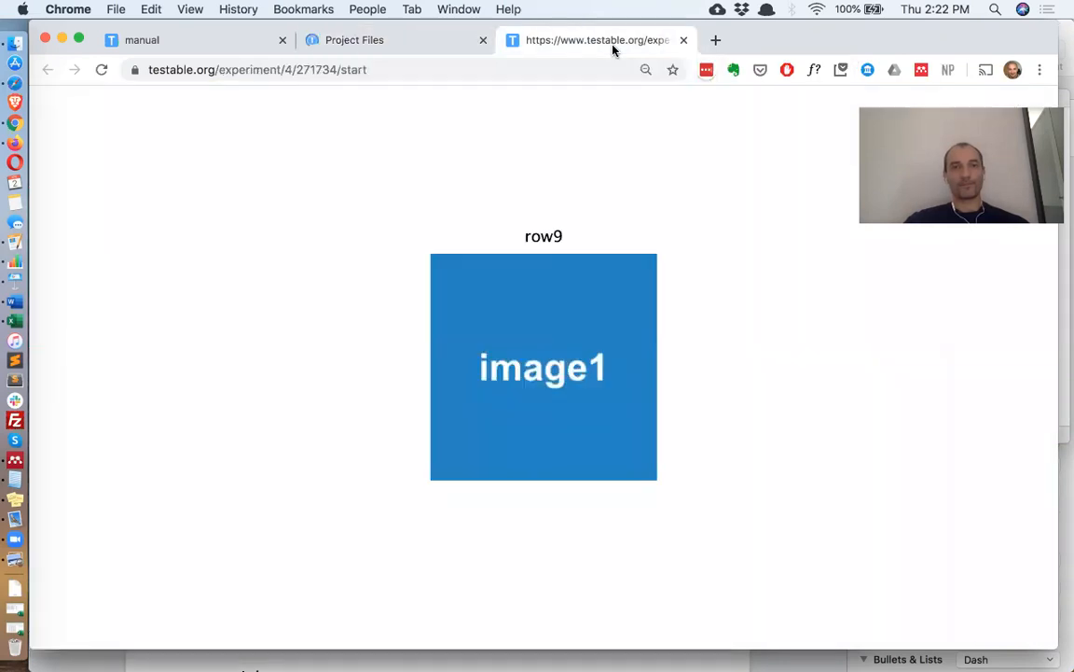
click(101, 71)
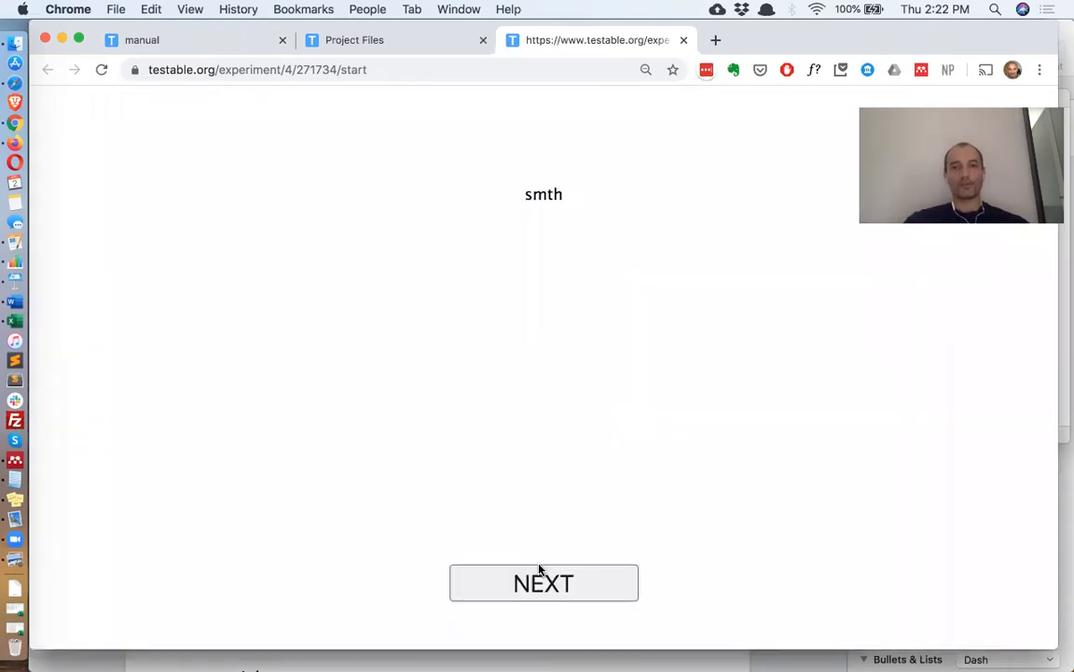
click(541, 571)
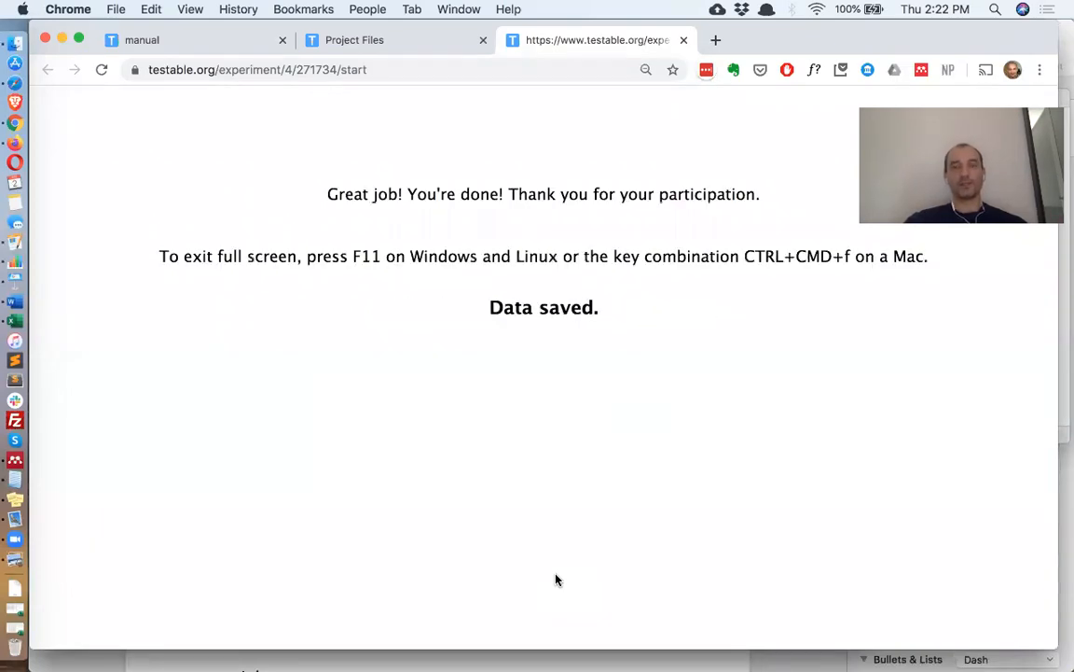
Return to Excel and change row 6's if condition to RT.mean[-3,-2,0] < 1100.
click(378, 42)
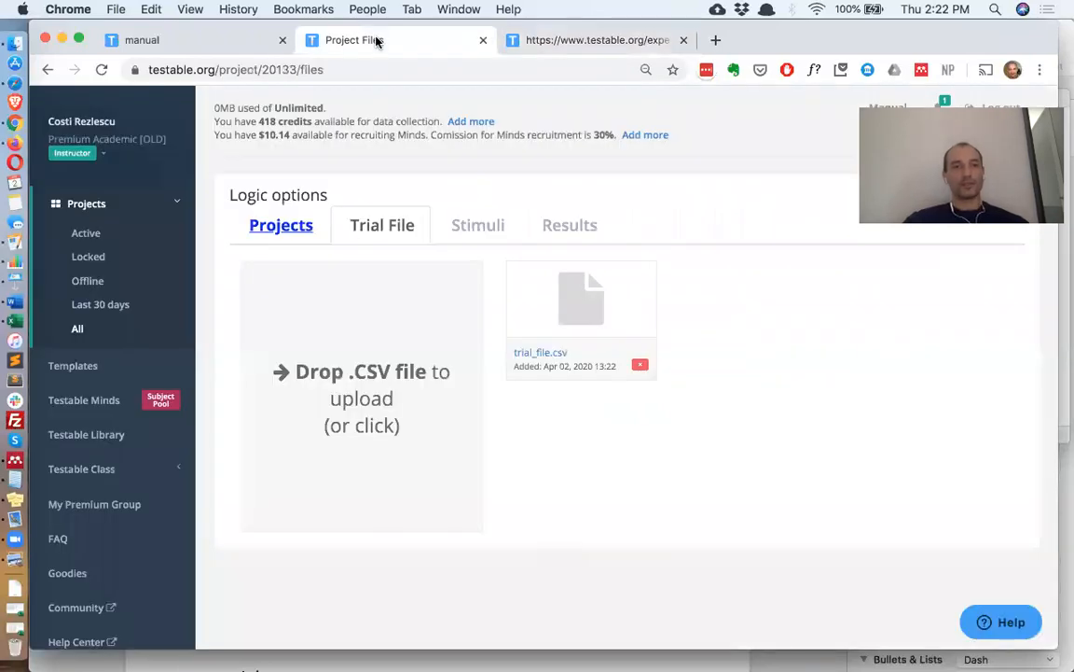
click(14, 319)
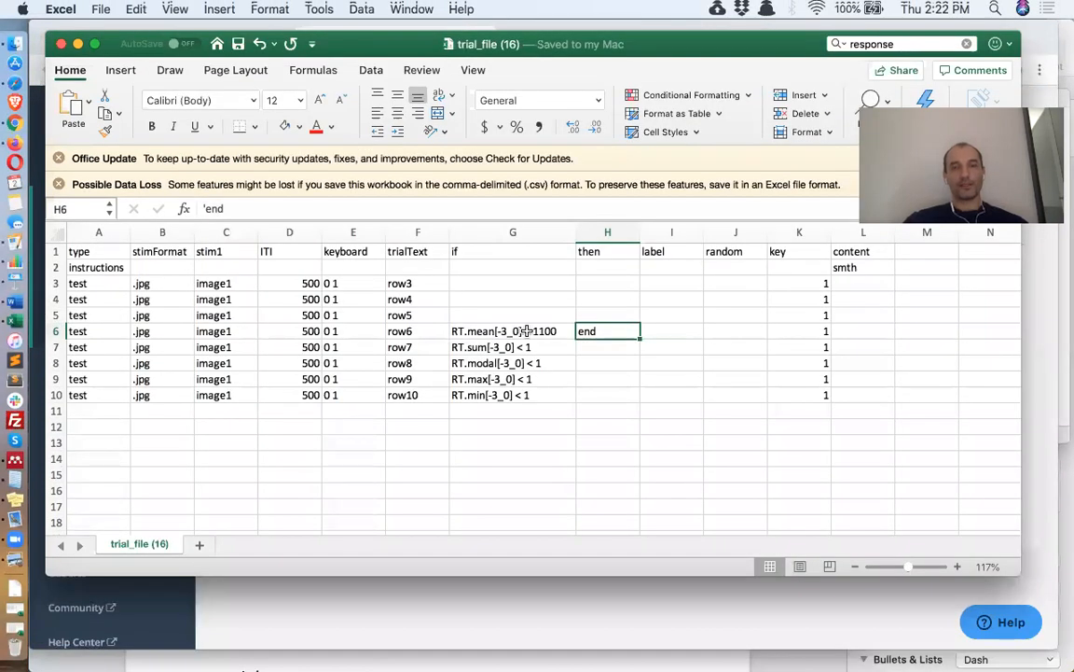
click(527, 331)
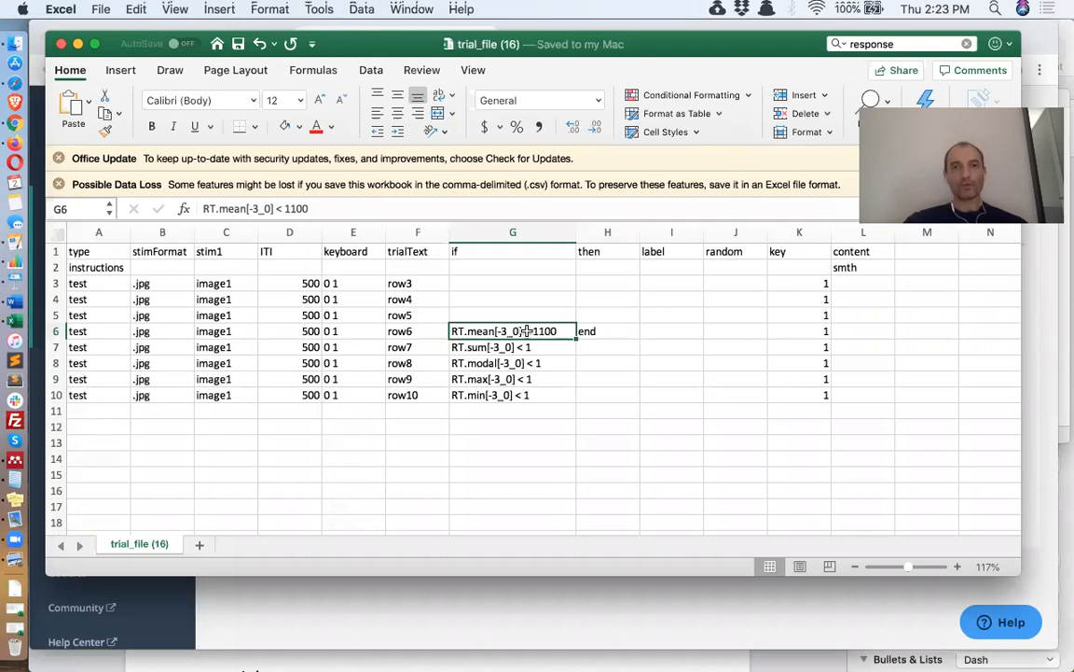
double_click(513, 331)
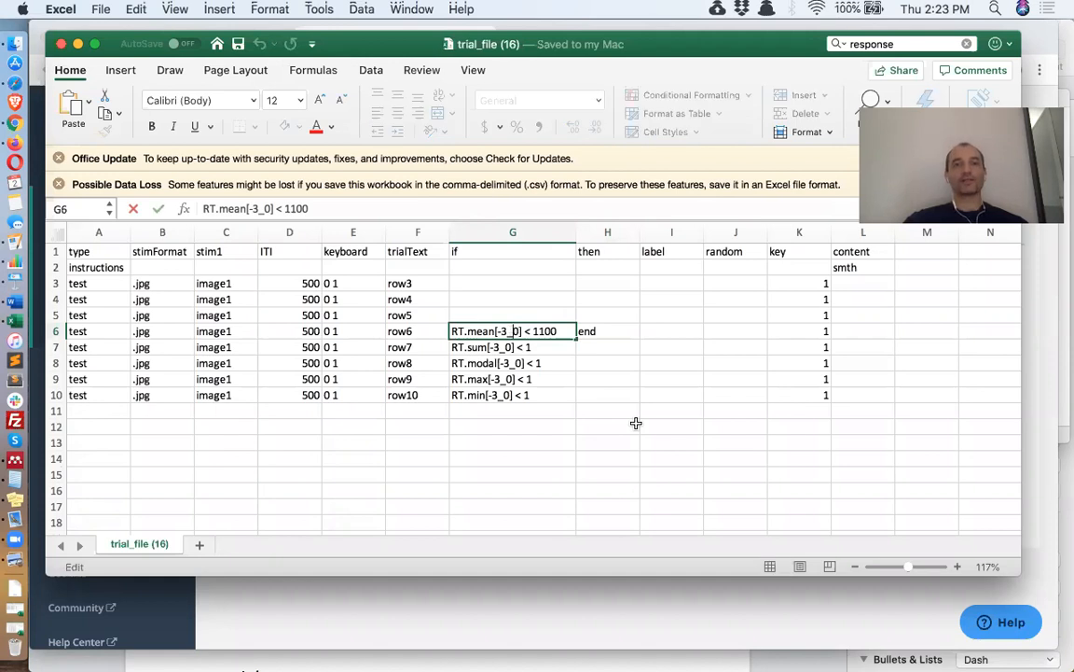
key(BackSpace)
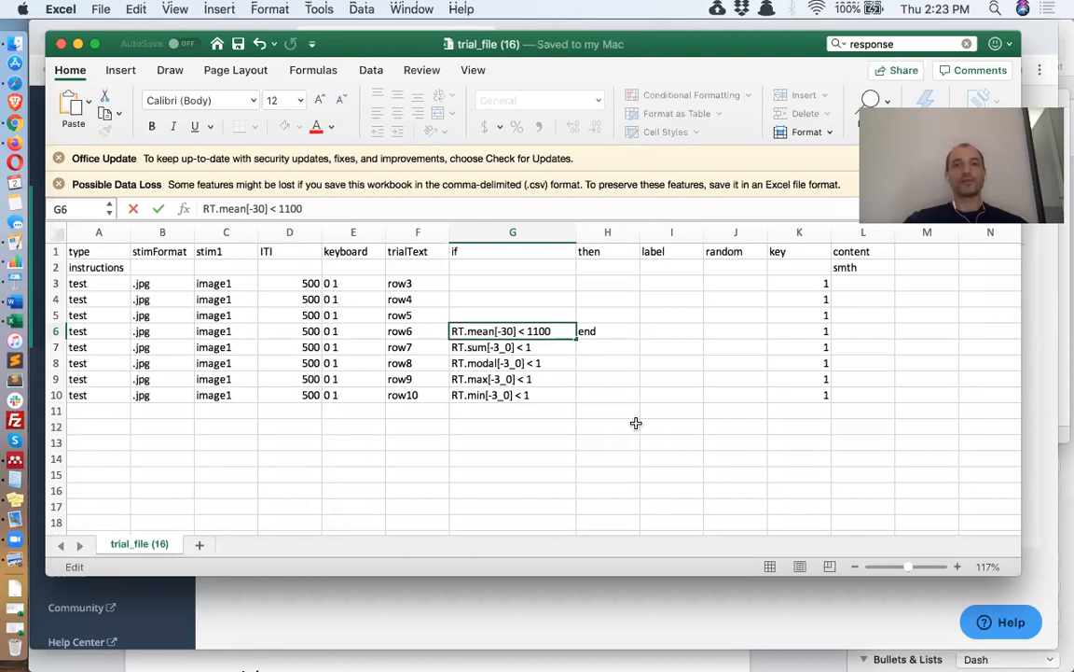
text(,)
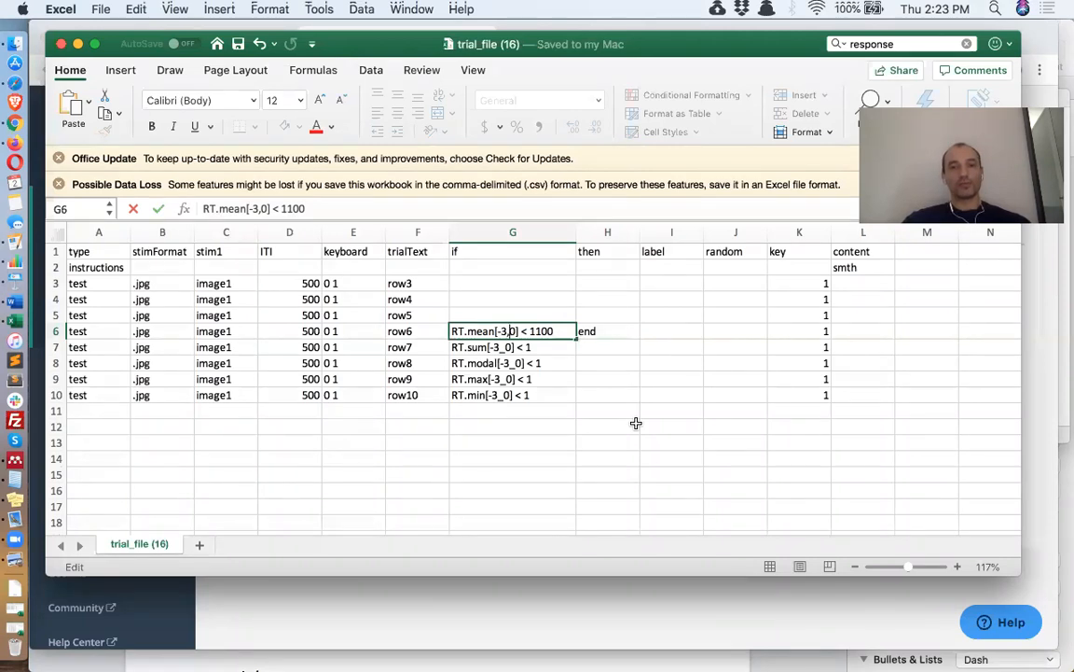
text(-2,)
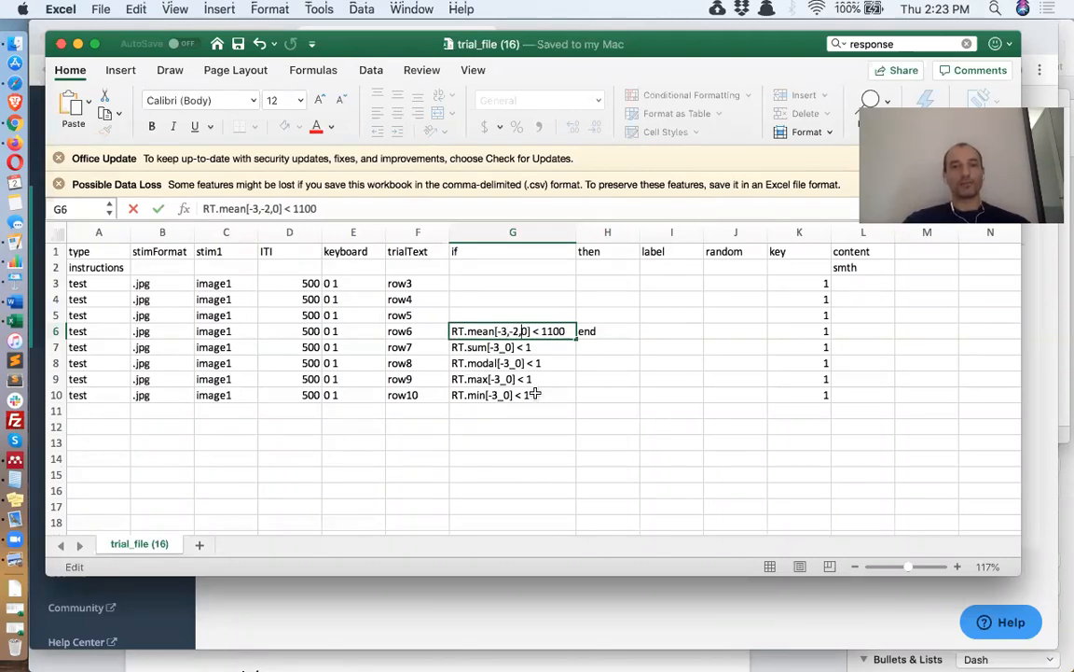
click(533, 395)
click(516, 331)
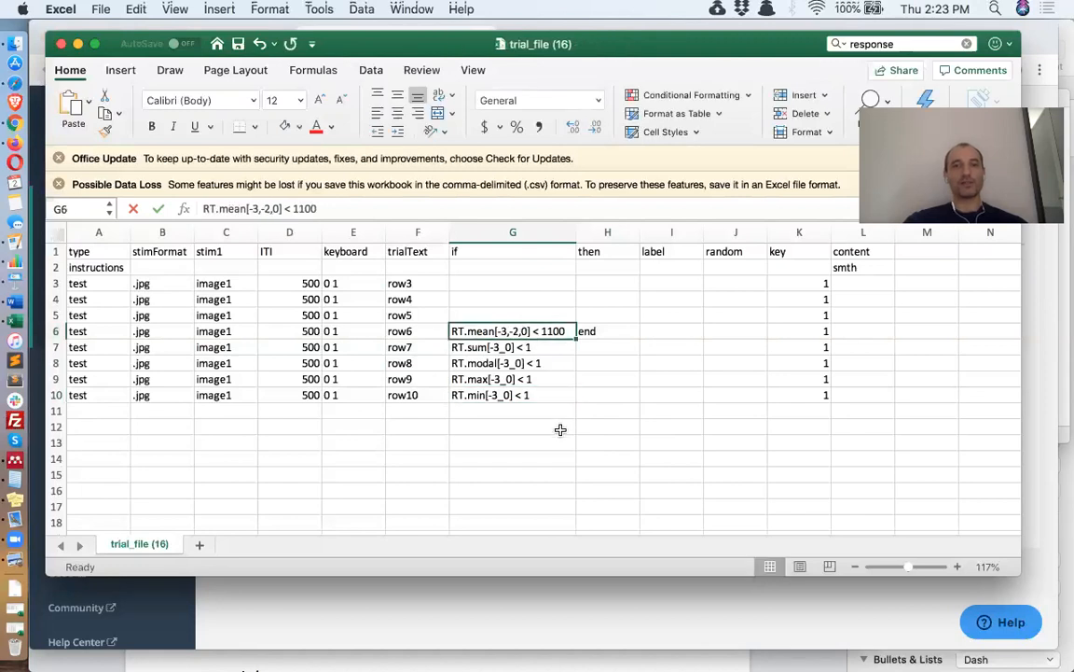
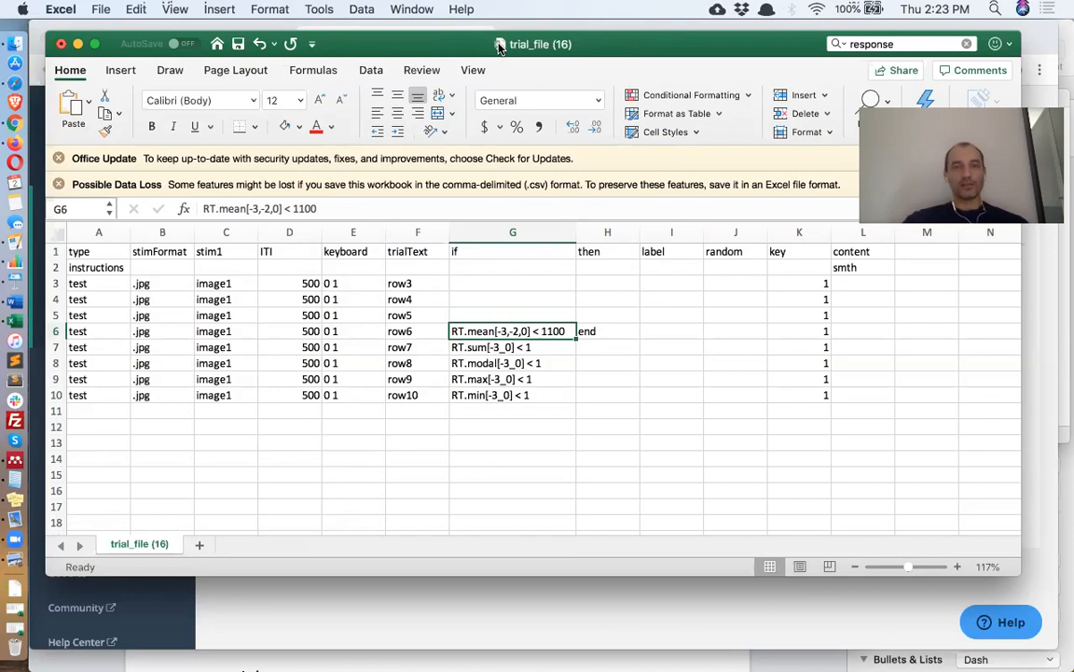
click(743, 431)
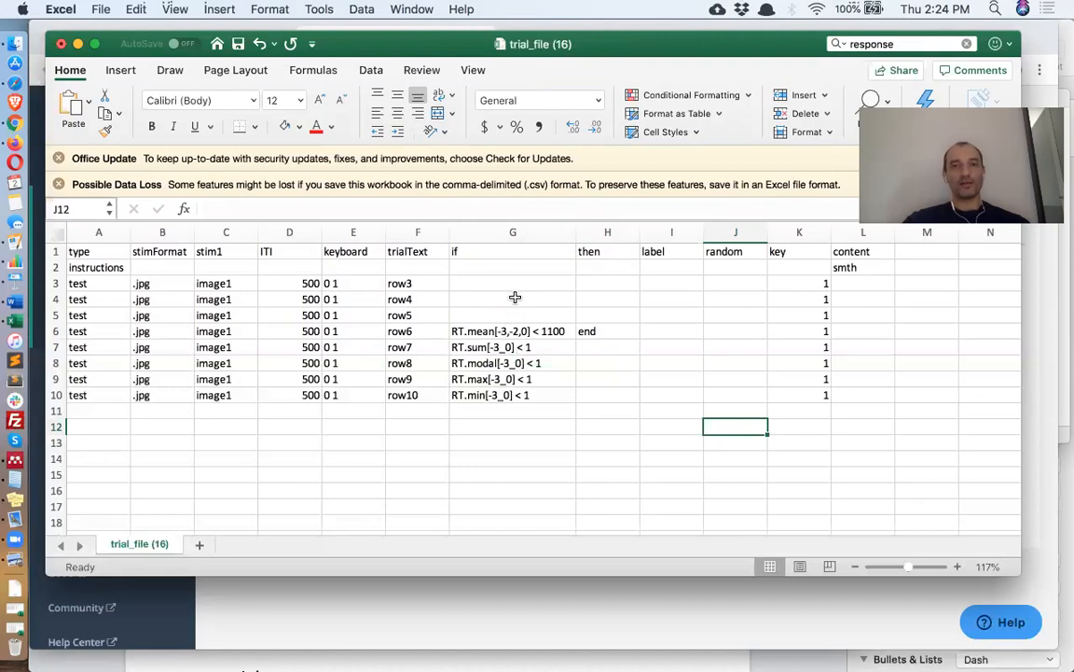
key(super+Tab)
key(super+Tab)
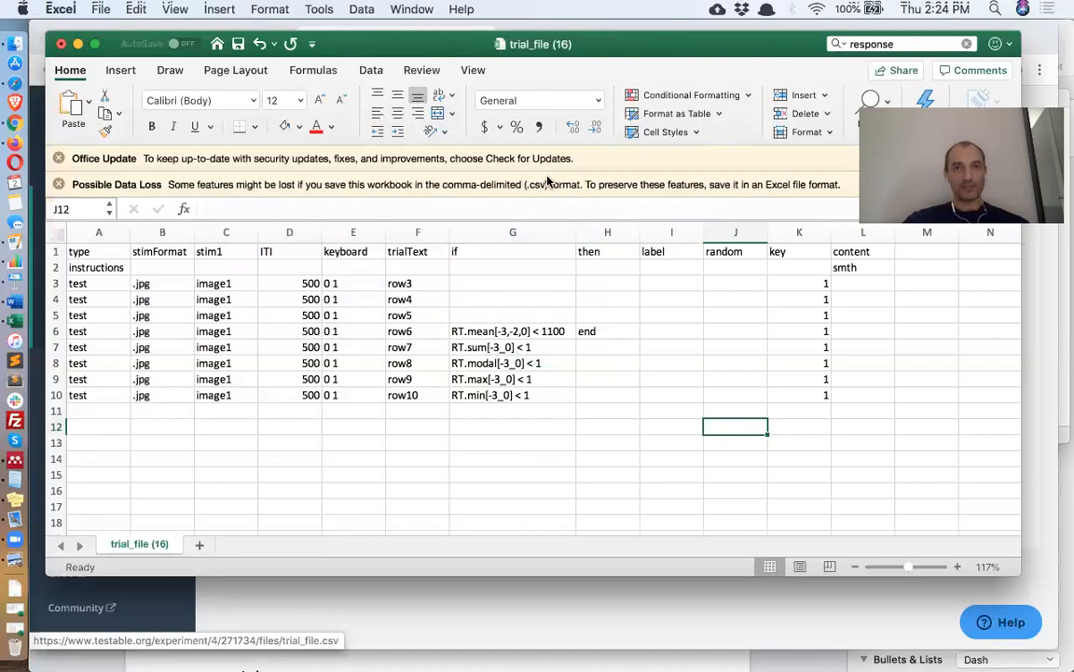
click(791, 343)
key(super+Tab)
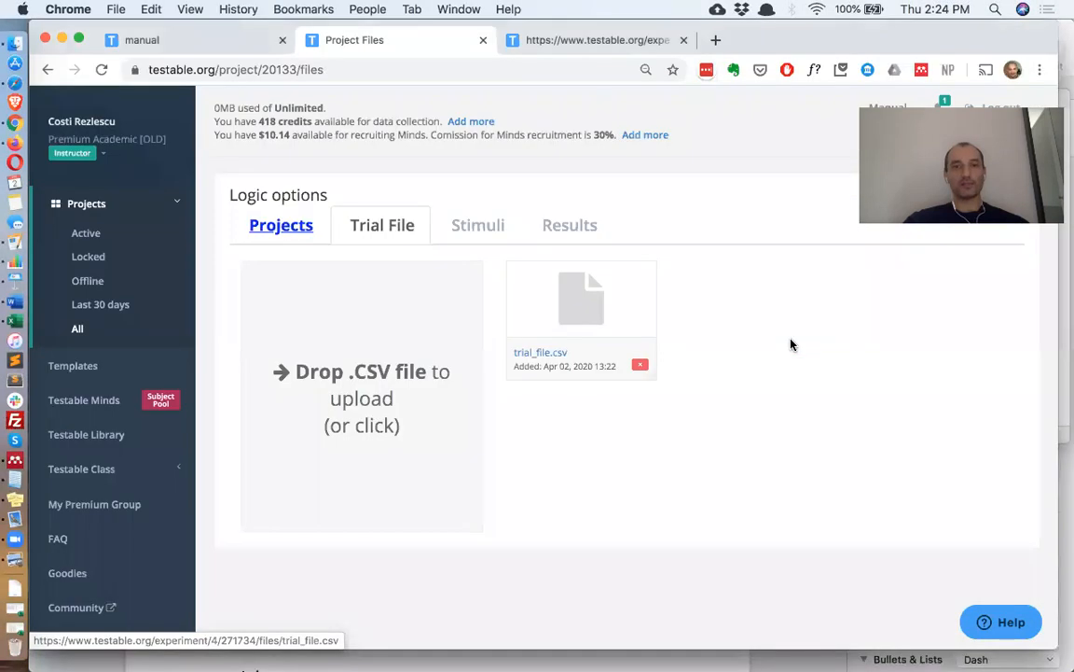
key(super+Tab)
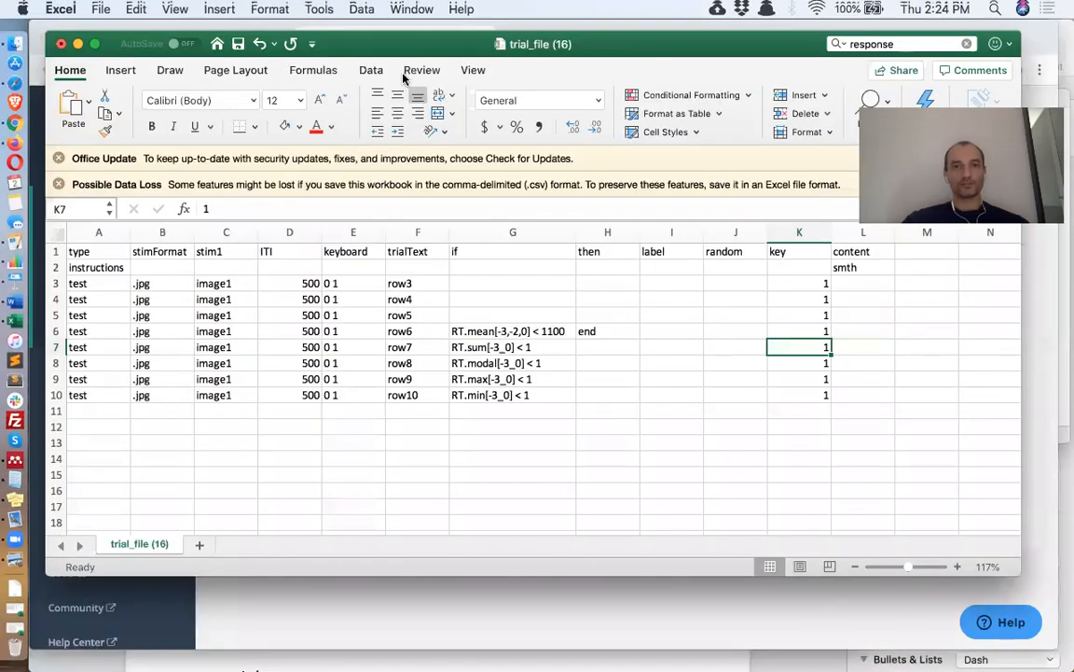
Enter correct as row 4's if condition with extra as its then target, and label row 11 extra.
click(520, 300)
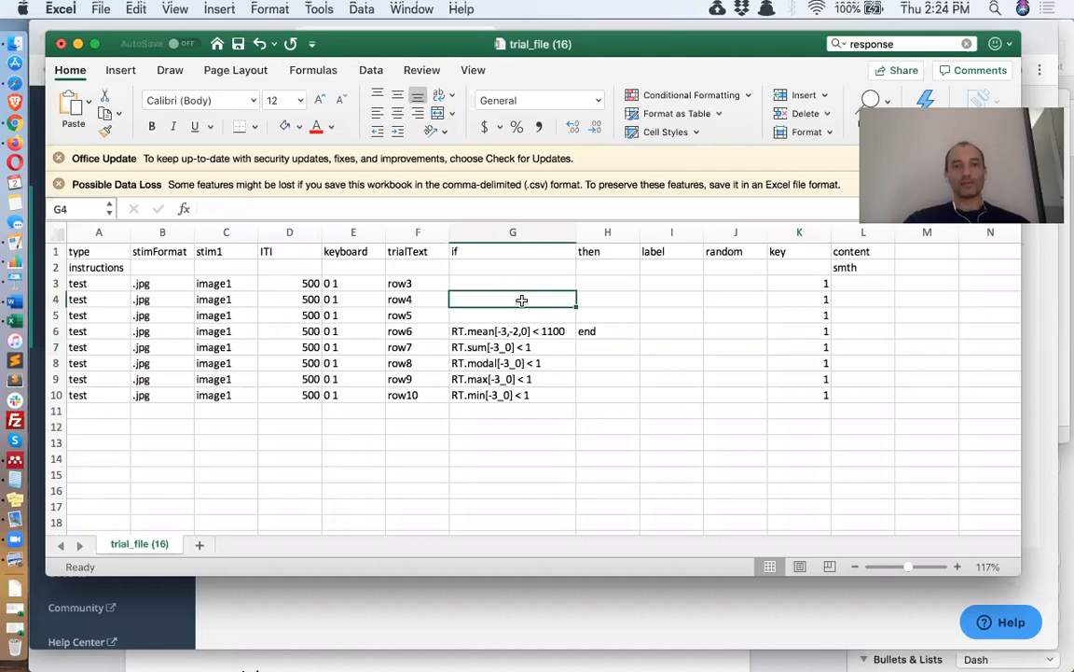
text(correct)
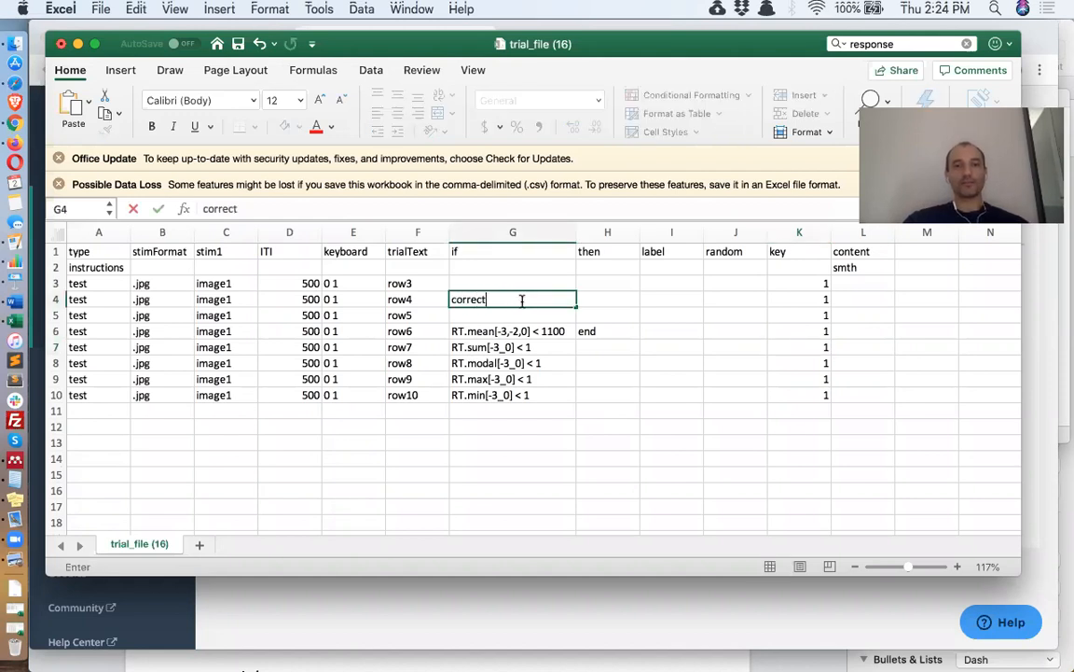
key(Tab)
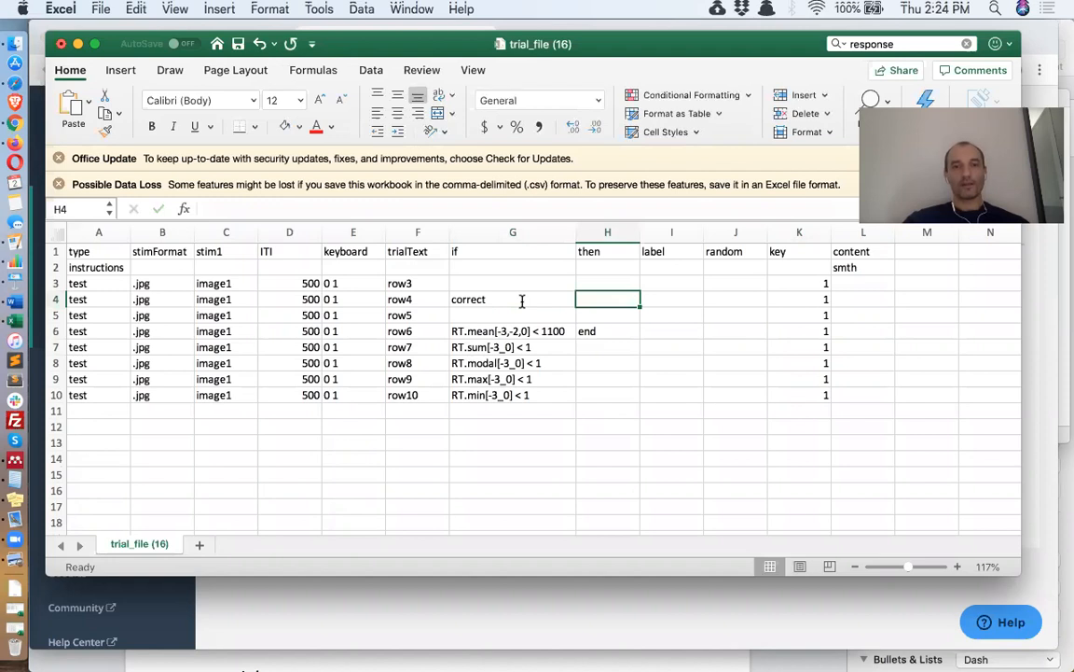
text(extra)
key(Return)
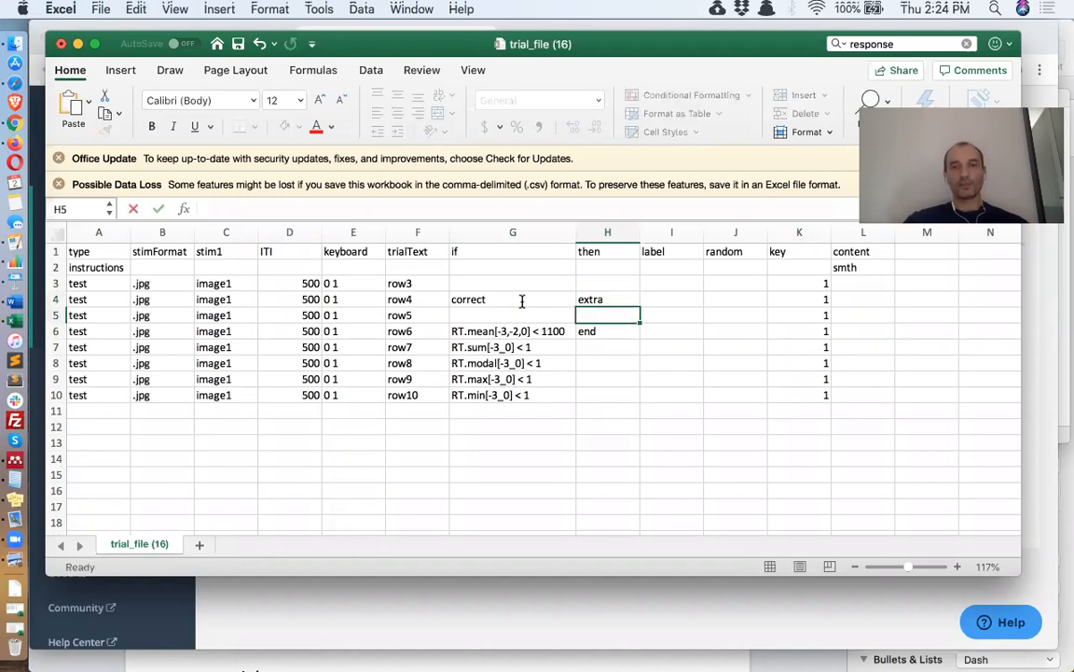
click(666, 410)
text(extra)
key(Return)
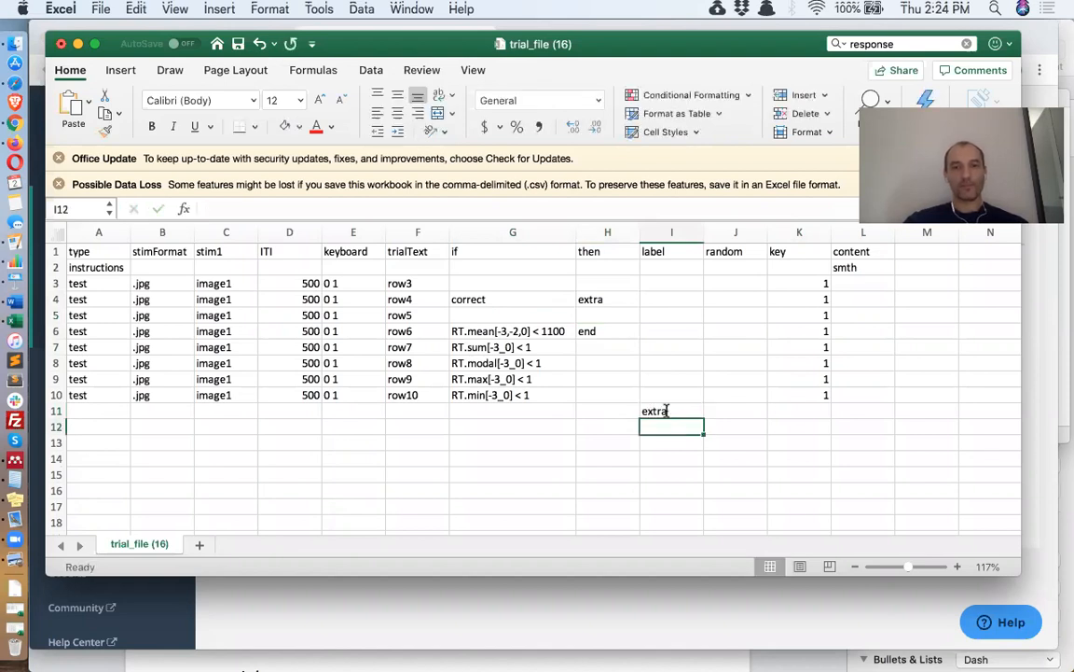
Clear the if and then cells of rows 6 to 10, and copy row 10's type-to-trialText cells into row 11 with trialText extra.
drag(492, 331, 613, 395)
key(Delete)
drag(419, 394, 99, 399)
key(super+c)
click(98, 412)
key(super+v)
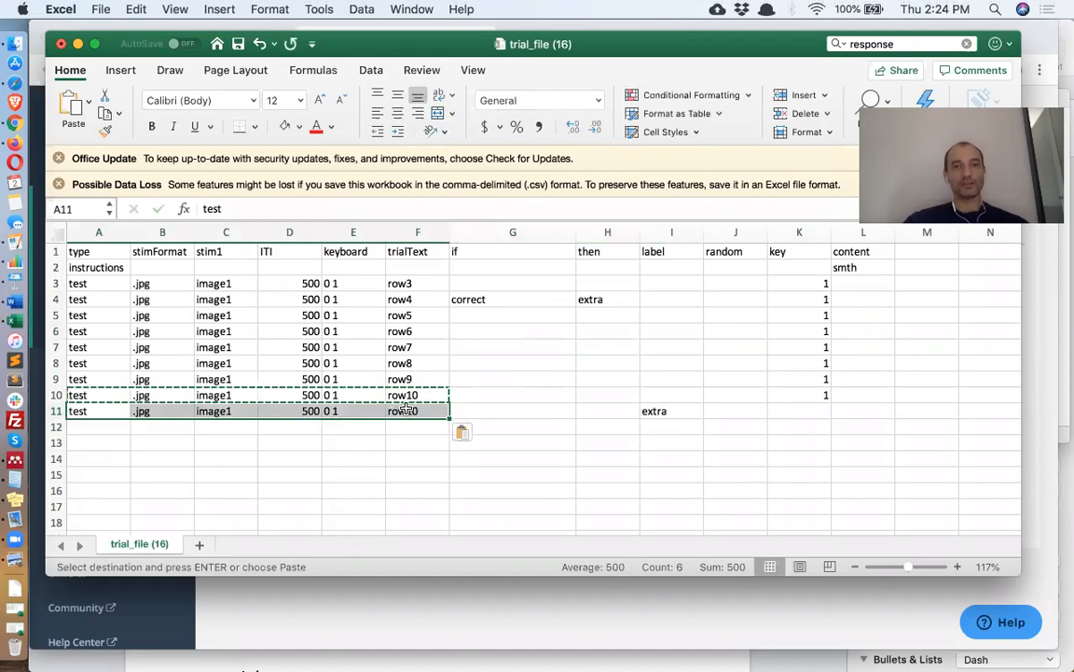
click(407, 410)
text(extra)
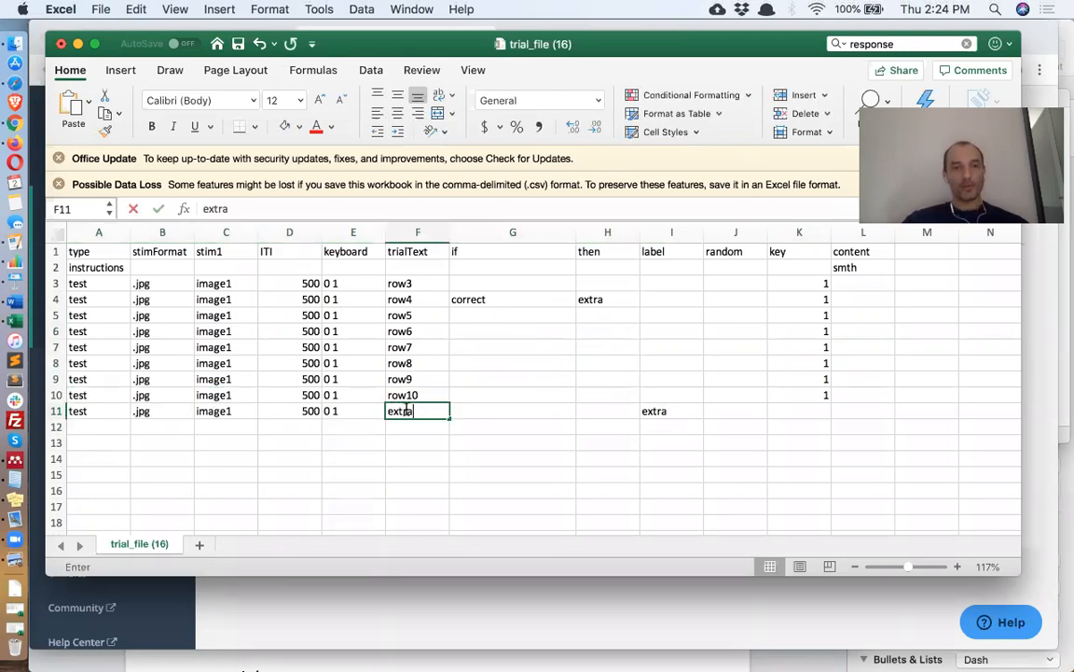
key(Return)
Enter second_part as row 5's then target.
click(533, 303)
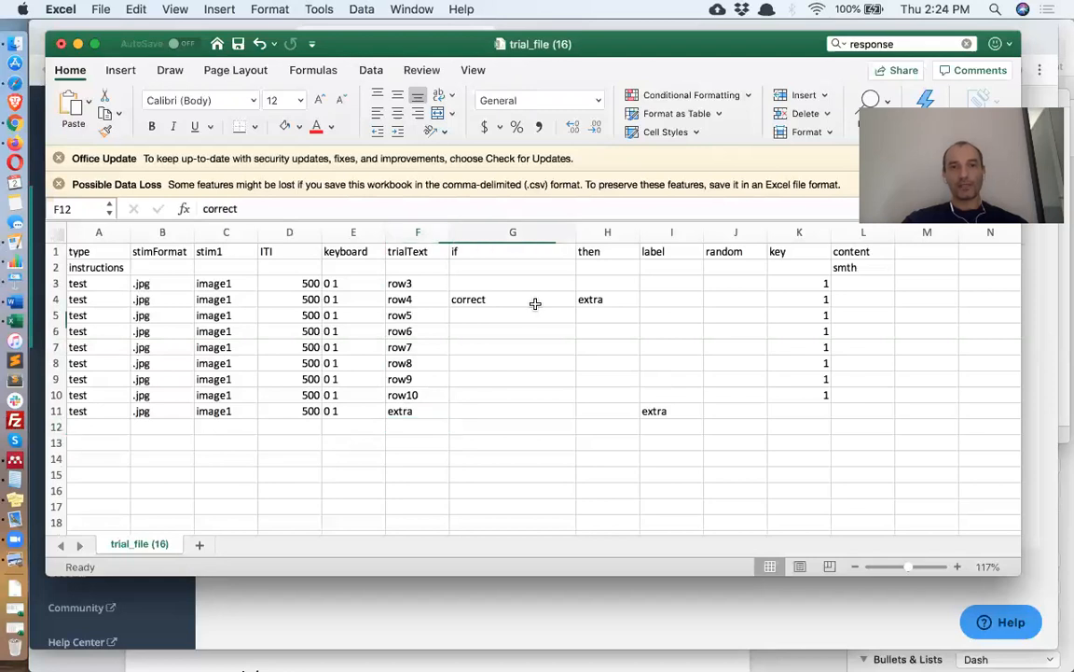
click(680, 412)
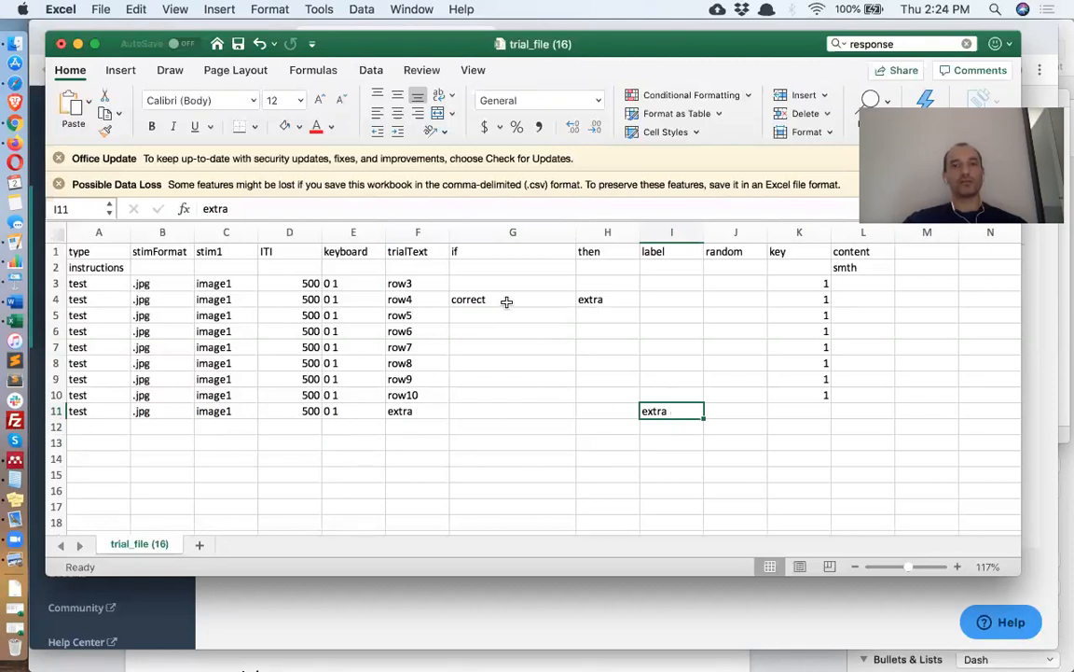
click(432, 317)
click(595, 317)
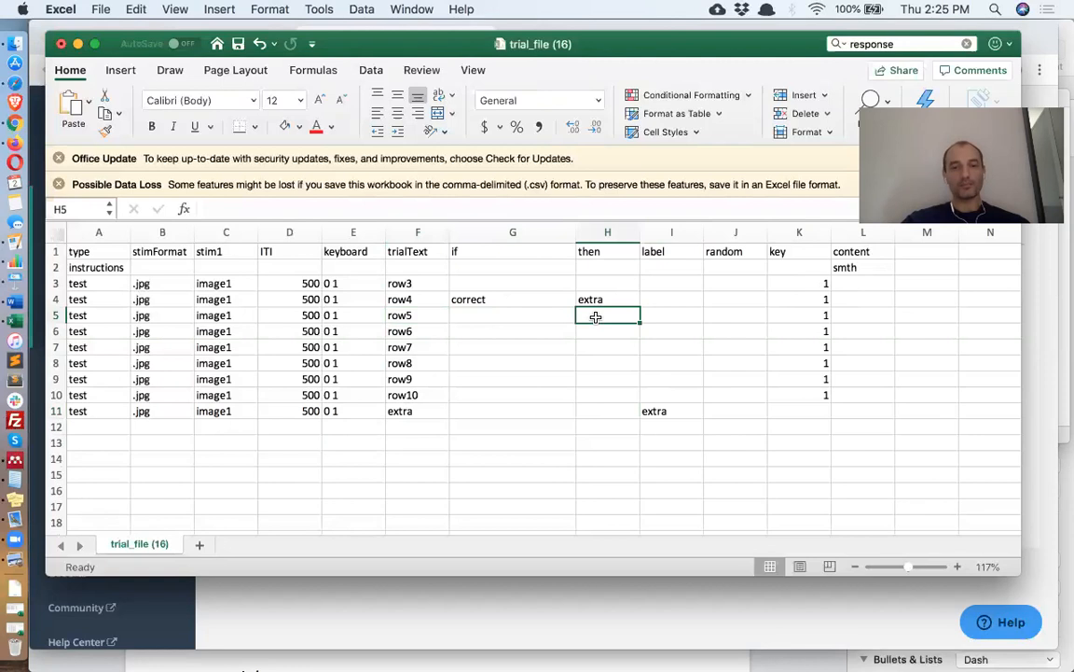
text(second)
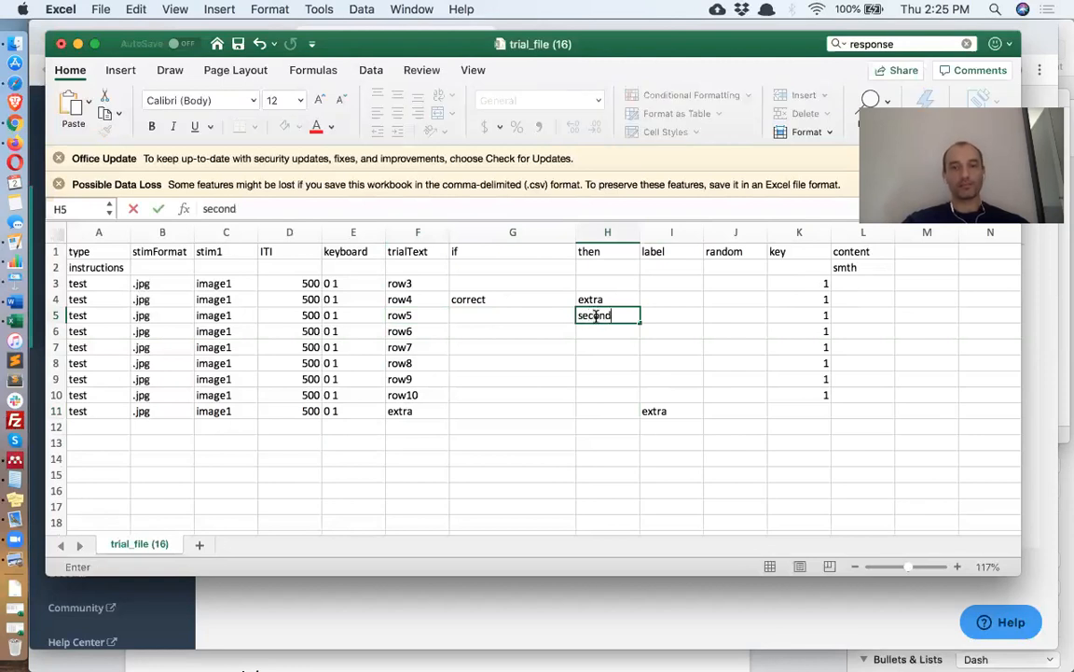
text(_part)
key(Return)
Give row 11 second_part as its then target and 1 as its if condition.
click(611, 412)
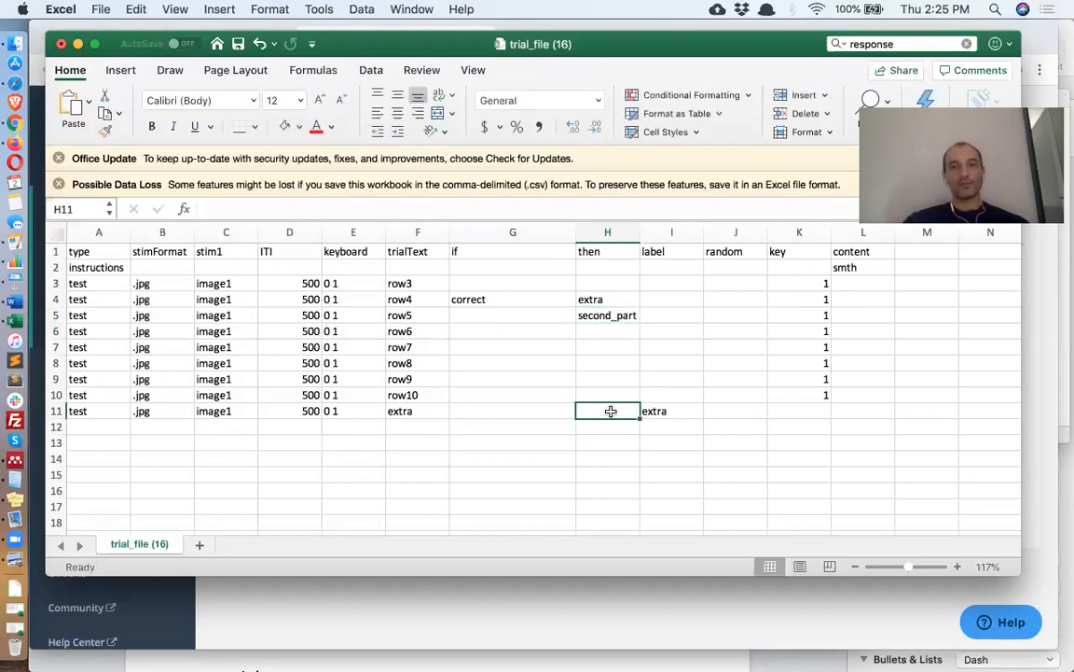
text(second)
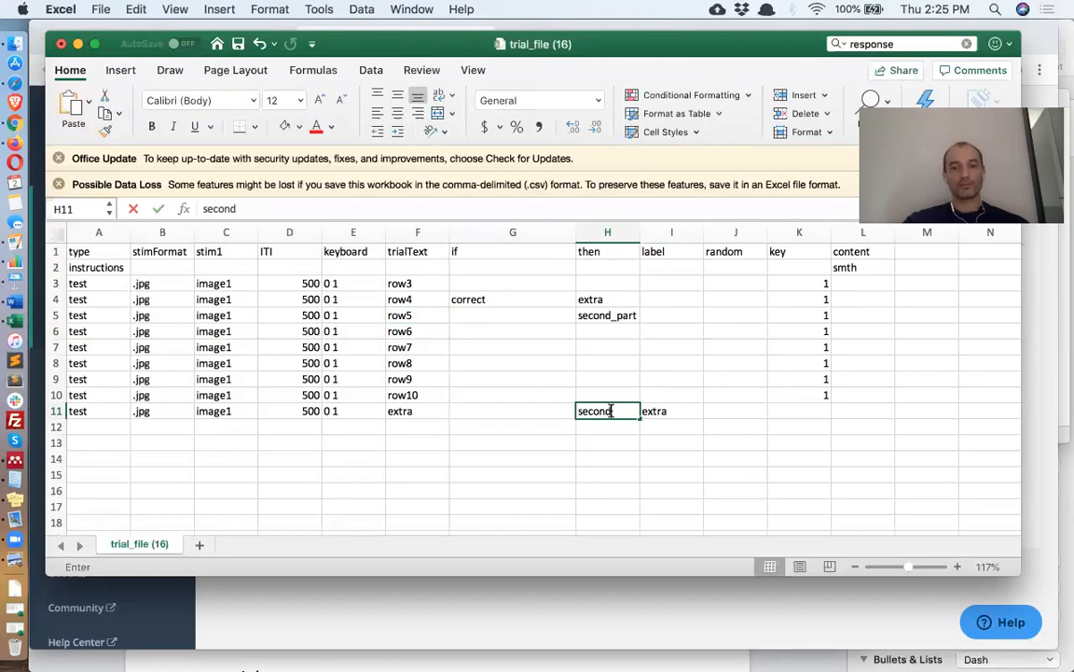
text(_part)
key(Return)
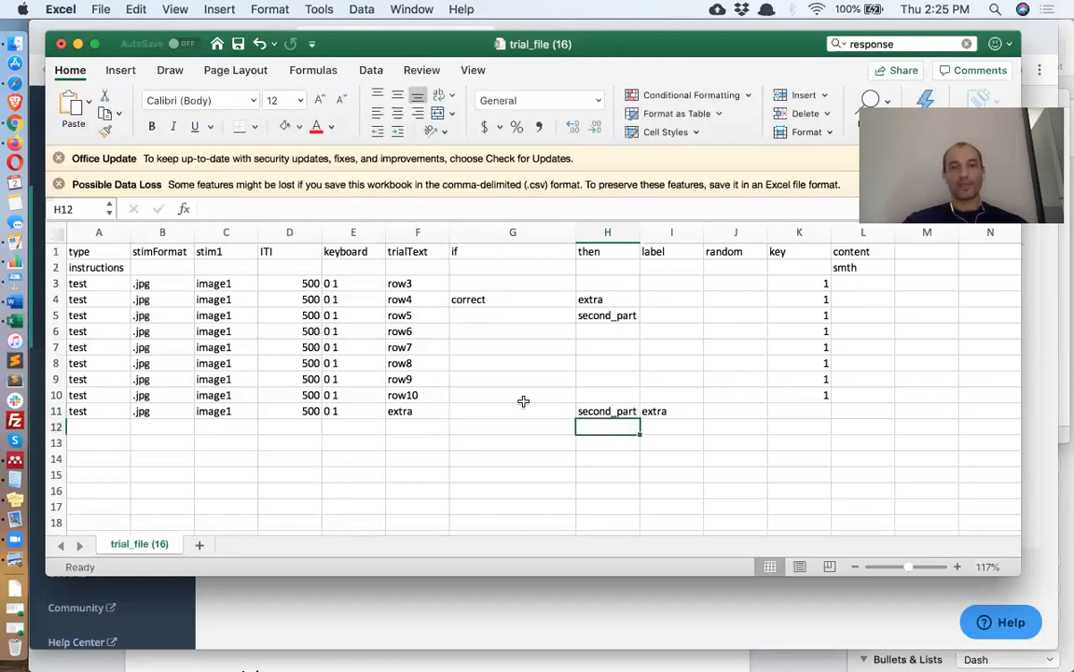
click(523, 408)
text(1)
key(Return)
click(524, 411)
key(Delete)
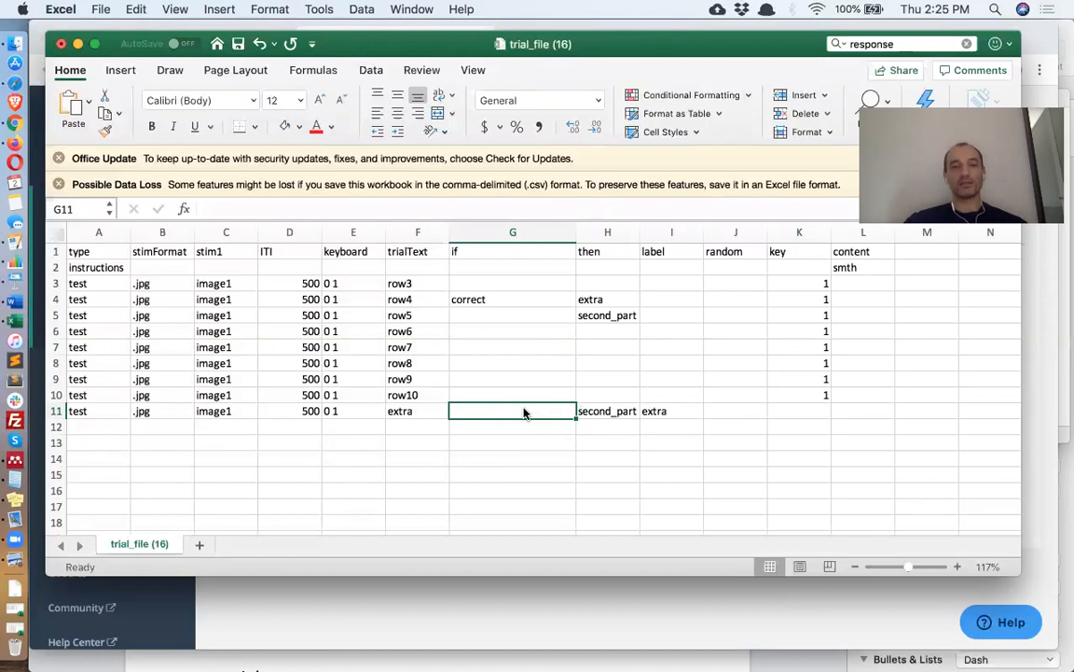
text(1)
key(Return)
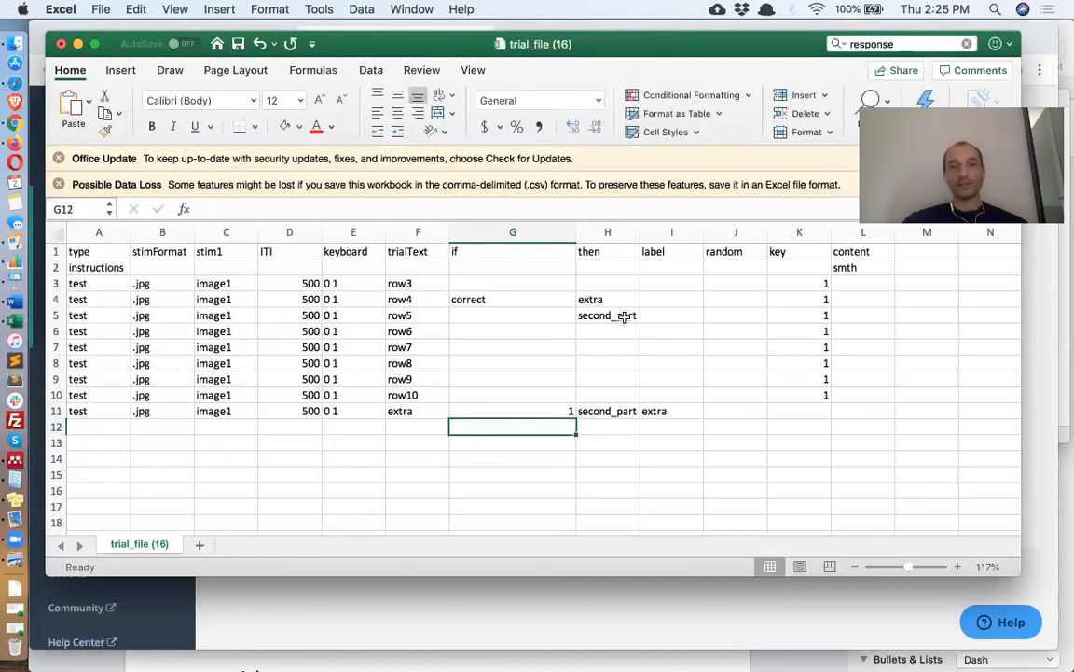
Enter end as row 10's then target so the experiment stops before the extra row.
click(623, 317)
drag(623, 317, 621, 391)
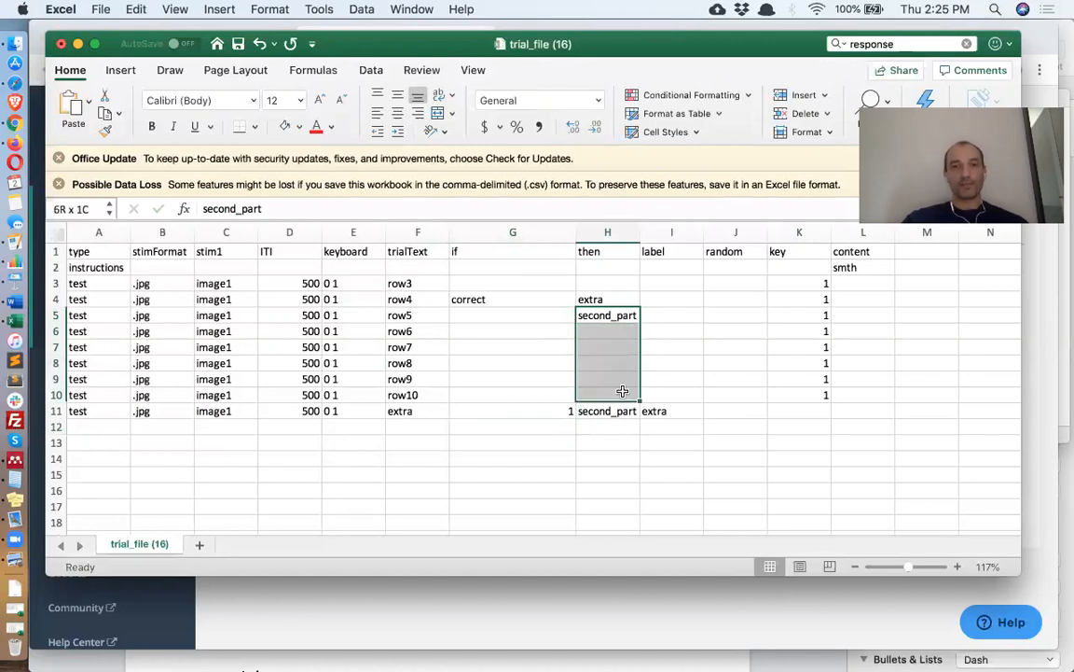
click(569, 394)
click(617, 394)
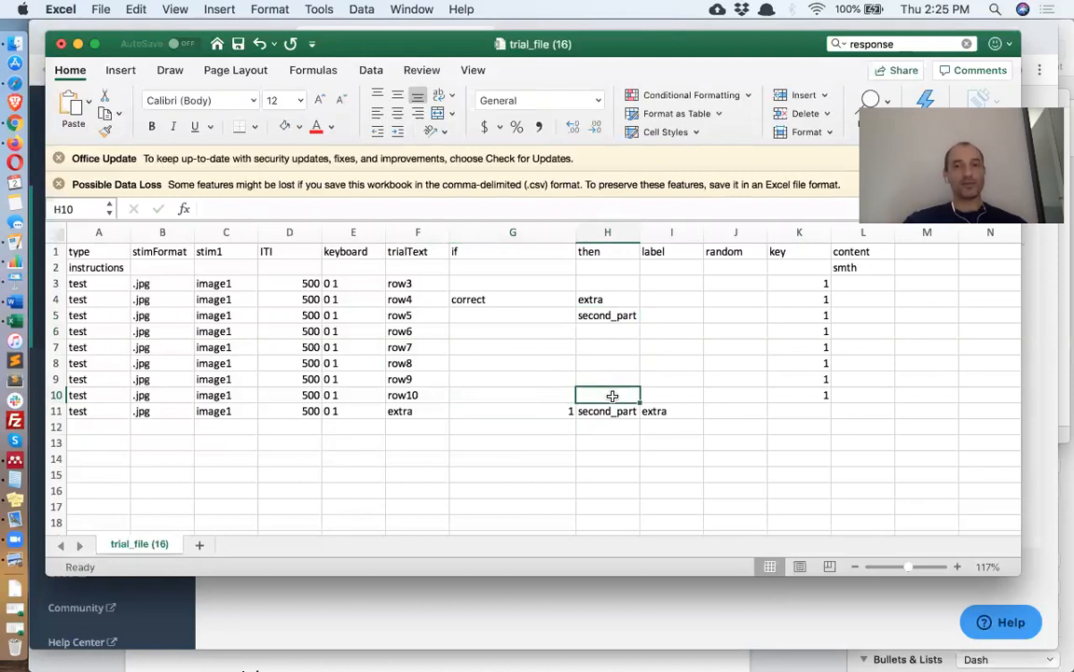
text(end)
key(Return)
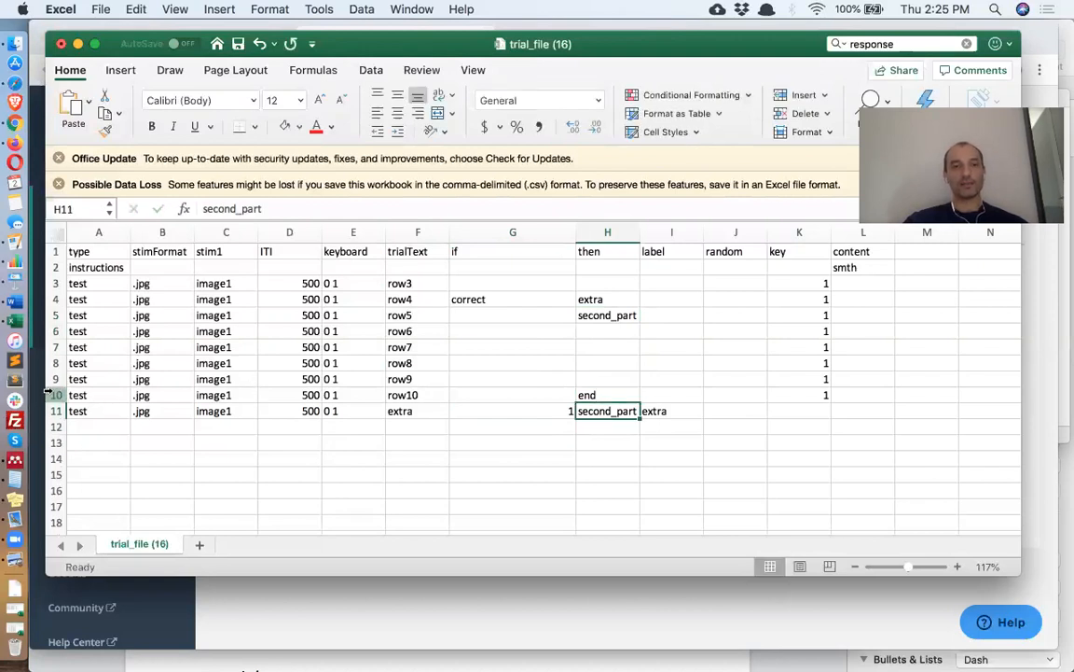
click(56, 395)
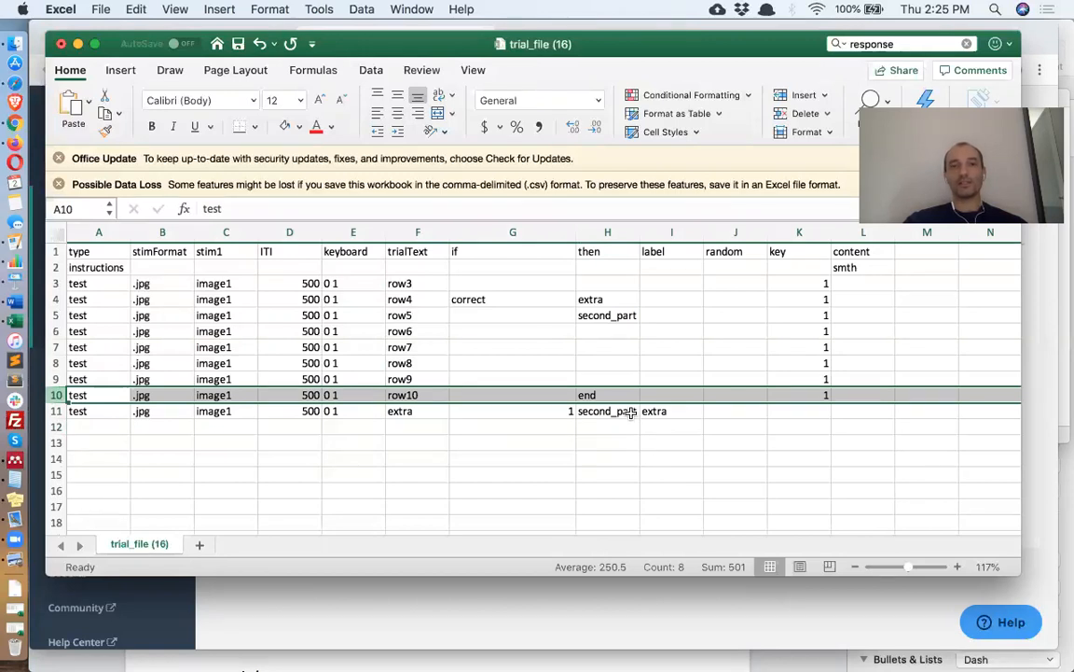
Save the trial file, switch to Chrome and upload it to the Logic options project from Downloads.
click(512, 297)
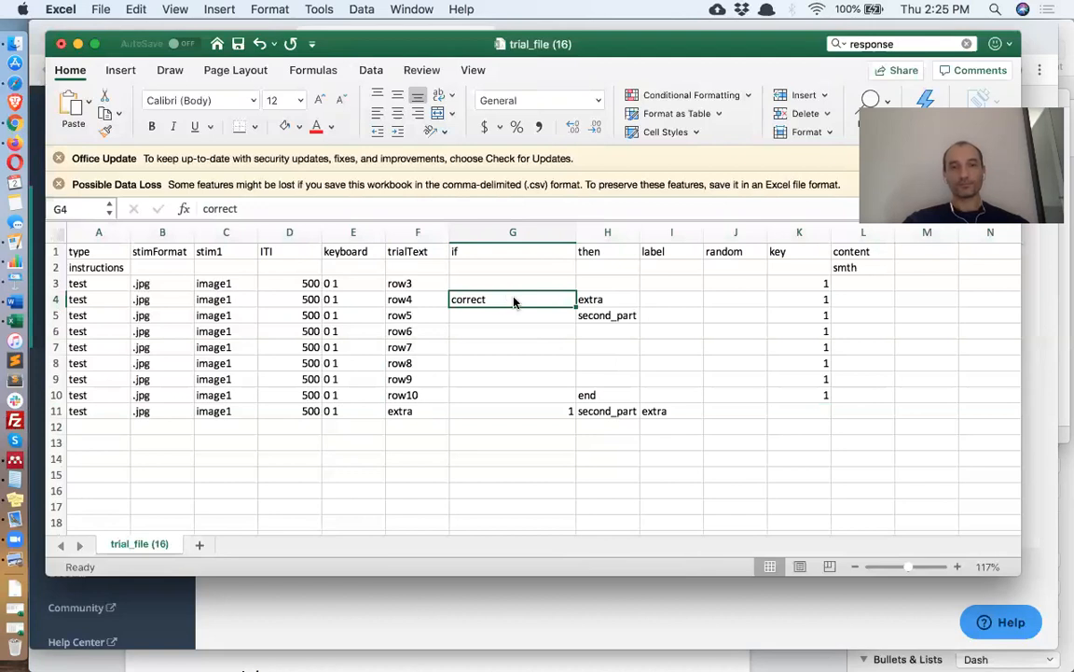
key(super+s)
click(17, 124)
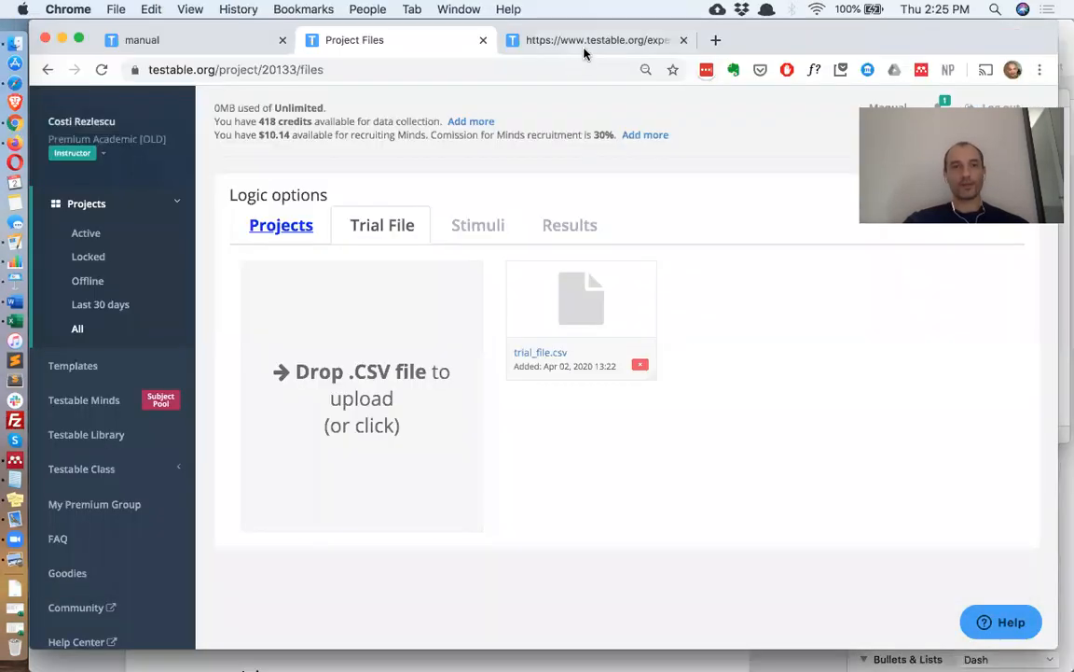
click(14, 592)
drag(132, 168, 361, 376)
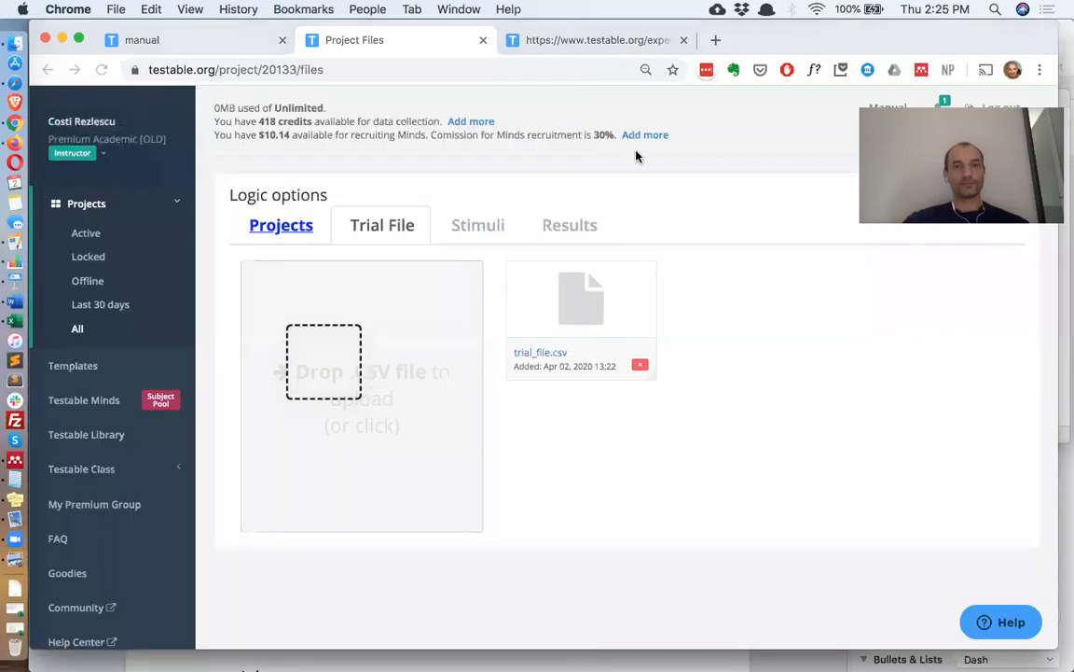
Reload the experiment, recheck the conditions in Excel, and run it past the instructions to test the jump to the extra row.
click(620, 42)
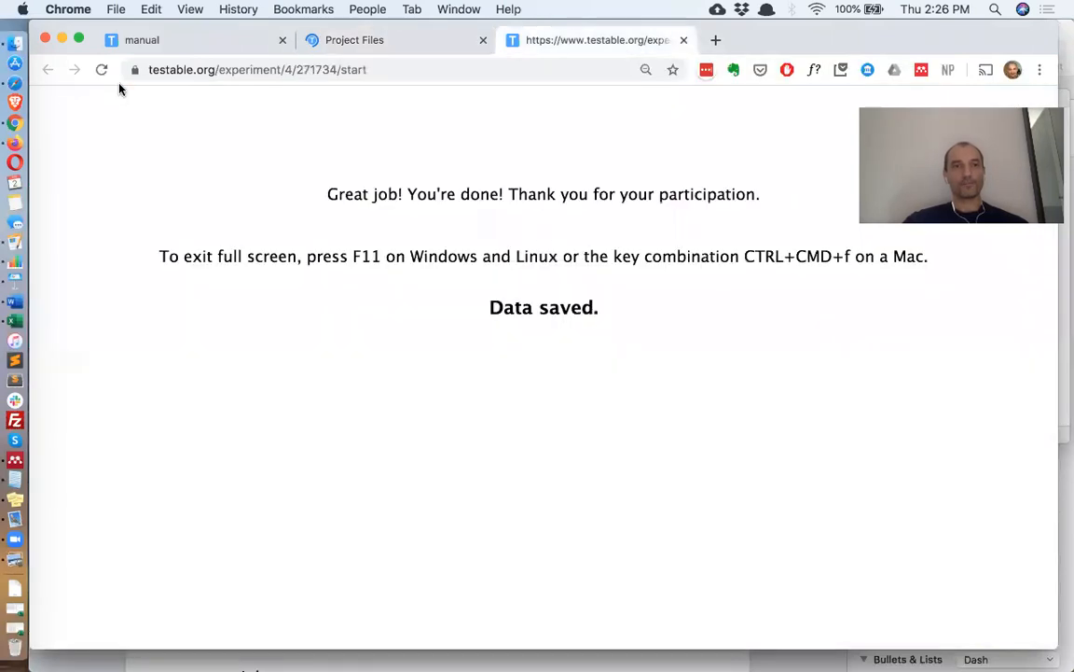
click(101, 70)
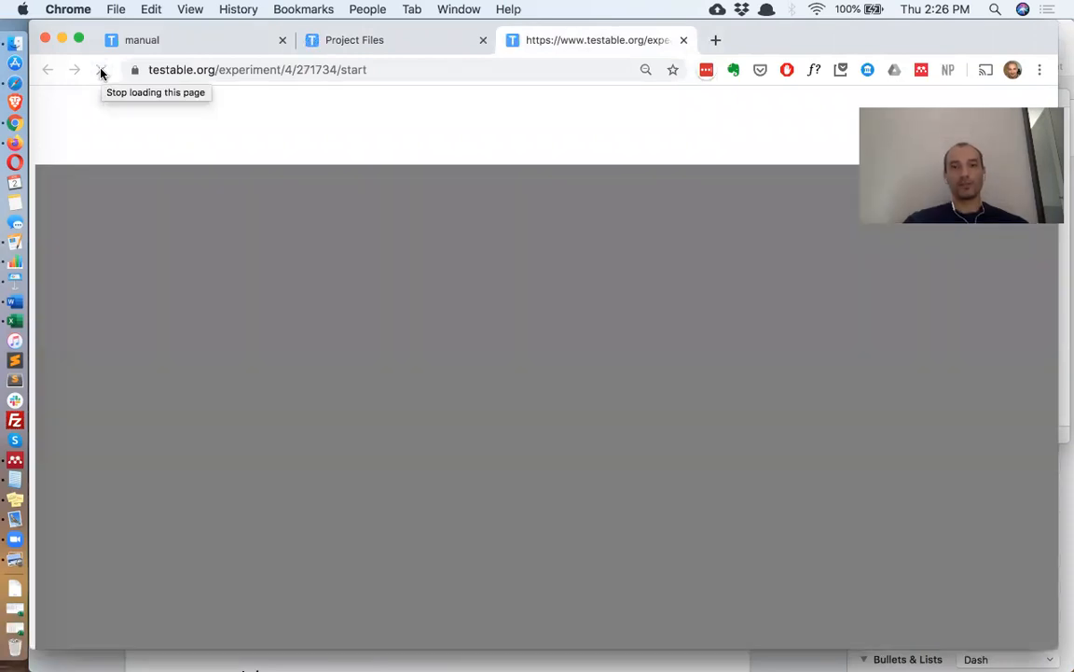
key(super+Tab)
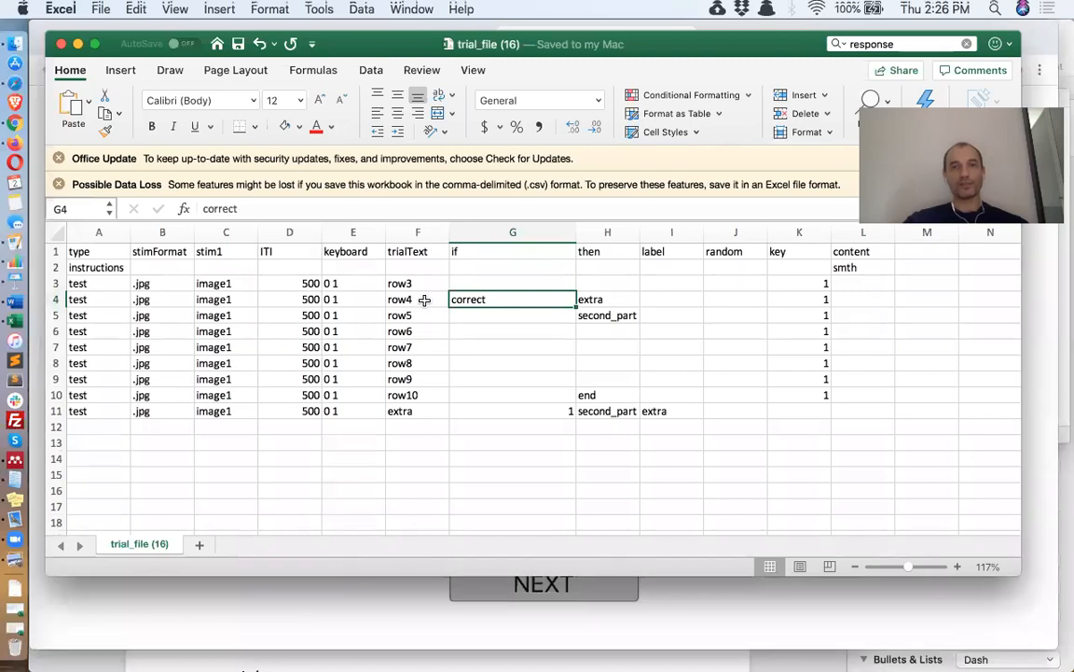
key(super+Tab)
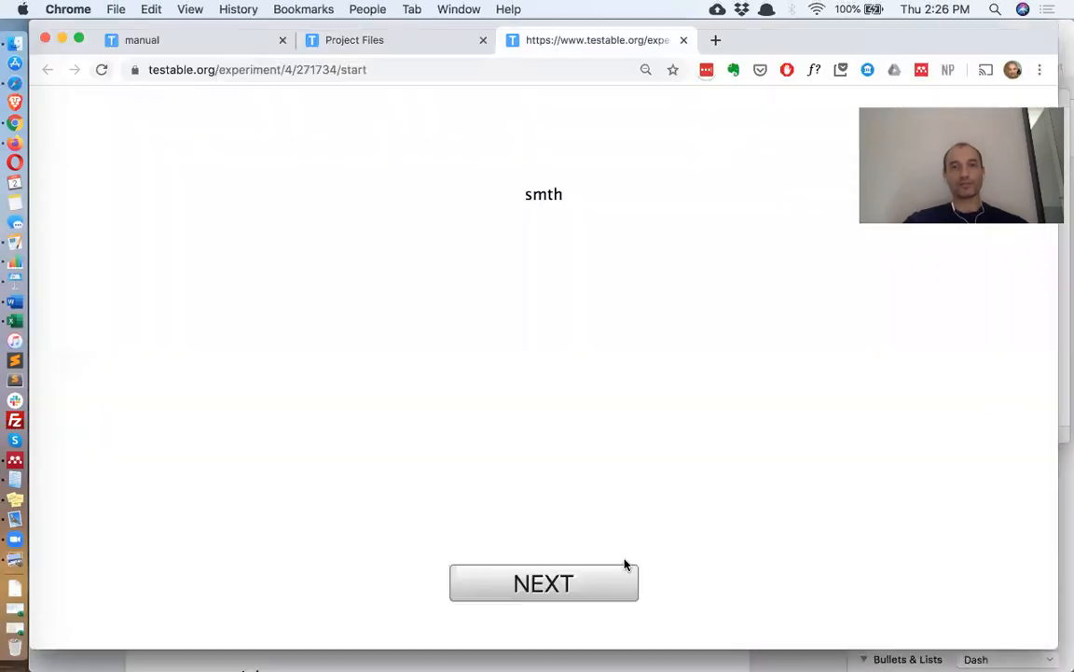
click(580, 579)
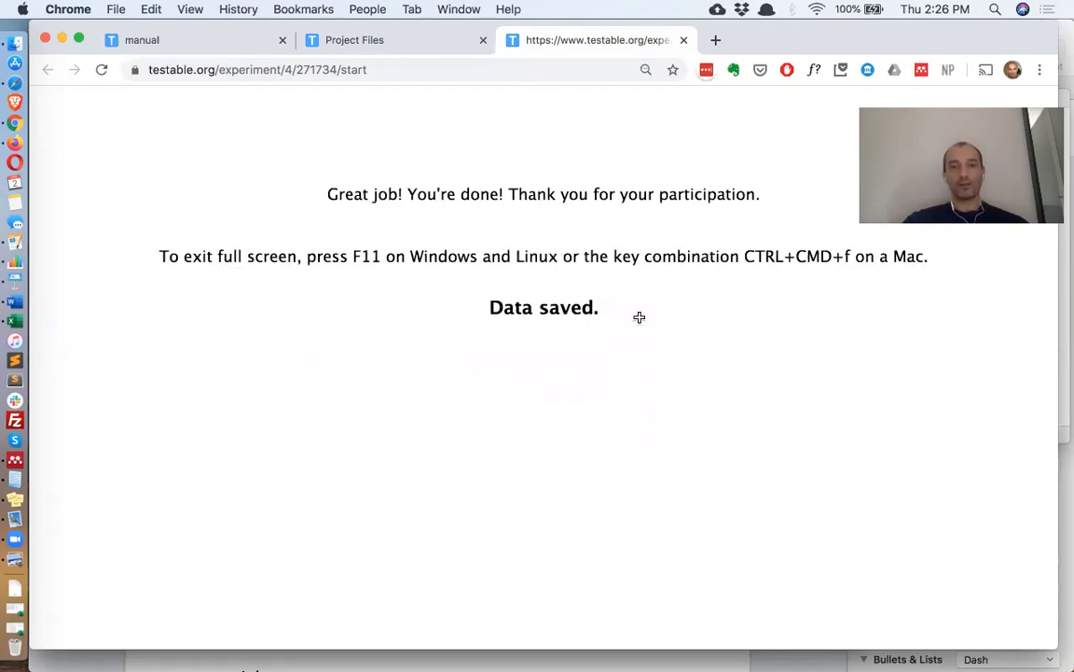
Return to Excel, clear row 5's then cell and label row 5 second_extra.
key(super+Tab)
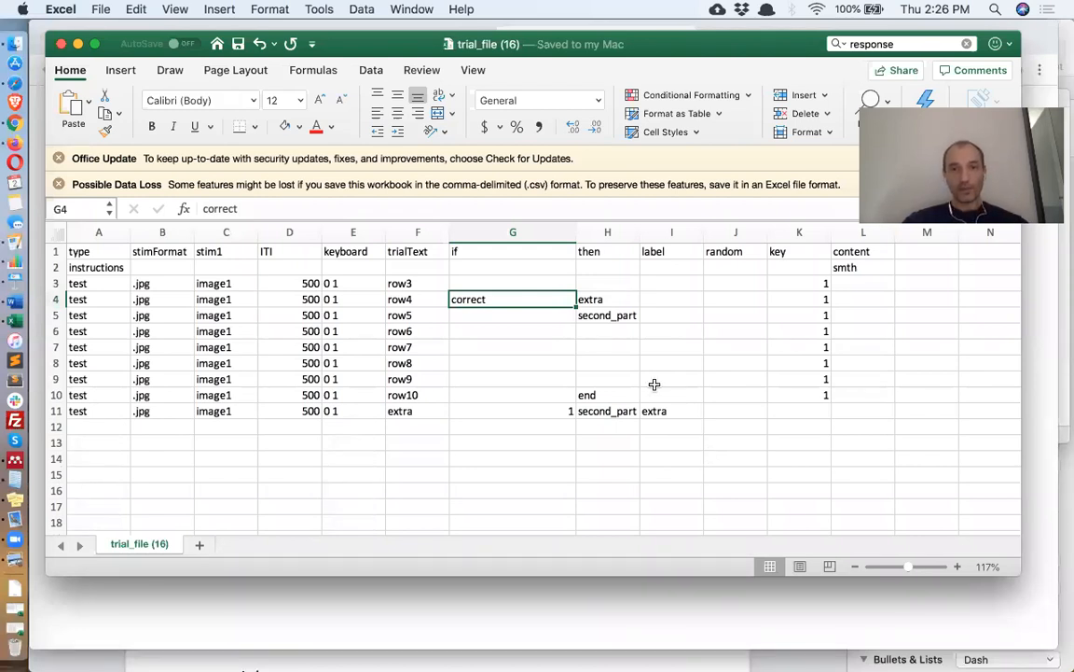
click(629, 314)
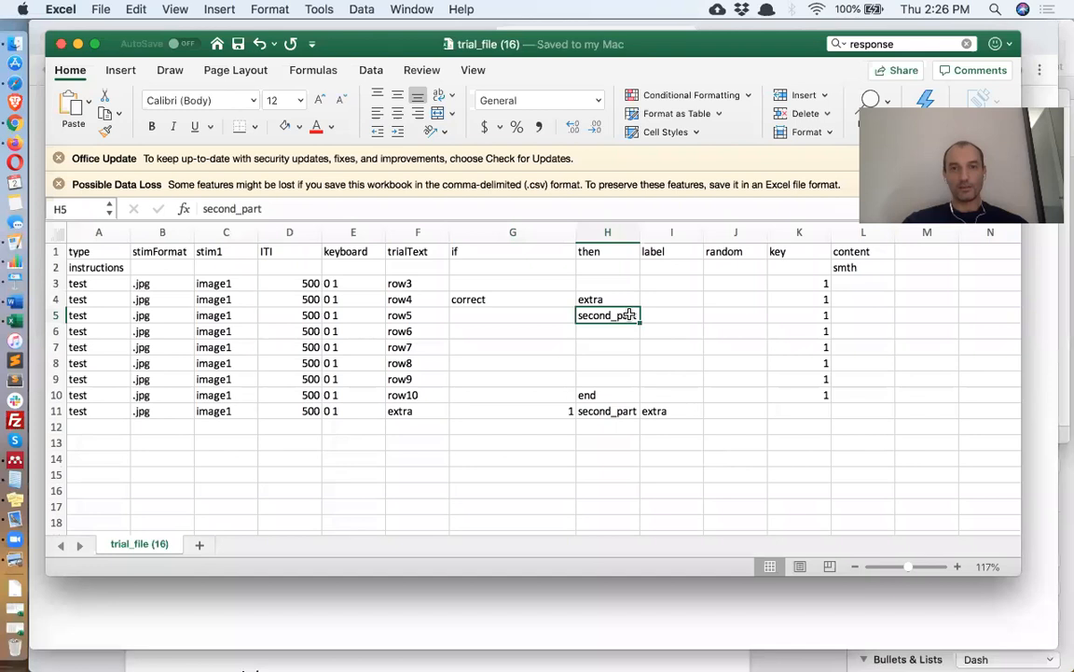
key(Delete)
click(682, 317)
text(second)
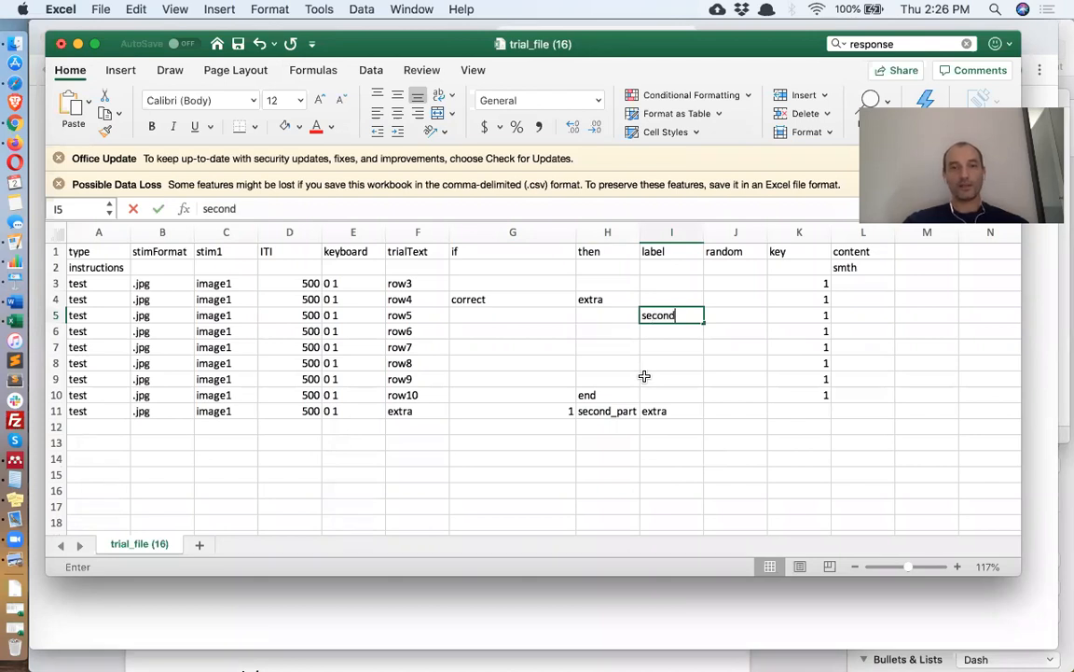
text(_extr)
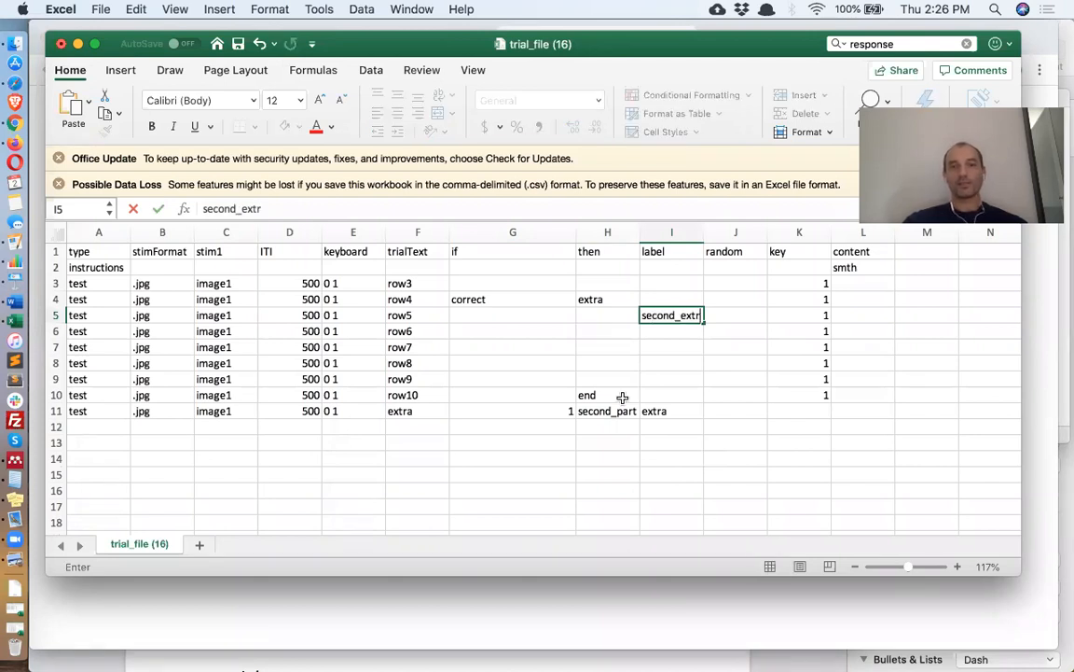
text(a)
key(Return)
Save the relabelled trial file and upload it again to the project in Chrome.
click(606, 412)
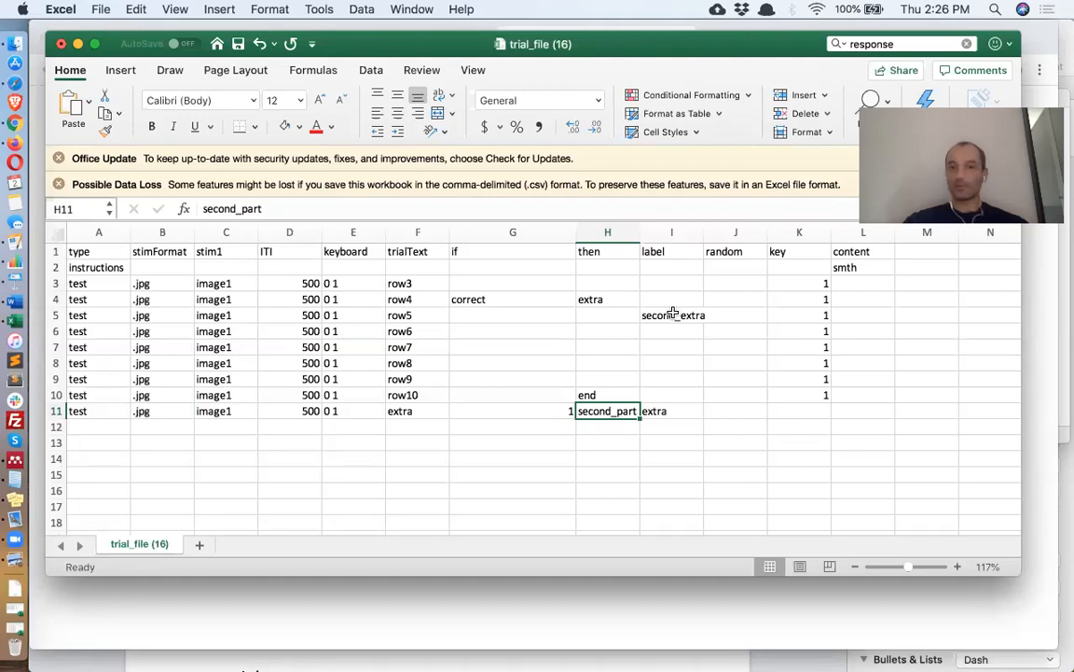
key(super+s)
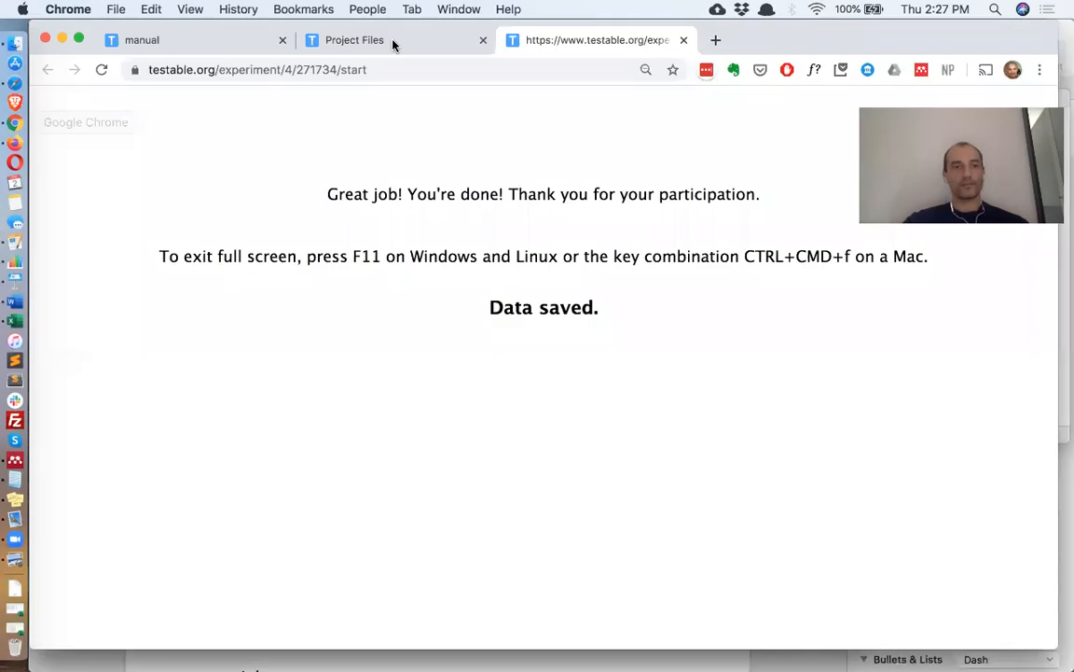
key(ctrl+shift+Tab)
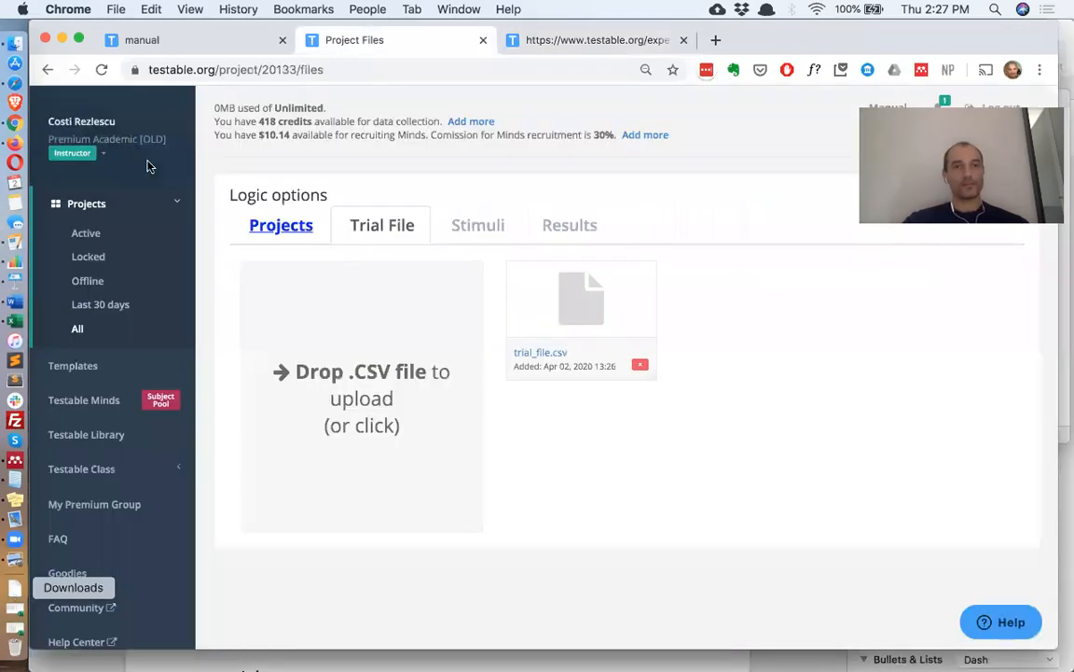
click(14, 589)
drag(119, 172, 369, 355)
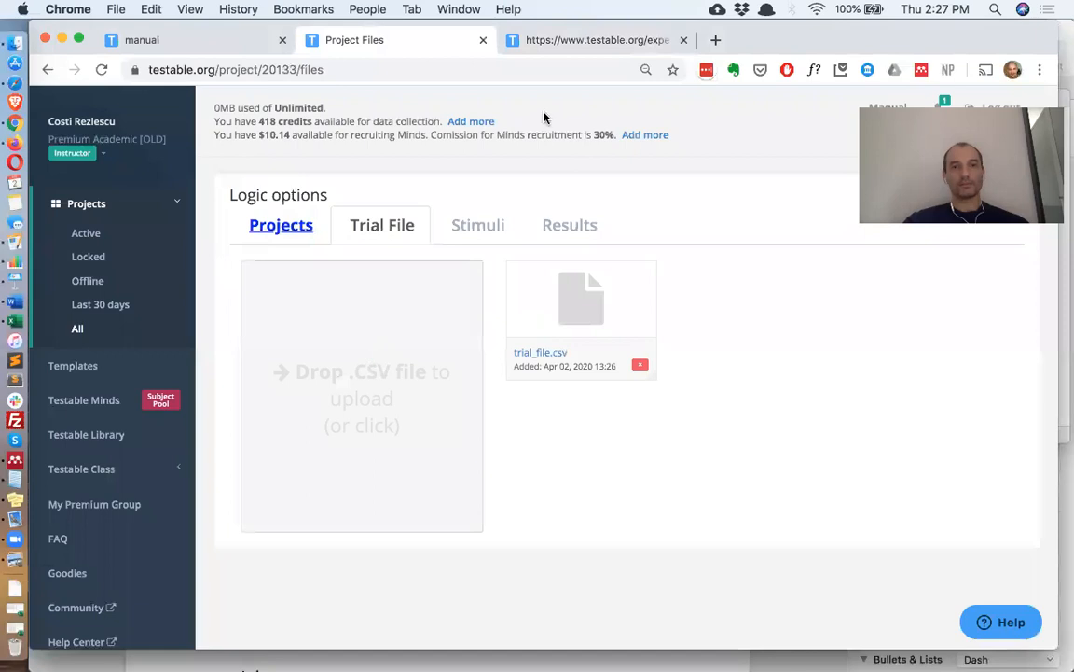
Reload the experiment and run it past the instructions to test the return from the extra row to row 5.
click(629, 47)
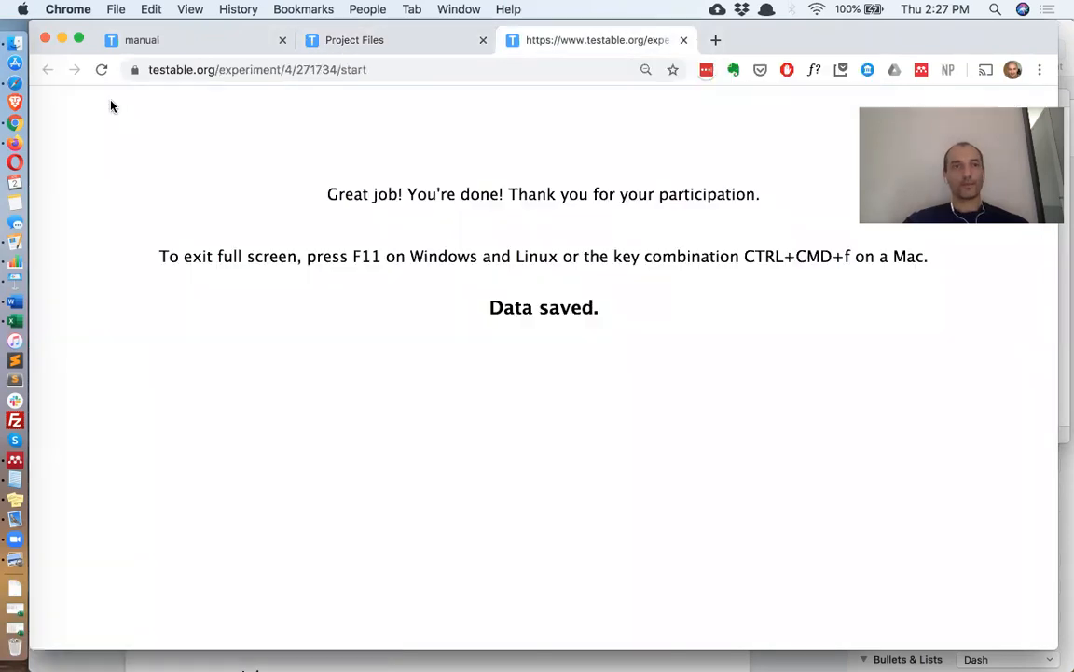
click(101, 69)
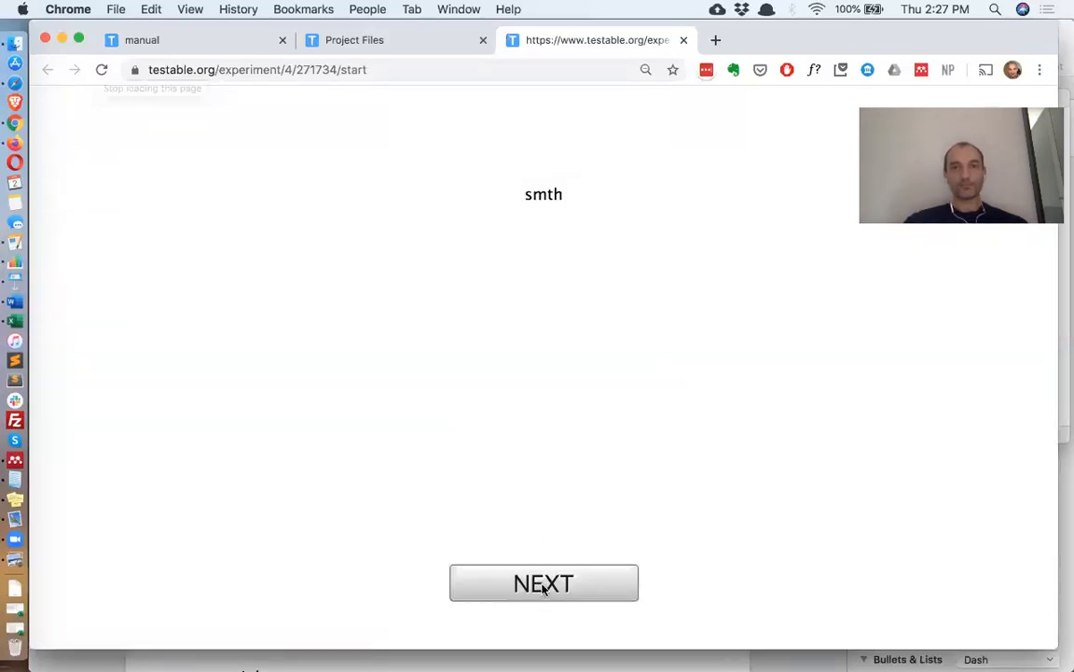
click(544, 586)
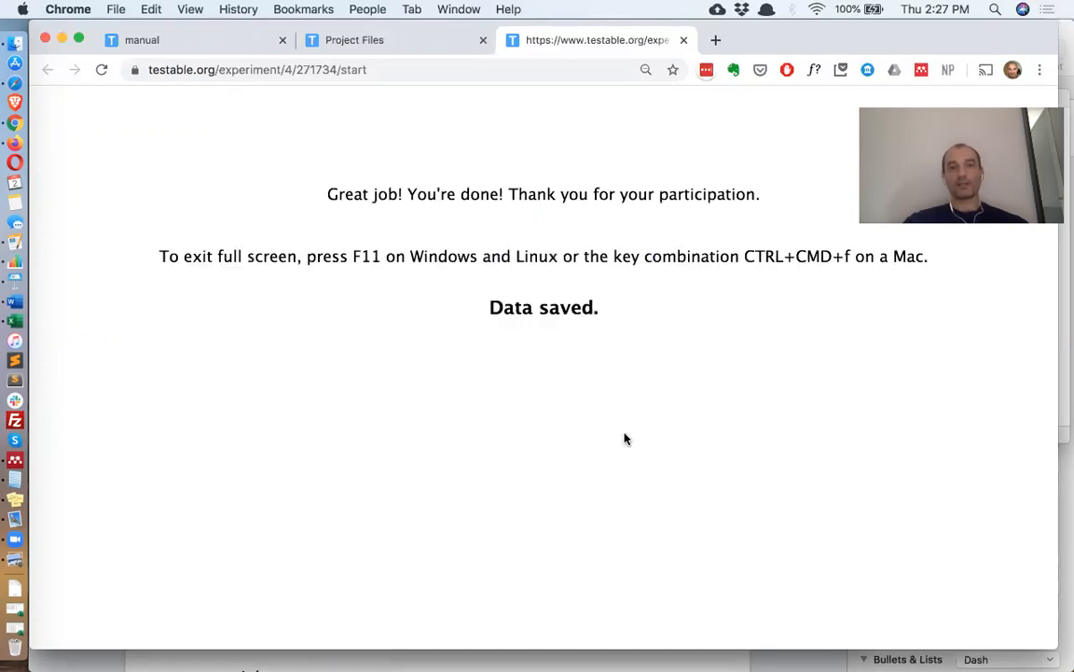
Return to Excel and change row 5's label to second_part.
key(super+Tab)
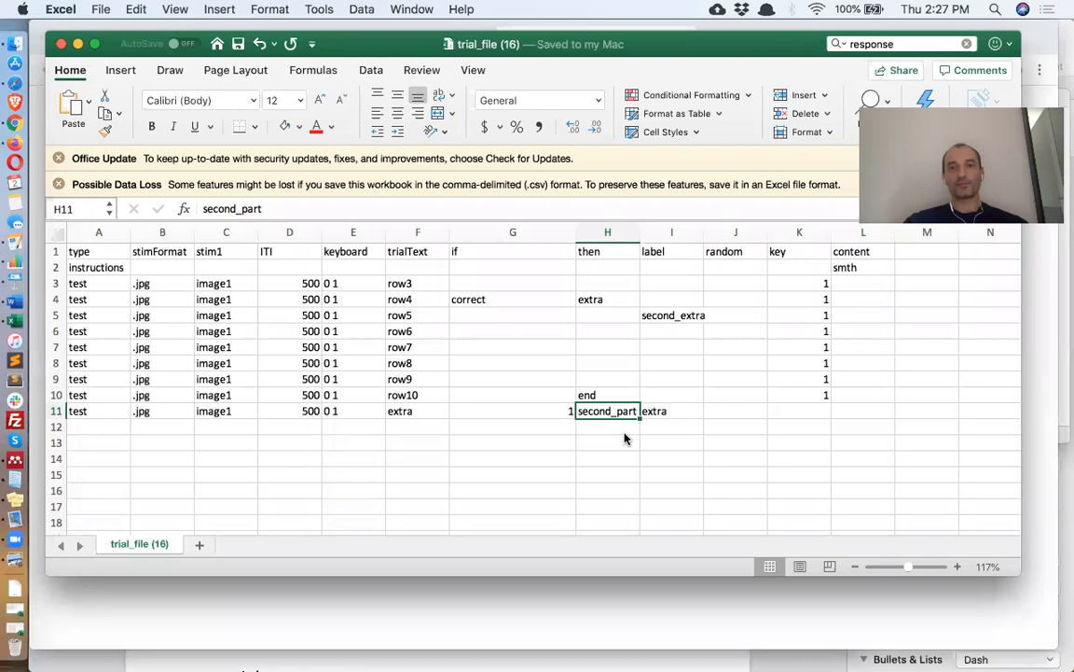
click(657, 315)
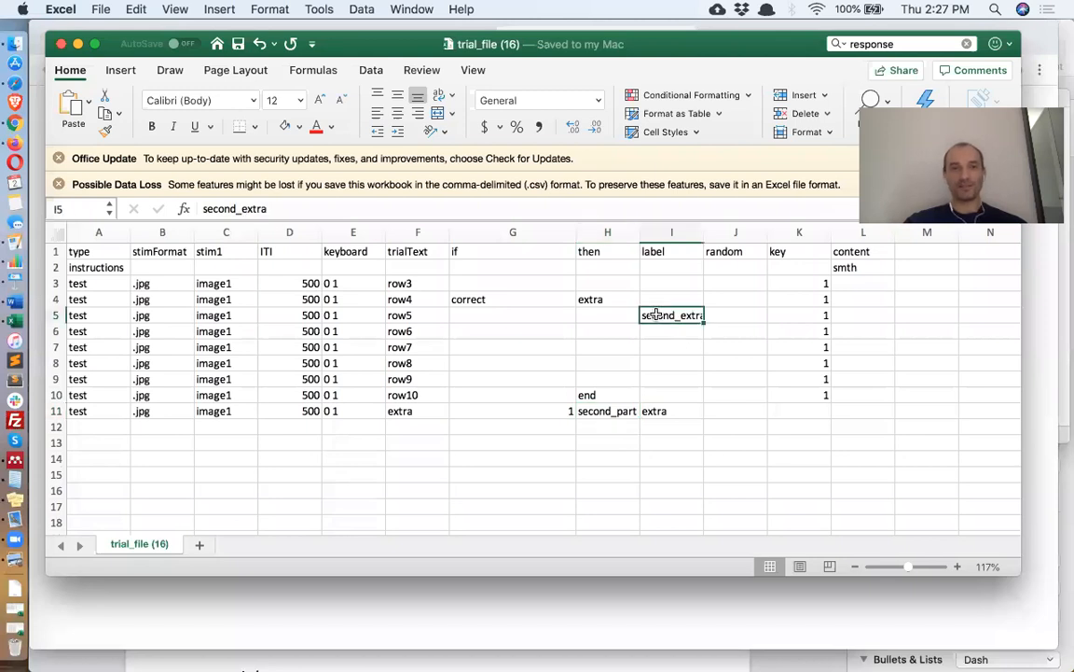
click(371, 209)
key(BackSpace)
key(BackSpace)
key(BackSpace)
key(BackSpace)
key(BackSpace)
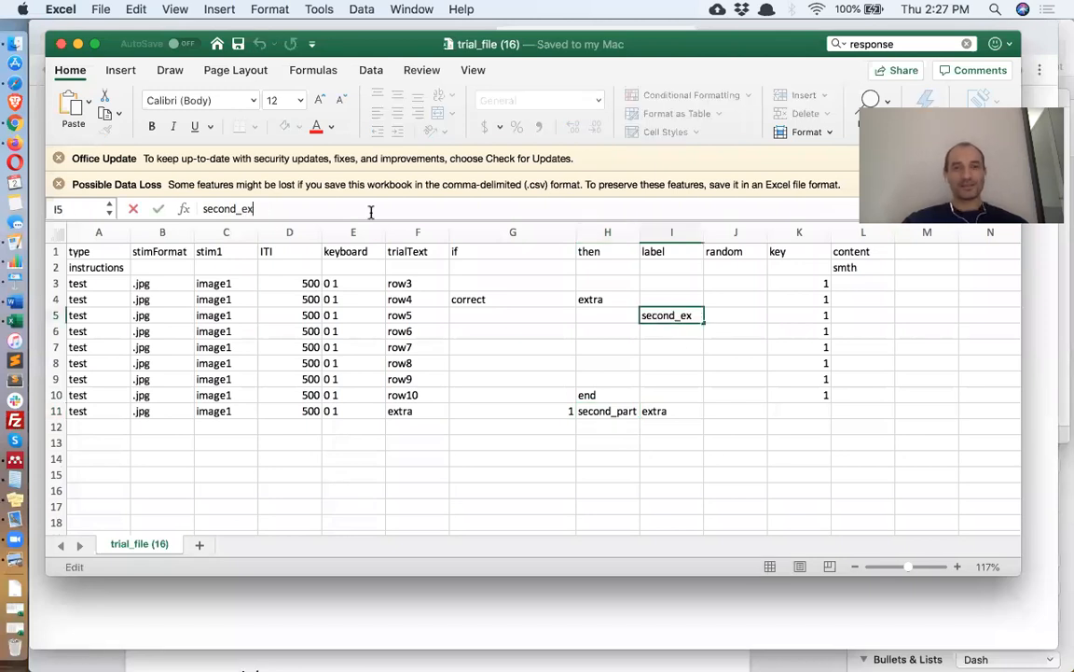
text(part)
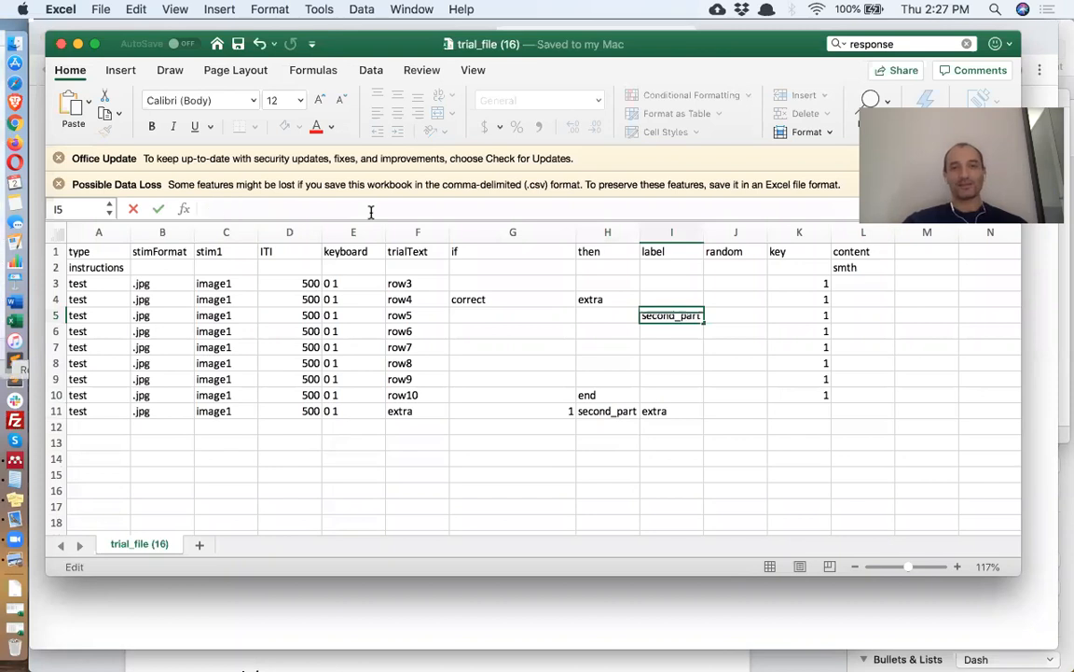
key(Return)
Copy the extra row's then value into row 5's label cell so both match exactly, and save the trial file.
click(624, 409)
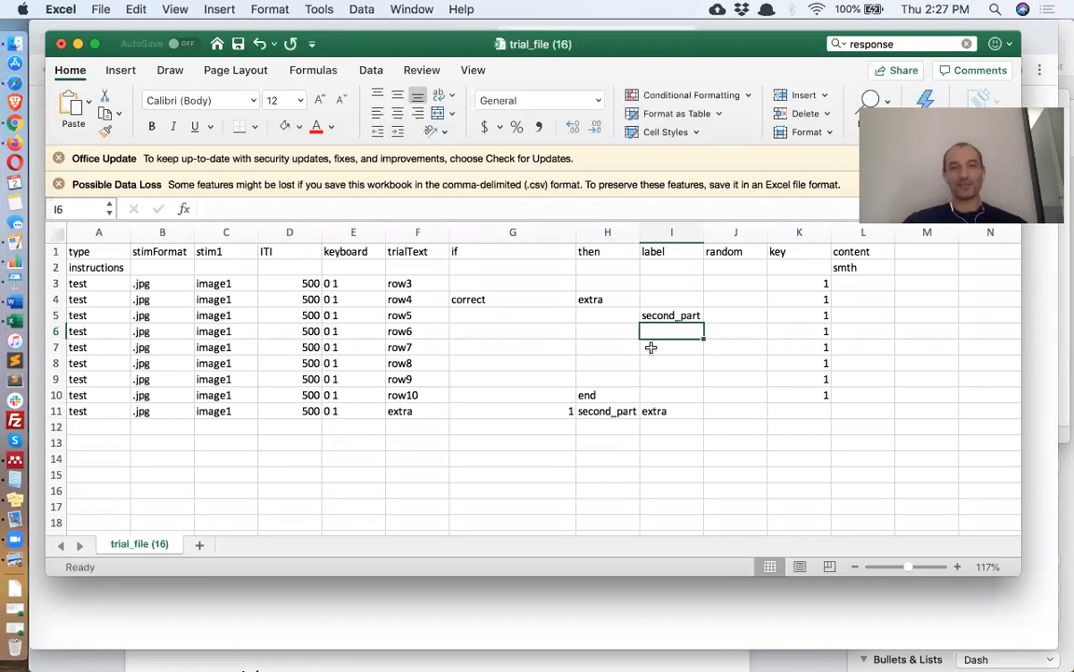
key(super+c)
click(677, 303)
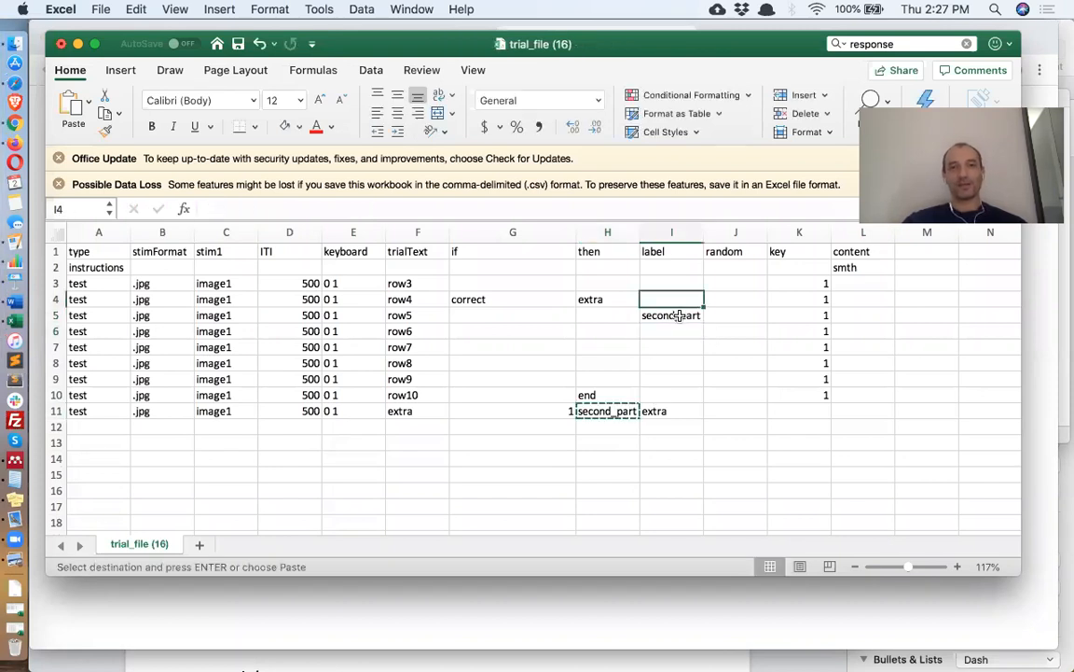
click(678, 315)
key(super+v)
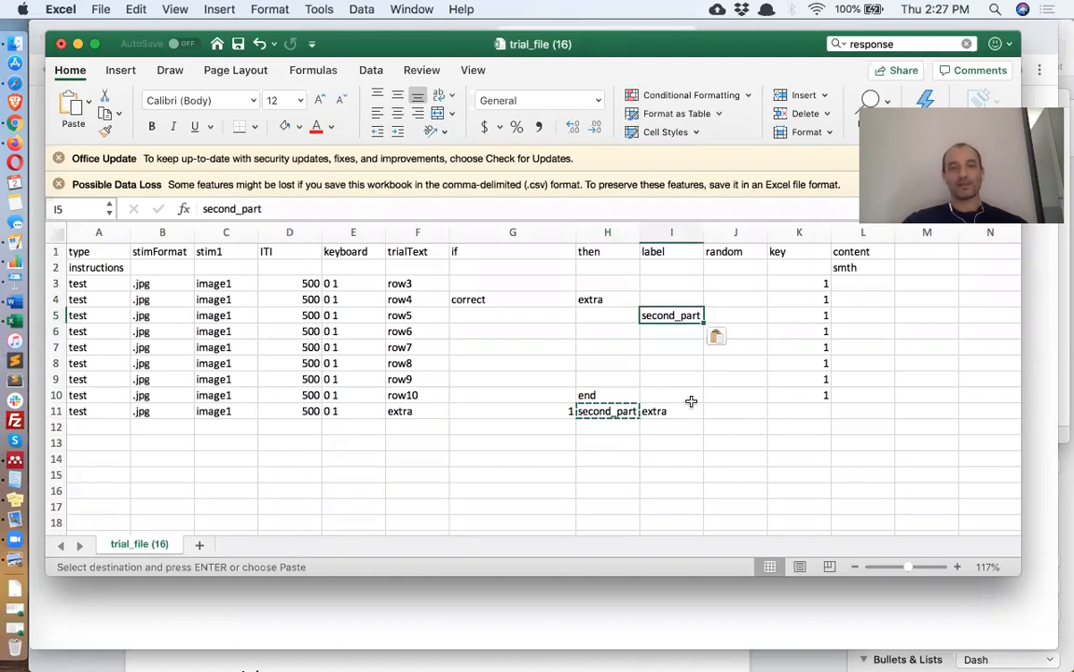
key(super+s)
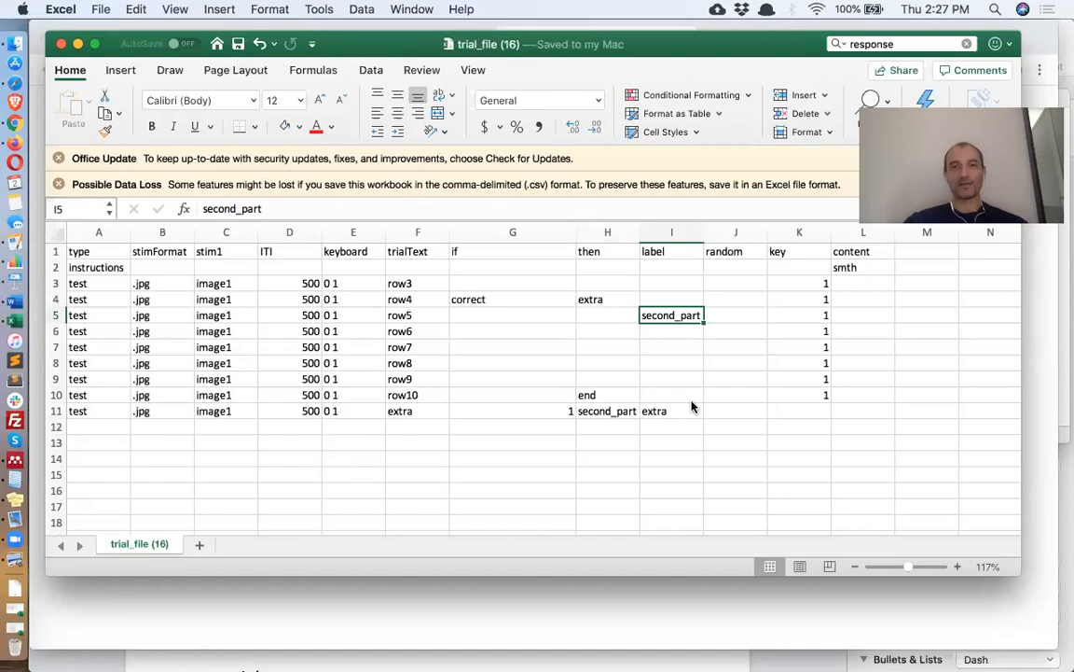
Check the extra row's then cell, switch to Chrome and upload the corrected trial file to the project.
click(621, 412)
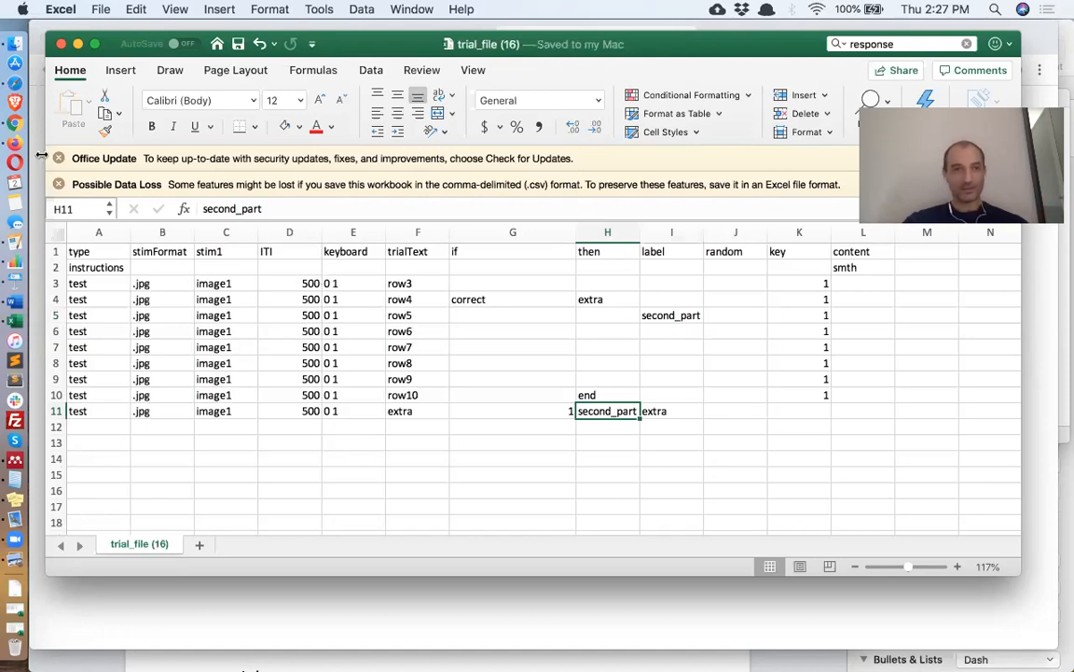
click(15, 122)
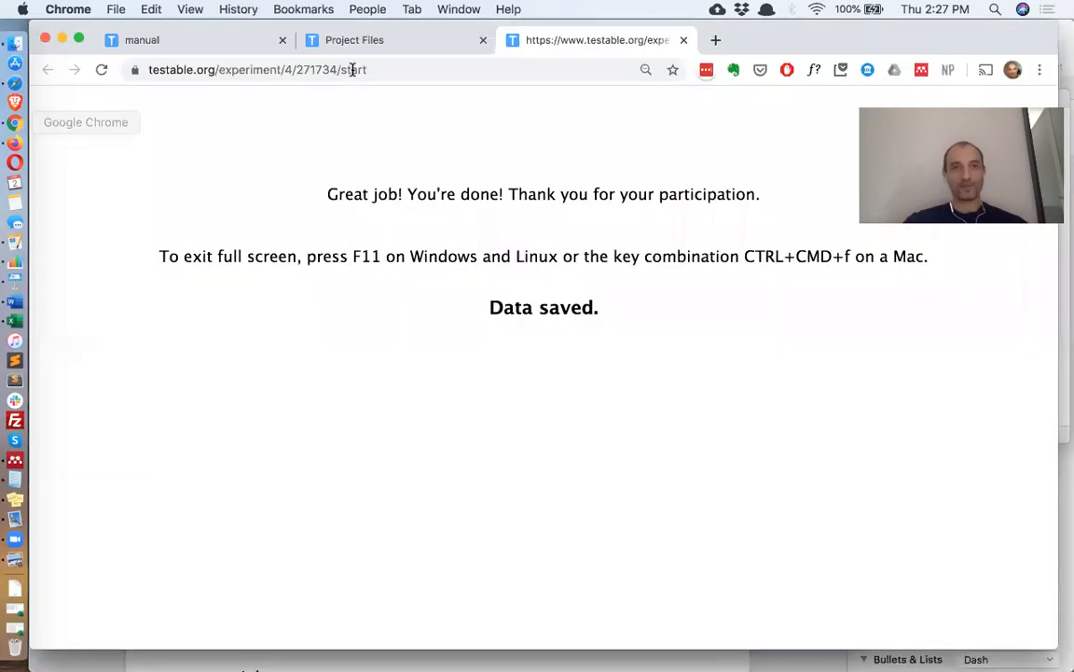
click(372, 42)
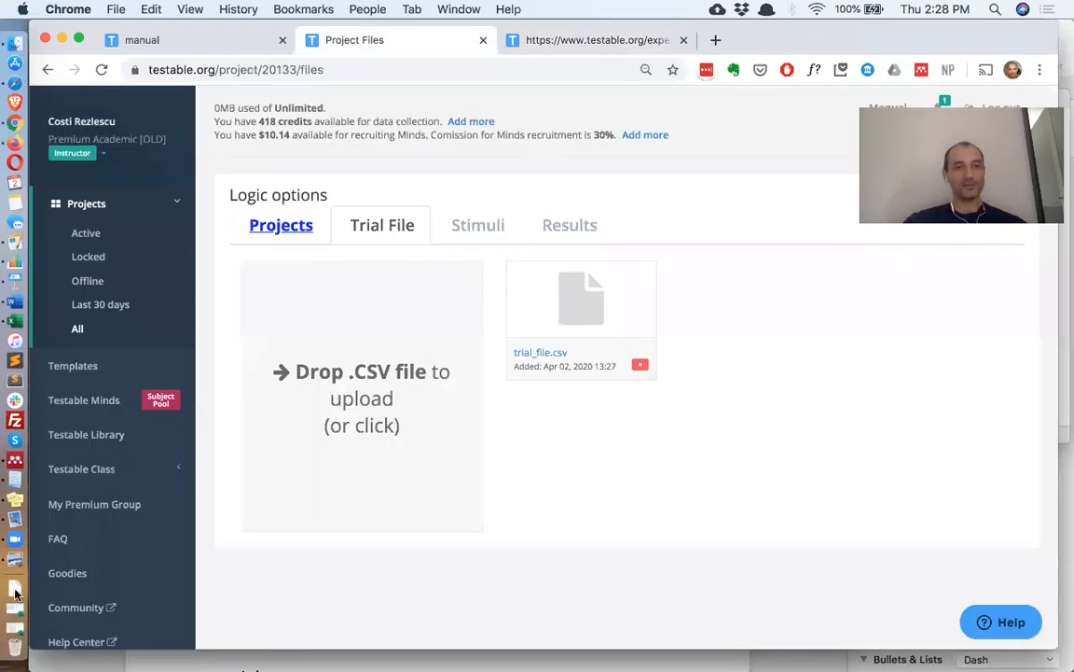
click(15, 591)
drag(307, 276, 366, 370)
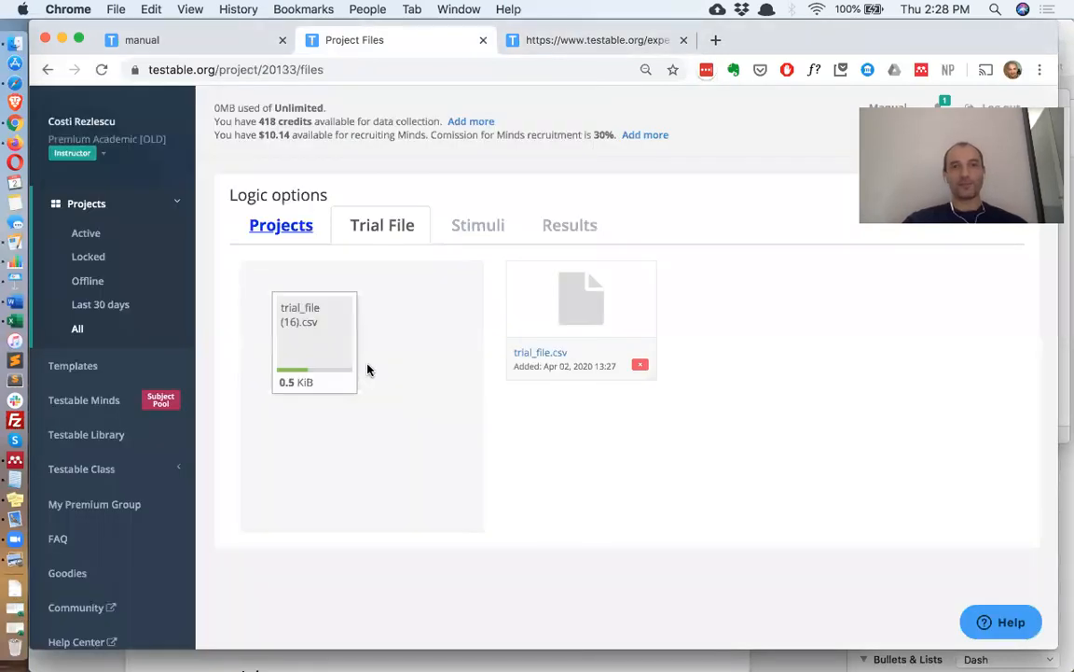
Reload the experiment and run it past the instructions to test the jump back to the second_part label.
click(622, 45)
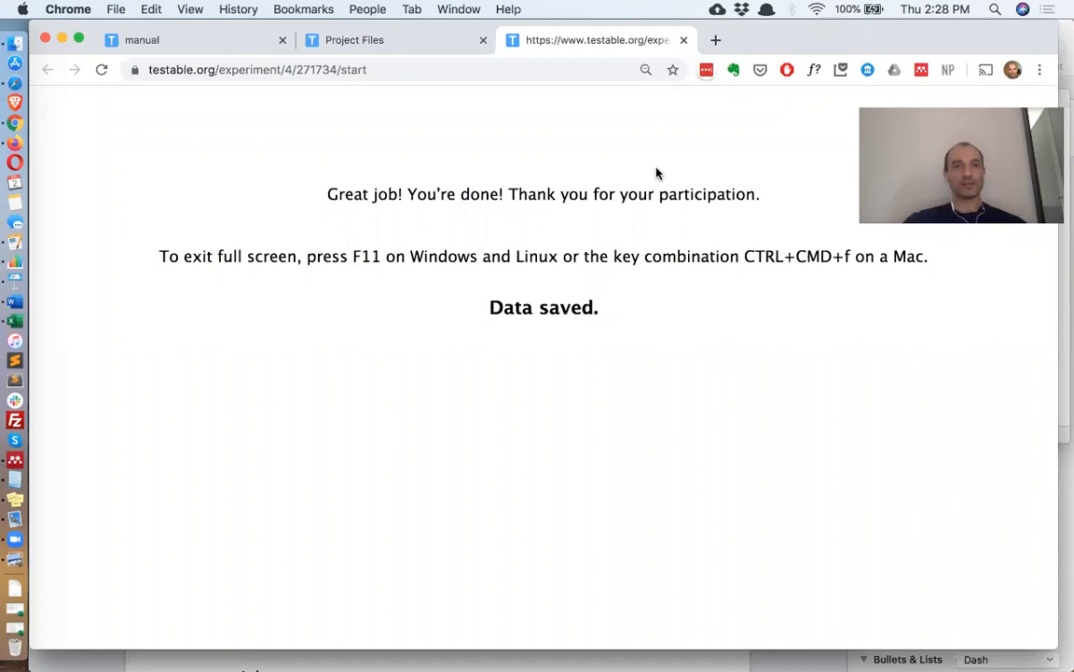
click(104, 71)
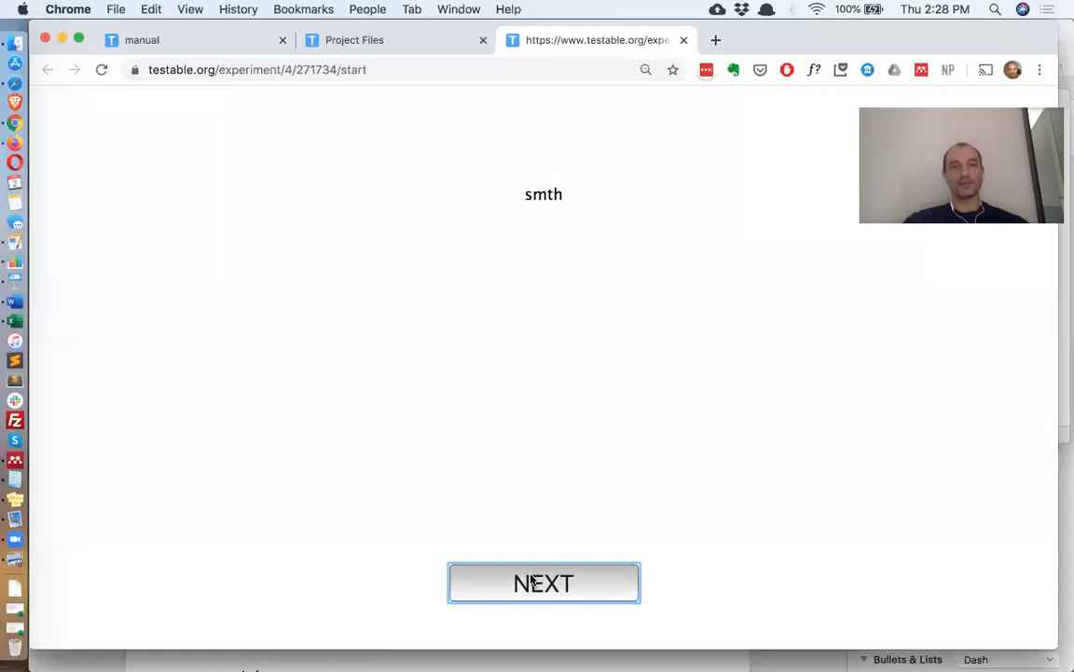
click(533, 582)
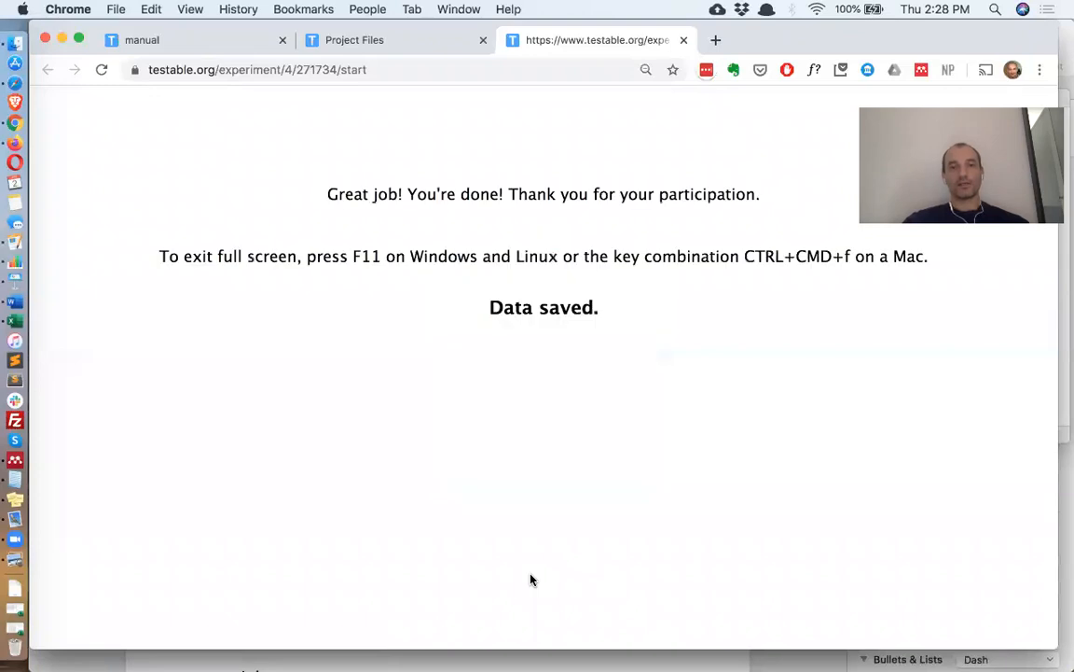
Return to Excel, clear the extra row's if condition while keeping its then target, and save the trial file.
key(super+Tab)
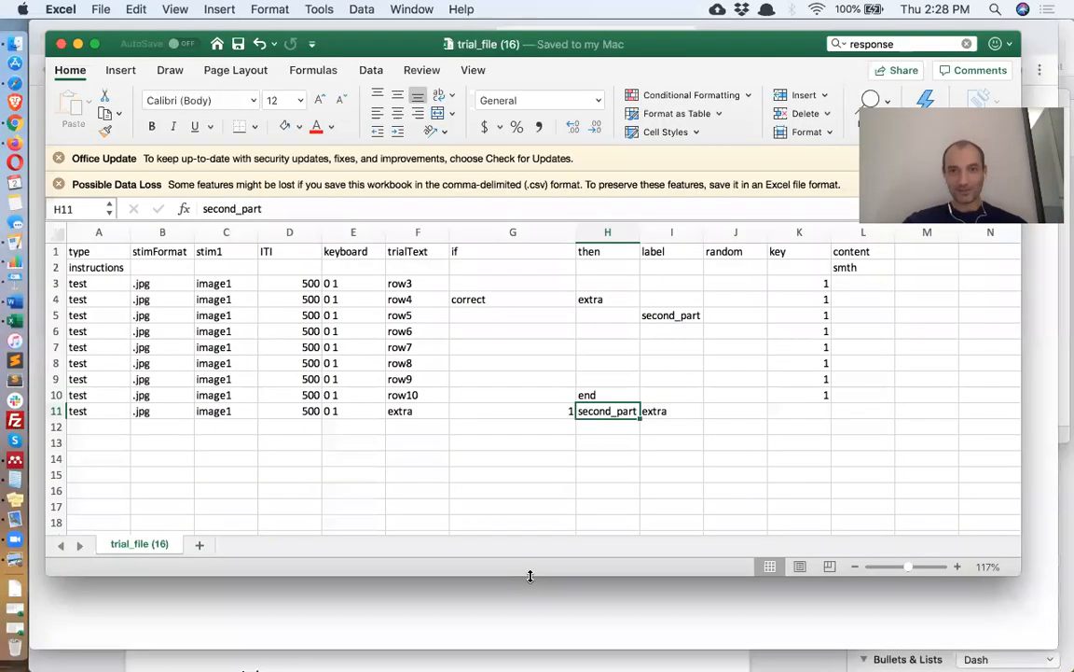
click(310, 207)
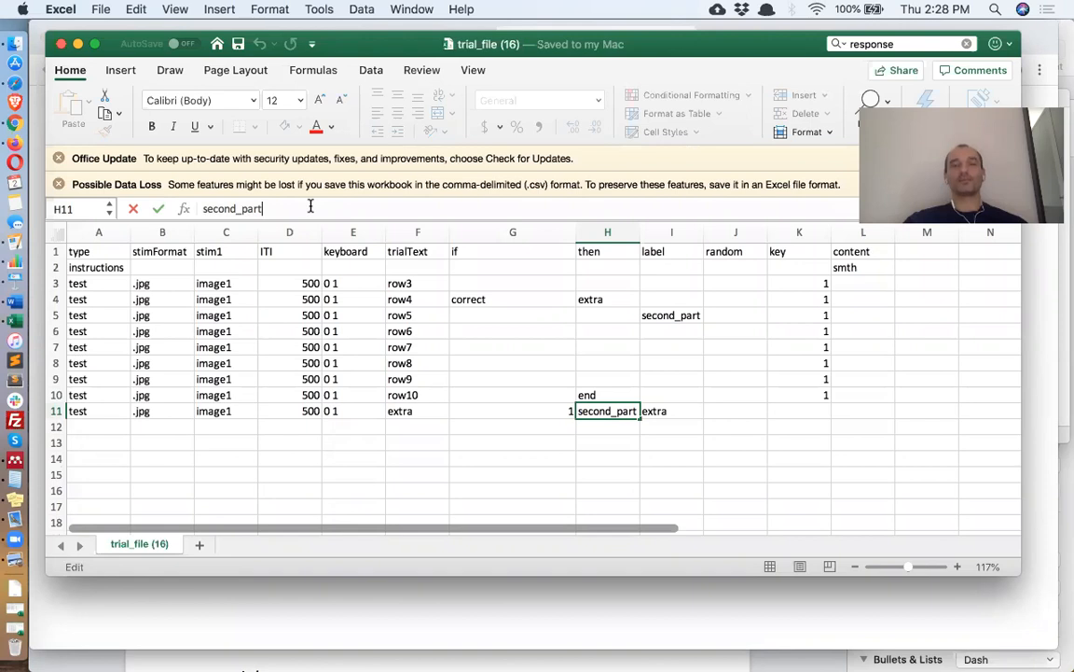
click(566, 412)
key(Delete)
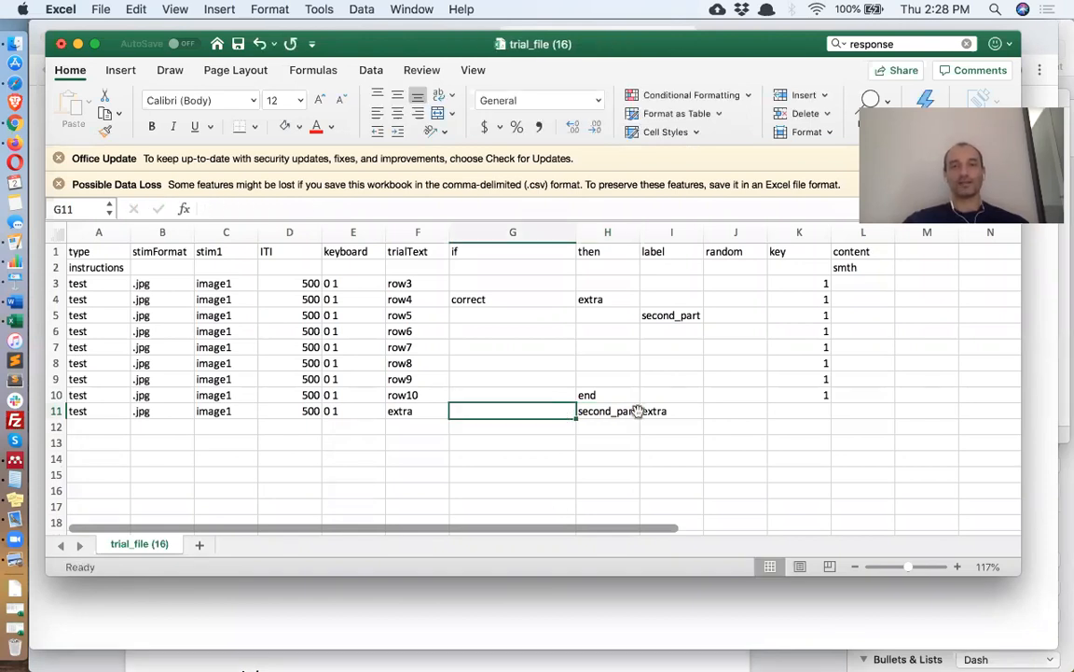
key(super+s)
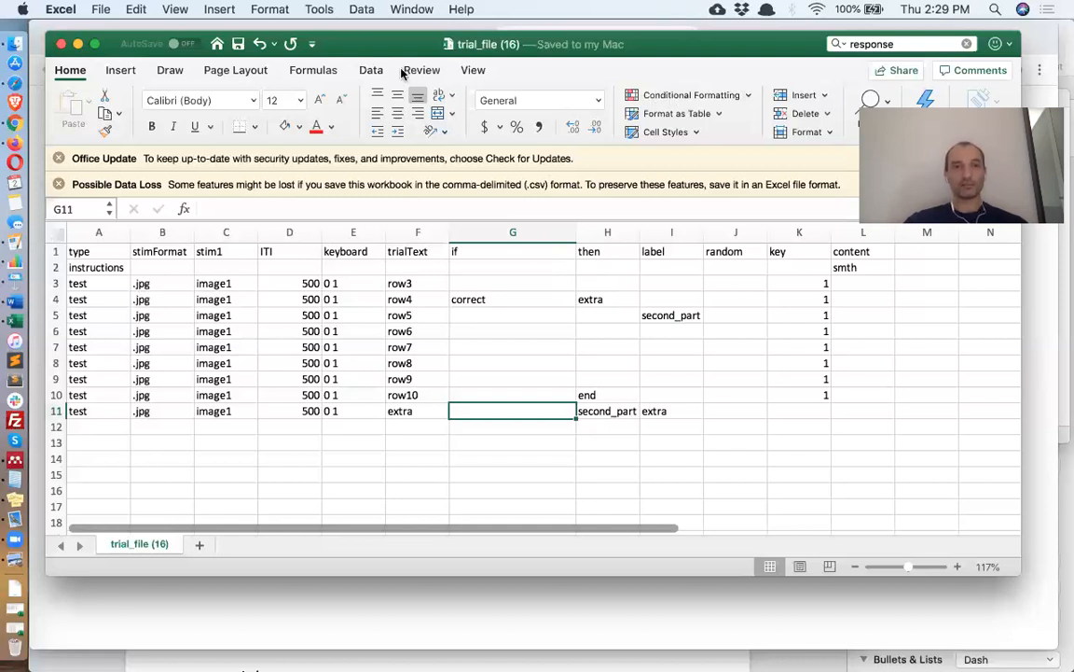
click(5, 660)
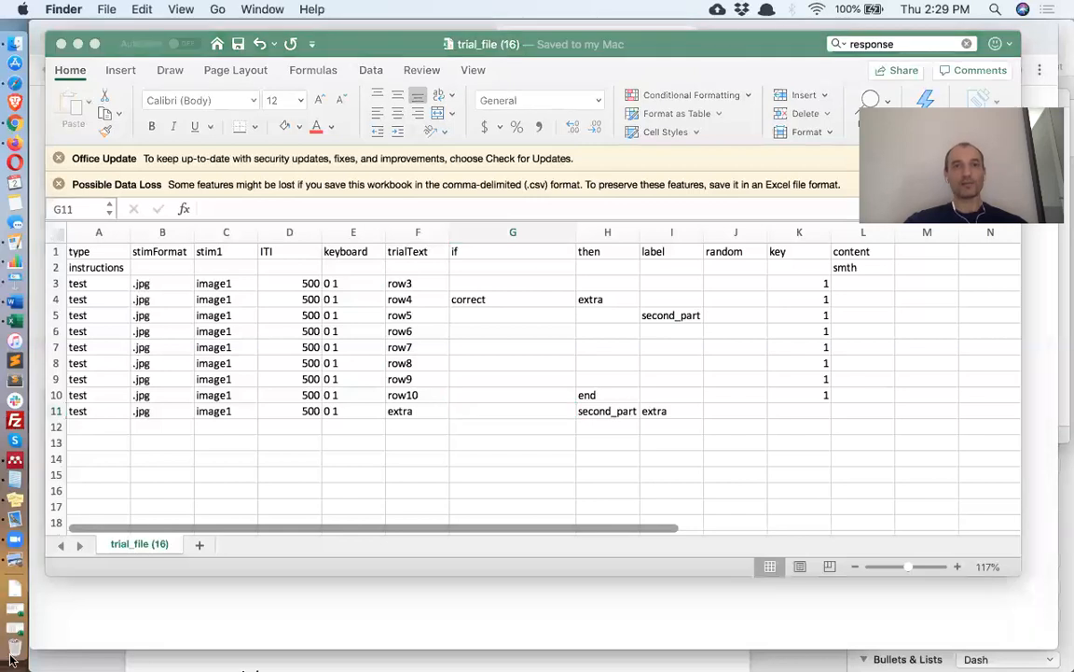